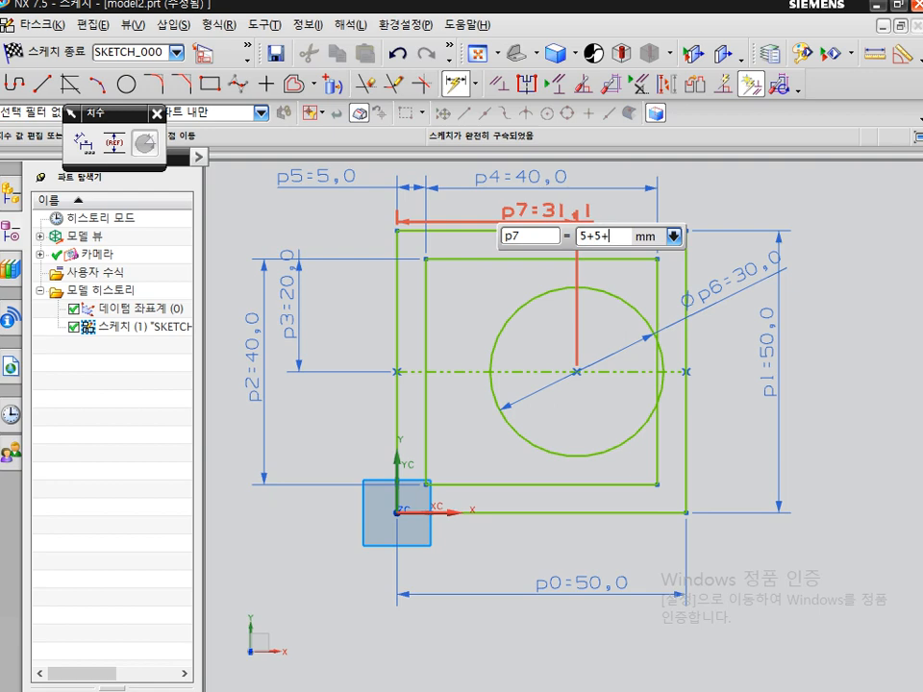
Step: Set the horizontal distance from the outer square's left edge to the circle's centre to 30 mm and finish dimensioning
{"action": "key", "text": "Return"}
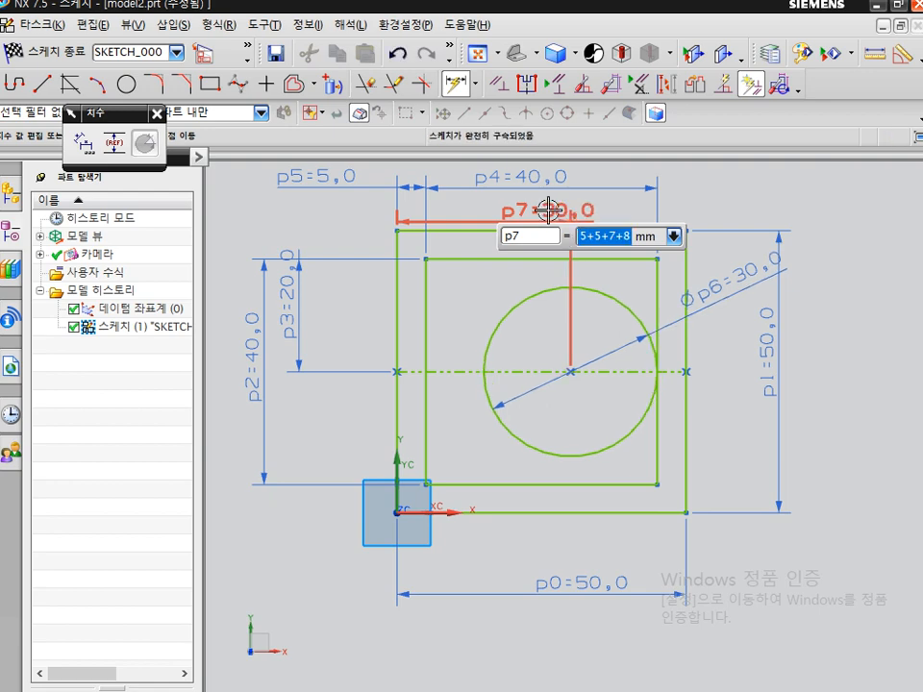
{"action": "key", "text": "ctrl+2"}
{"action": "left_click_drag", "start_coordinate": [662, 349], "coordinate": [666, 403]}
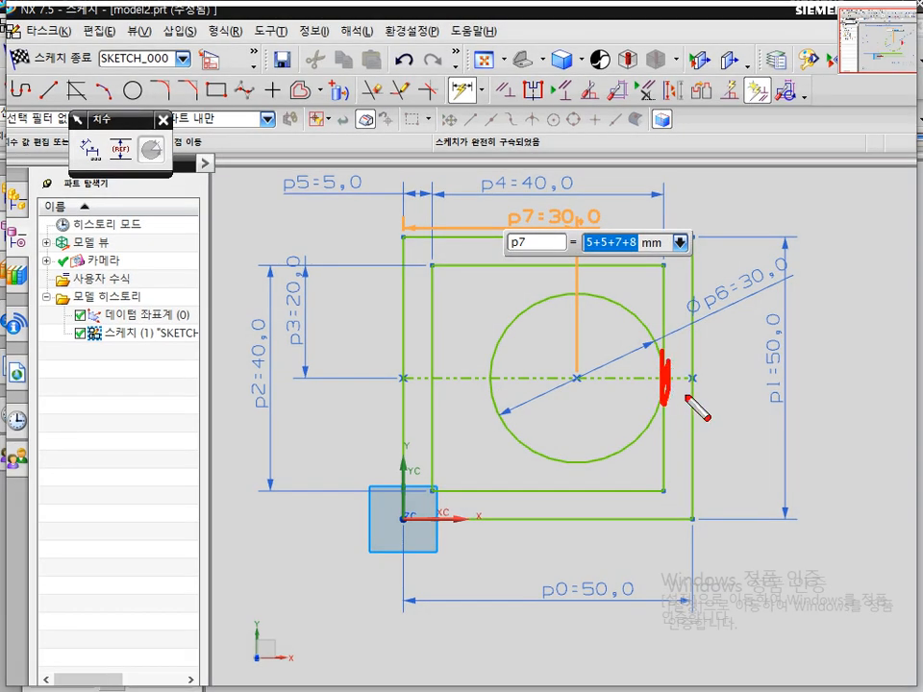
{"action": "key", "text": "Escape"}
{"action": "key", "text": "Escape"}
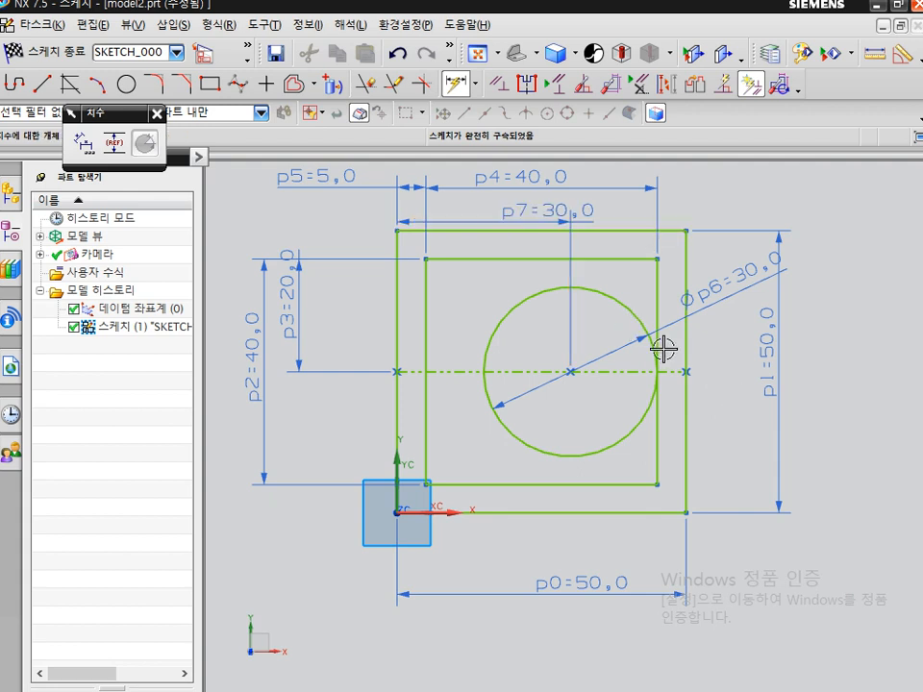
{"action": "scroll", "coordinate": [489, 304], "scroll_direction": "up", "scroll_amount": 1}
{"action": "key", "text": "Escape"}
Step: Sketch a rectangle overlapping the 30 mm circle inside the outer square and delete the rectangle's right edge
{"action": "key", "text": "r"}
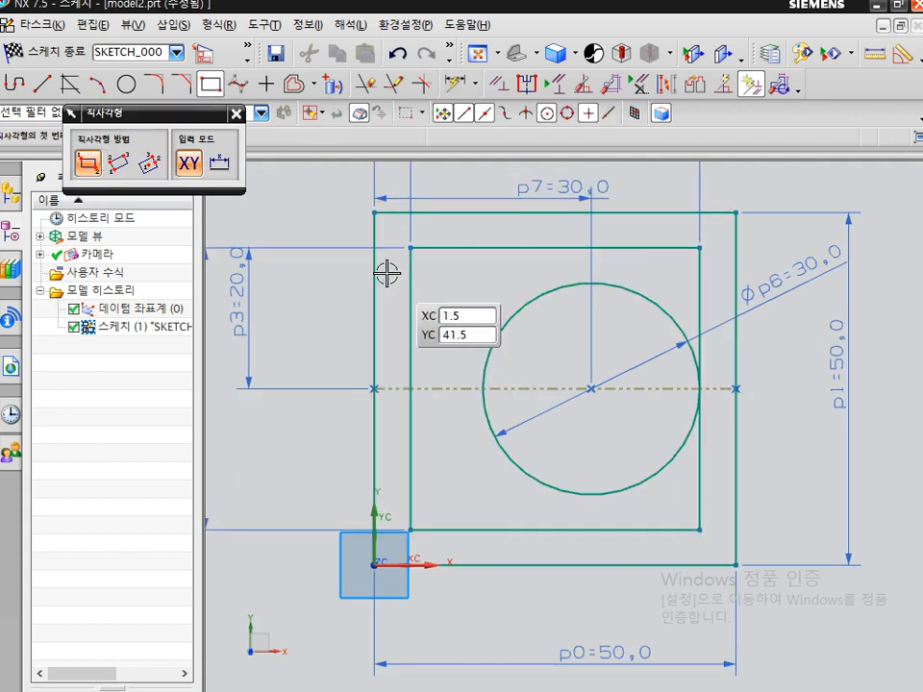
{"action": "left_click", "coordinate": [384, 266]}
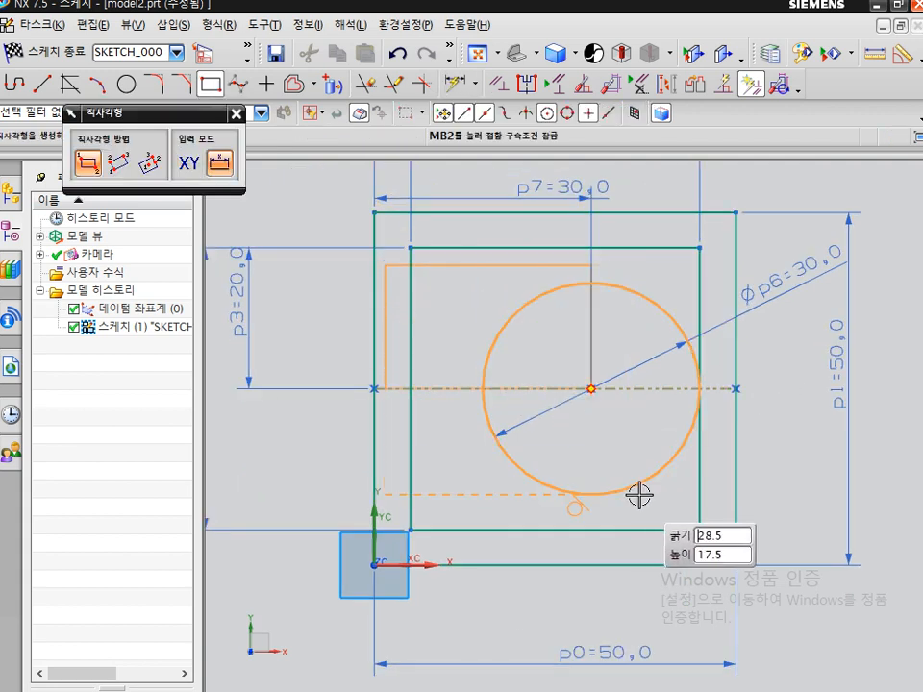
{"action": "left_click", "coordinate": [663, 510]}
{"action": "key", "text": "Escape"}
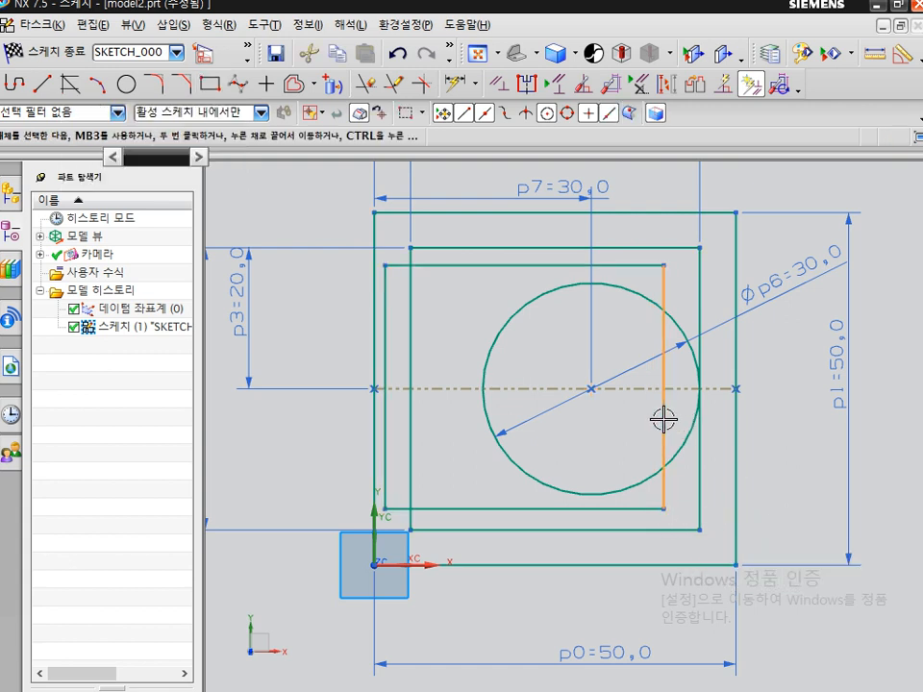
{"action": "key", "text": "Delete"}
Step: Constrain the open rectangle's upper and lower lines tangent to the 30 mm circle
{"action": "key", "text": "c"}
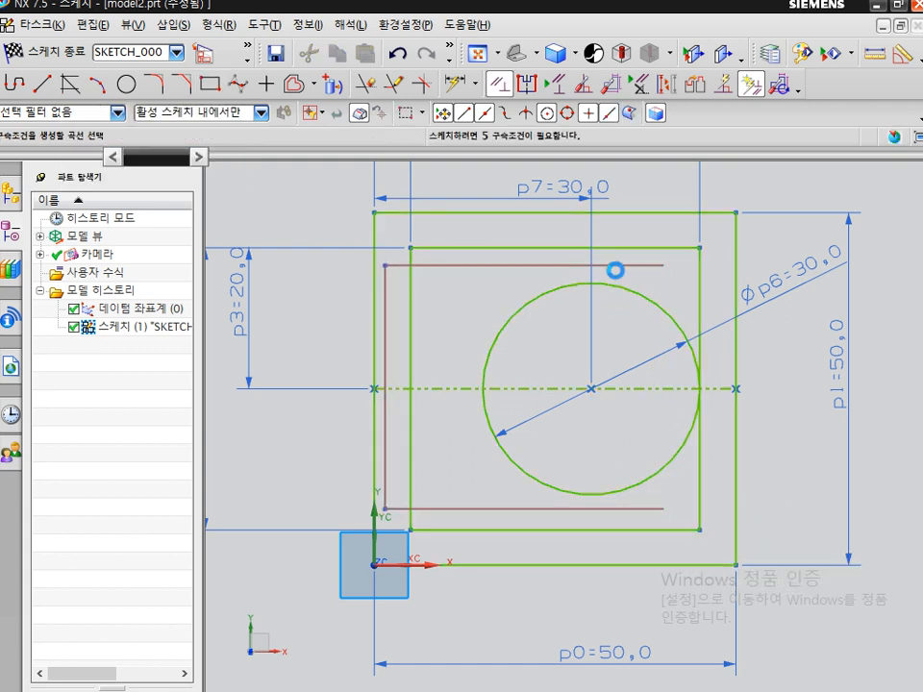
{"action": "left_click", "coordinate": [614, 266]}
{"action": "left_click", "coordinate": [604, 284]}
{"action": "left_click", "coordinate": [152, 156]}
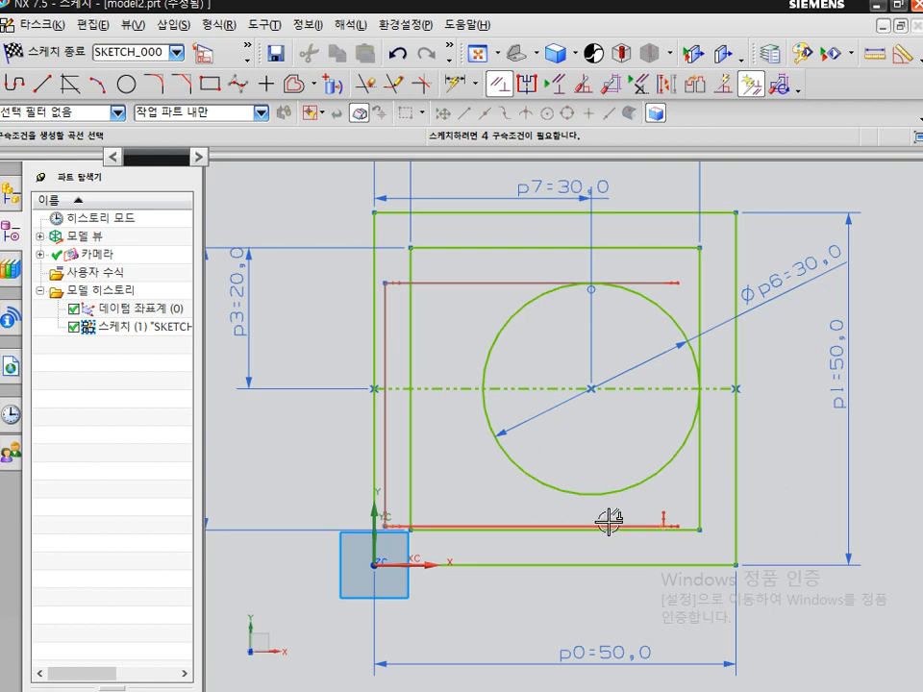
{"action": "left_click", "coordinate": [608, 526]}
{"action": "left_click", "coordinate": [608, 496]}
{"action": "left_click", "coordinate": [189, 165]}
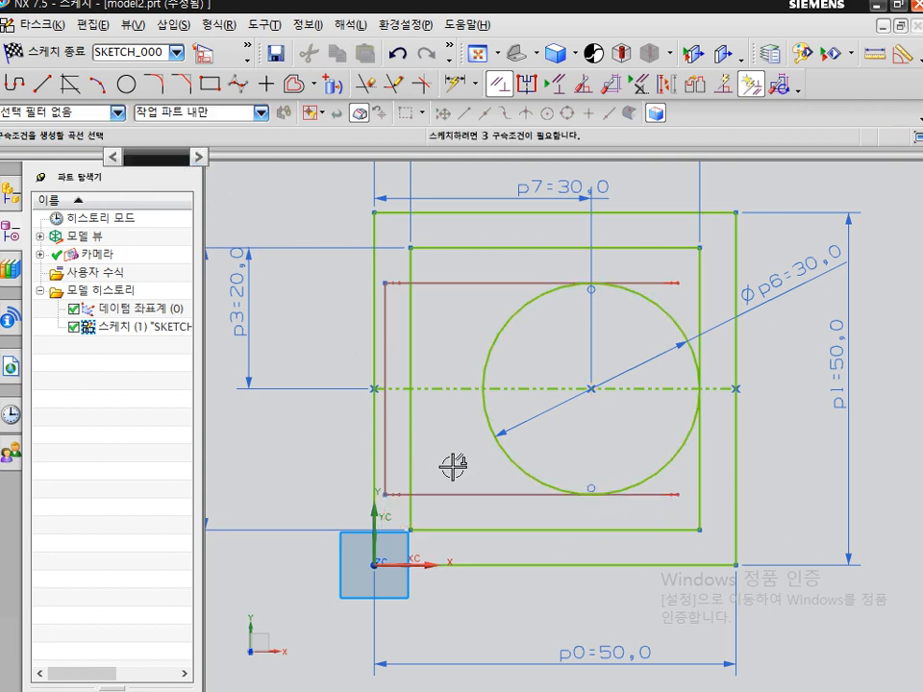
Step: Trim the tangent lines' ends beyond the circle and make their connecting left line collinear with the inner square's left edge
{"action": "key", "text": "t"}
{"action": "left_click", "coordinate": [661, 492]}
{"action": "key", "text": "c"}
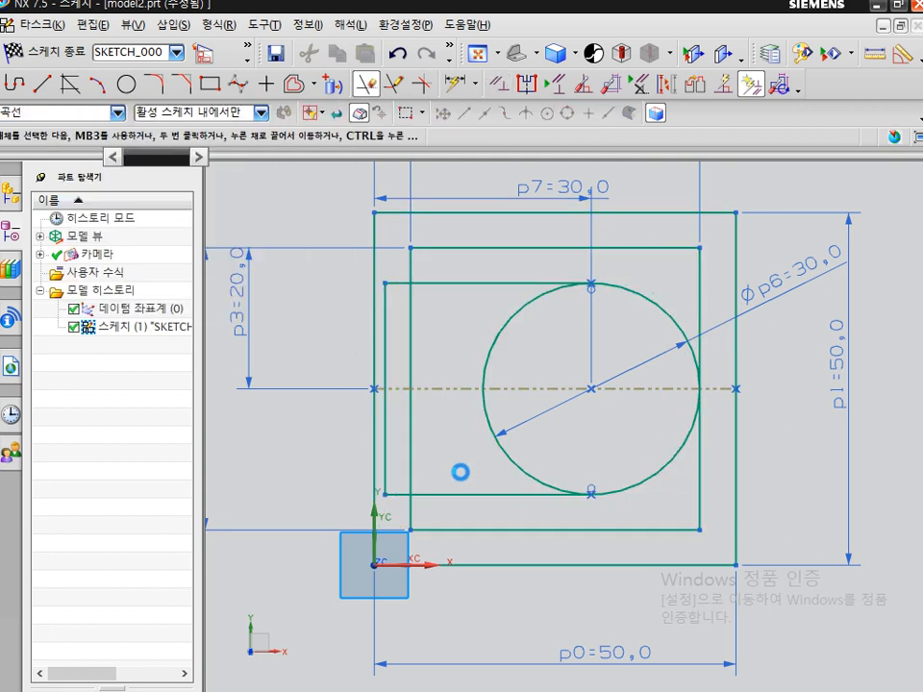
{"action": "left_click", "coordinate": [386, 329]}
{"action": "left_click", "coordinate": [404, 334]}
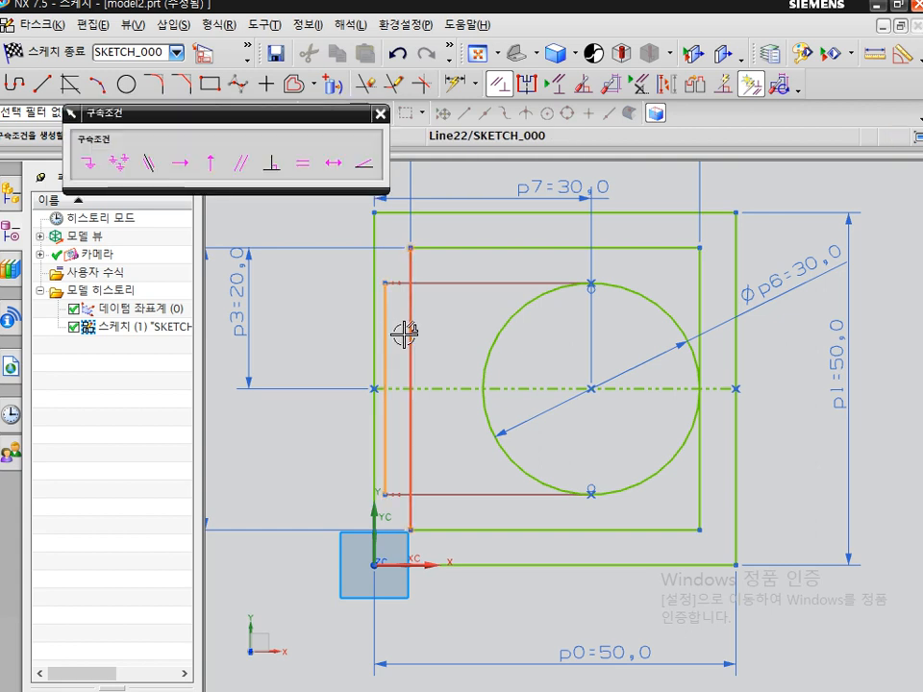
{"action": "left_click", "coordinate": [150, 153]}
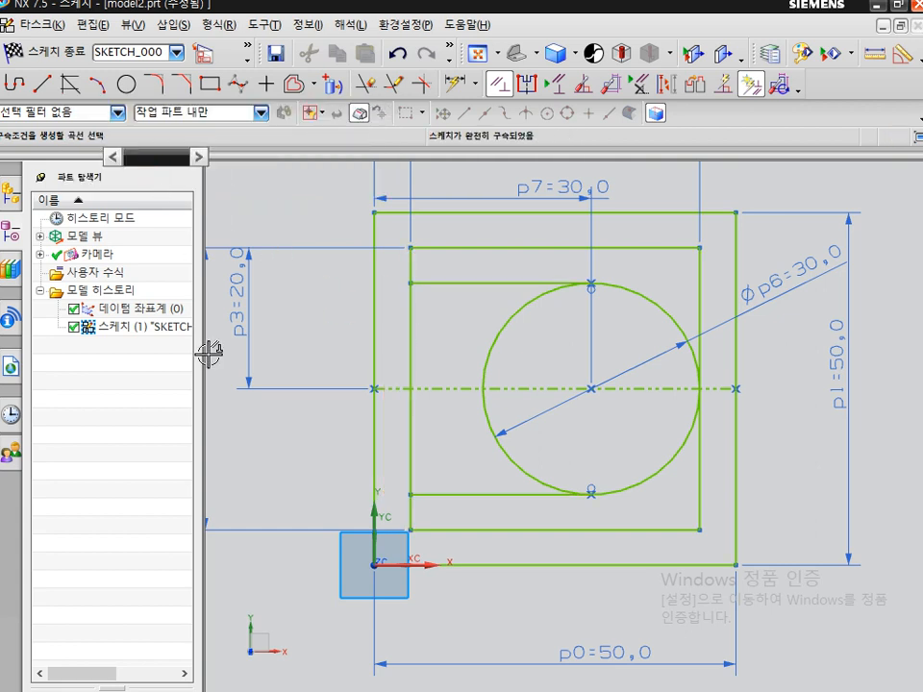
Step: Trim away the left half of the 30 mm circle between the two tangent lines, leaving a D-shaped profile
{"action": "key", "text": "t"}
{"action": "left_click", "coordinate": [494, 364]}
{"action": "left_click", "coordinate": [508, 452]}
{"action": "key", "text": "d"}
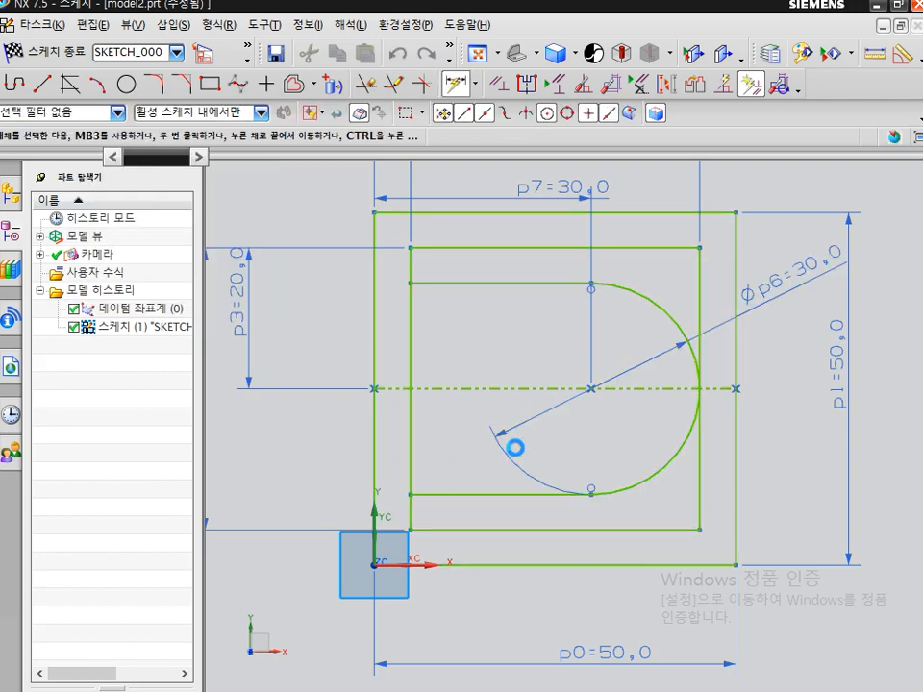
{"action": "key", "text": "ctrl+2"}
{"action": "mouse_move", "coordinate": [592, 281]}
{"action": "left_mouse_down"}
{"action": "mouse_move", "coordinate": [529, 299]}
{"action": "mouse_move", "coordinate": [529, 478]}
{"action": "left_mouse_up"}
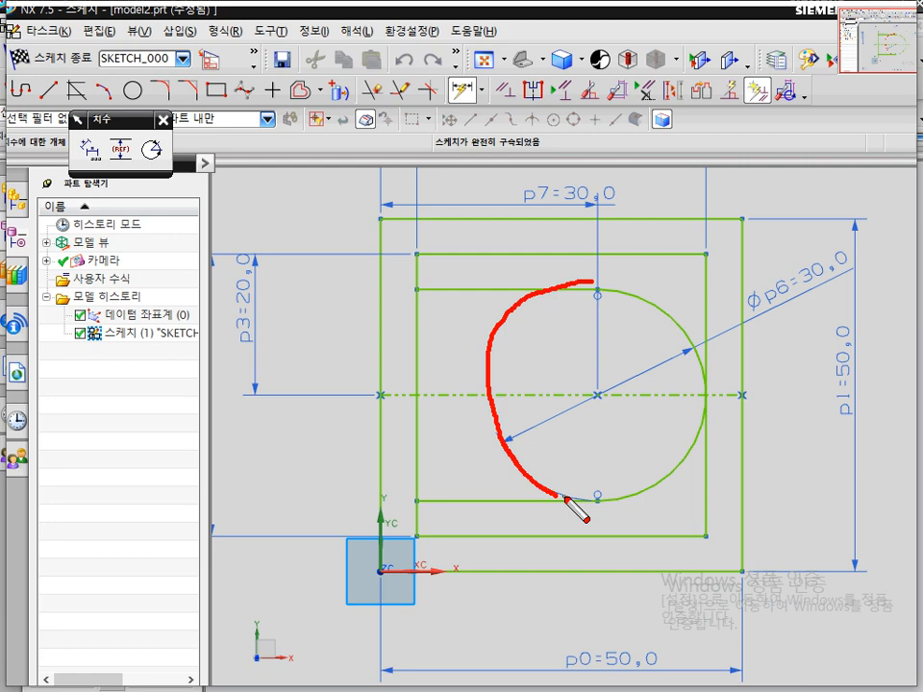
{"action": "key", "text": "Escape"}
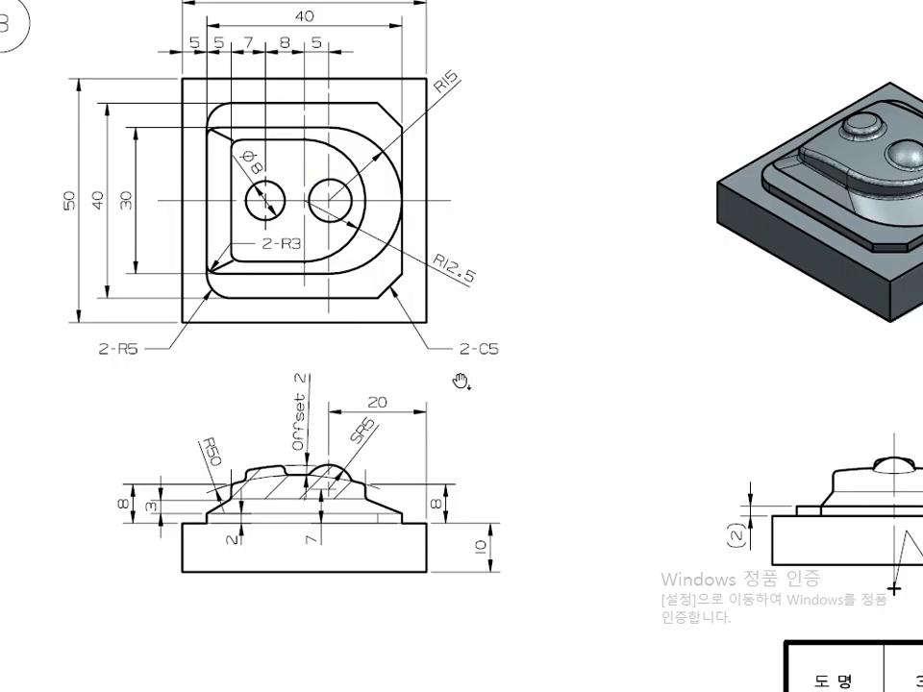
Step: Check the reference drawing for the smaller arc's radius and centre offset, and return to the sketch
{"action": "key", "text": "ctrl+2"}
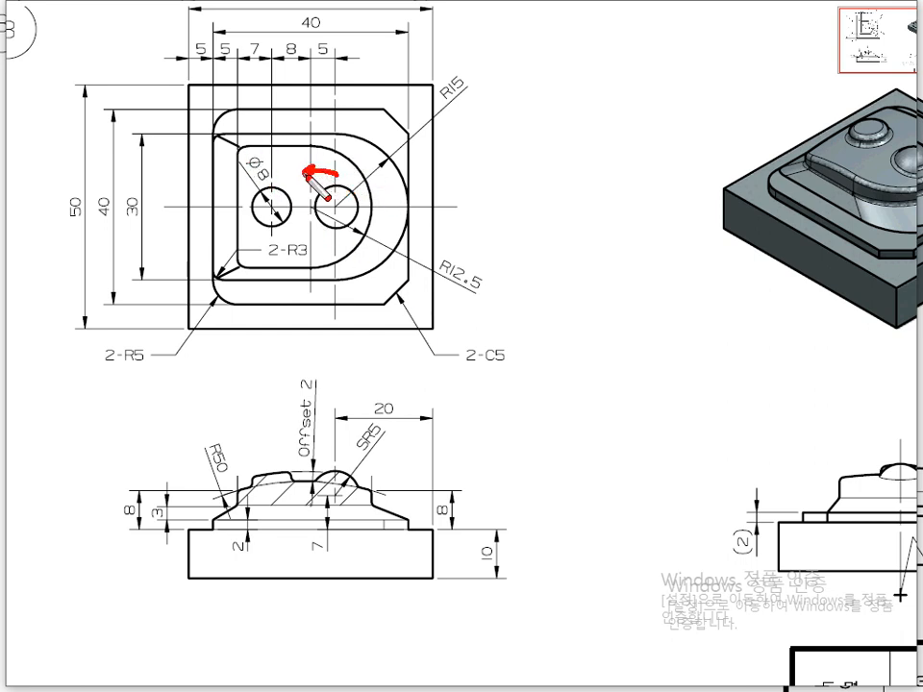
{"action": "left_click_drag", "start_coordinate": [453, 266], "coordinate": [466, 305]}
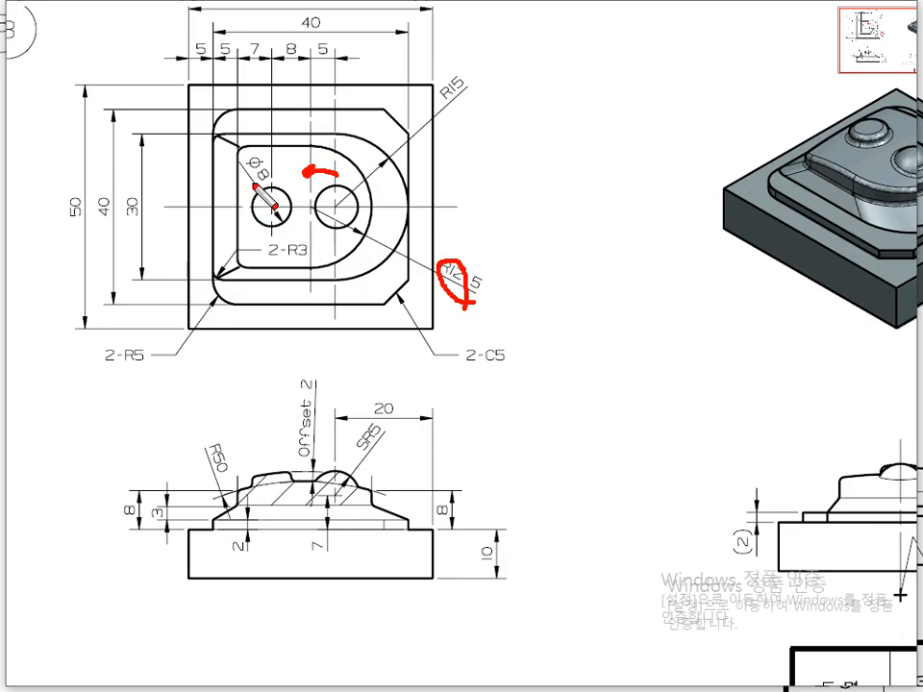
{"action": "key", "text": "Escape"}
{"action": "key", "text": "alt+Tab"}
{"action": "key", "text": "Escape"}
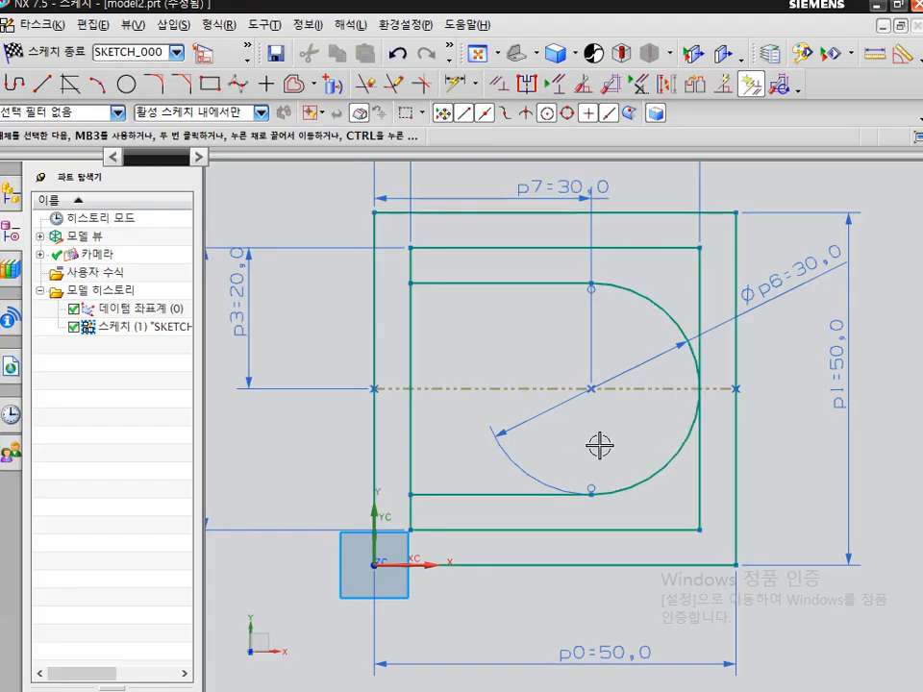
Step: Sketch a circle about 15.1 mm in diameter centred on the horizontal centreline, just left of the large arc's centre
{"action": "key", "text": "o"}
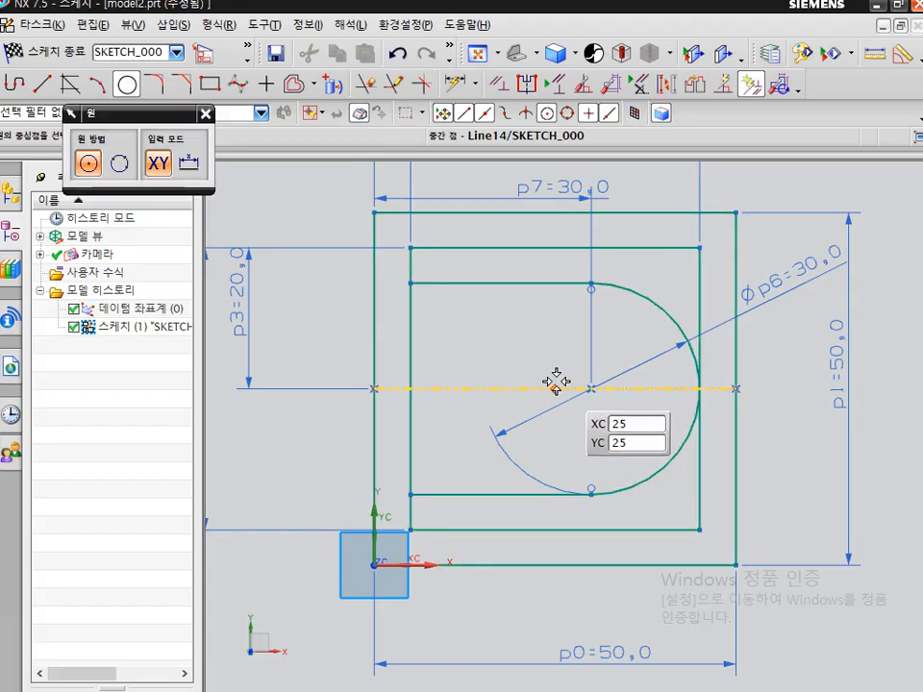
{"action": "scroll", "coordinate": [560, 394], "scroll_direction": "up", "scroll_amount": 2}
{"action": "left_click", "coordinate": [567, 382]}
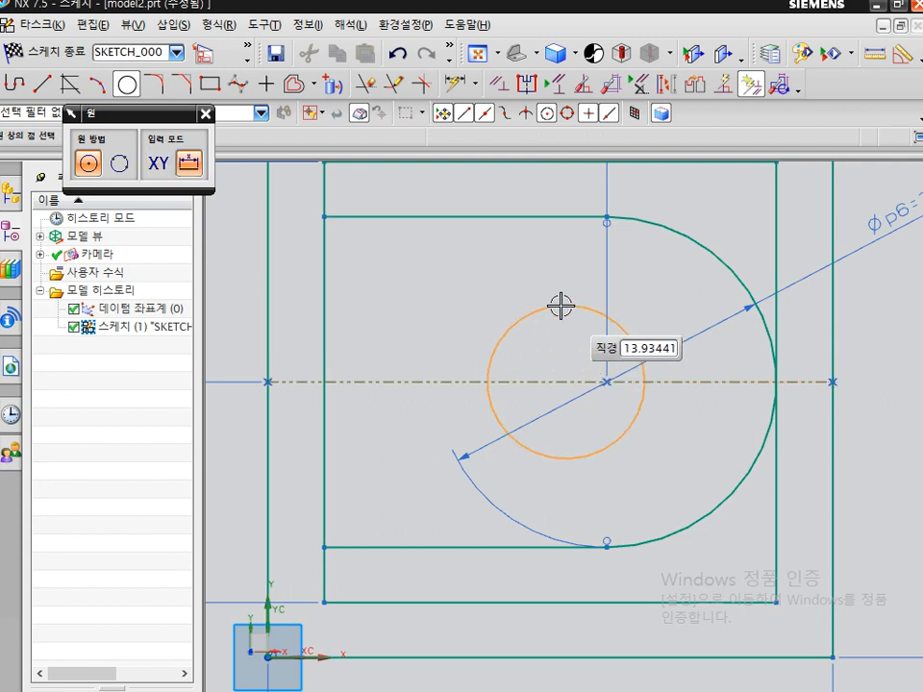
{"action": "left_click", "coordinate": [561, 299]}
{"action": "key", "text": "Escape"}
Step: Set the new circle's diameter to 12.5*2 mm and its centre's horizontal distance from the large arc's centre to 5 mm
{"action": "key", "text": "d"}
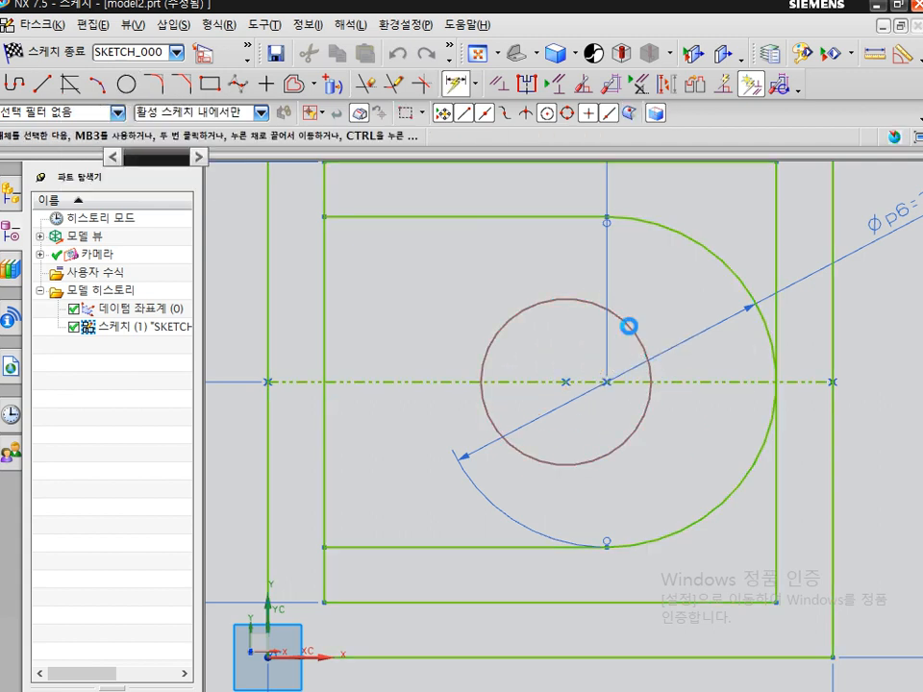
{"action": "left_click", "coordinate": [628, 323]}
{"action": "left_click", "coordinate": [670, 276]}
{"action": "type", "text": "12.5*2"}
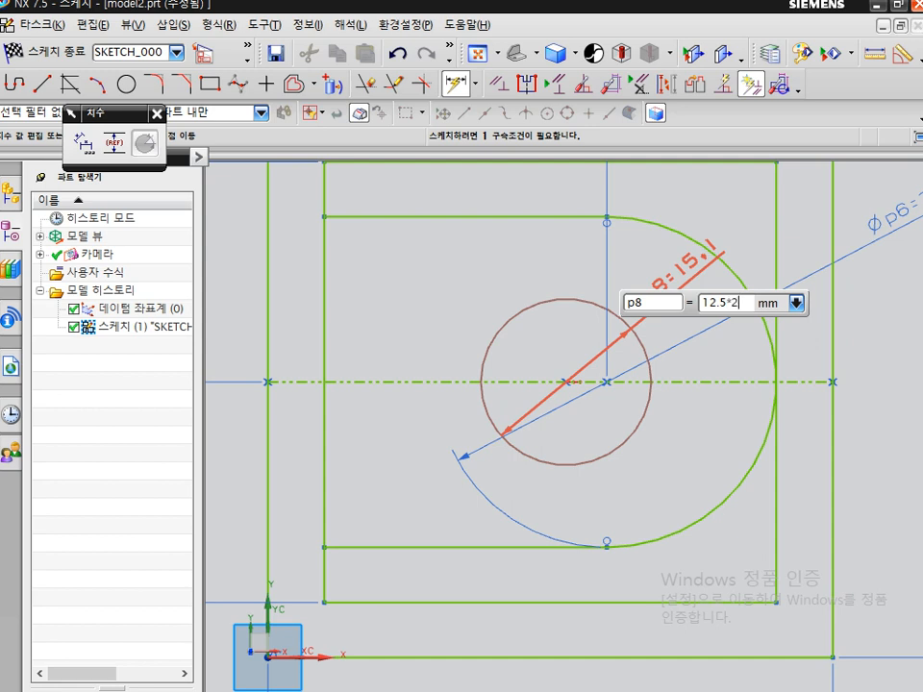
{"action": "key", "text": "Return"}
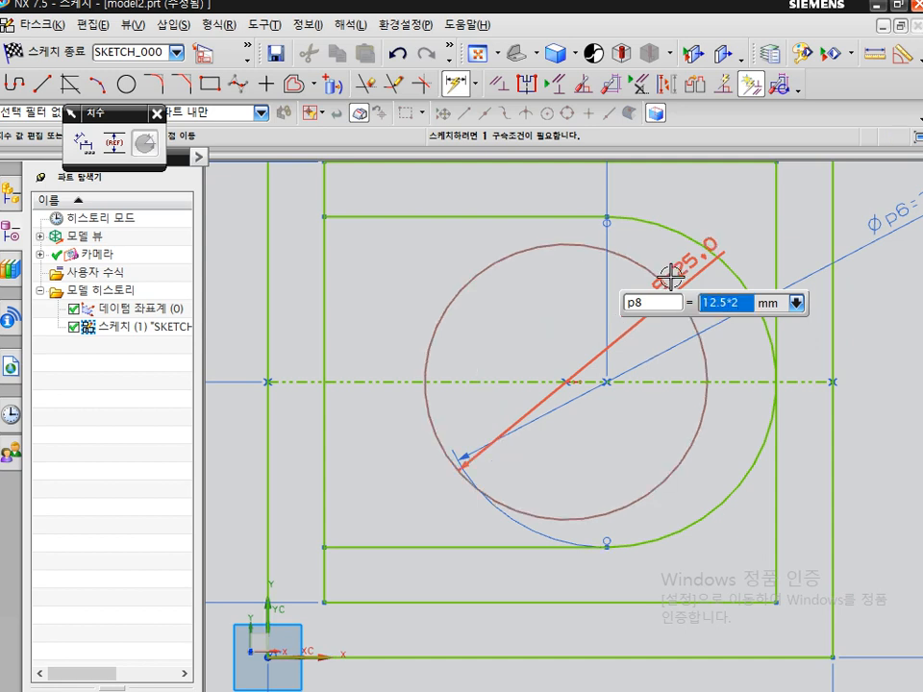
{"action": "left_click", "coordinate": [578, 382]}
{"action": "left_click", "coordinate": [611, 428]}
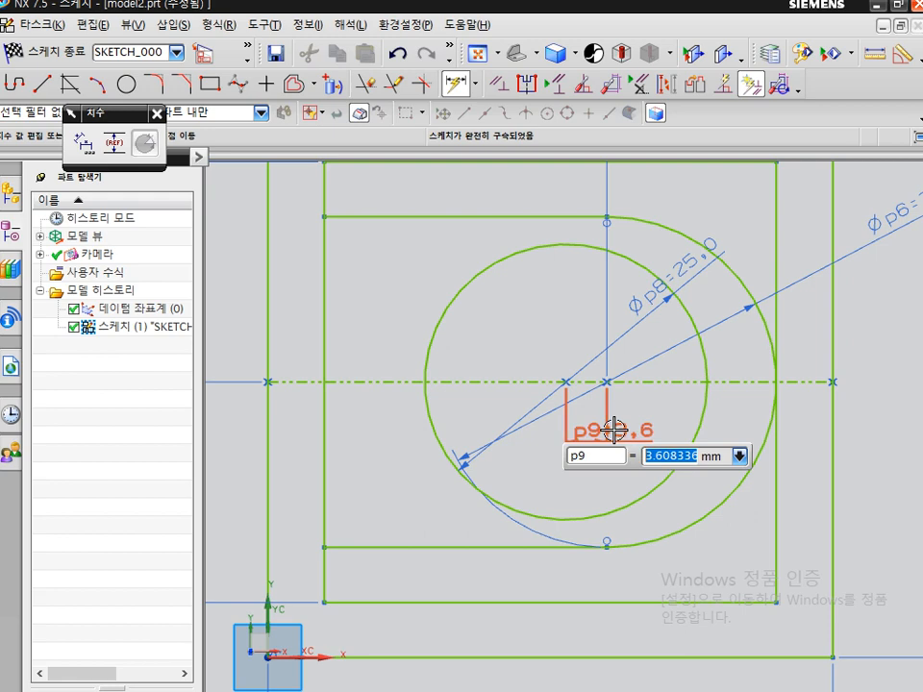
{"action": "type", "text": "5"}
{"action": "key", "text": "Return"}
Step: Sketch a rectangle around the left part of the 25 mm circle, inside the D-shaped profile, and delete its right edge
{"action": "scroll", "coordinate": [423, 317], "scroll_direction": "up", "scroll_amount": 2}
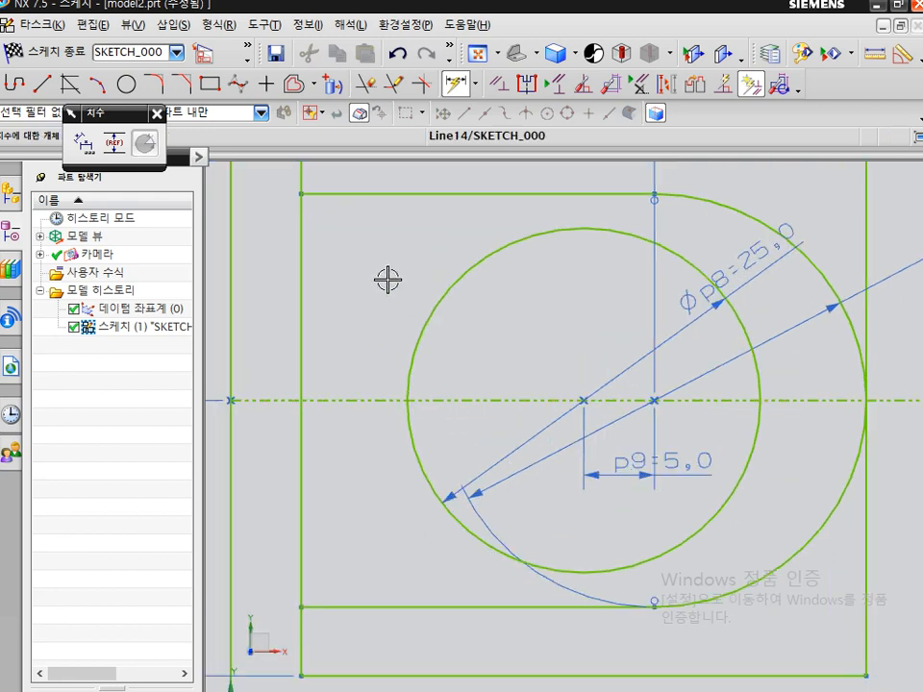
{"action": "key", "text": "r"}
{"action": "left_click", "coordinate": [337, 214]}
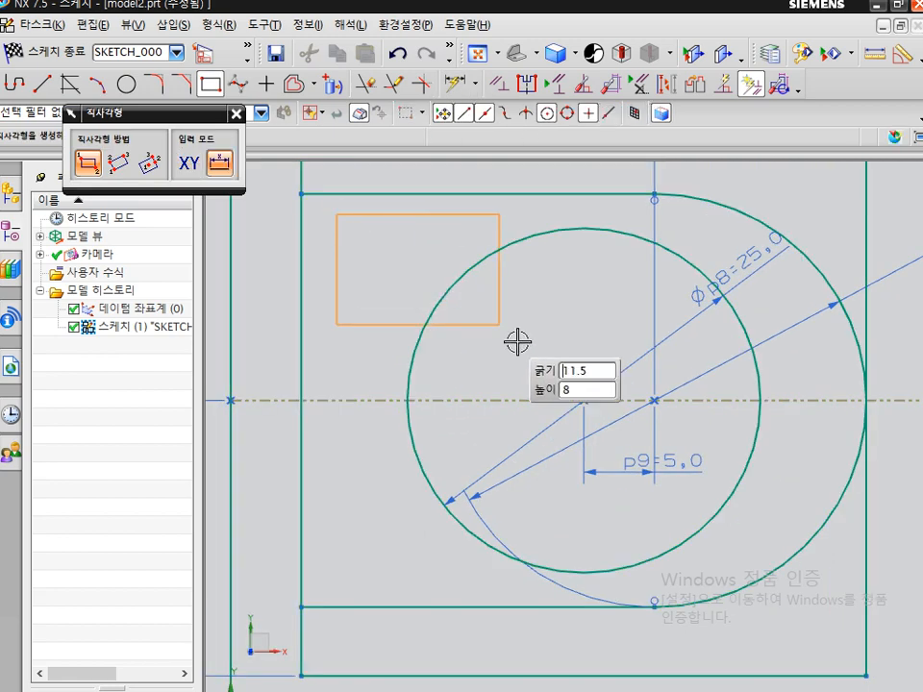
{"action": "left_click", "coordinate": [675, 586]}
{"action": "key", "text": "Escape"}
{"action": "left_click", "coordinate": [680, 360]}
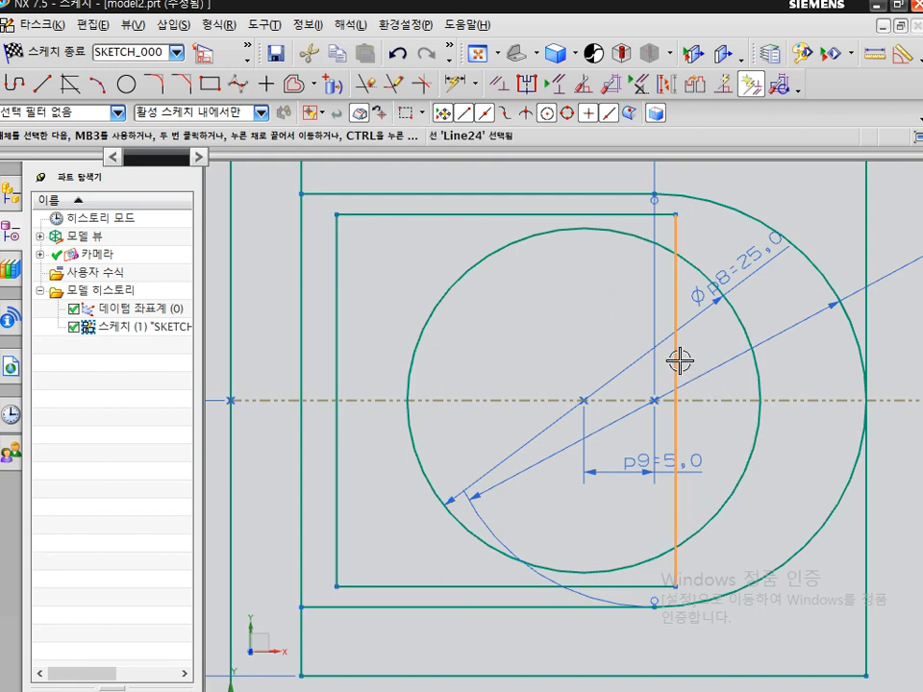
{"action": "key", "text": "Delete"}
Step: Constrain the new open rectangle's upper and lower lines tangent to the 25 mm circle
{"action": "key", "text": "c"}
{"action": "left_click", "coordinate": [576, 217]}
{"action": "left_click", "coordinate": [571, 228]}
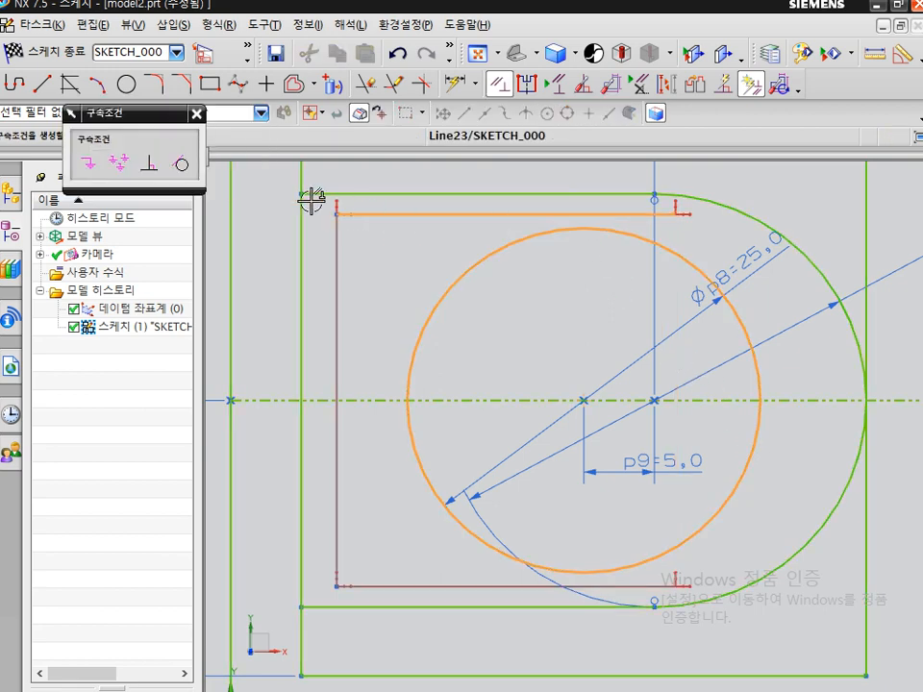
{"action": "left_click", "coordinate": [181, 163]}
{"action": "left_click", "coordinate": [501, 588]}
{"action": "left_click", "coordinate": [455, 519]}
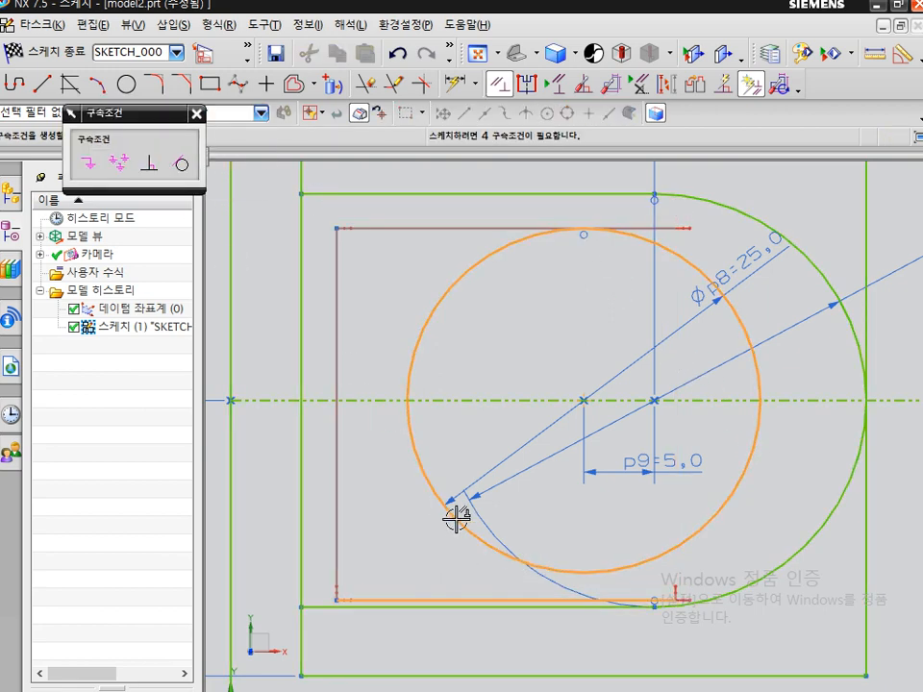
{"action": "left_click", "coordinate": [180, 166]}
Step: Trim the line ends beyond the 25 mm circle and dimension the inner left line 5 mm from the outer D profile's left edge
{"action": "key", "text": "t"}
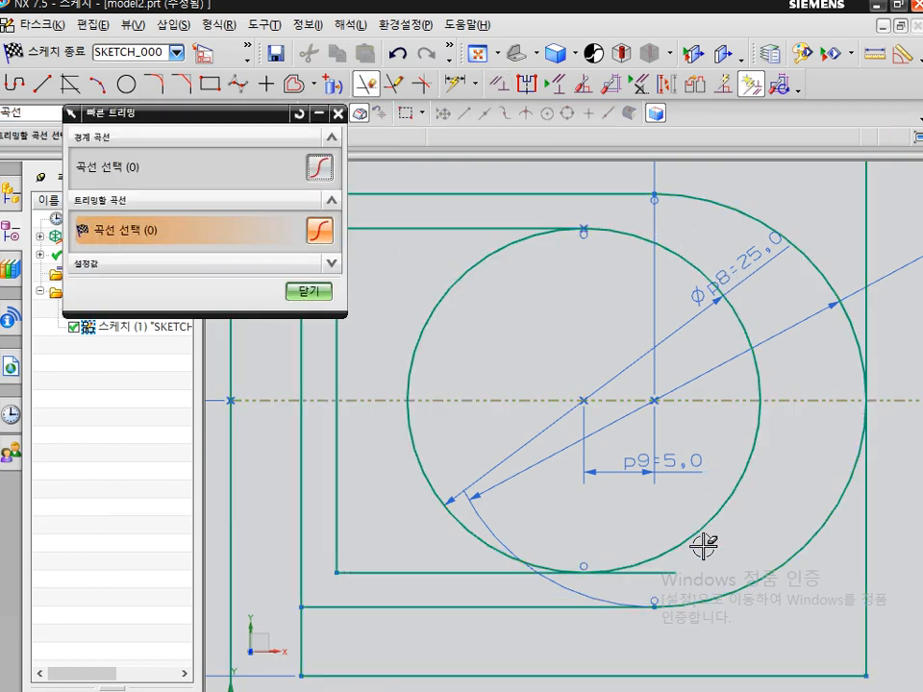
{"action": "key", "text": "d"}
{"action": "left_click", "coordinate": [336, 257]}
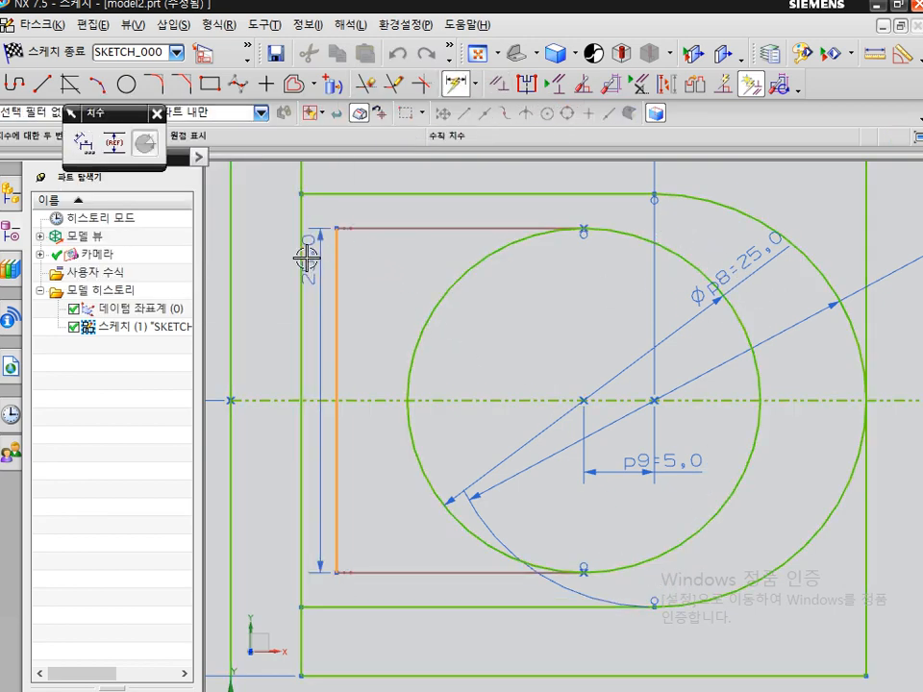
{"action": "left_click", "coordinate": [326, 171]}
{"action": "type", "text": "5"}
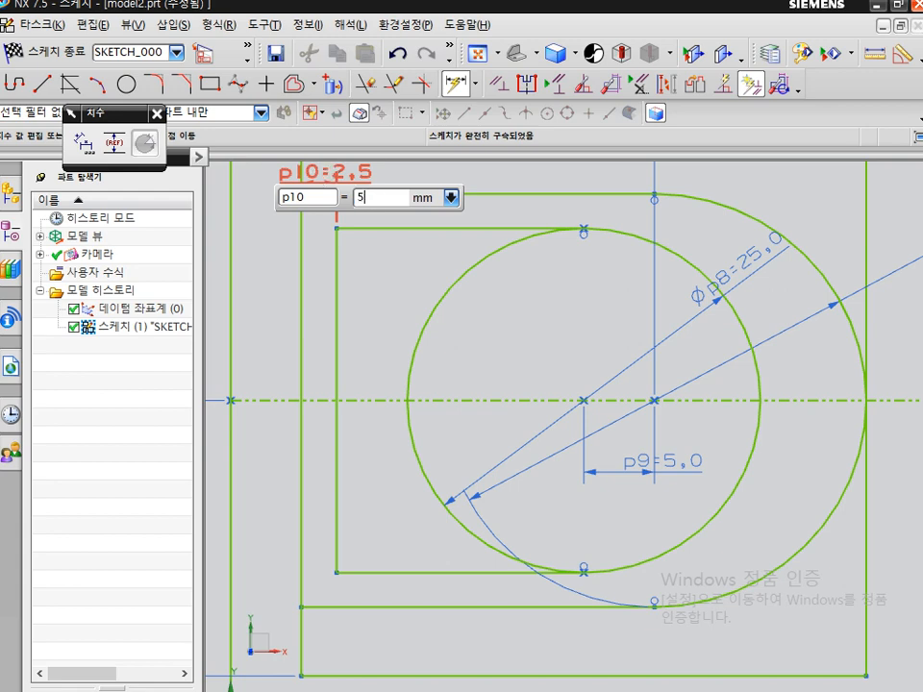
{"action": "key", "text": "Return"}
{"action": "key", "text": "Escape"}
Step: Trim away the left half of the 25 mm circle between its tangent points to leave a smaller D-shaped profile
{"action": "key", "text": "t"}
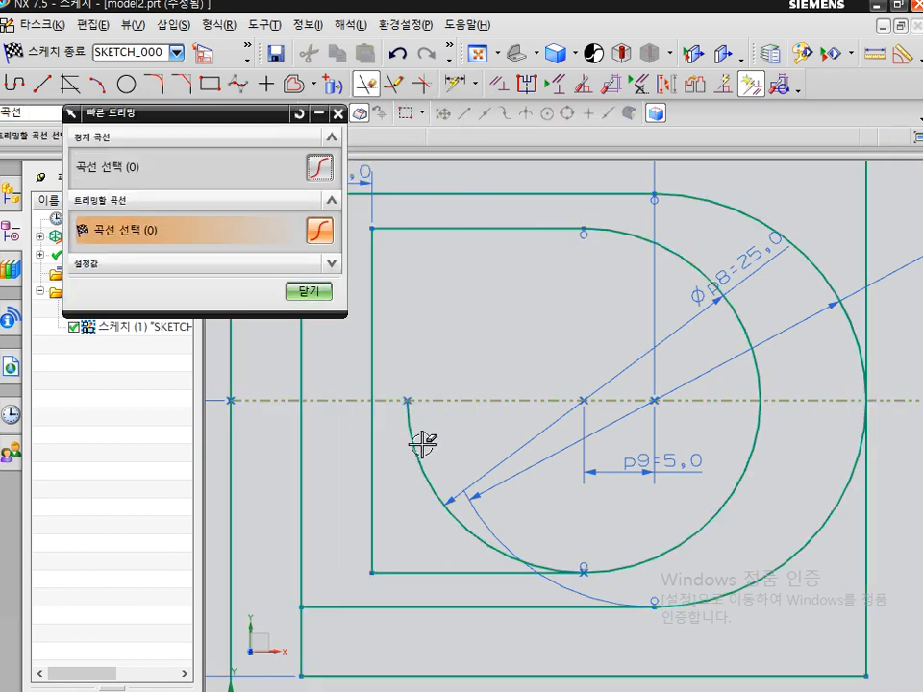
{"action": "key", "text": "Escape"}
{"action": "scroll", "coordinate": [516, 448], "scroll_direction": "down", "scroll_amount": 2}
{"action": "key", "text": "d"}
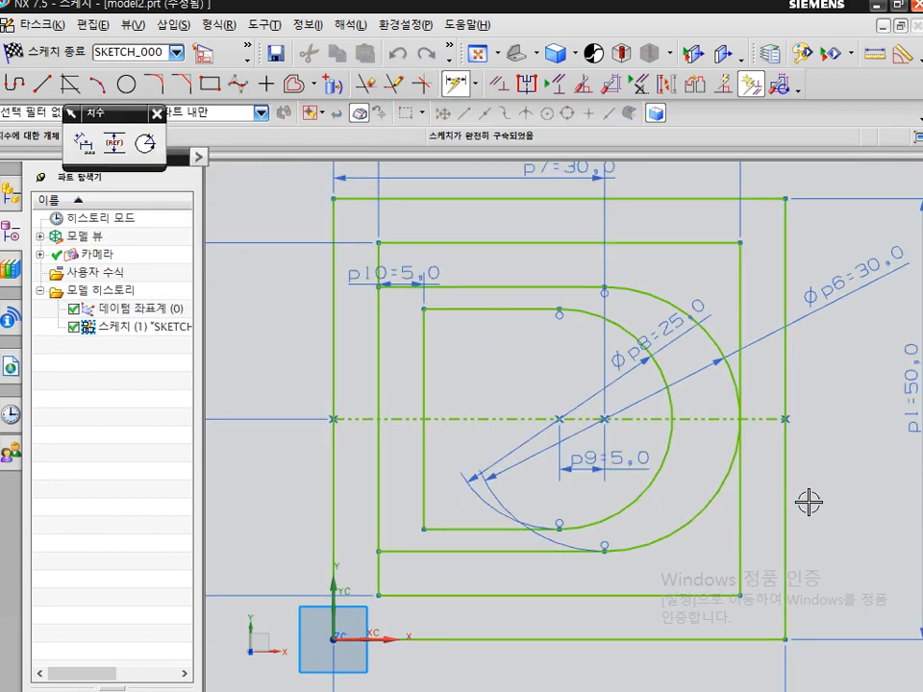
{"action": "scroll", "coordinate": [814, 497], "scroll_direction": "down", "scroll_amount": 2}
{"action": "scroll", "coordinate": [713, 435], "scroll_direction": "up", "scroll_amount": 1}
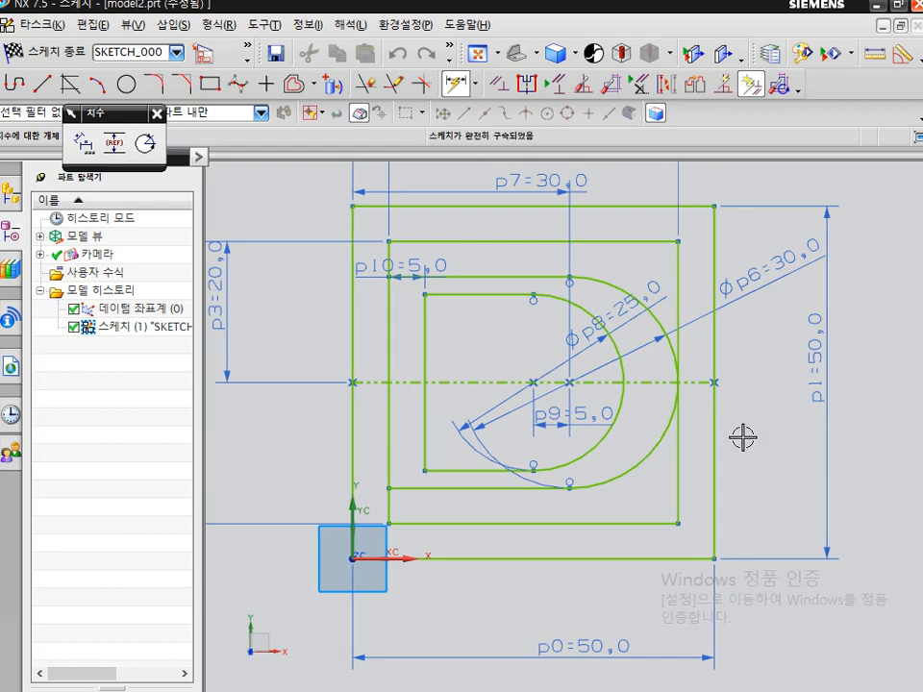
Step: Examine the small circle near the D profile's straight edge in the reference drawing's plan and section views
{"action": "key", "text": "alt+Tab"}
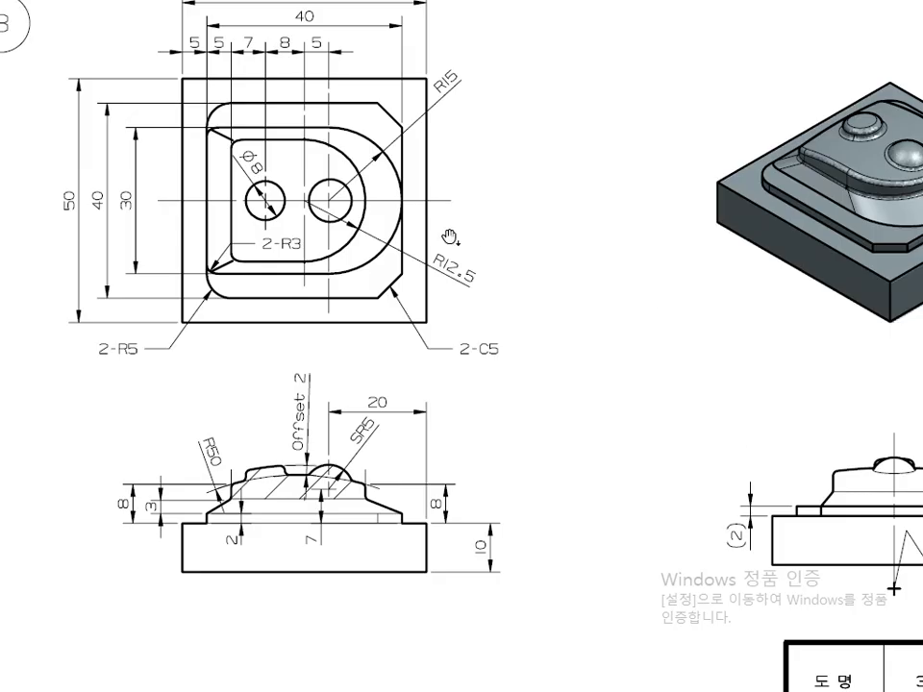
{"action": "key", "text": "ctrl+2"}
{"action": "mouse_move", "coordinate": [292, 219]}
{"action": "left_mouse_down"}
{"action": "mouse_move", "coordinate": [285, 226]}
{"action": "mouse_move", "coordinate": [250, 209]}
{"action": "mouse_move", "coordinate": [275, 188]}
{"action": "left_mouse_up"}
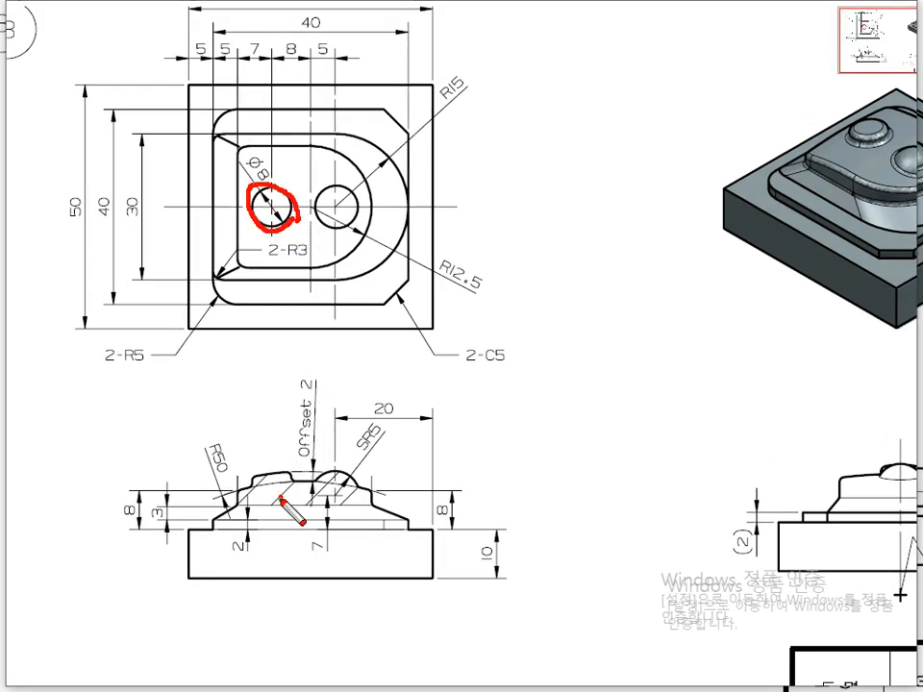
{"action": "mouse_move", "coordinate": [280, 499]}
{"action": "left_mouse_down"}
{"action": "mouse_move", "coordinate": [252, 473]}
{"action": "mouse_move", "coordinate": [298, 505]}
{"action": "left_mouse_up"}
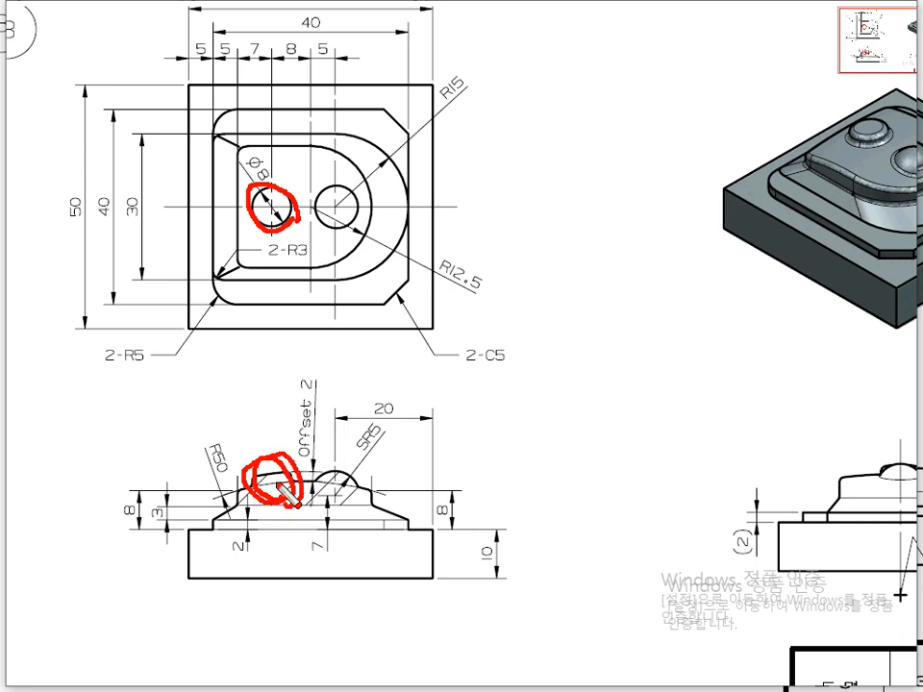
{"action": "mouse_move", "coordinate": [285, 223]}
{"action": "left_mouse_down"}
{"action": "mouse_move", "coordinate": [260, 195]}
{"action": "mouse_move", "coordinate": [286, 237]}
{"action": "left_mouse_up"}
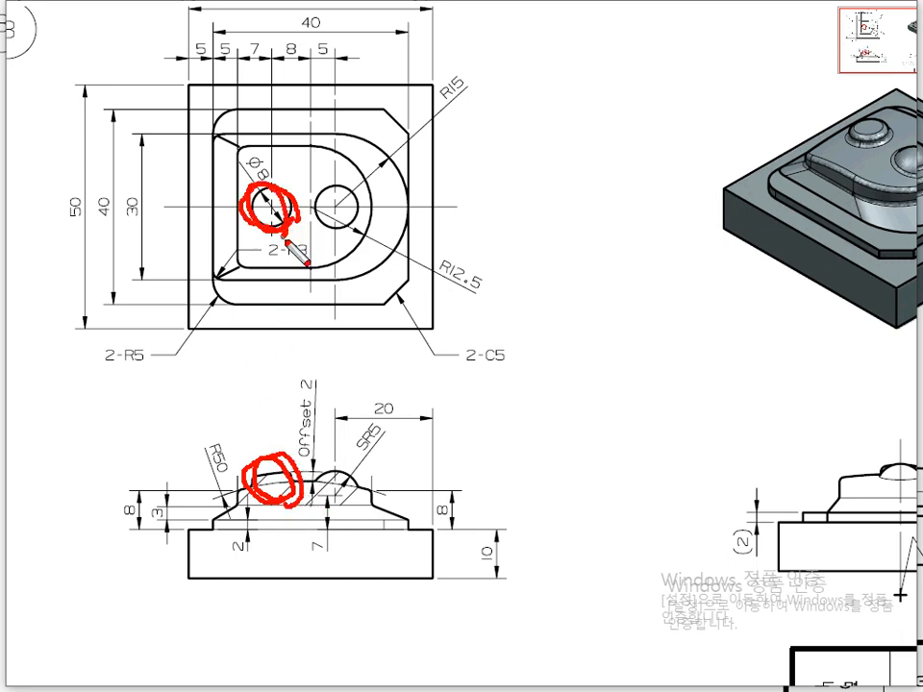
{"action": "key", "text": "Escape"}
{"action": "key", "text": "alt+Tab"}
{"action": "key", "text": "Escape"}
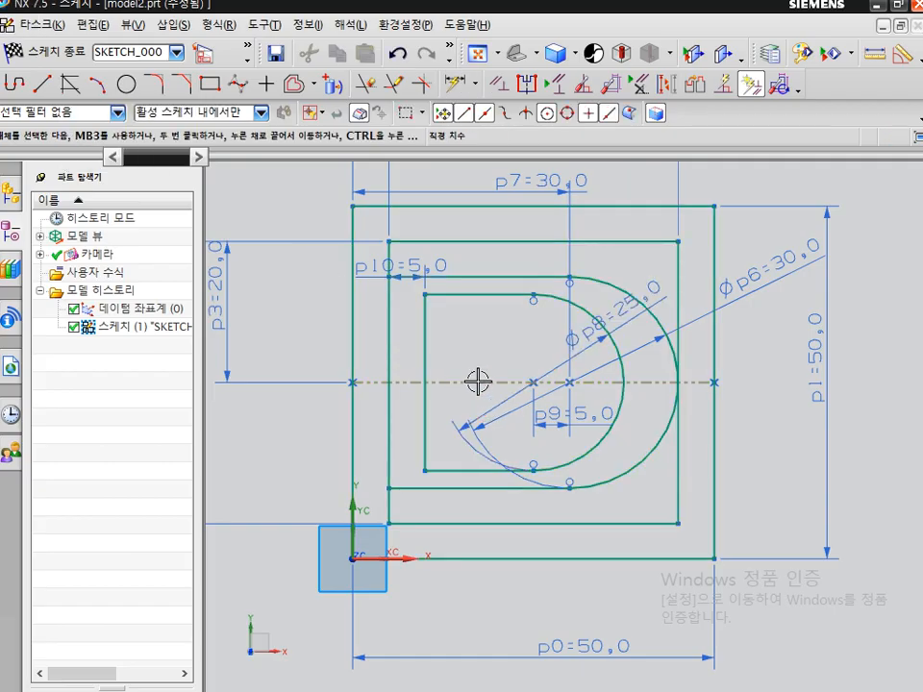
Step: Sketch a circle on the horizontal centreline inside the smaller D profile and set its diameter to 8 mm
{"action": "key", "text": "o"}
{"action": "left_click", "coordinate": [461, 381]}
{"action": "left_click", "coordinate": [474, 359]}
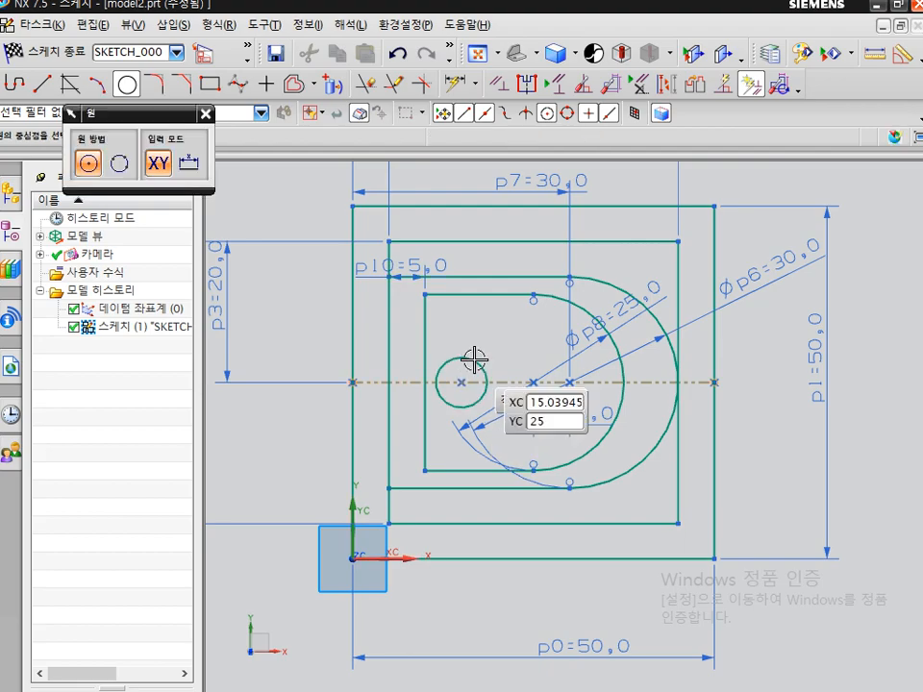
{"action": "key", "text": "Escape"}
{"action": "key", "text": "alt+Tab"}
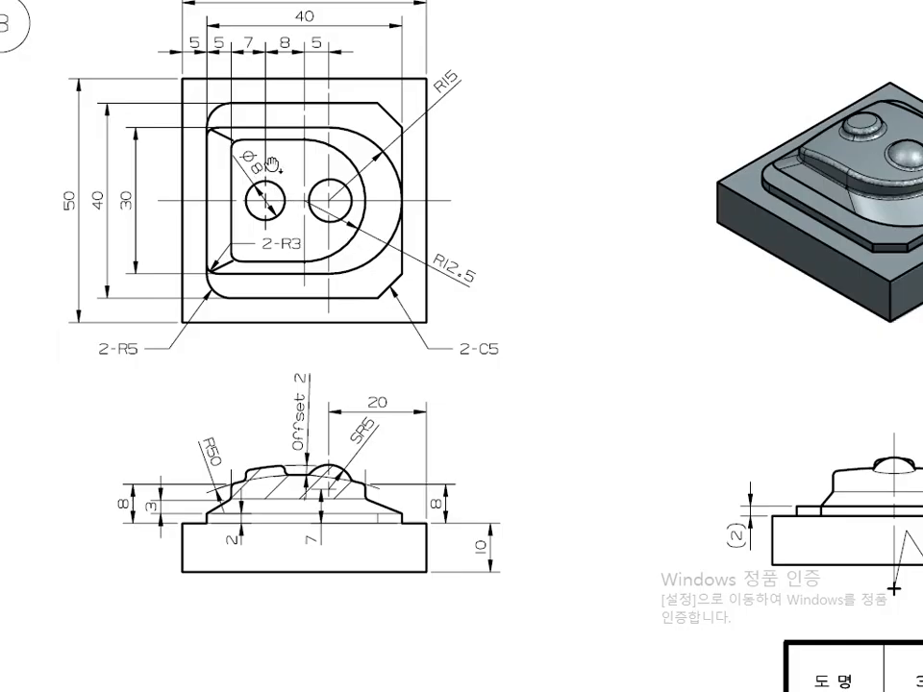
{"action": "key", "text": "alt+Tab"}
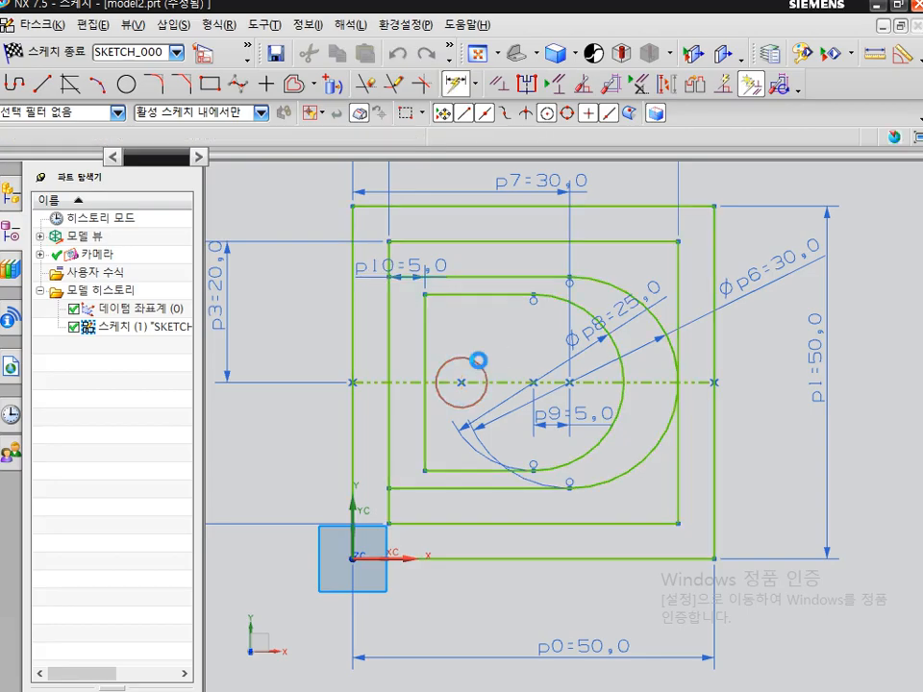
{"action": "key", "text": "d"}
{"action": "left_click", "coordinate": [477, 360]}
{"action": "left_click", "coordinate": [497, 333]}
{"action": "type", "text": "8"}
{"action": "key", "text": "Return"}
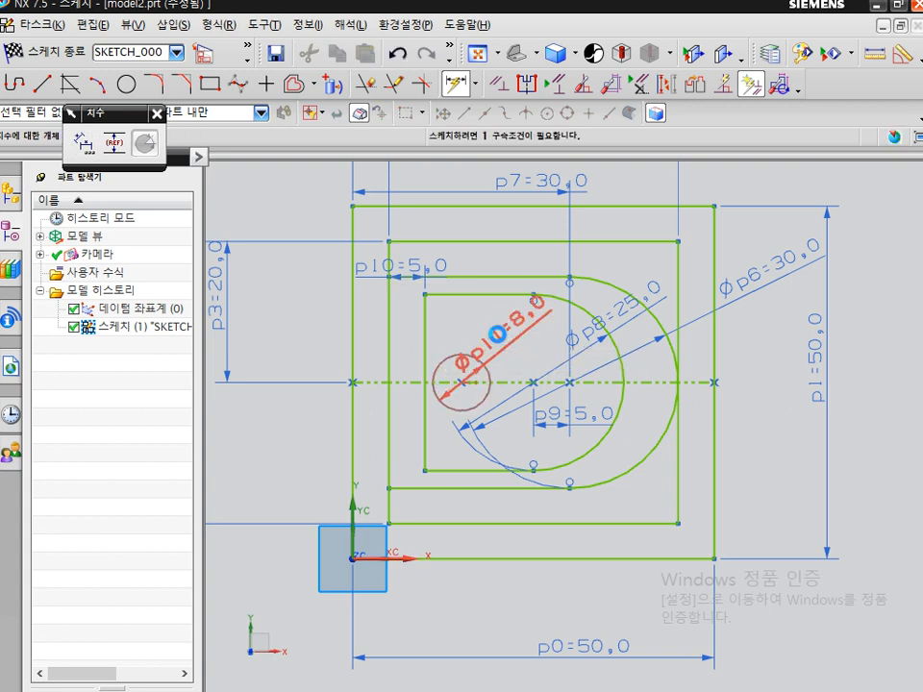
Step: Dimension the small circle's centre 8 mm from the smaller D profile's straight left edge
{"action": "left_click", "coordinate": [425, 339]}
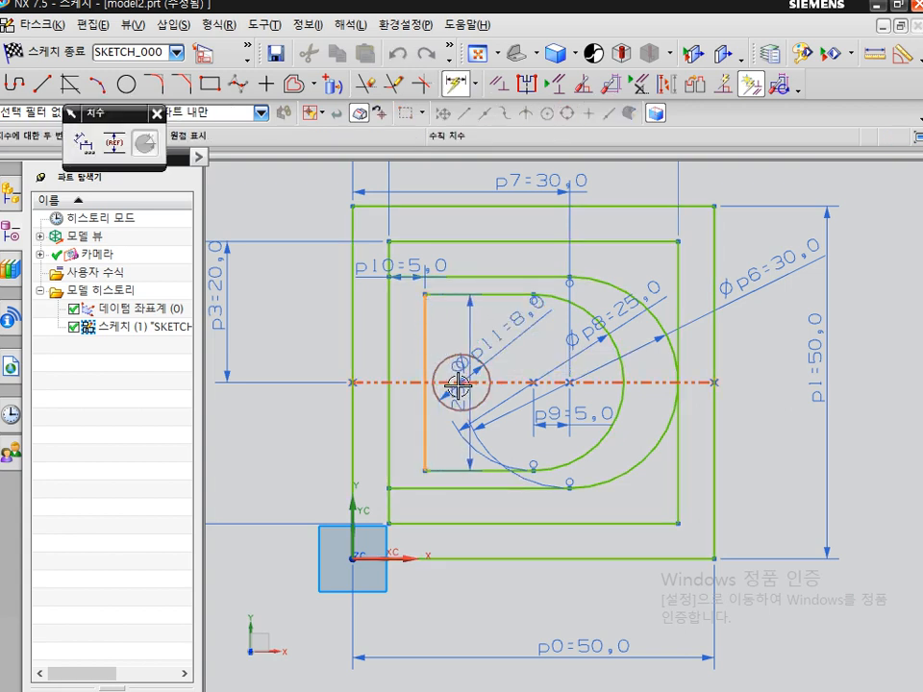
{"action": "left_click", "coordinate": [460, 382]}
{"action": "left_click", "coordinate": [471, 222]}
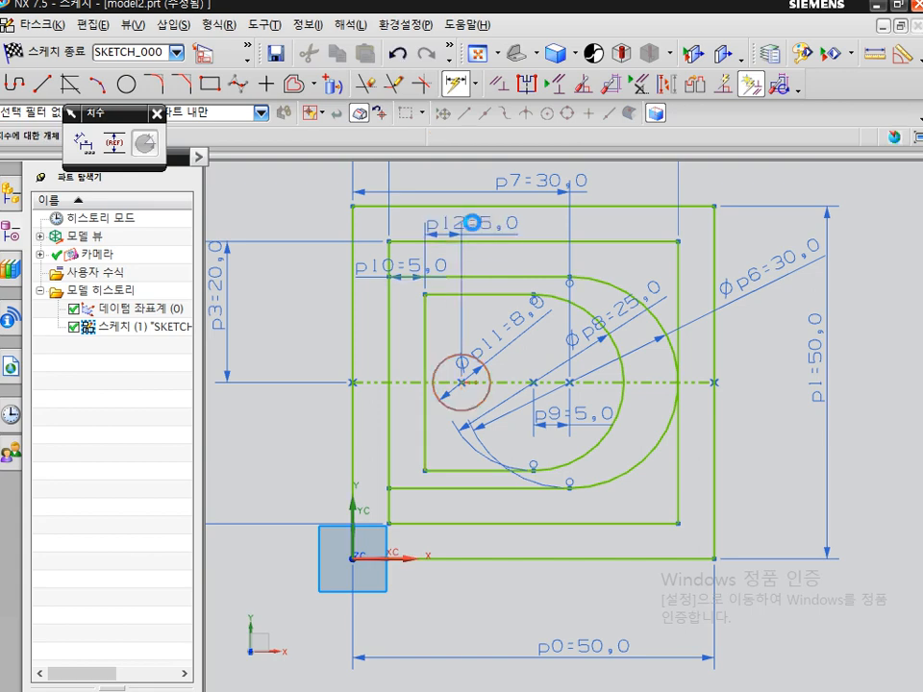
{"action": "type", "text": "8"}
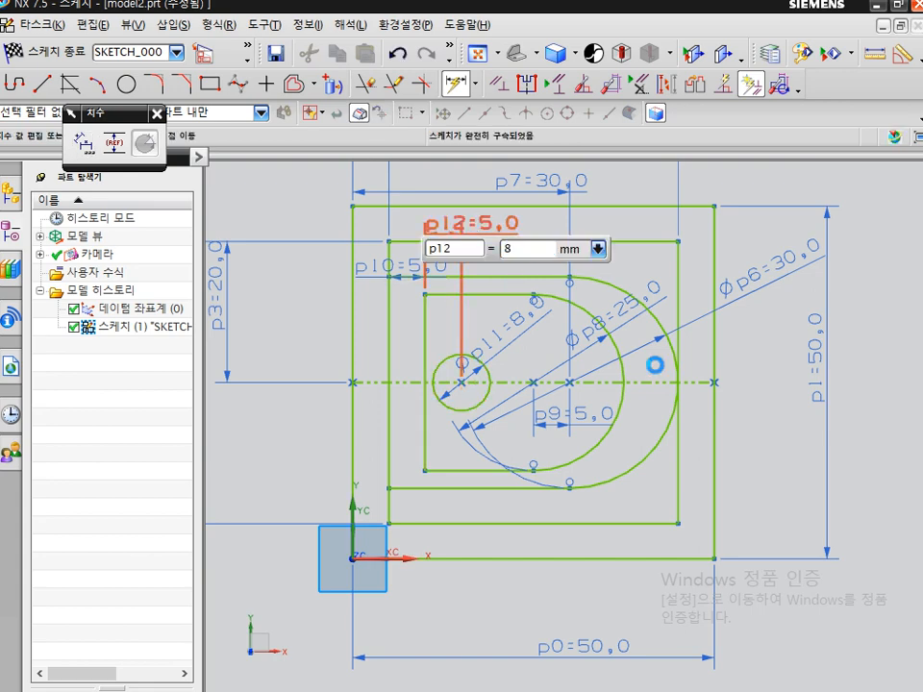
{"action": "key", "text": "Return"}
{"action": "key", "text": "Escape"}
{"action": "scroll", "coordinate": [655, 365], "scroll_direction": "down", "scroll_amount": 2}
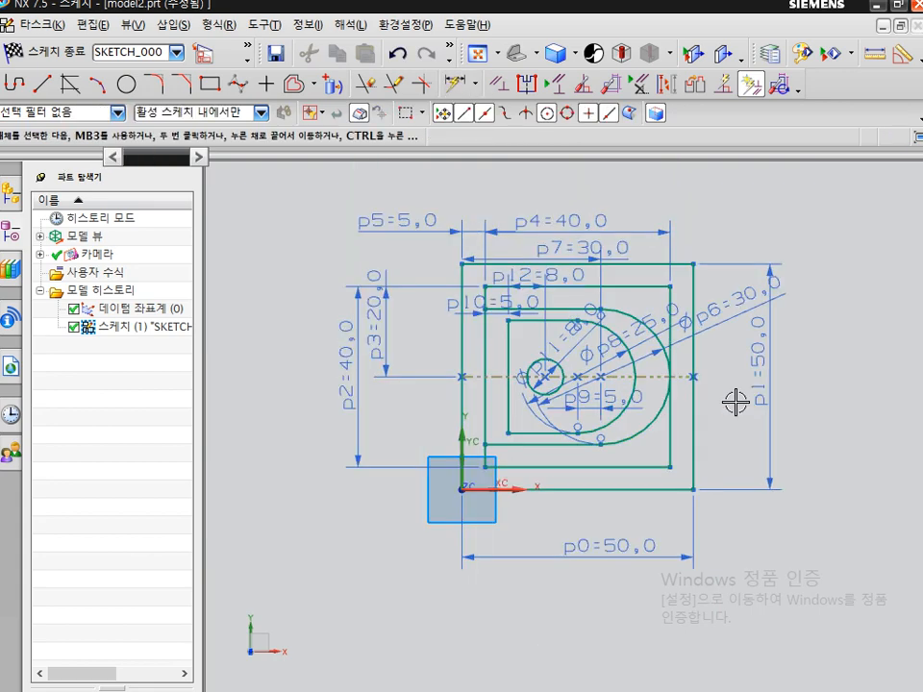
{"action": "scroll", "coordinate": [736, 404], "scroll_direction": "up", "scroll_amount": 3}
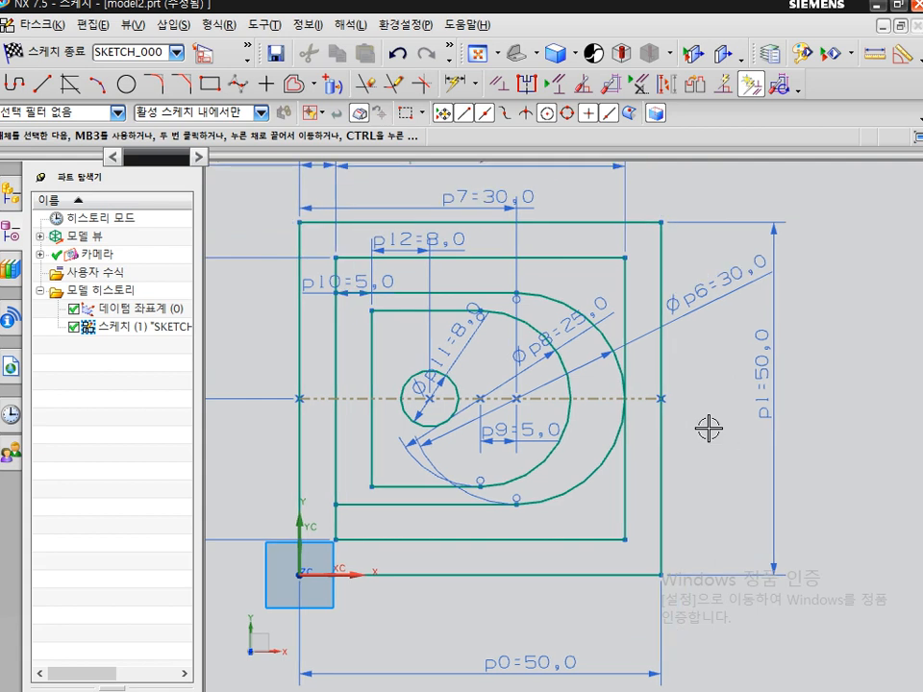
{"action": "middle_click_drag", "start_coordinate": [770, 502], "coordinate": [784, 492], "text": "shift"}
{"action": "key", "text": "ctrl+2"}
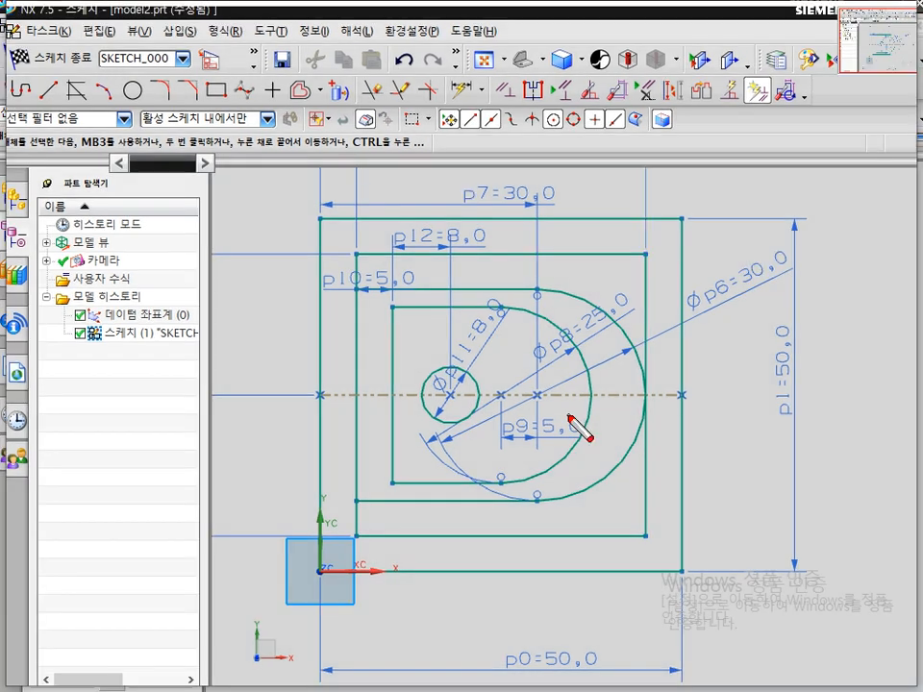
{"action": "mouse_move", "coordinate": [567, 416]}
{"action": "left_mouse_down"}
{"action": "mouse_move", "coordinate": [548, 367]}
{"action": "mouse_move", "coordinate": [544, 421]}
{"action": "left_mouse_up"}
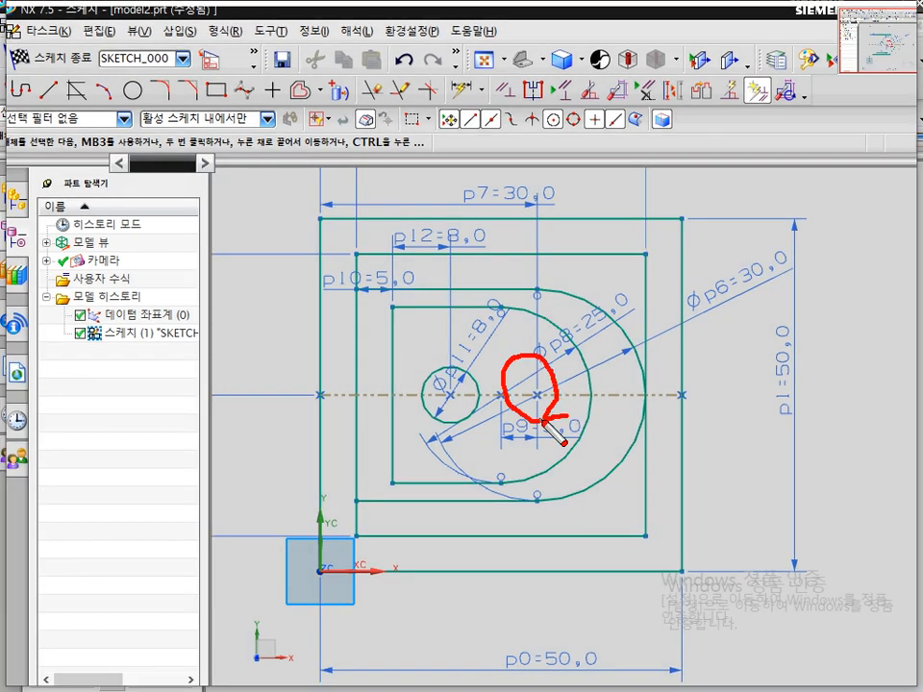
{"action": "key", "text": "Escape"}
{"action": "key", "text": "d"}
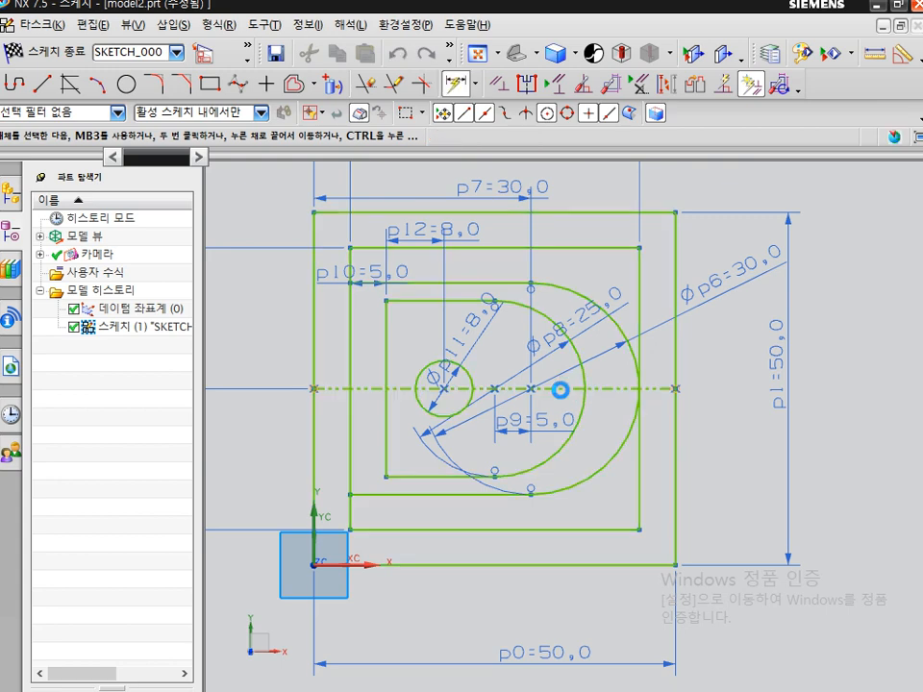
{"action": "key", "text": "Escape"}
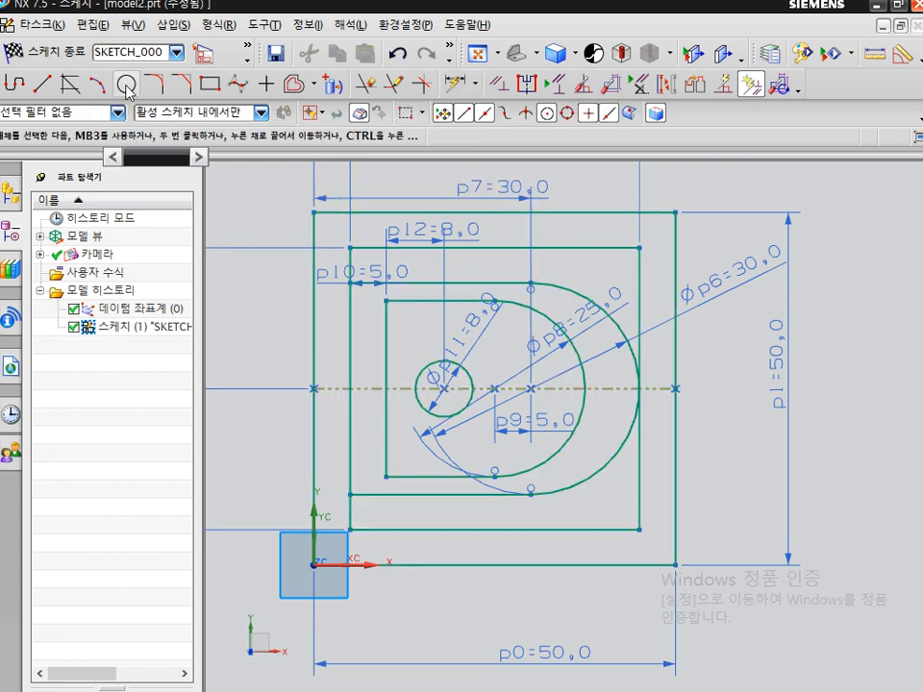
Step: Finish the sketch, start saving the part and choose the desktop folder 00 as its location
{"action": "left_click", "coordinate": [69, 61]}
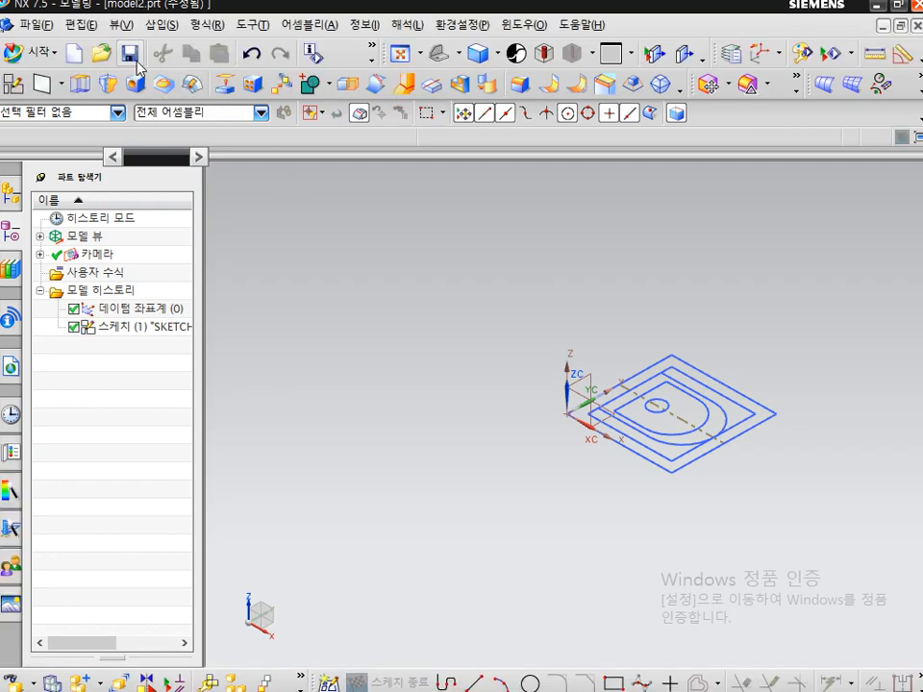
{"action": "left_click", "coordinate": [131, 55]}
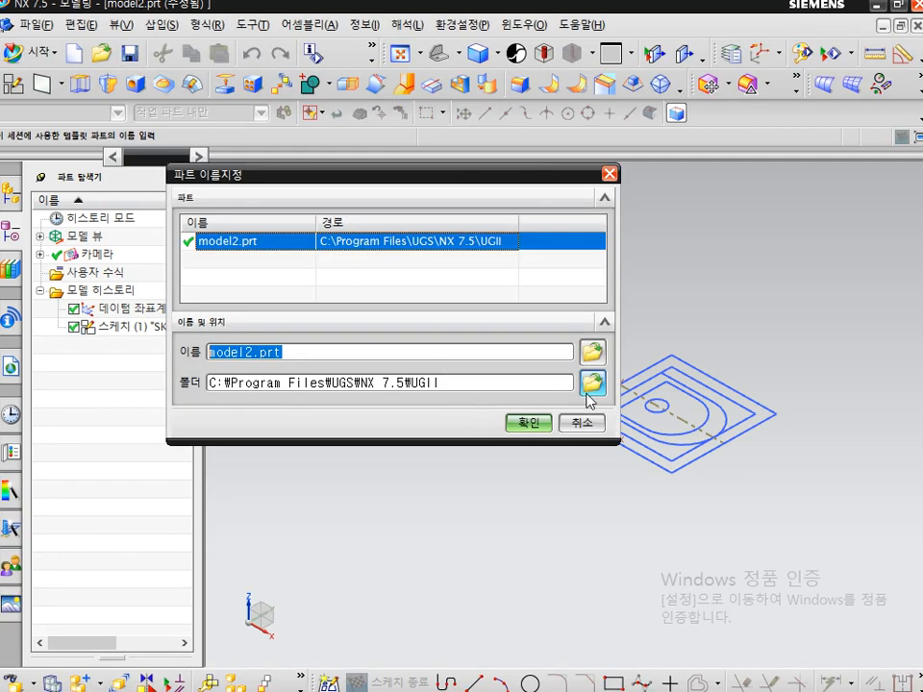
{"action": "left_click", "coordinate": [589, 388]}
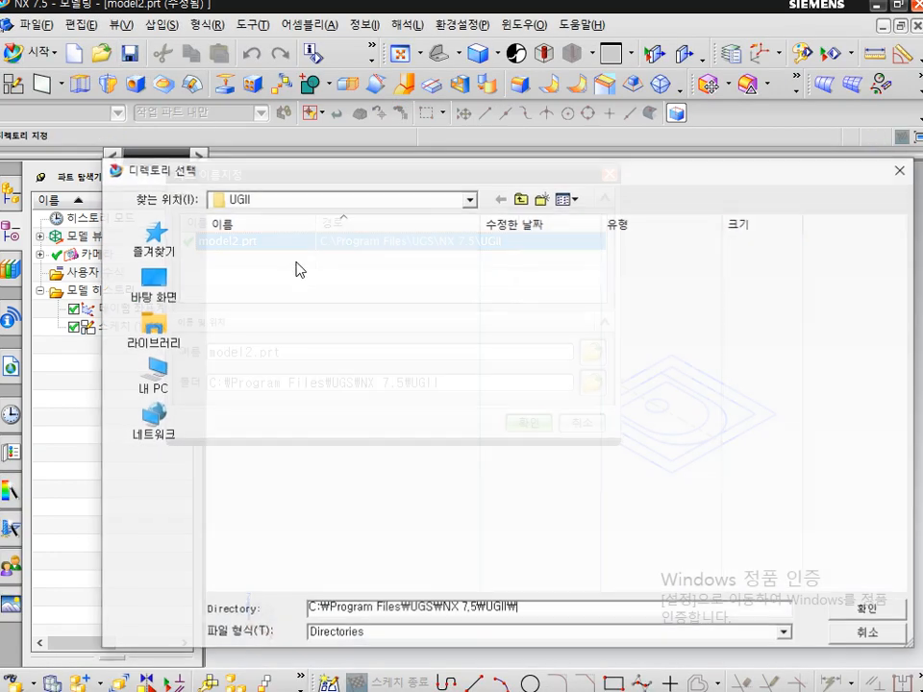
{"action": "left_click", "coordinate": [164, 295]}
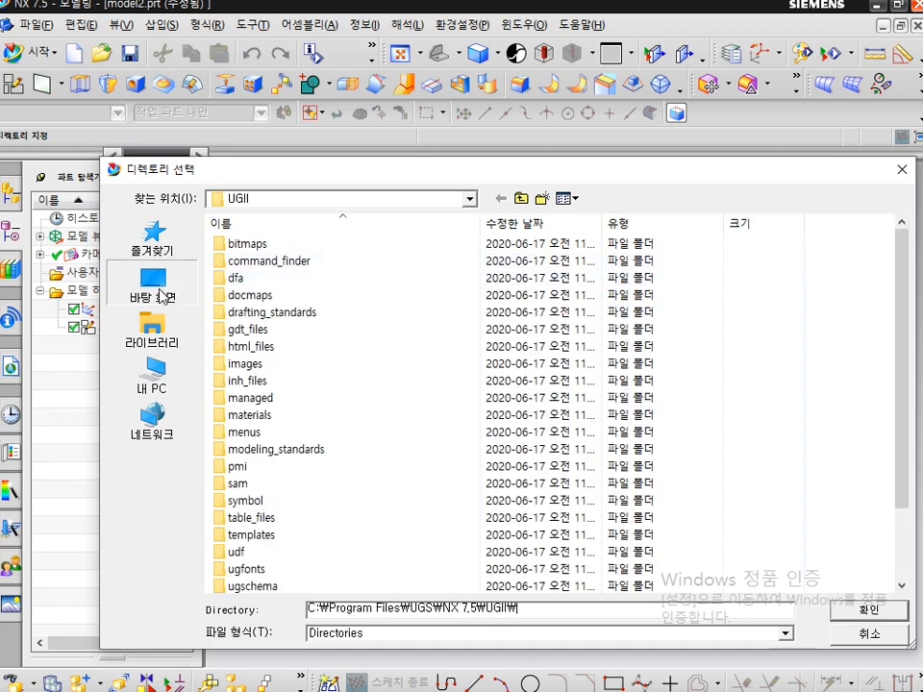
{"action": "left_click", "coordinate": [252, 247]}
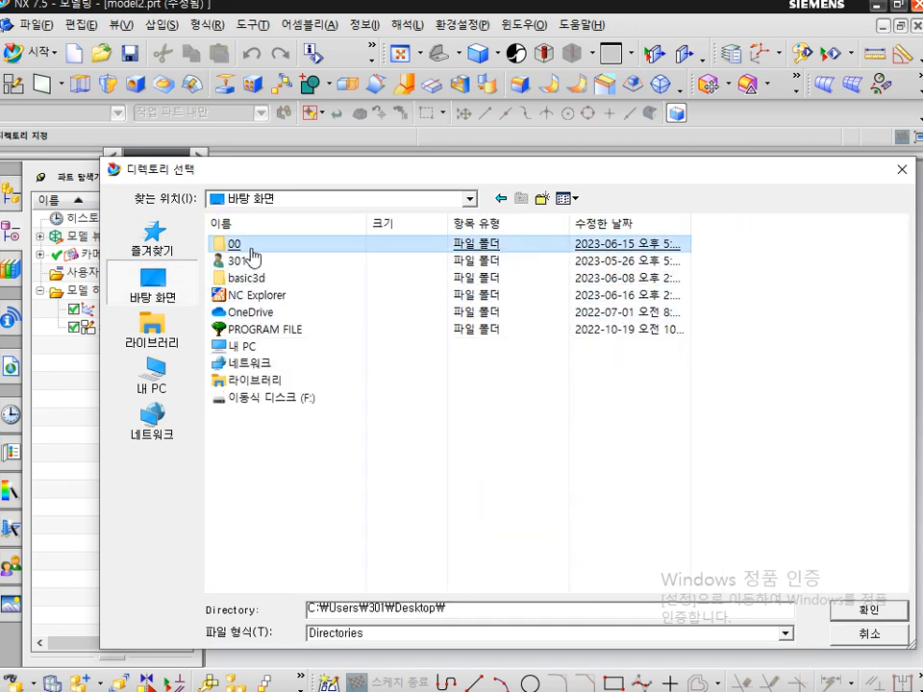
{"action": "double_click", "coordinate": [251, 254]}
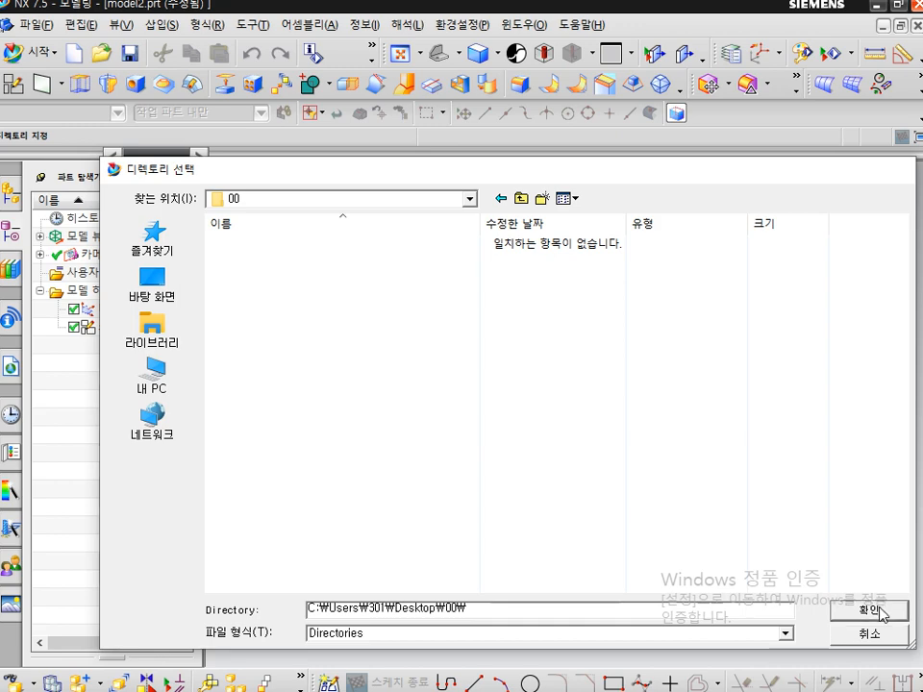
{"action": "left_click", "coordinate": [879, 612]}
Step: Name the part model00.prt and save it
{"action": "left_click", "coordinate": [454, 357]}
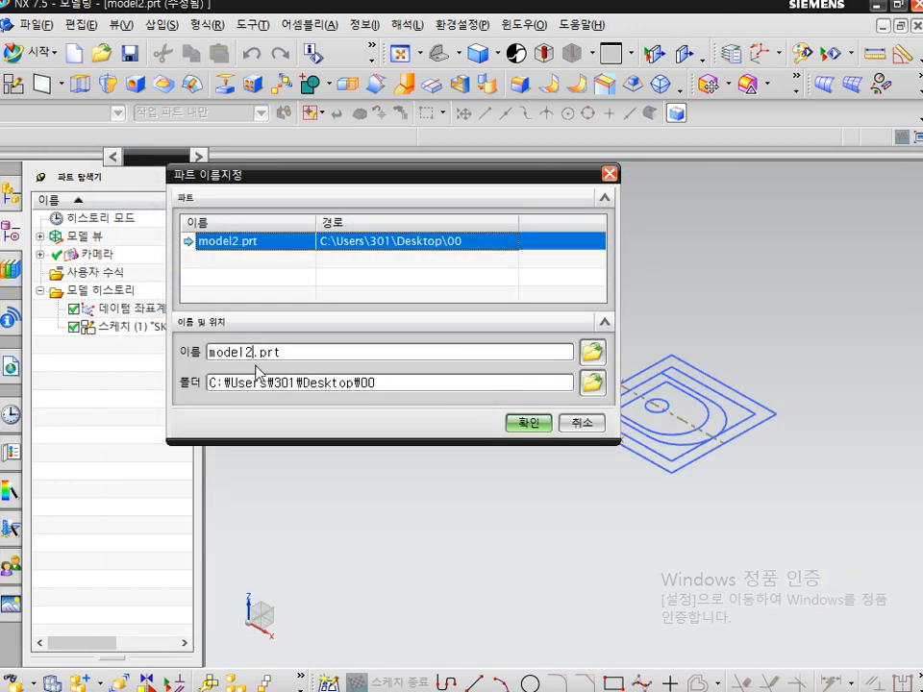
{"action": "key", "text": "Return"}
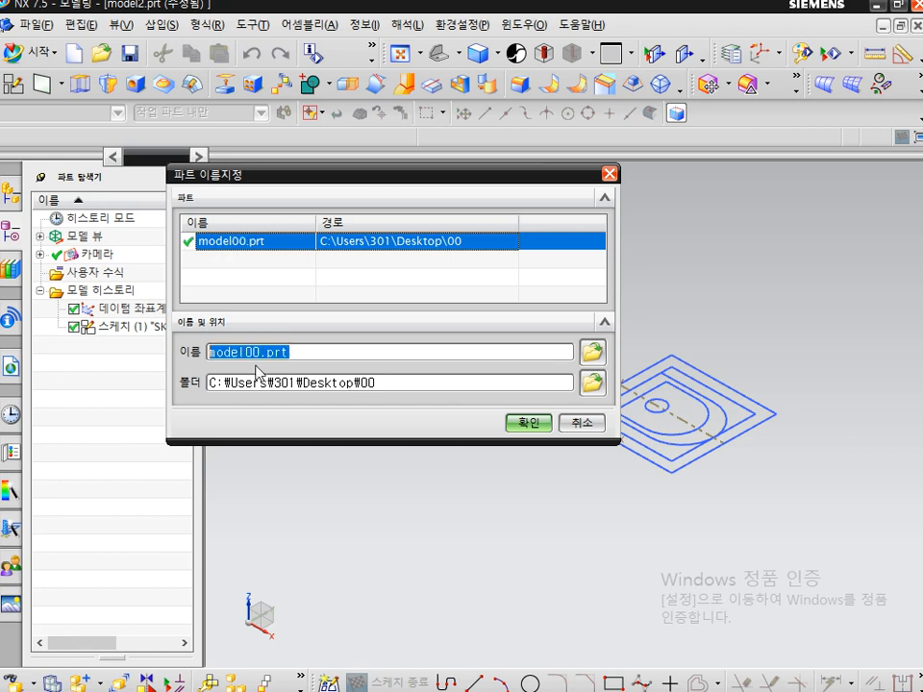
{"action": "left_click", "coordinate": [521, 422]}
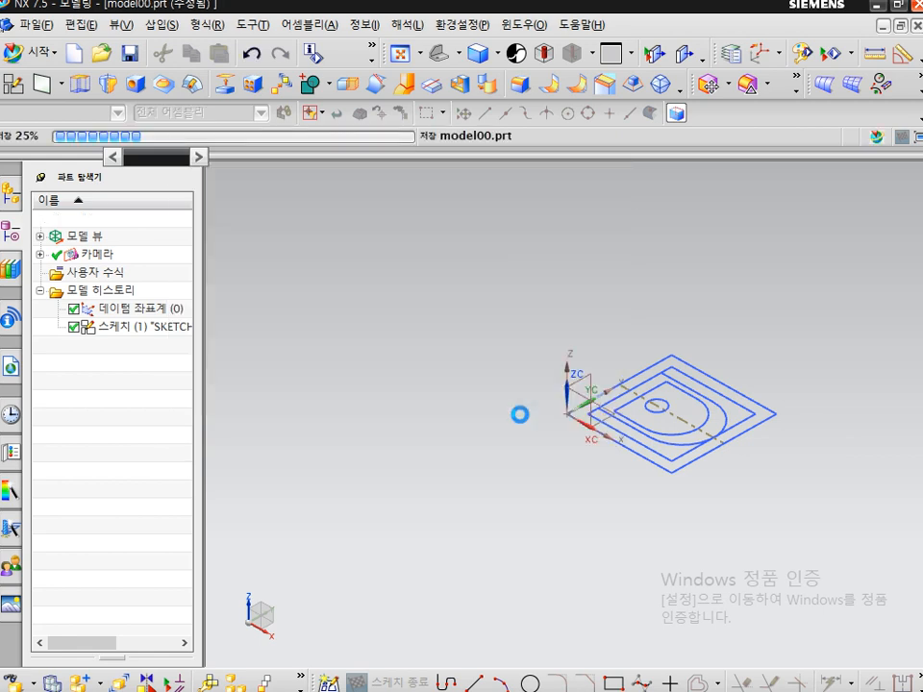
{"action": "scroll", "coordinate": [785, 475], "scroll_direction": "up", "scroll_amount": 5}
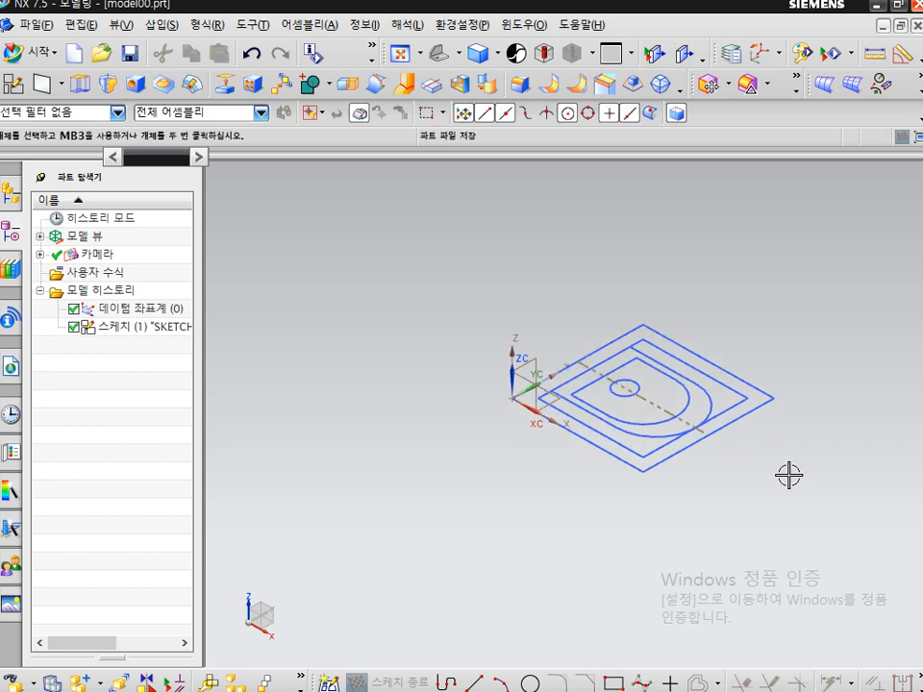
{"action": "key", "text": "ctrl+2"}
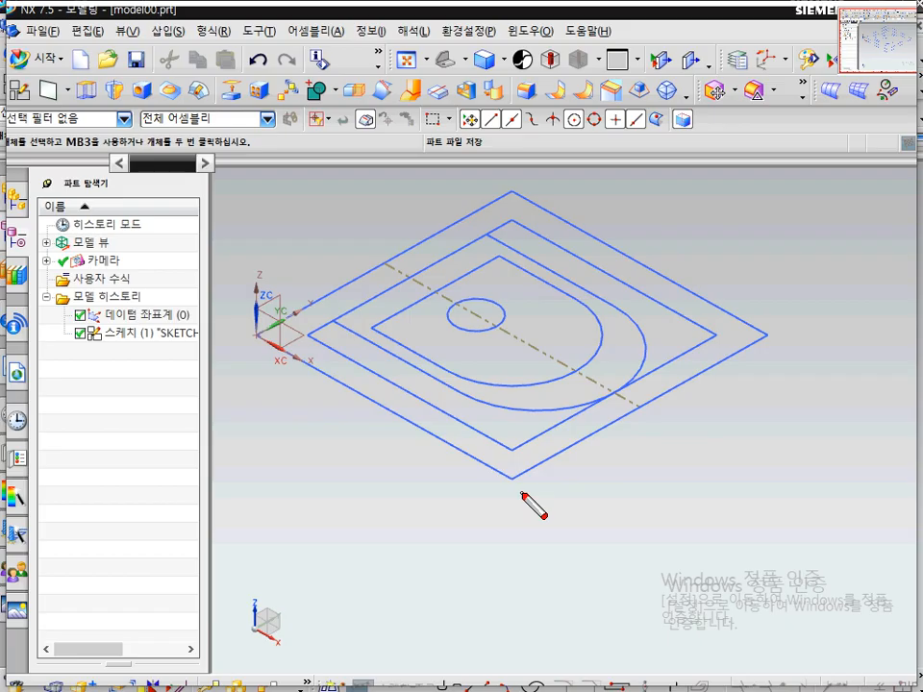
{"action": "mouse_move", "coordinate": [519, 491]}
{"action": "left_mouse_down"}
{"action": "mouse_move", "coordinate": [509, 321]}
{"action": "mouse_move", "coordinate": [475, 335]}
{"action": "left_mouse_up"}
{"action": "left_click_drag", "start_coordinate": [491, 312], "coordinate": [549, 376]}
{"action": "left_click_drag", "start_coordinate": [519, 490], "coordinate": [523, 592]}
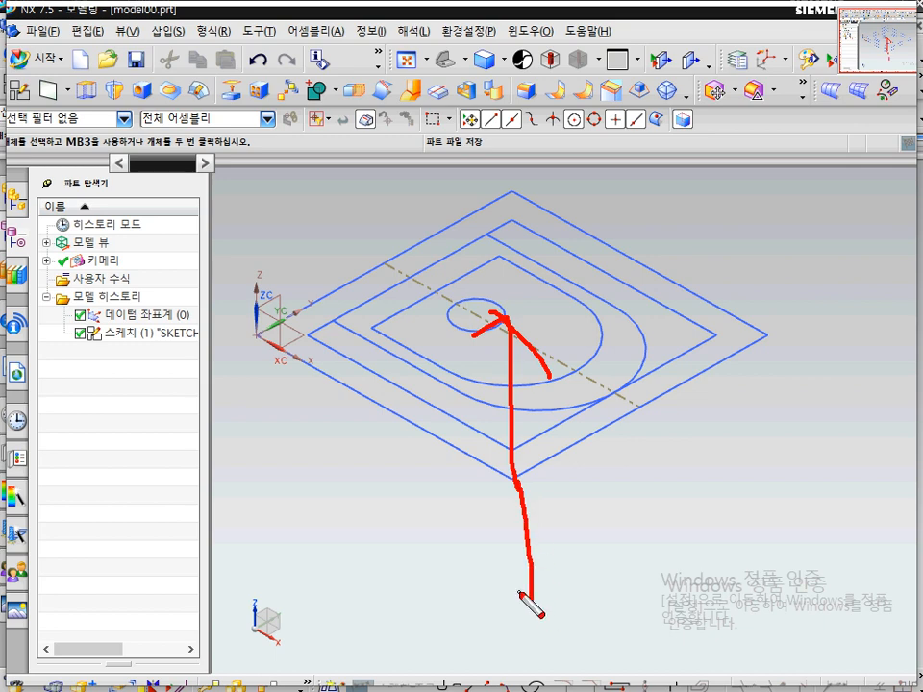
{"action": "key", "text": "Escape"}
{"action": "mouse_move", "coordinate": [561, 609]}
{"action": "middle_mouse_down"}
{"action": "mouse_move", "coordinate": [619, 577]}
{"action": "mouse_move", "coordinate": [701, 563]}
{"action": "middle_mouse_up"}
{"action": "key", "text": "ctrl+2"}
{"action": "left_click_drag", "start_coordinate": [559, 481], "coordinate": [555, 598]}
{"action": "left_click_drag", "start_coordinate": [557, 446], "coordinate": [545, 492]}
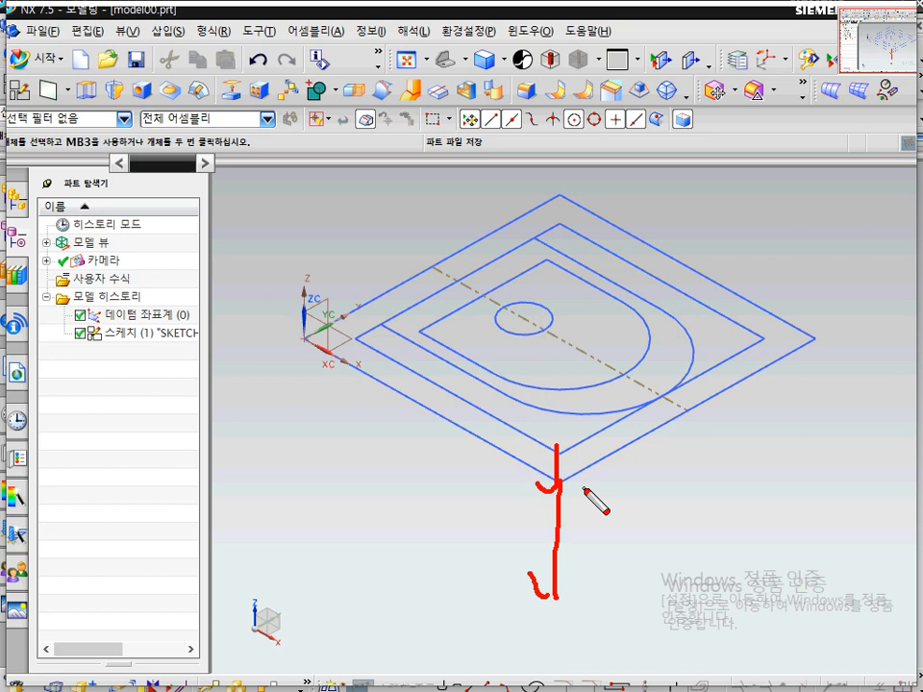
{"action": "key", "text": "Escape"}
Step: Check the base block and step heights in the reference drawing's section view
{"action": "key", "text": "alt+Tab"}
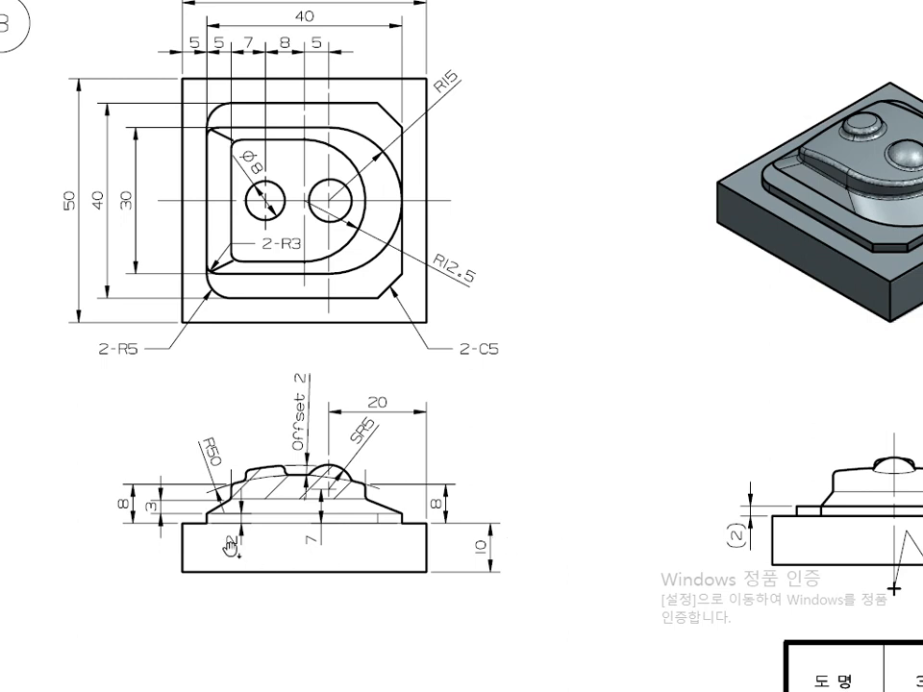
{"action": "key", "text": "ctrl+2"}
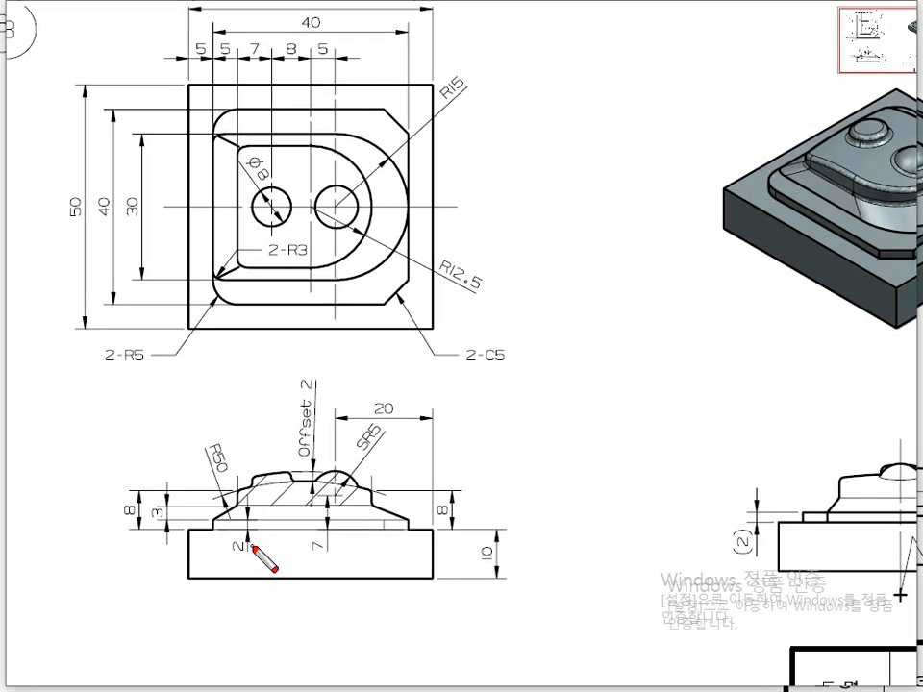
{"action": "key", "text": "Escape"}
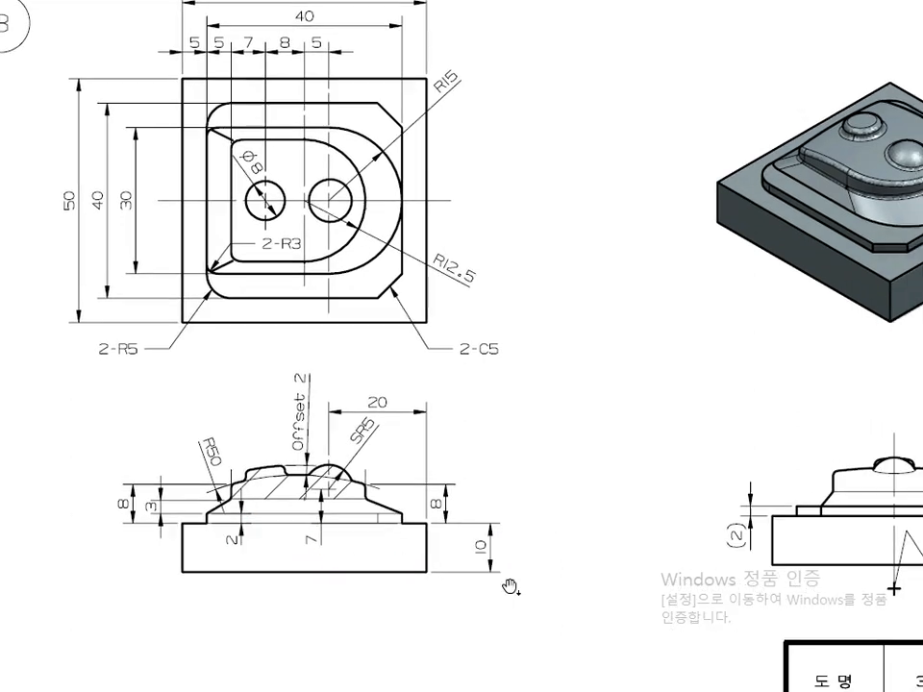
{"action": "key", "text": "alt+Tab"}
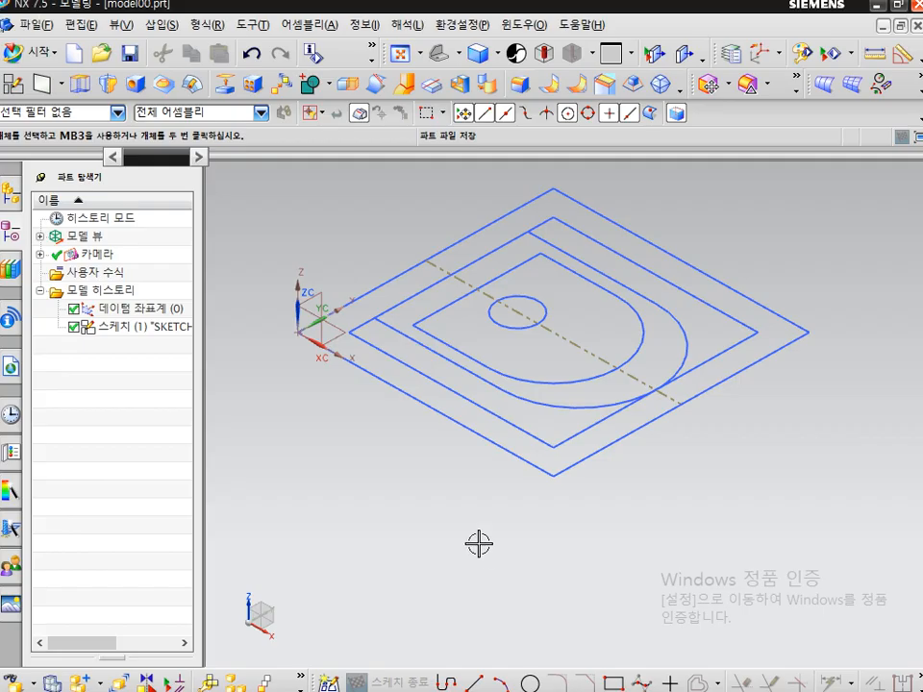
Step: Extrude the sketch's outer 50 mm square downward, starting at 2 mm and ending at 2+10 mm, to form the base block
{"action": "left_click", "coordinate": [80, 83]}
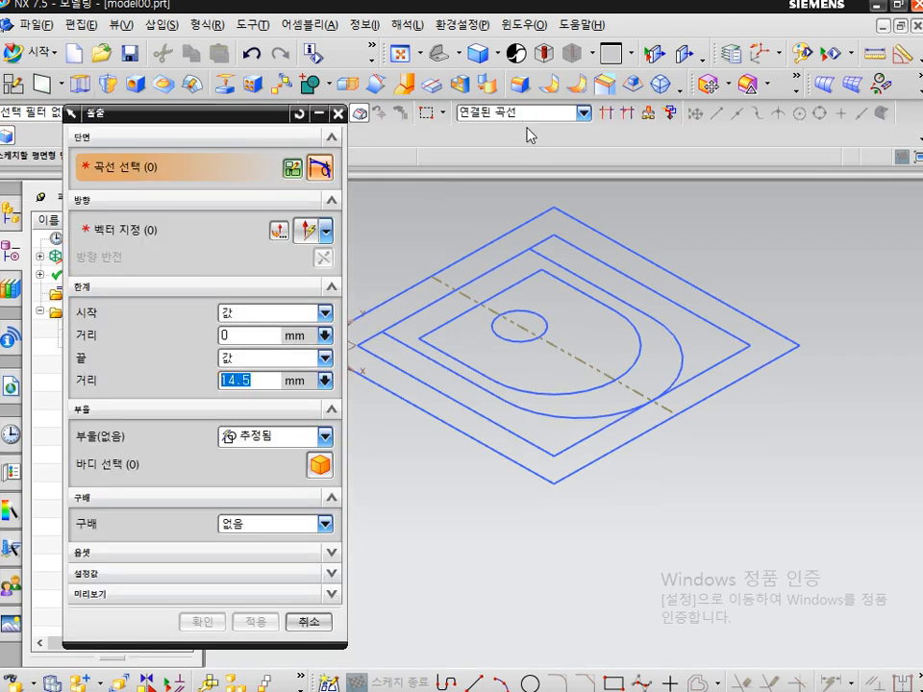
{"action": "left_click", "coordinate": [580, 479]}
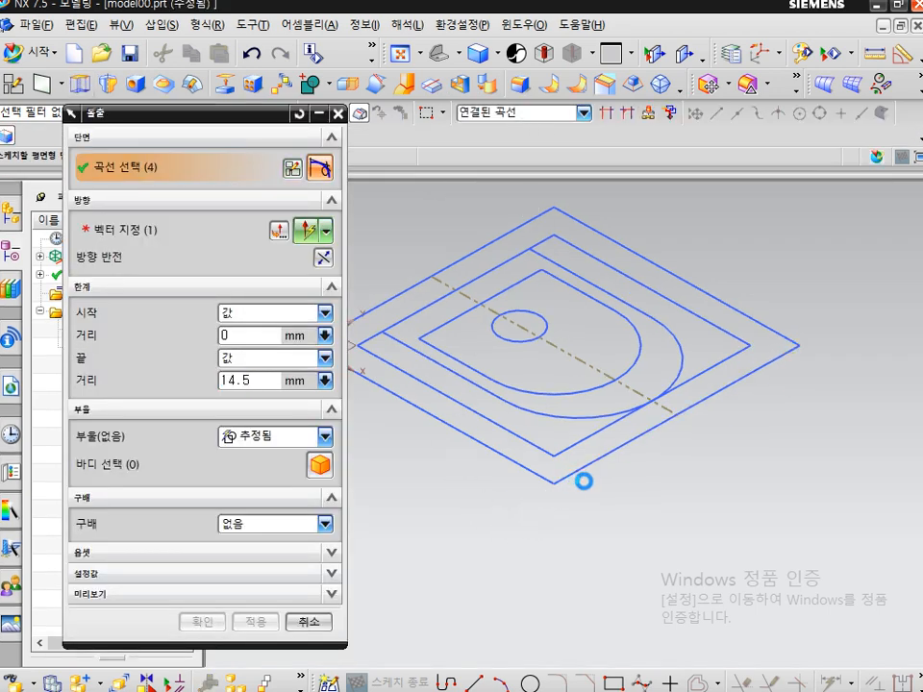
{"action": "left_click", "coordinate": [323, 257]}
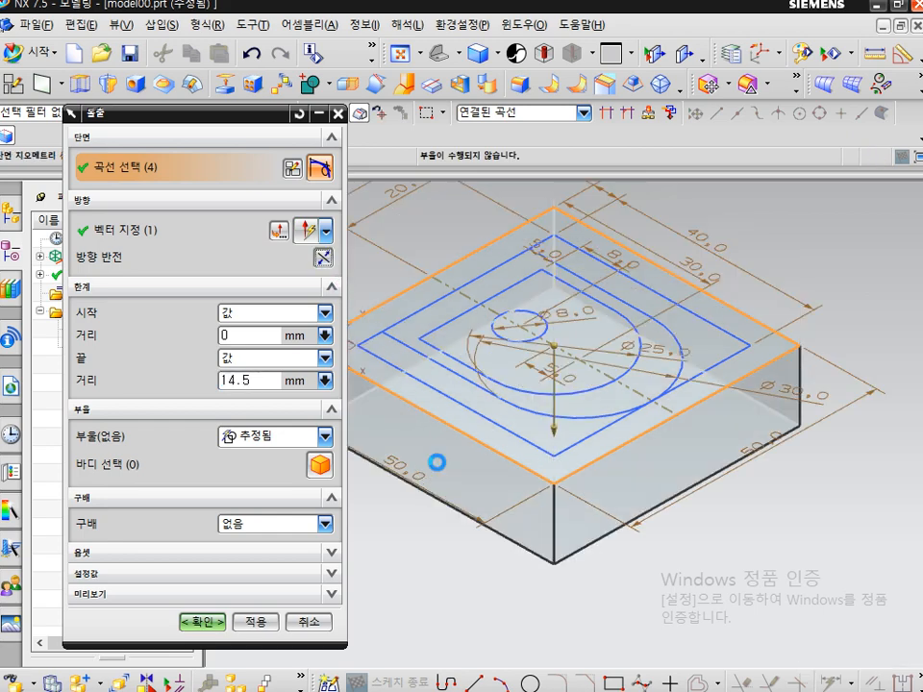
{"action": "middle_click_drag", "start_coordinate": [436, 461], "coordinate": [541, 393], "text": "shift"}
{"action": "left_click", "coordinate": [241, 336]}
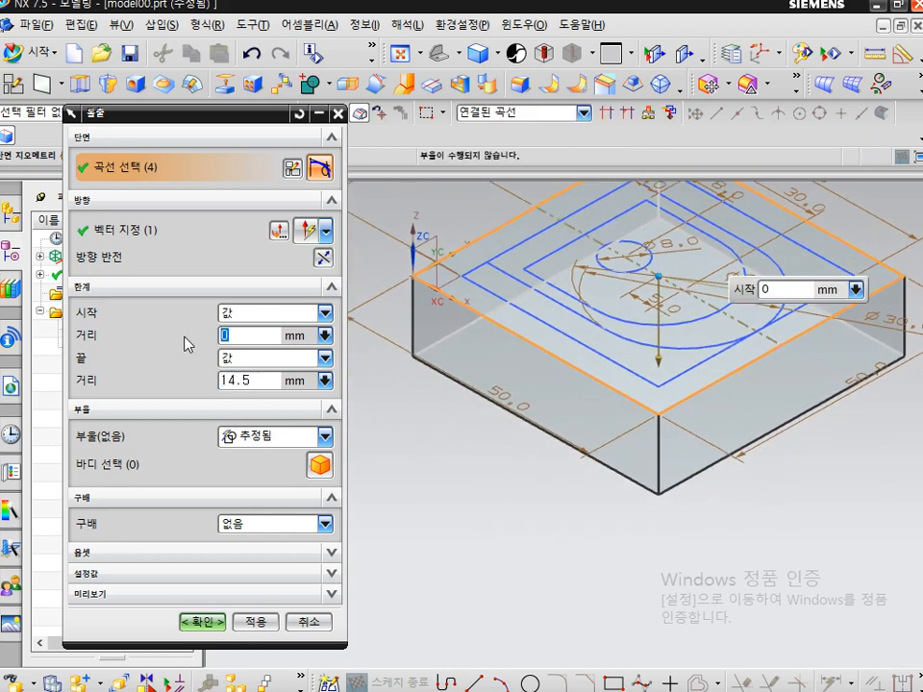
{"action": "type", "text": "2"}
{"action": "key", "text": "Tab"}
{"action": "key", "text": "Tab"}
{"action": "type", "text": "2"}
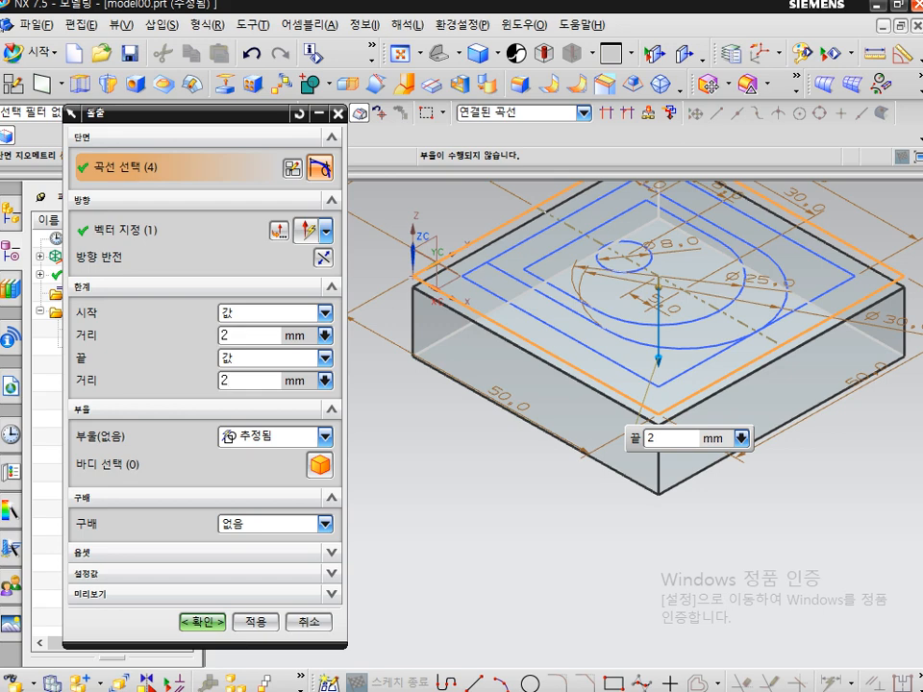
{"action": "key", "text": "Return"}
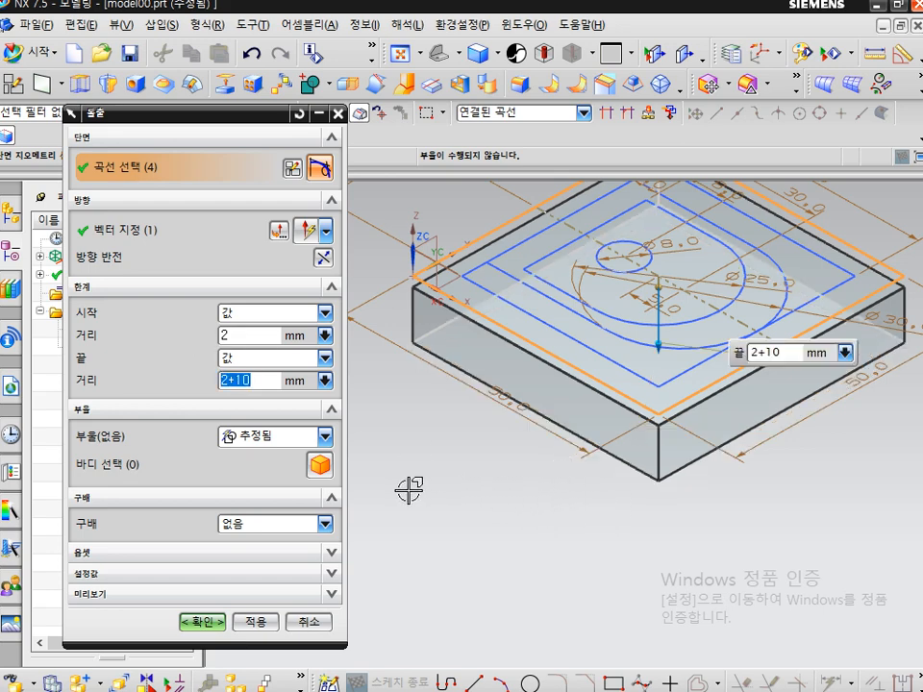
{"action": "left_click", "coordinate": [255, 622]}
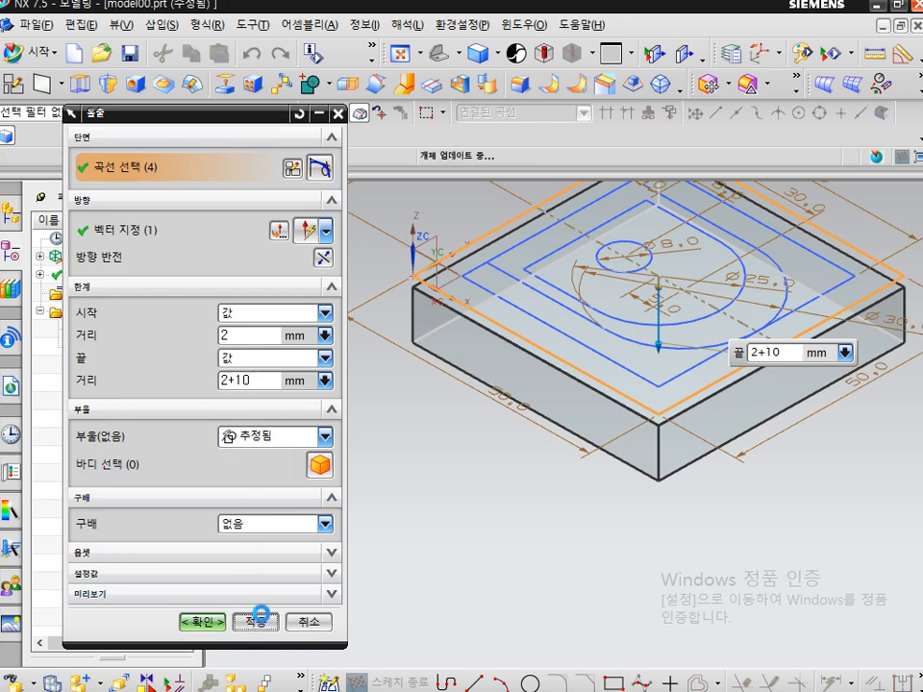
Step: Set up an extrusion of the inner 40 mm square downward from the sketch plane, from 0 to 2 mm
{"action": "left_click", "coordinate": [667, 377]}
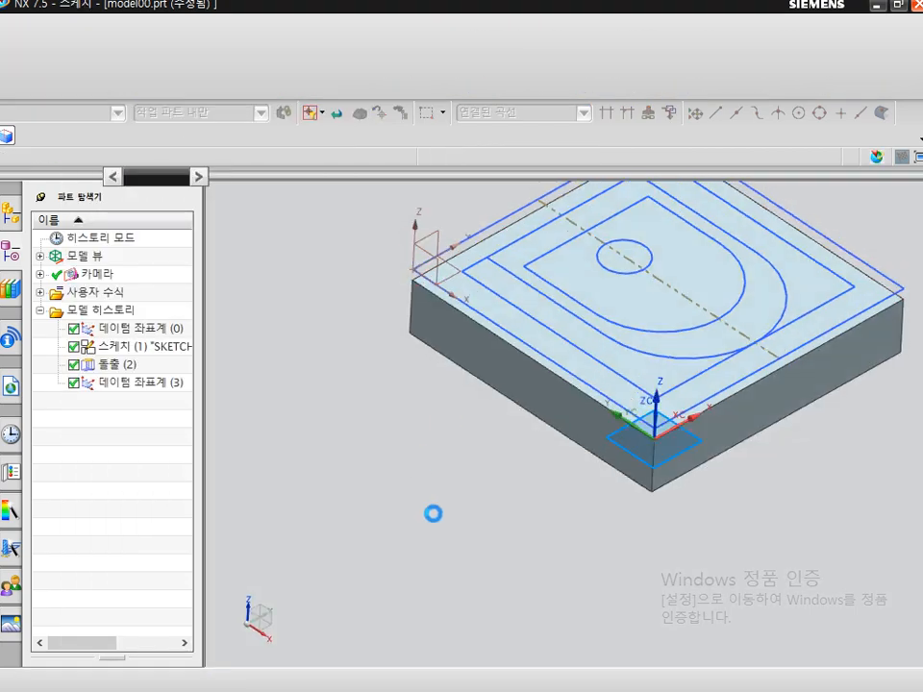
{"action": "left_click", "coordinate": [33, 61]}
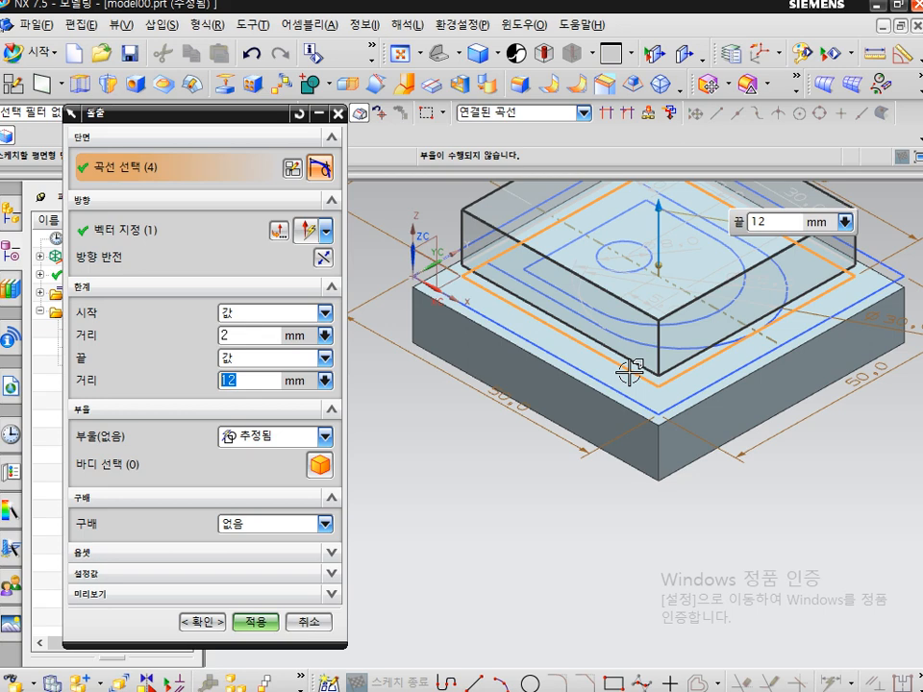
{"action": "left_click", "coordinate": [323, 258]}
{"action": "left_click_drag", "start_coordinate": [238, 337], "coordinate": [174, 338]}
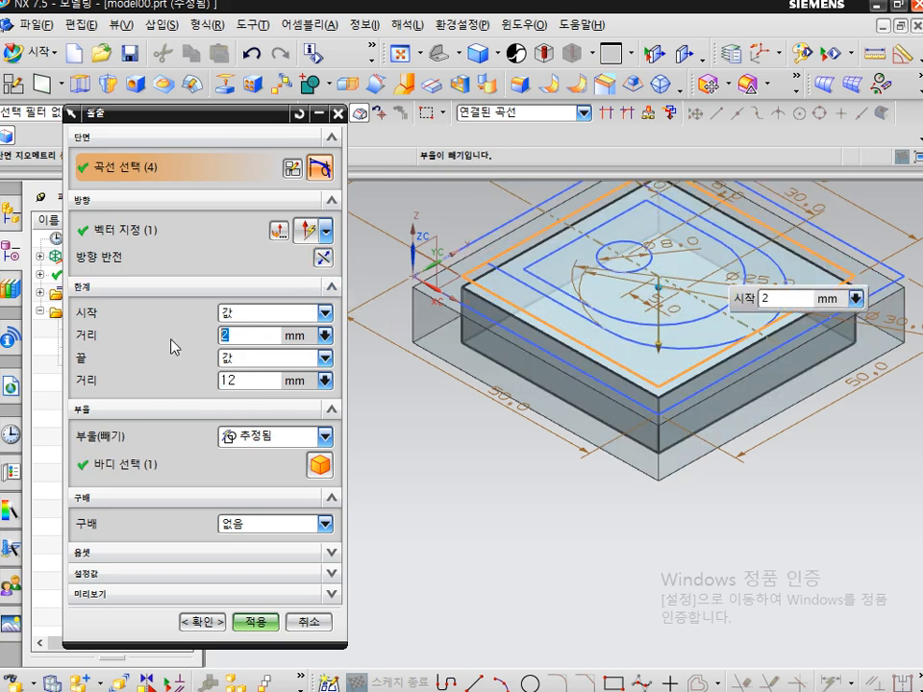
{"action": "type", "text": "0"}
{"action": "key", "text": "Return"}
{"action": "key", "text": "Tab"}
{"action": "key", "text": "Tab"}
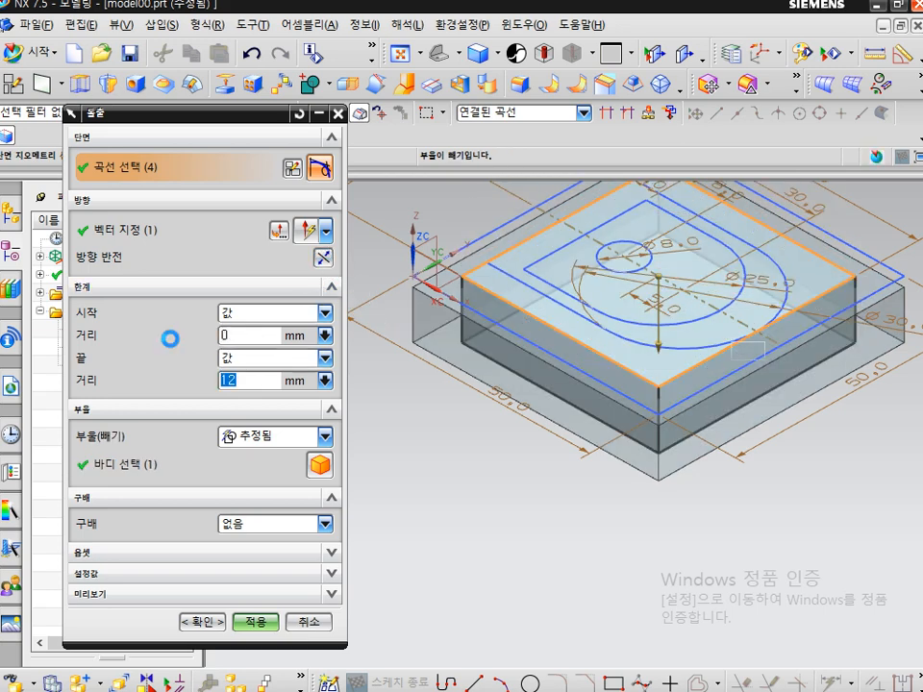
{"action": "type", "text": "2"}
{"action": "key", "text": "Return"}
Step: Unite the extruded inner square with the base block and complete the extrusion
{"action": "middle_click_drag", "start_coordinate": [466, 519], "coordinate": [559, 532]}
{"action": "left_click", "coordinate": [280, 437]}
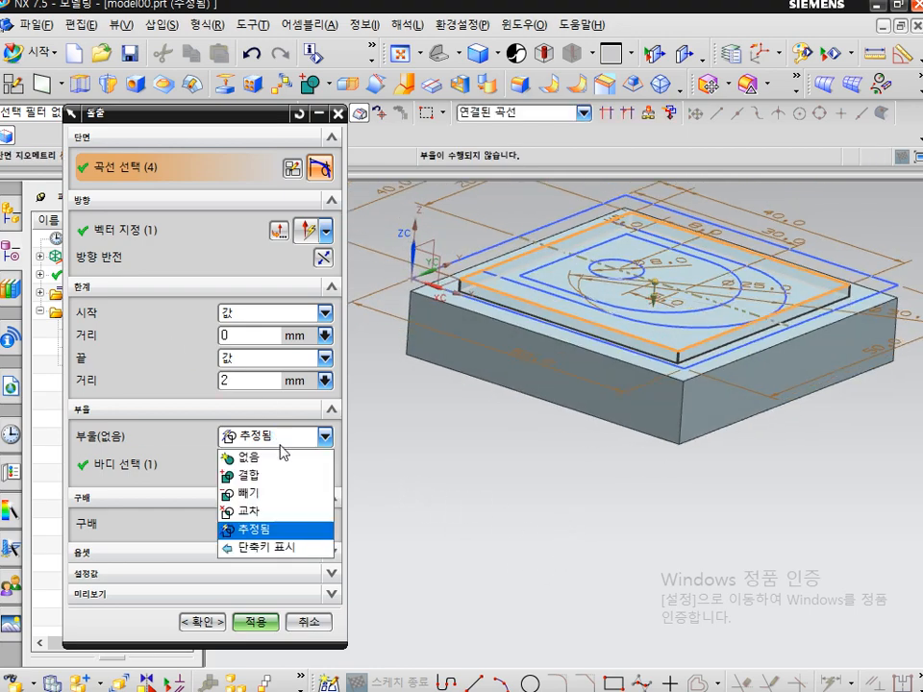
{"action": "left_click", "coordinate": [274, 470]}
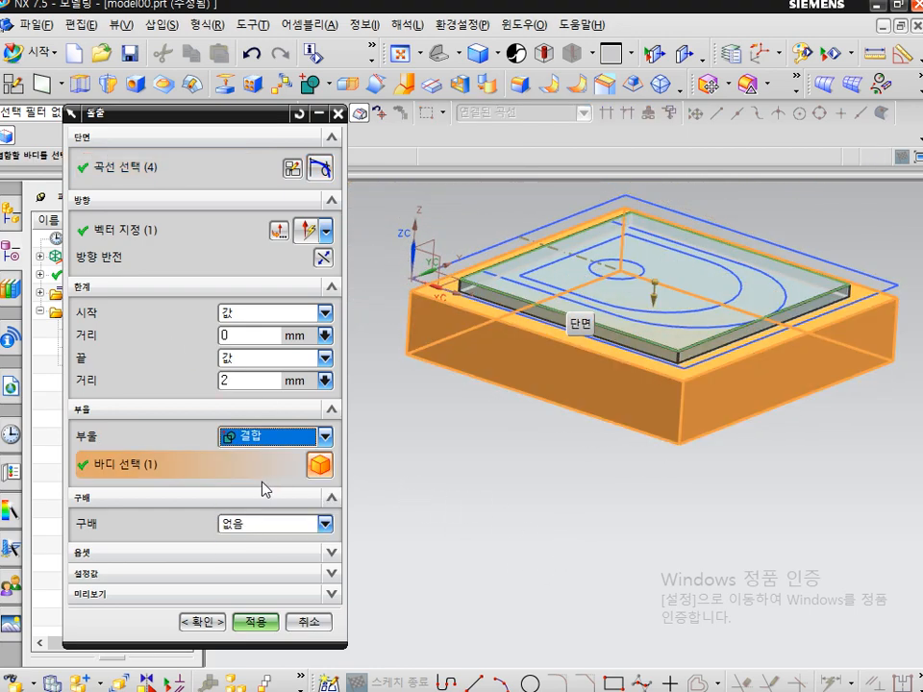
{"action": "left_click", "coordinate": [198, 622]}
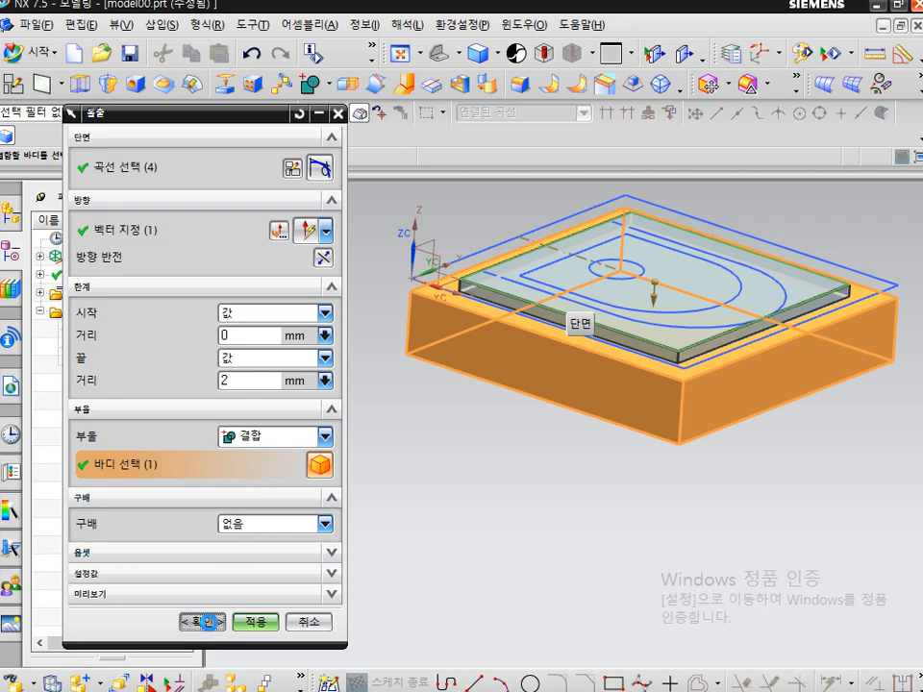
{"action": "middle_click_drag", "start_coordinate": [409, 524], "coordinate": [437, 533]}
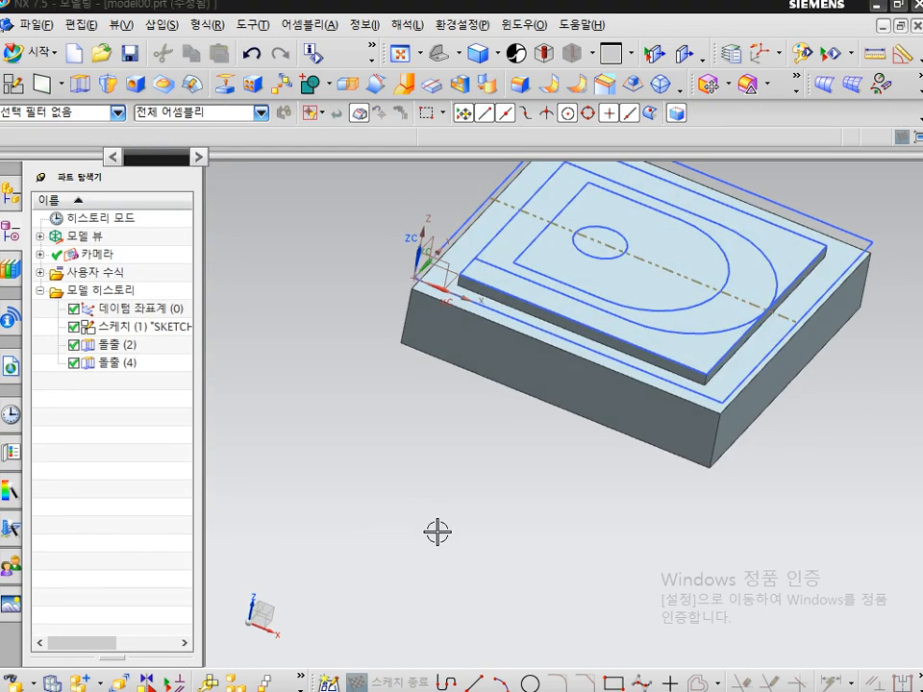
Step: Switch to the reference drawing, check the step's corner rounds and chamfers, the larger D profile and its section heights, and return to NX
{"action": "key", "text": "alt+Tab"}
{"action": "key", "text": "ctrl+2"}
{"action": "left_click_drag", "start_coordinate": [231, 106], "coordinate": [218, 133]}
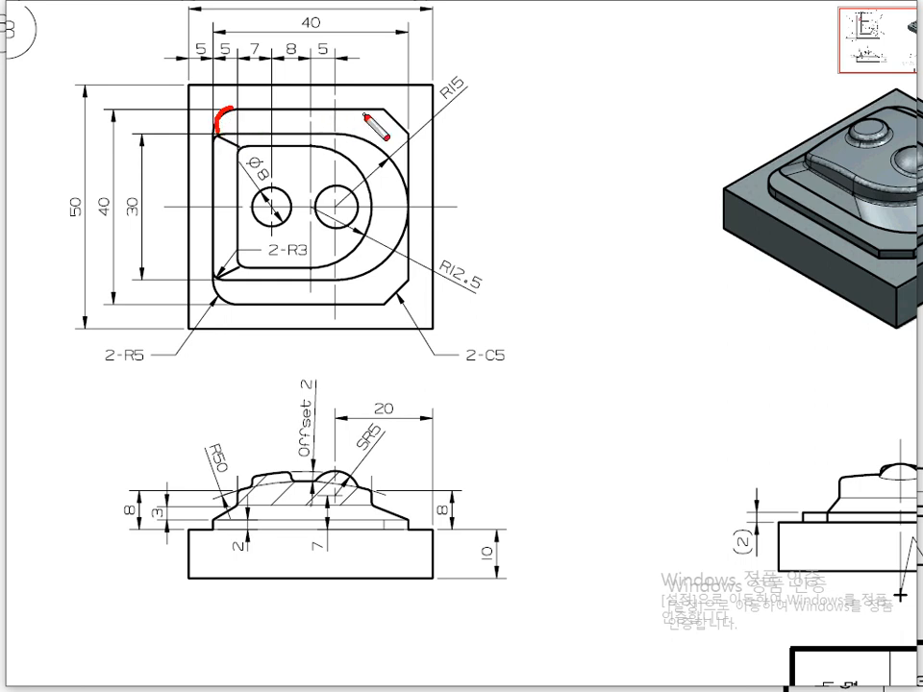
{"action": "left_click_drag", "start_coordinate": [376, 117], "coordinate": [414, 146]}
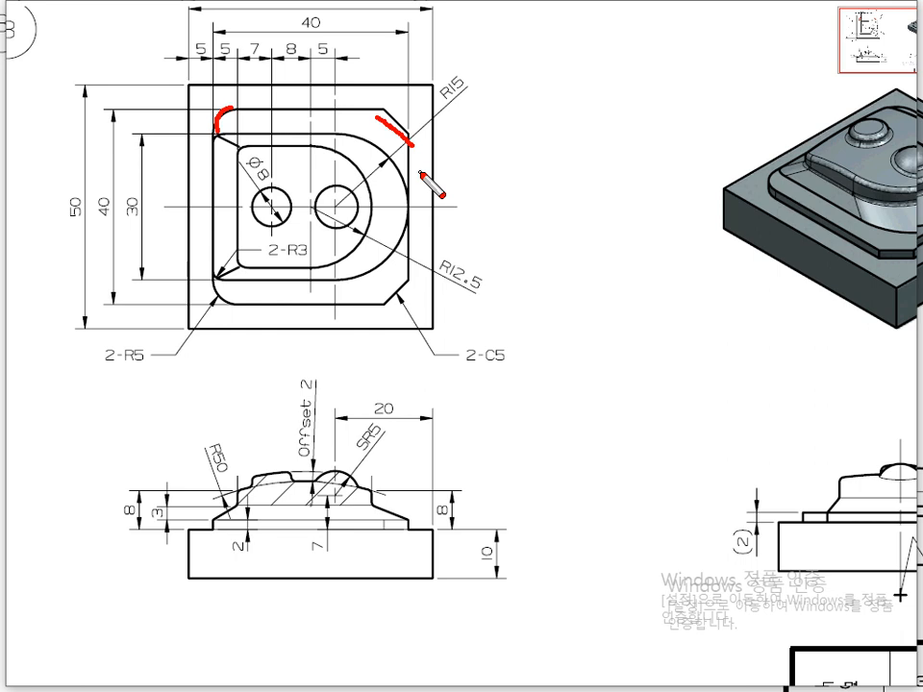
{"action": "key", "text": "Escape"}
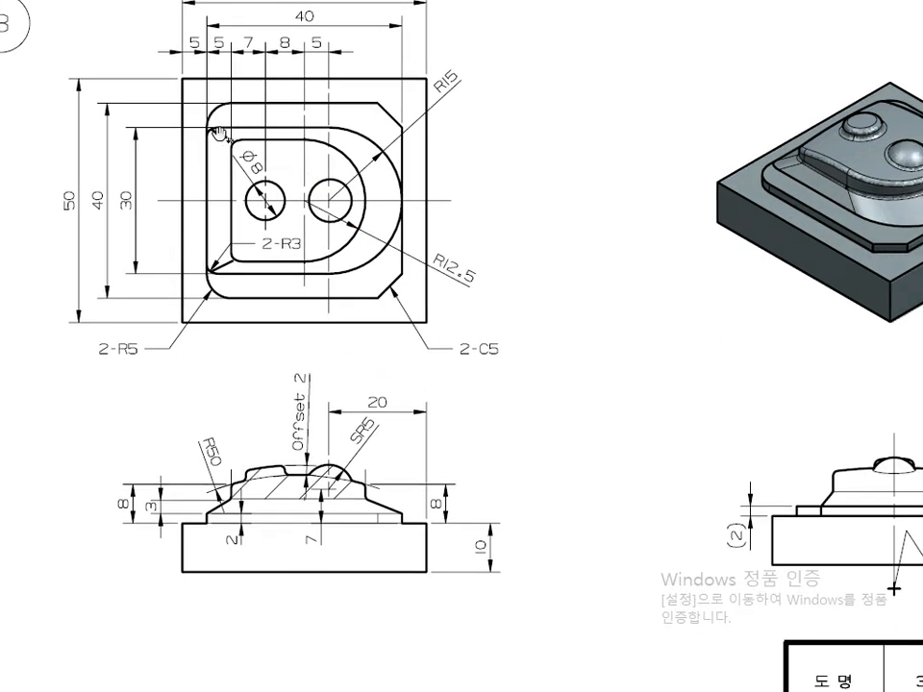
{"action": "key", "text": "ctrl+2"}
{"action": "mouse_move", "coordinate": [215, 136]}
{"action": "left_mouse_down"}
{"action": "mouse_move", "coordinate": [326, 128]}
{"action": "mouse_move", "coordinate": [396, 166]}
{"action": "mouse_move", "coordinate": [391, 252]}
{"action": "mouse_move", "coordinate": [299, 284]}
{"action": "mouse_move", "coordinate": [219, 281]}
{"action": "mouse_move", "coordinate": [205, 148]}
{"action": "left_mouse_up"}
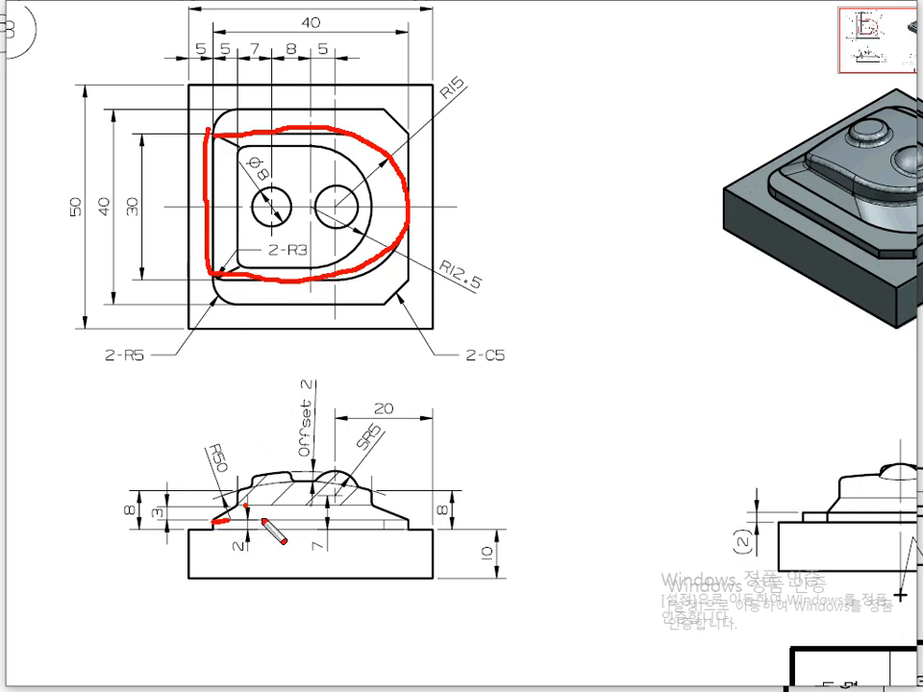
{"action": "key", "text": "Escape"}
{"action": "key", "text": "alt+Tab"}
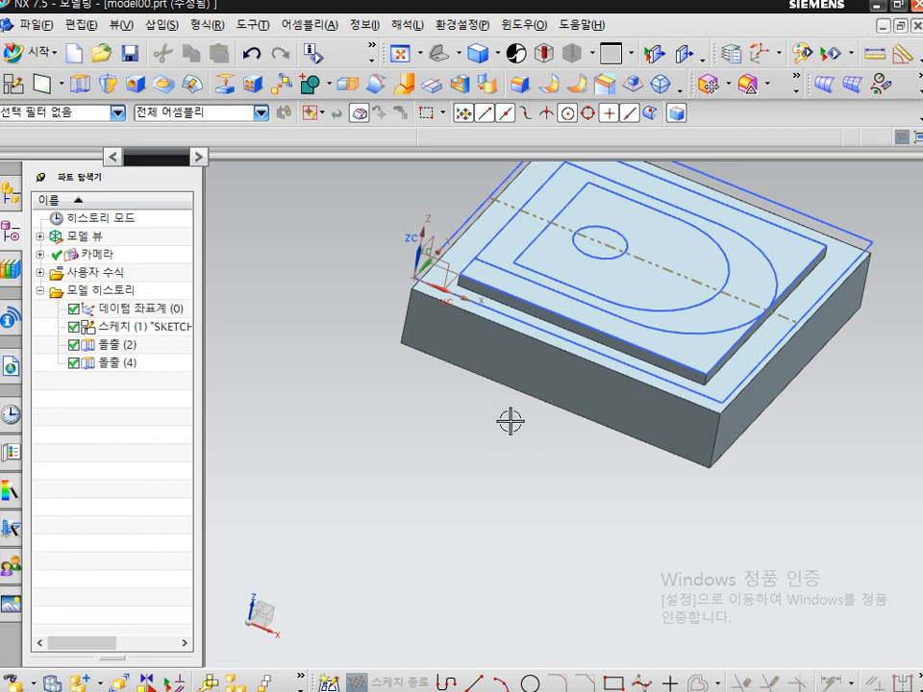
Step: Create a datum plane offset 3 mm above the top face of the raised square step
{"action": "middle_click_drag", "start_coordinate": [511, 421], "coordinate": [439, 413]}
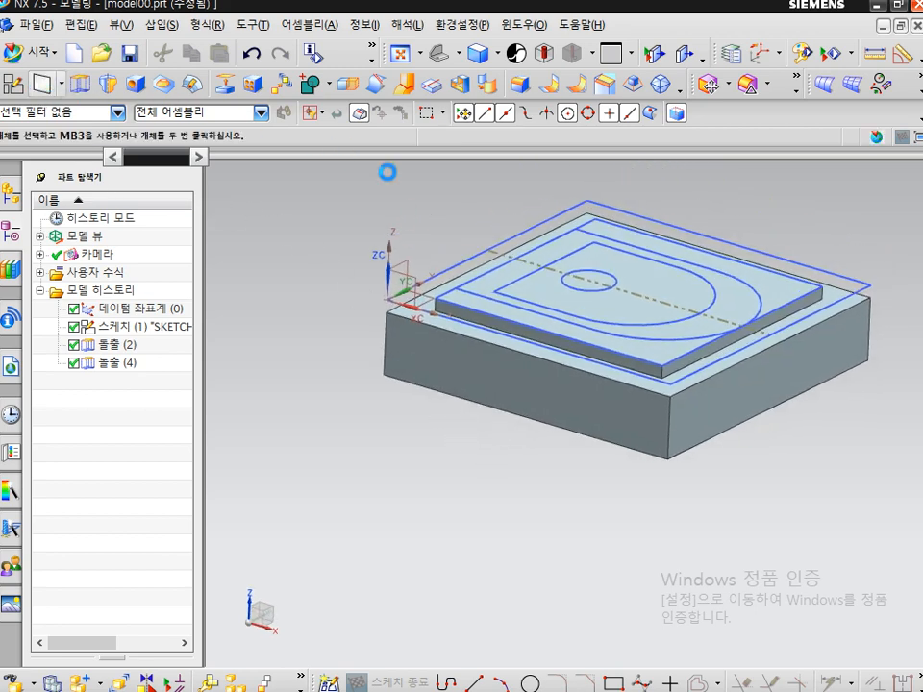
{"action": "left_click", "coordinate": [40, 85]}
{"action": "left_click", "coordinate": [604, 305]}
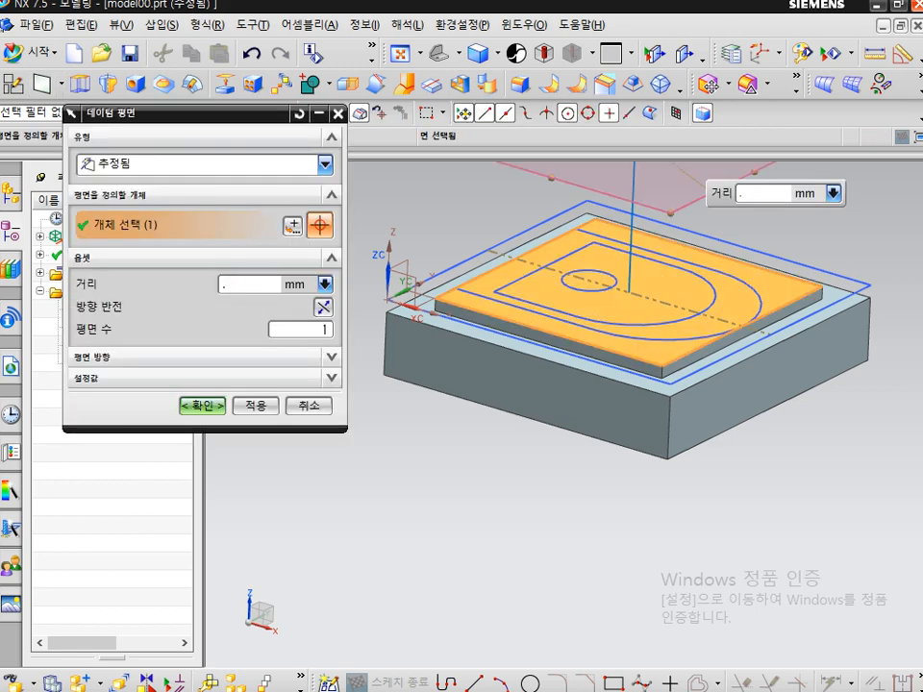
{"action": "type", "text": "3"}
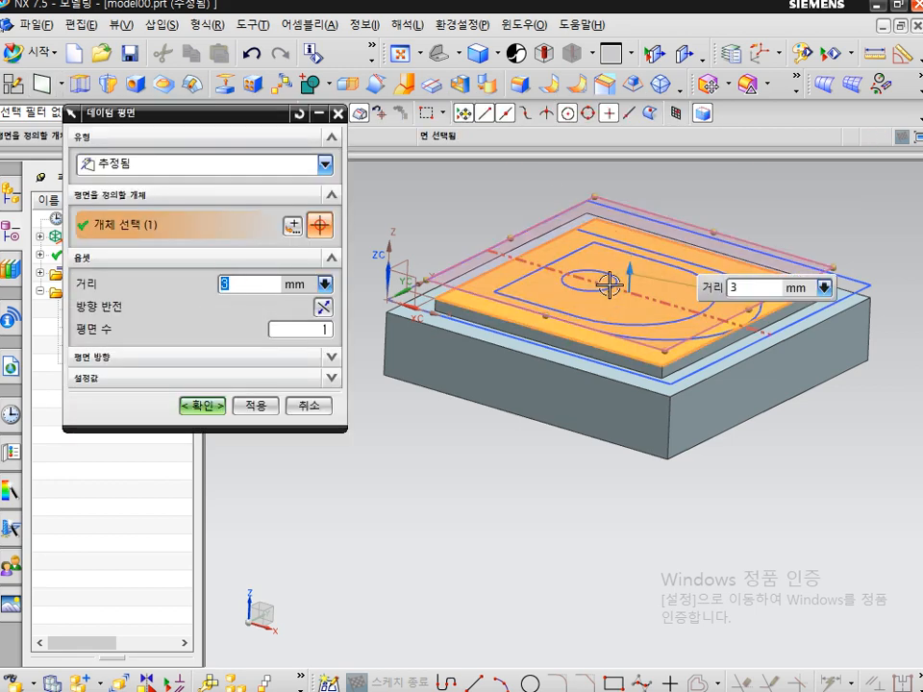
{"action": "left_click", "coordinate": [204, 405]}
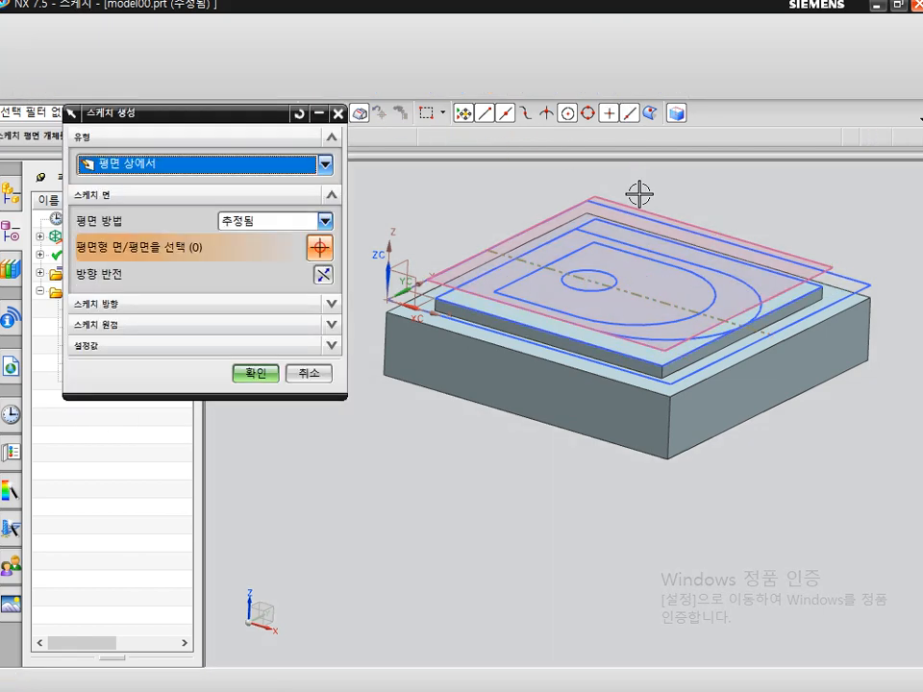
Step: Sketch on the offset datum plane, project the smaller D profile onto it and finish the sketch
{"action": "left_click", "coordinate": [631, 203]}
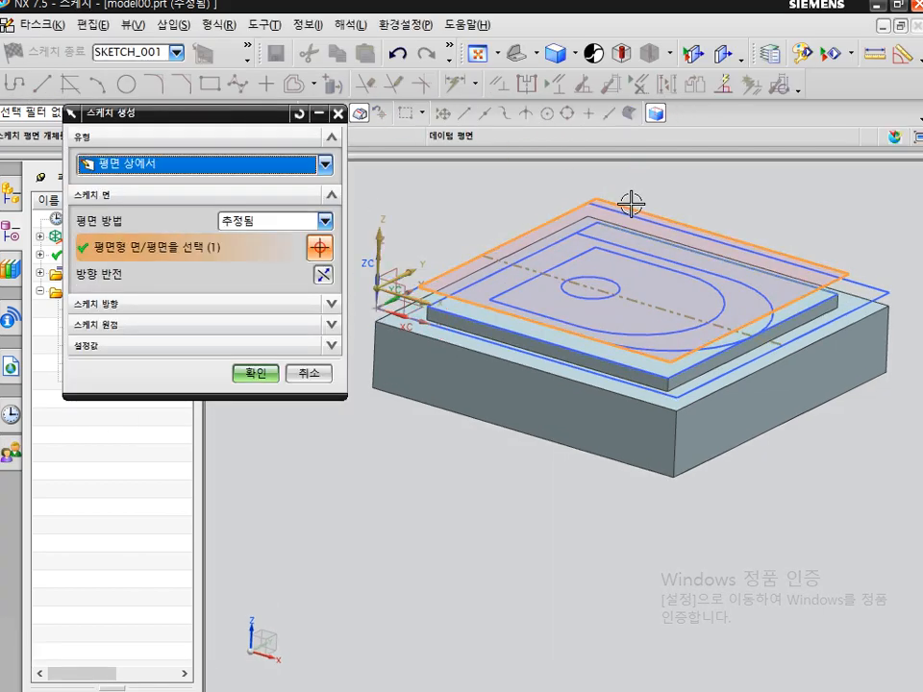
{"action": "left_click", "coordinate": [256, 374]}
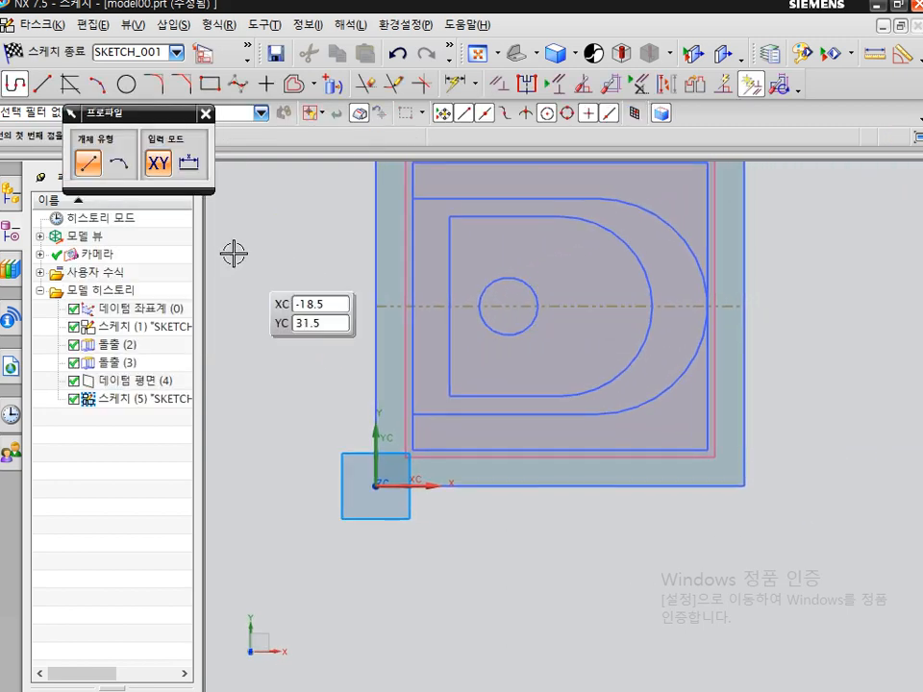
{"action": "key", "text": "Escape"}
{"action": "left_click", "coordinate": [332, 87]}
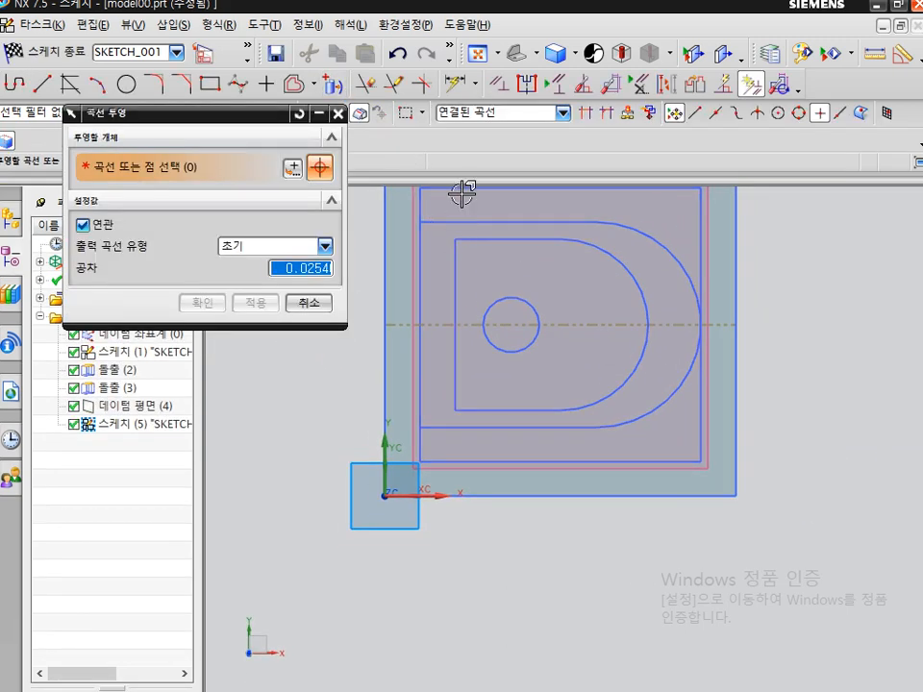
{"action": "left_click", "coordinate": [454, 258]}
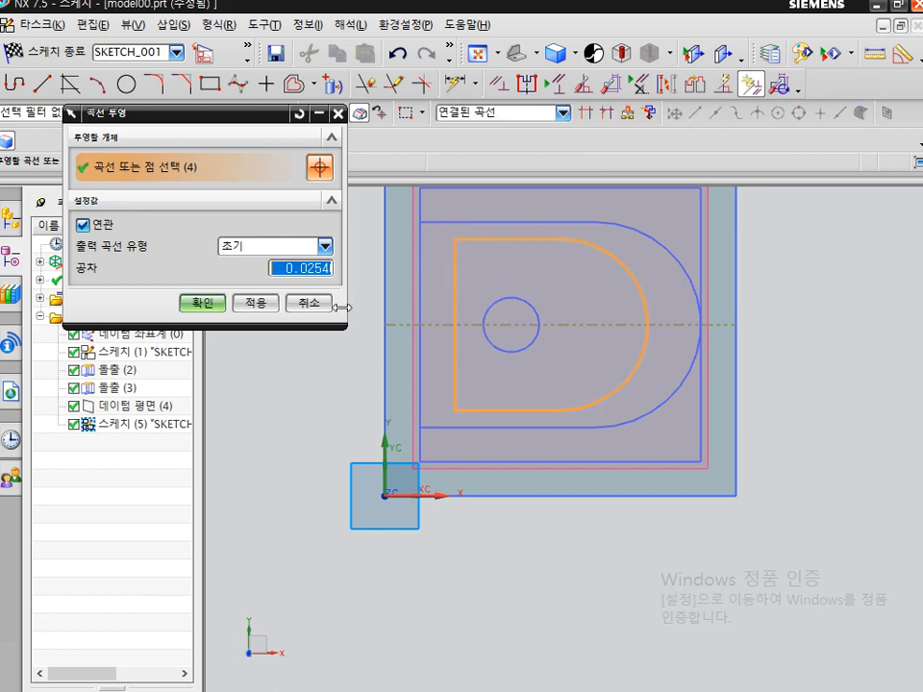
{"action": "left_click", "coordinate": [203, 304]}
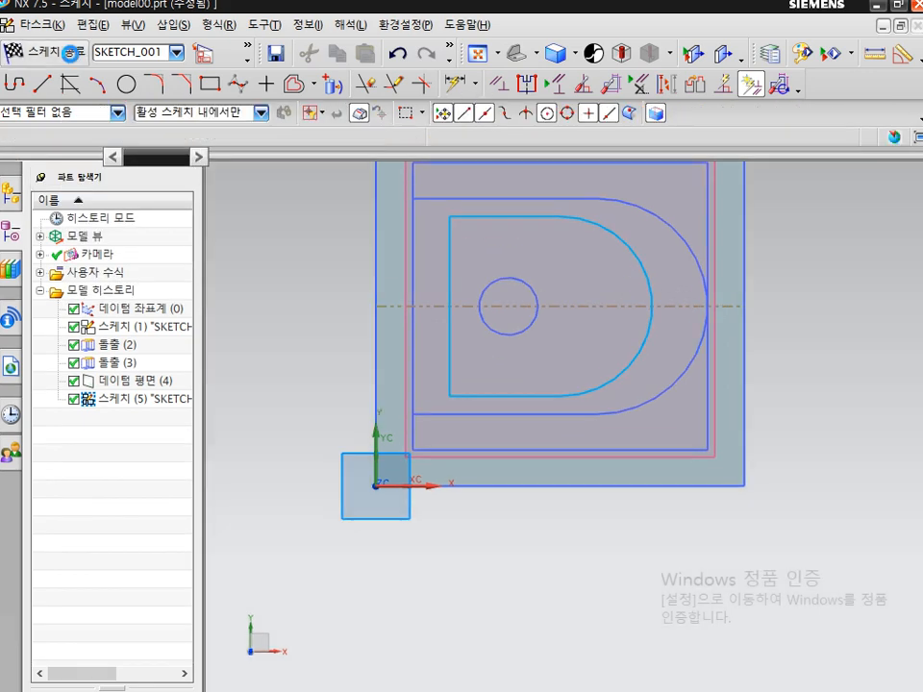
{"action": "left_click", "coordinate": [12, 51]}
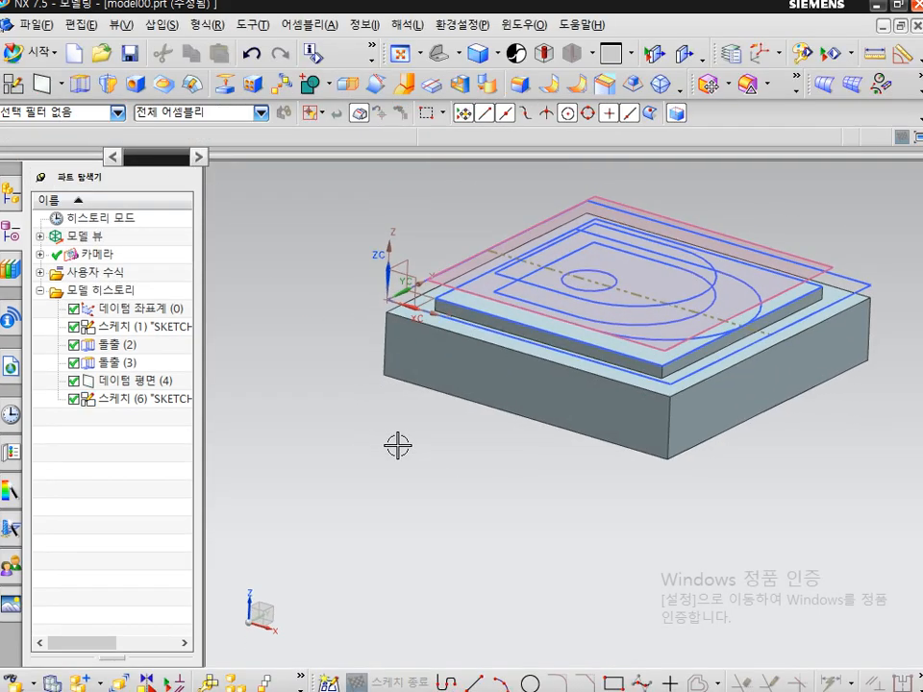
{"action": "key", "text": "ctrl+2"}
{"action": "left_click_drag", "start_coordinate": [302, 101], "coordinate": [268, 75]}
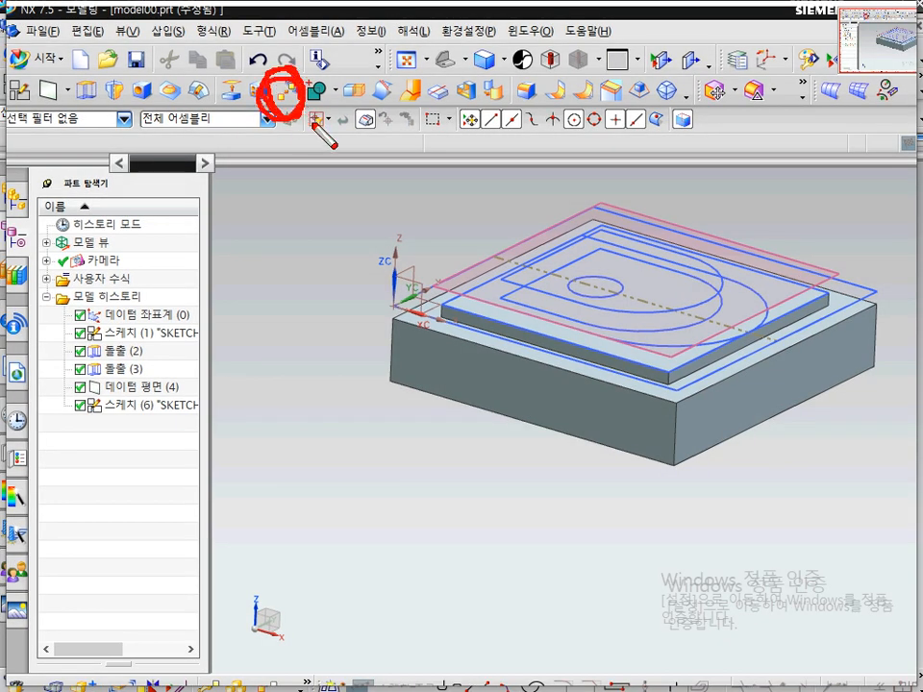
{"action": "key", "text": "Escape"}
Step: Hide the offset datum plane above the raised step
{"action": "scroll", "coordinate": [656, 206], "scroll_direction": "up", "scroll_amount": 1}
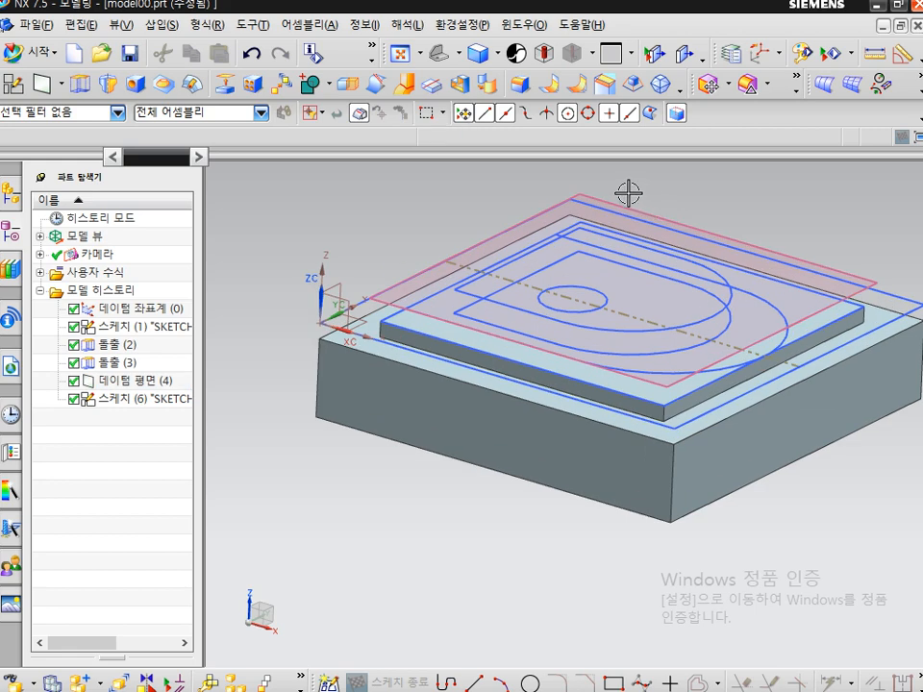
{"action": "right_click", "coordinate": [625, 200]}
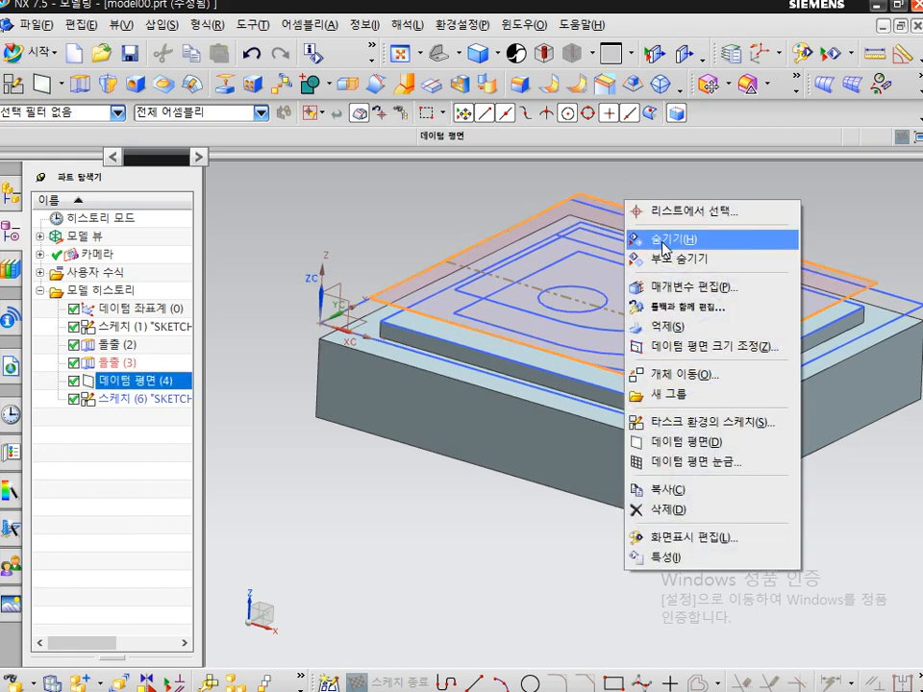
{"action": "left_click", "coordinate": [663, 248]}
Step: Start a Ruled feature and select the larger D profile as the first section string, chained by connected curves
{"action": "middle_click_drag", "start_coordinate": [445, 579], "coordinate": [451, 544]}
{"action": "left_click", "coordinate": [162, 26]}
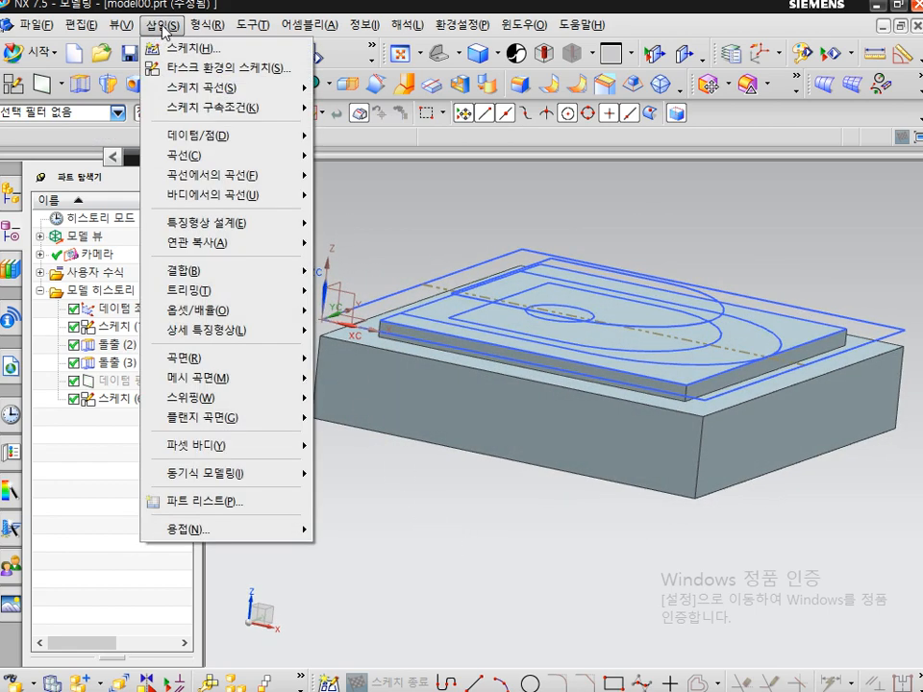
{"action": "mouse_move", "coordinate": [212, 382]}
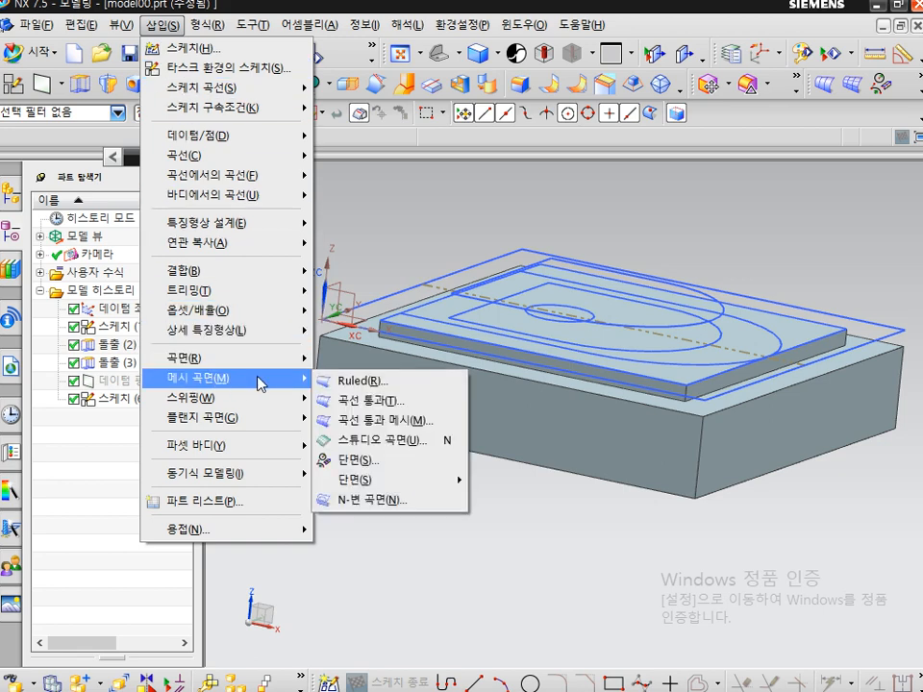
{"action": "left_click", "coordinate": [358, 382]}
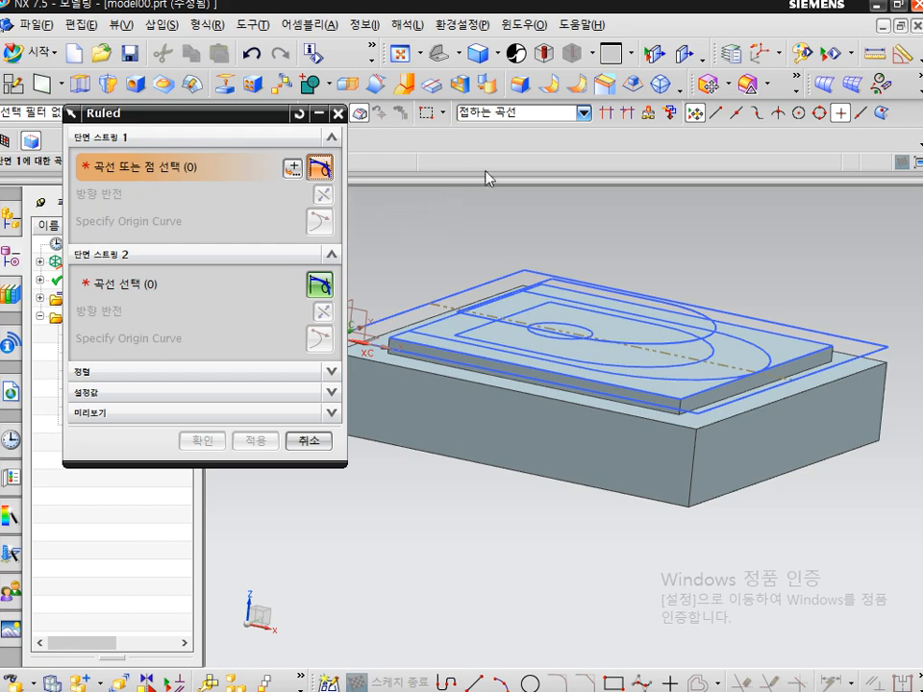
{"action": "left_click", "coordinate": [496, 116]}
{"action": "left_click", "coordinate": [510, 143]}
{"action": "middle_click_drag", "start_coordinate": [430, 249], "coordinate": [433, 258]}
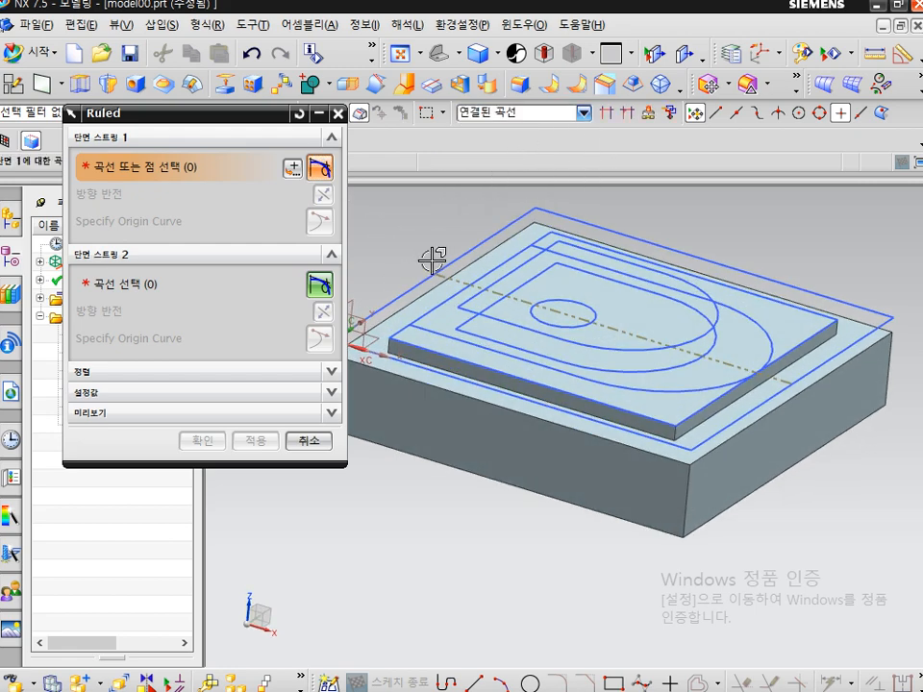
{"action": "left_click", "coordinate": [425, 327]}
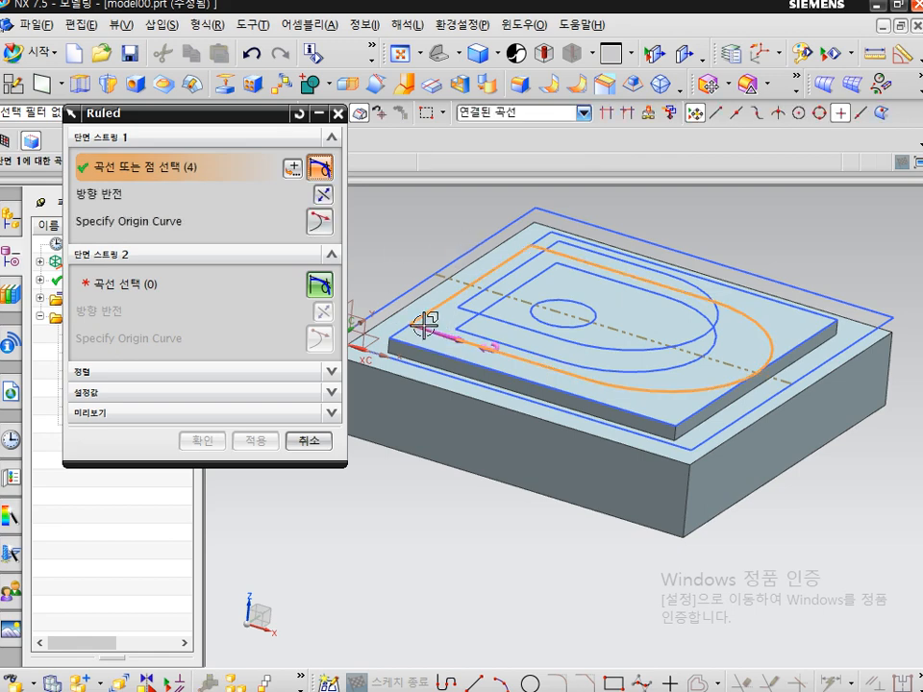
{"action": "left_click", "coordinate": [191, 286]}
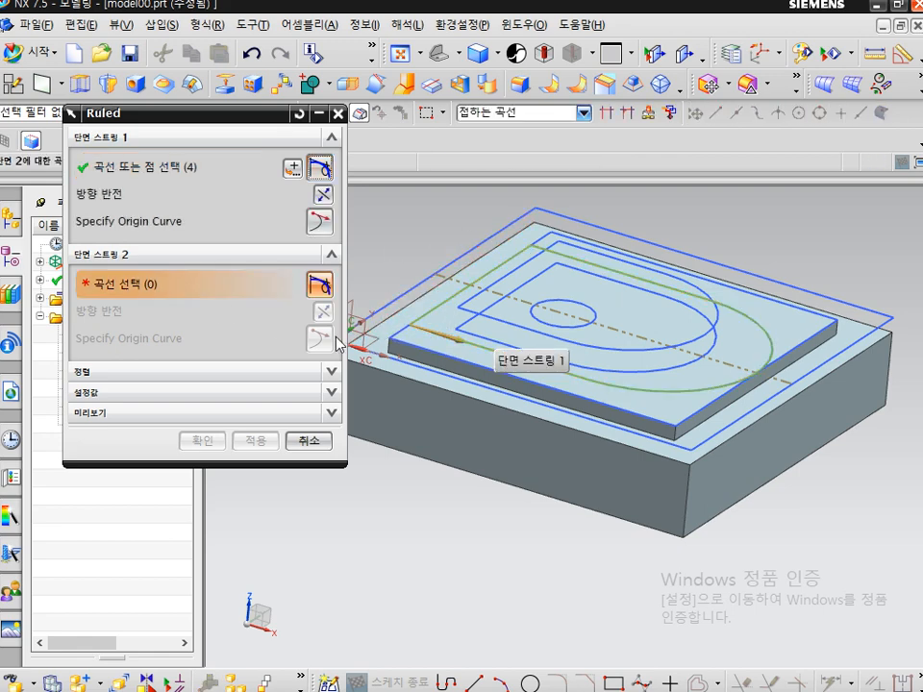
Step: Select the projected smaller D profile as the second section string, chained by connected curves, and create the ruled body
{"action": "scroll", "coordinate": [462, 347], "scroll_direction": "up", "scroll_amount": 2}
{"action": "key", "text": "ctrl+2"}
{"action": "left_click_drag", "start_coordinate": [490, 299], "coordinate": [493, 306]}
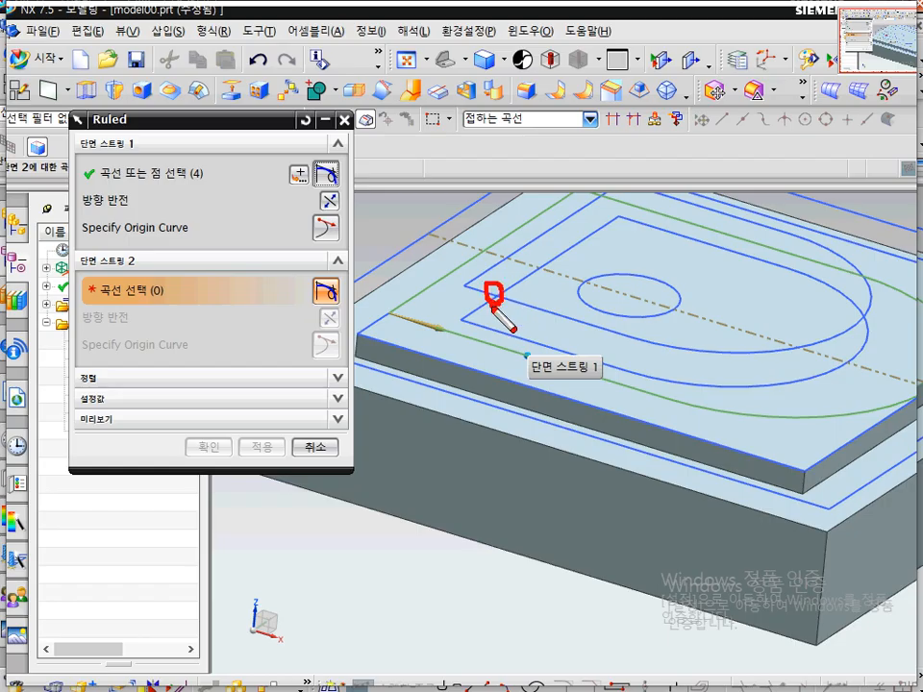
{"action": "key", "text": "Escape"}
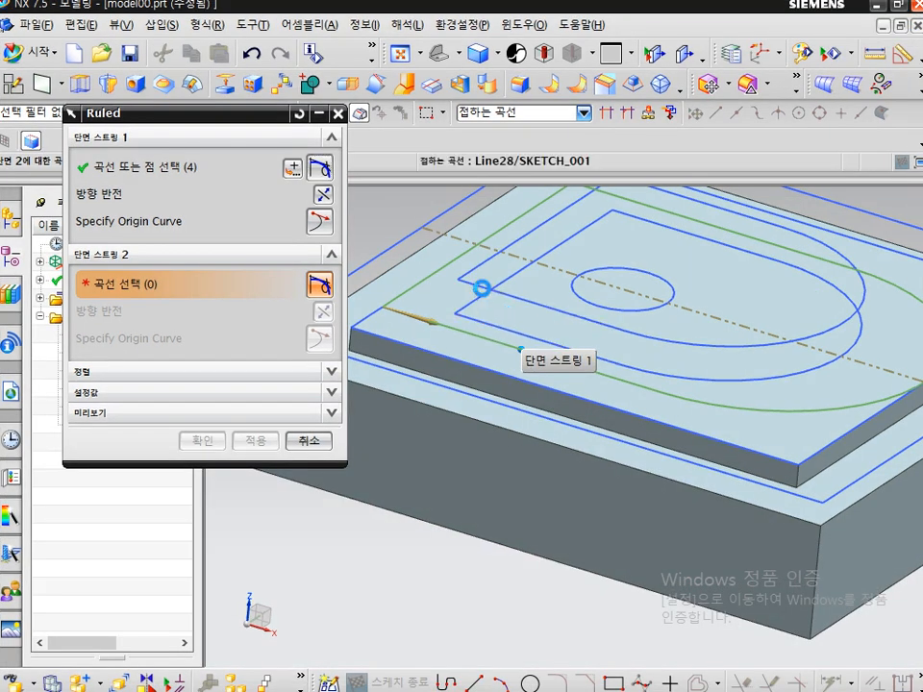
{"action": "left_click", "coordinate": [484, 289]}
{"action": "key", "text": "ctrl+2"}
{"action": "mouse_move", "coordinate": [497, 135]}
{"action": "left_mouse_down"}
{"action": "mouse_move", "coordinate": [470, 108]}
{"action": "mouse_move", "coordinate": [492, 147]}
{"action": "left_mouse_up"}
{"action": "key", "text": "Escape"}
{"action": "left_click", "coordinate": [529, 306], "text": "shift"}
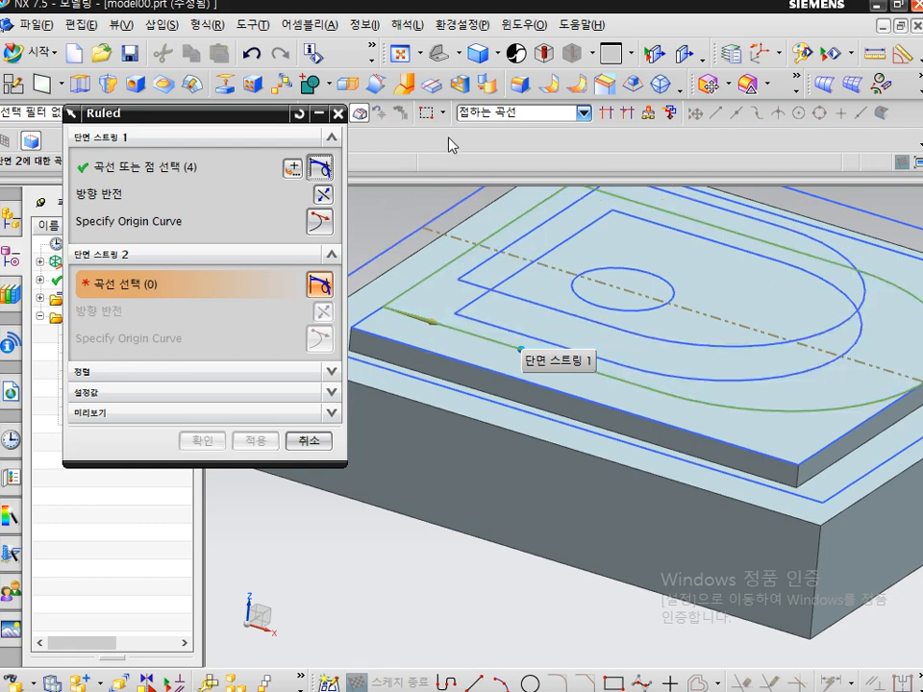
{"action": "left_click", "coordinate": [476, 114]}
{"action": "left_click", "coordinate": [494, 143]}
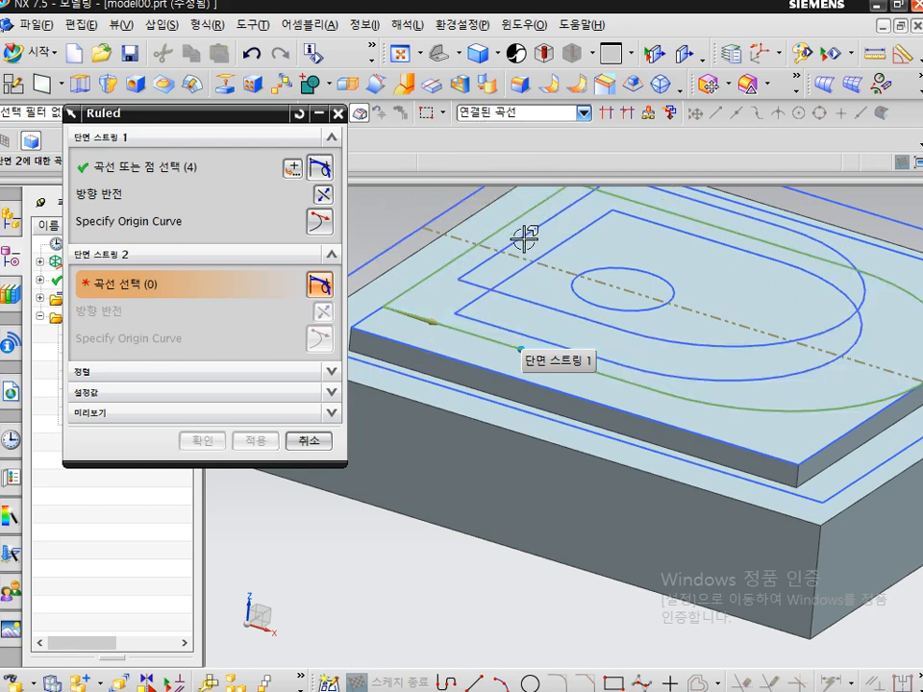
{"action": "left_click", "coordinate": [503, 289]}
{"action": "middle_click_drag", "start_coordinate": [491, 375], "coordinate": [466, 470]}
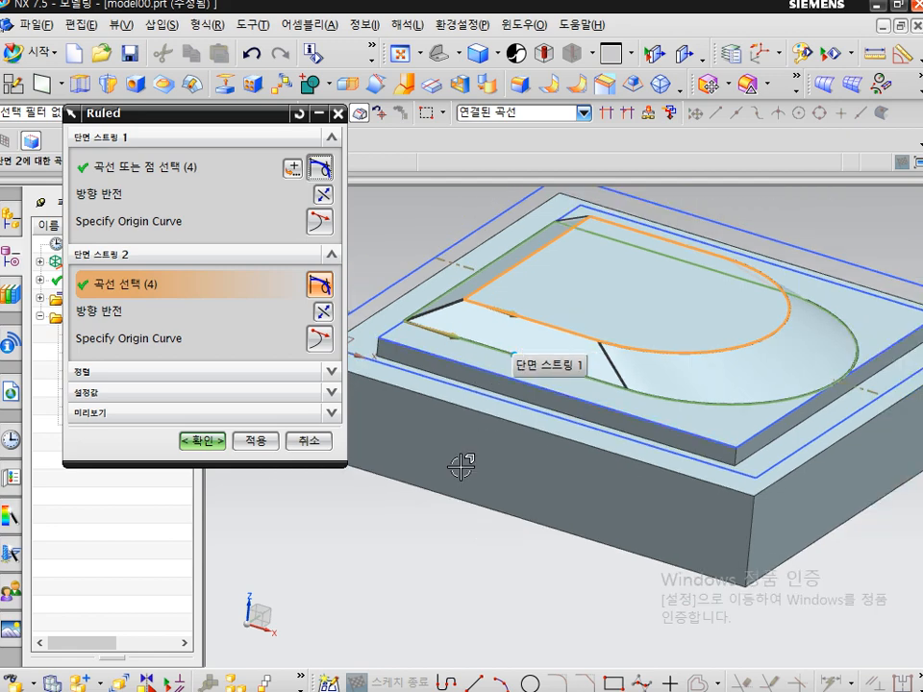
{"action": "left_click", "coordinate": [200, 441]}
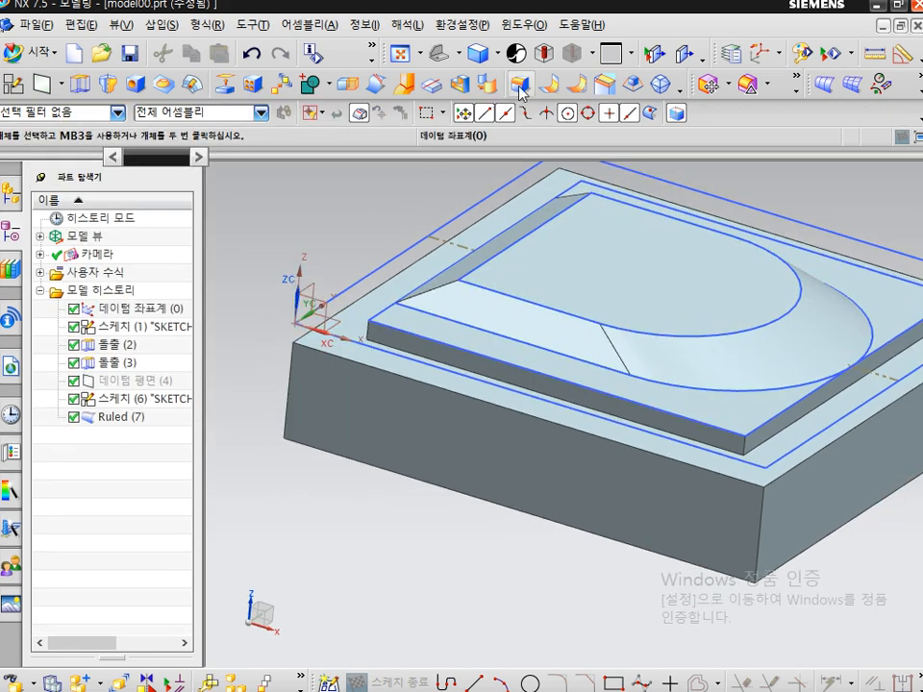
{"action": "left_click", "coordinate": [683, 56]}
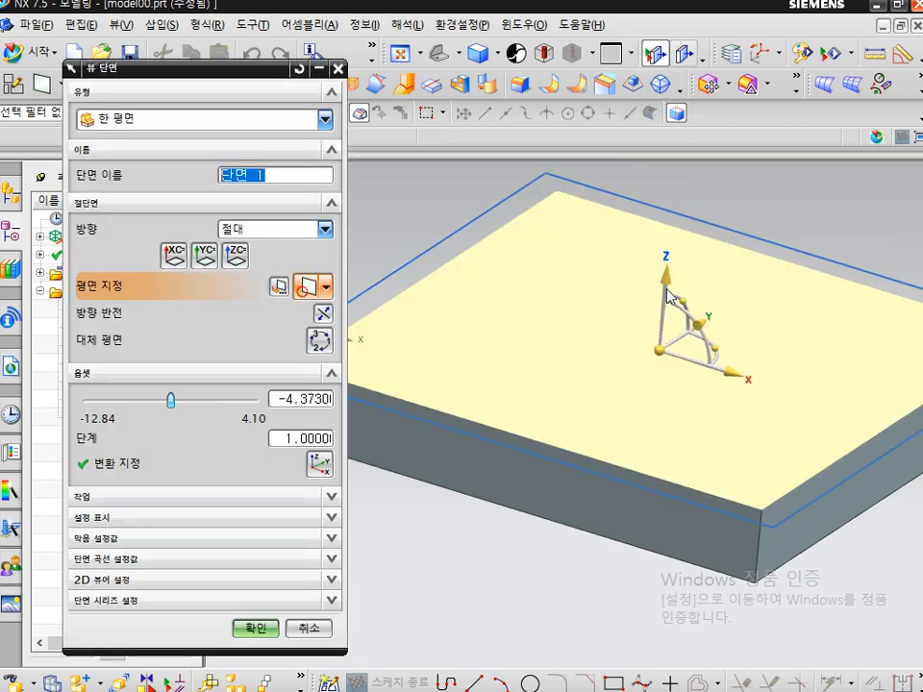
{"action": "left_click_drag", "start_coordinate": [663, 266], "coordinate": [672, 218]}
{"action": "key", "text": "Escape"}
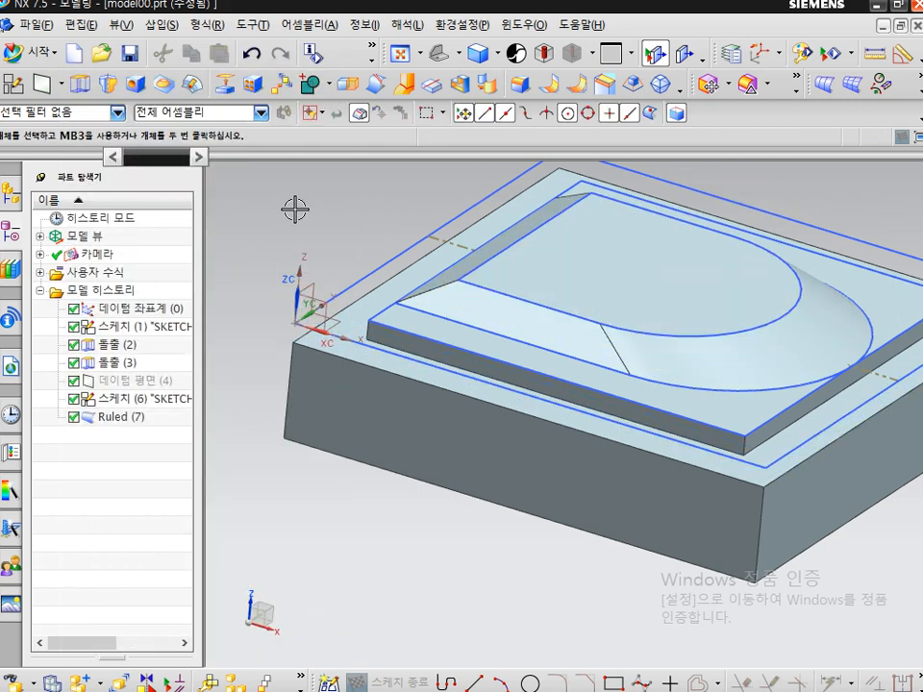
Step: Unite the ruled D-shaped boss as the target with the base block body as the tool
{"action": "left_click", "coordinate": [310, 85]}
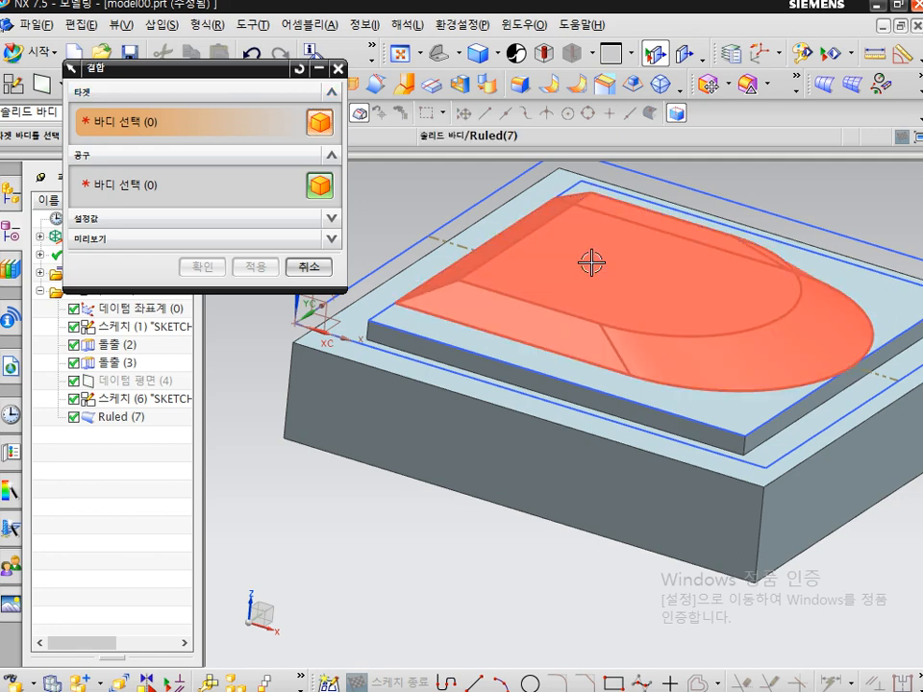
{"action": "left_click", "coordinate": [591, 262]}
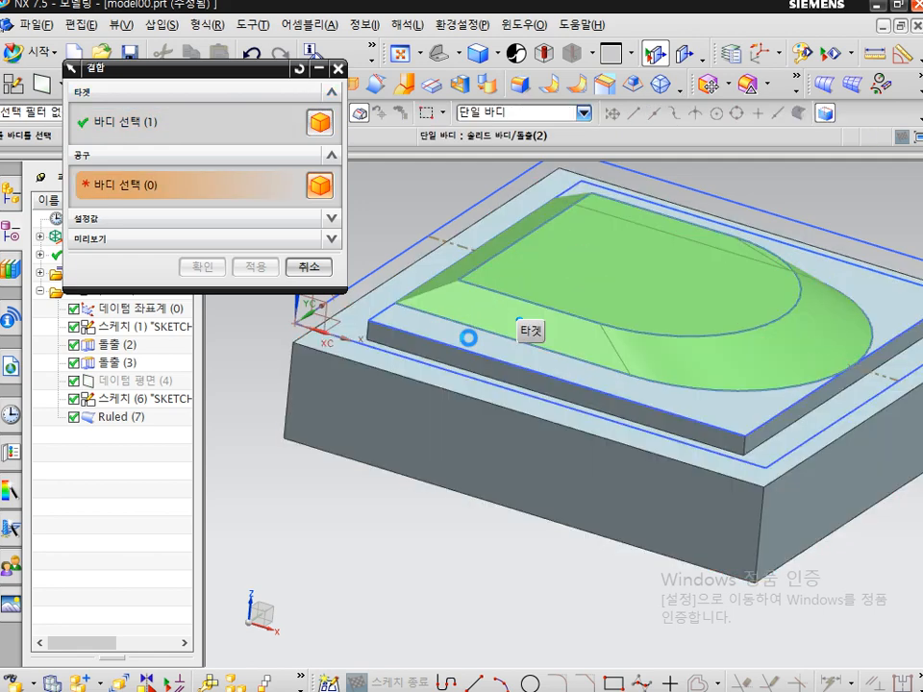
{"action": "left_click", "coordinate": [469, 336]}
{"action": "left_click", "coordinate": [202, 267]}
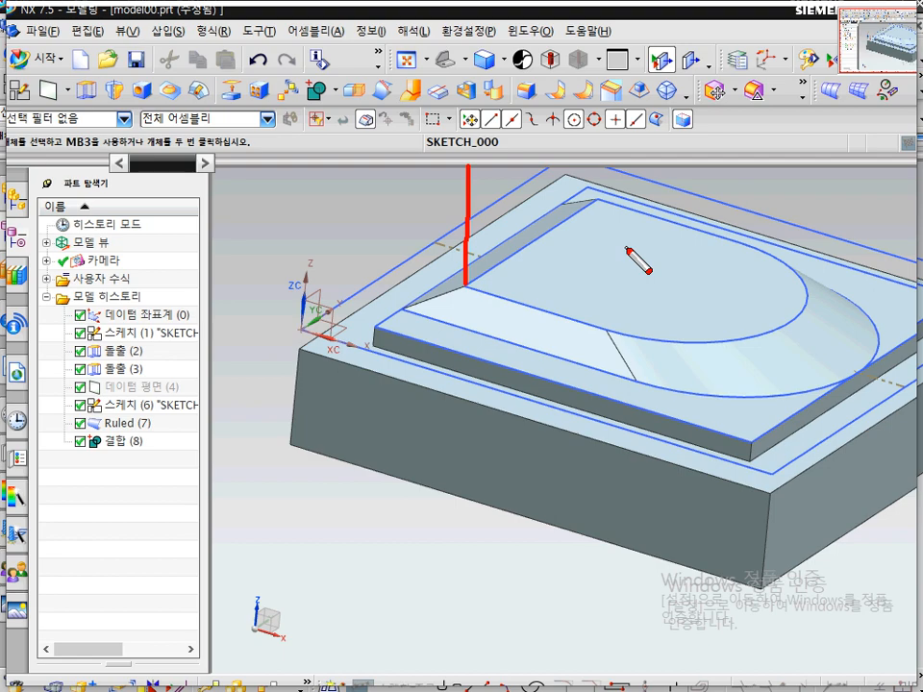
{"action": "scroll", "coordinate": [457, 370], "scroll_direction": "up", "scroll_amount": 3}
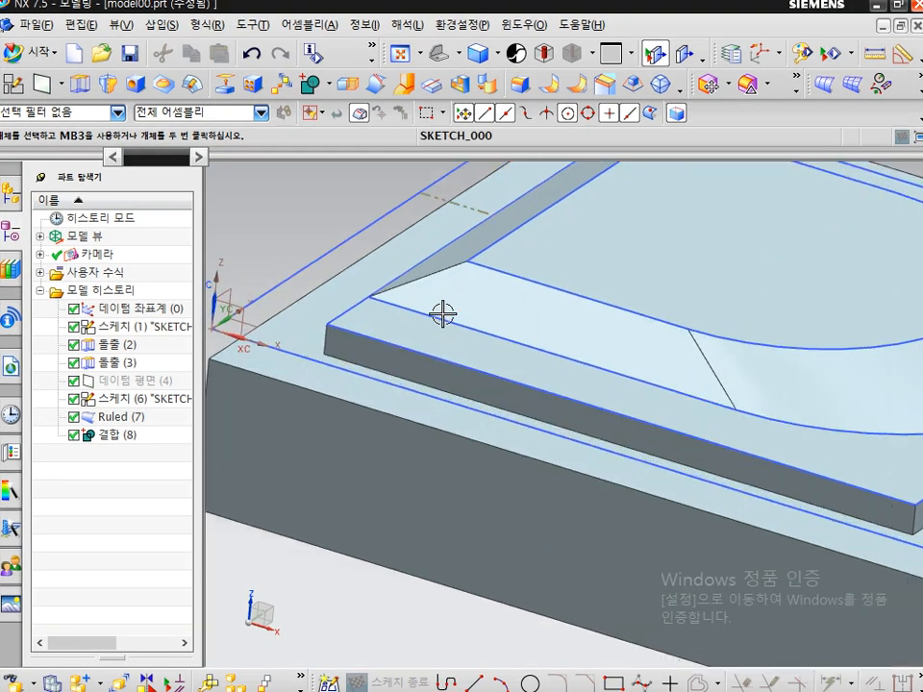
{"action": "mouse_move", "coordinate": [403, 303]}
{"action": "left_mouse_down"}
{"action": "mouse_move", "coordinate": [466, 272]}
{"action": "mouse_move", "coordinate": [477, 161]}
{"action": "left_mouse_up"}
{"action": "key", "text": "Escape"}
{"action": "key", "text": "ctrl+2"}
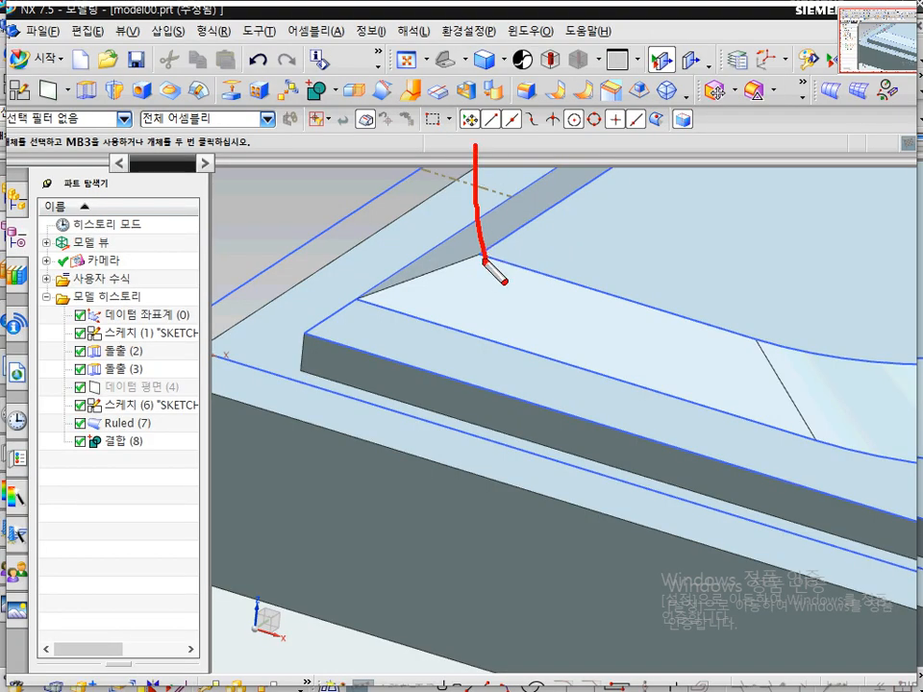
{"action": "mouse_move", "coordinate": [484, 257]}
{"action": "left_mouse_down"}
{"action": "mouse_move", "coordinate": [428, 308]}
{"action": "mouse_move", "coordinate": [414, 246]}
{"action": "mouse_move", "coordinate": [472, 330]}
{"action": "left_mouse_up"}
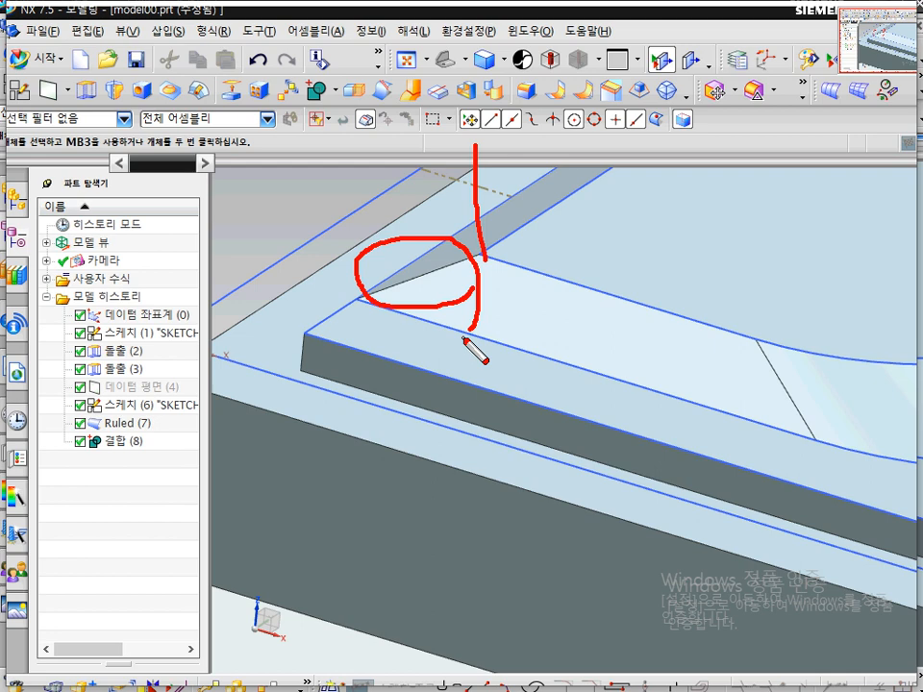
{"action": "key", "text": "Escape"}
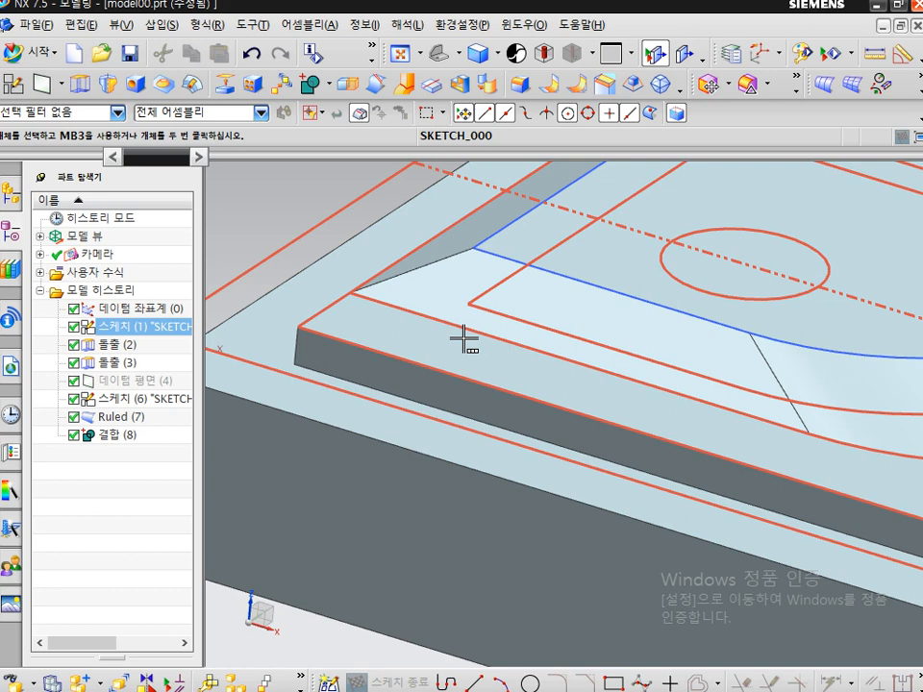
{"action": "scroll", "coordinate": [463, 338], "scroll_direction": "down", "scroll_amount": 4}
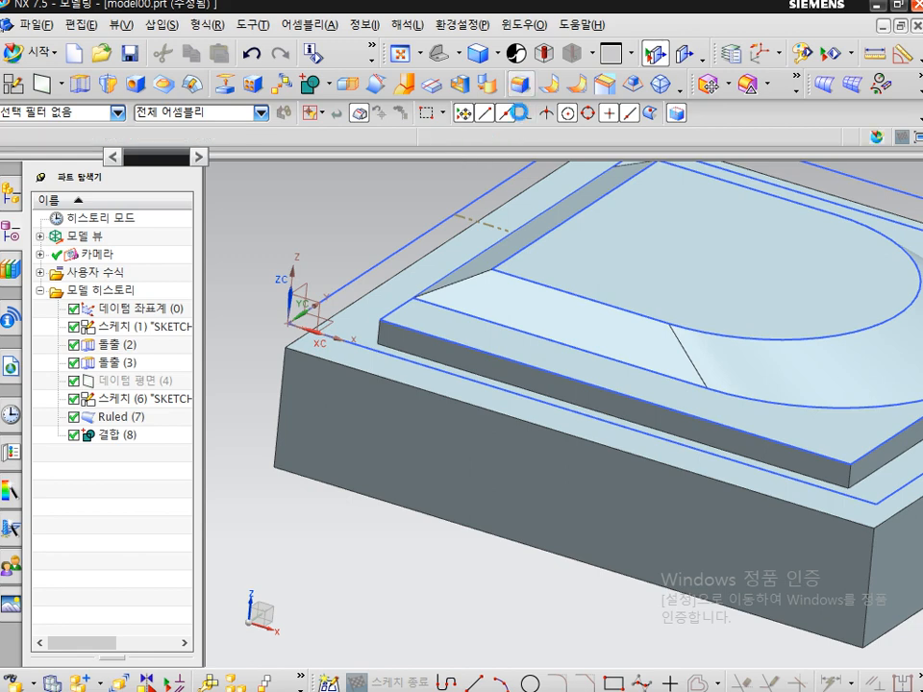
Step: Blend the two slanted corner edges at the flat side of the D-shaped boss with a 3 mm radius
{"action": "left_click", "coordinate": [519, 83]}
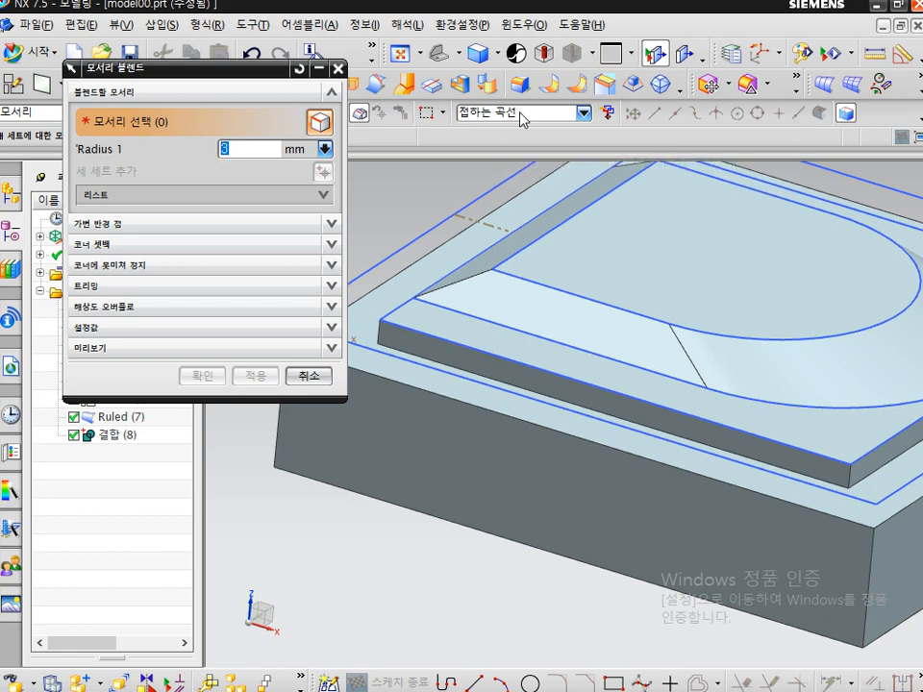
{"action": "left_click", "coordinate": [471, 279]}
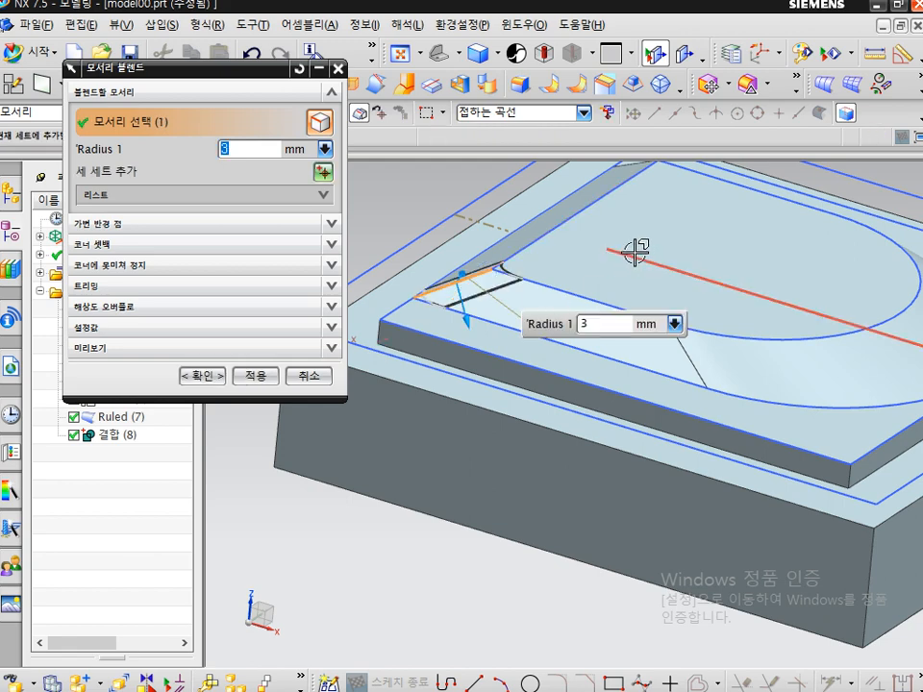
{"action": "middle_click_drag", "start_coordinate": [635, 251], "coordinate": [681, 337]}
{"action": "middle_click_drag", "start_coordinate": [669, 231], "coordinate": [598, 404], "text": "shift"}
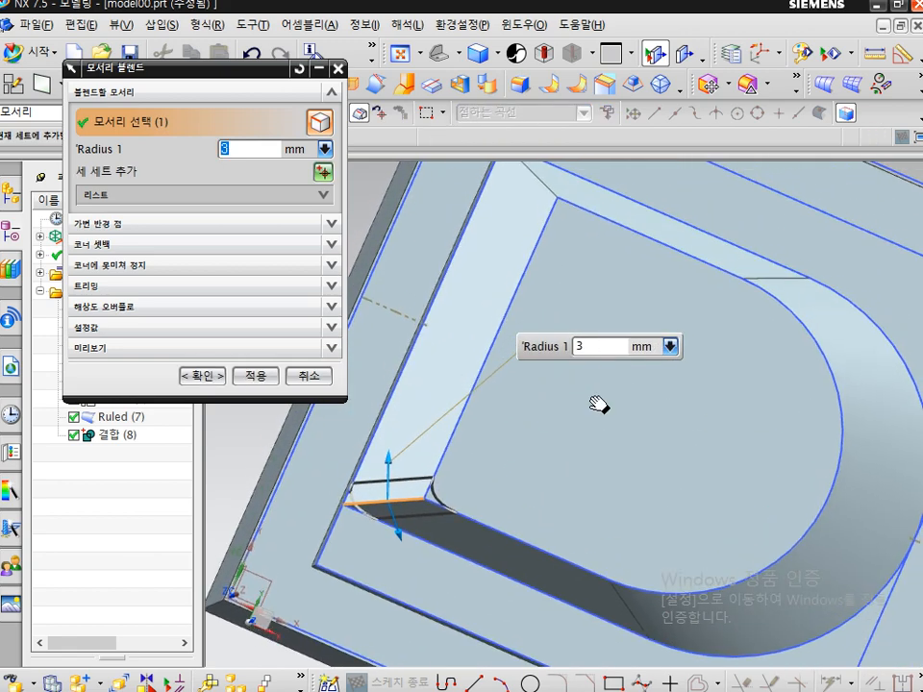
{"action": "left_click", "coordinate": [544, 196]}
{"action": "left_click", "coordinate": [206, 377]}
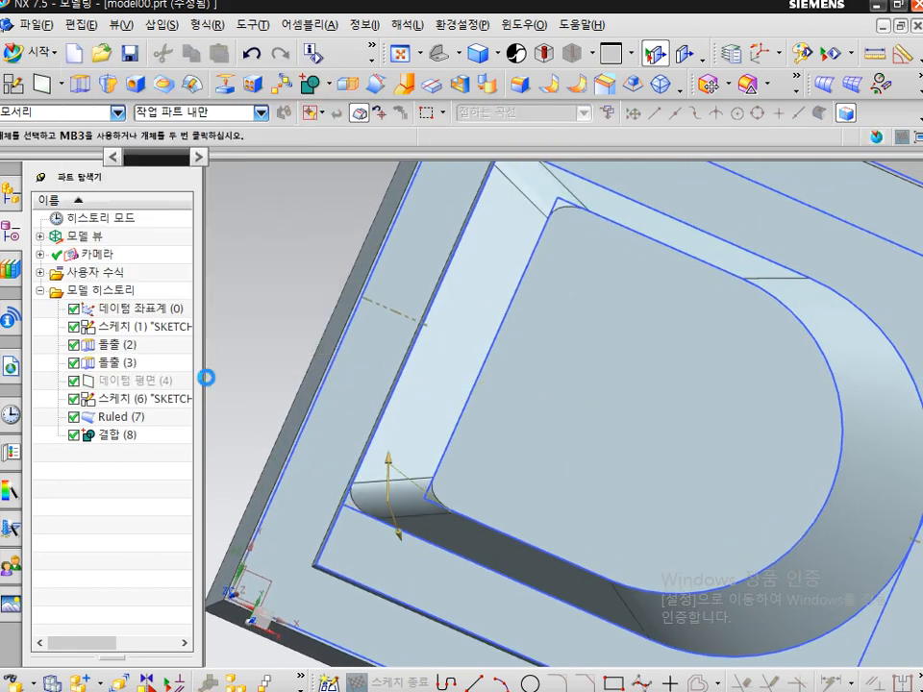
Step: Examine the blended corner of the D-shaped boss up close, comparing its rounding along the slope with the sharp corner of the sketched profile
{"action": "mouse_move", "coordinate": [335, 388]}
{"action": "middle_mouse_down"}
{"action": "mouse_move", "coordinate": [607, 443]}
{"action": "mouse_move", "coordinate": [615, 366]}
{"action": "mouse_move", "coordinate": [606, 366]}
{"action": "mouse_move", "coordinate": [621, 408]}
{"action": "middle_mouse_up"}
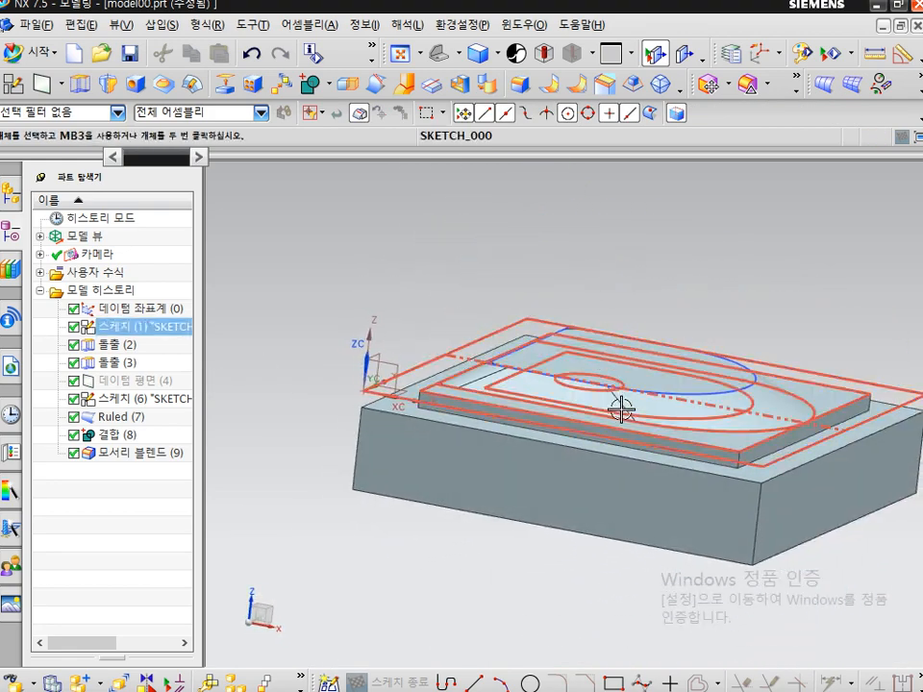
{"action": "mouse_move", "coordinate": [490, 415]}
{"action": "middle_mouse_down"}
{"action": "mouse_move", "coordinate": [521, 443]}
{"action": "mouse_move", "coordinate": [513, 478]}
{"action": "mouse_move", "coordinate": [560, 456]}
{"action": "mouse_move", "coordinate": [459, 369]}
{"action": "middle_mouse_up"}
{"action": "scroll", "coordinate": [460, 369], "scroll_direction": "up", "scroll_amount": 6}
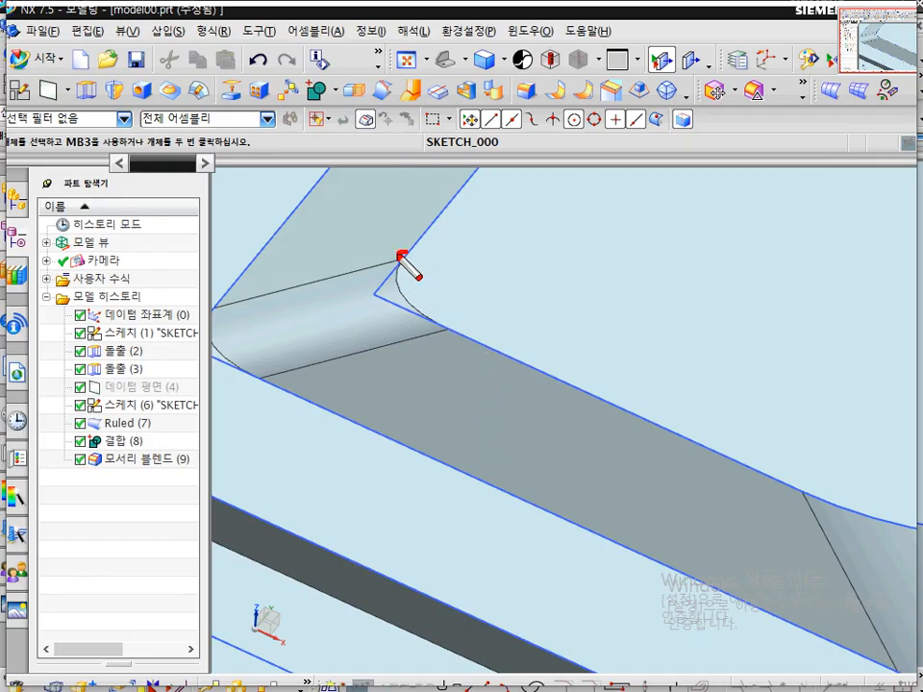
{"action": "mouse_move", "coordinate": [399, 255]}
{"action": "left_mouse_down"}
{"action": "mouse_move", "coordinate": [452, 327]}
{"action": "mouse_move", "coordinate": [402, 192]}
{"action": "mouse_move", "coordinate": [415, 149]}
{"action": "left_mouse_up"}
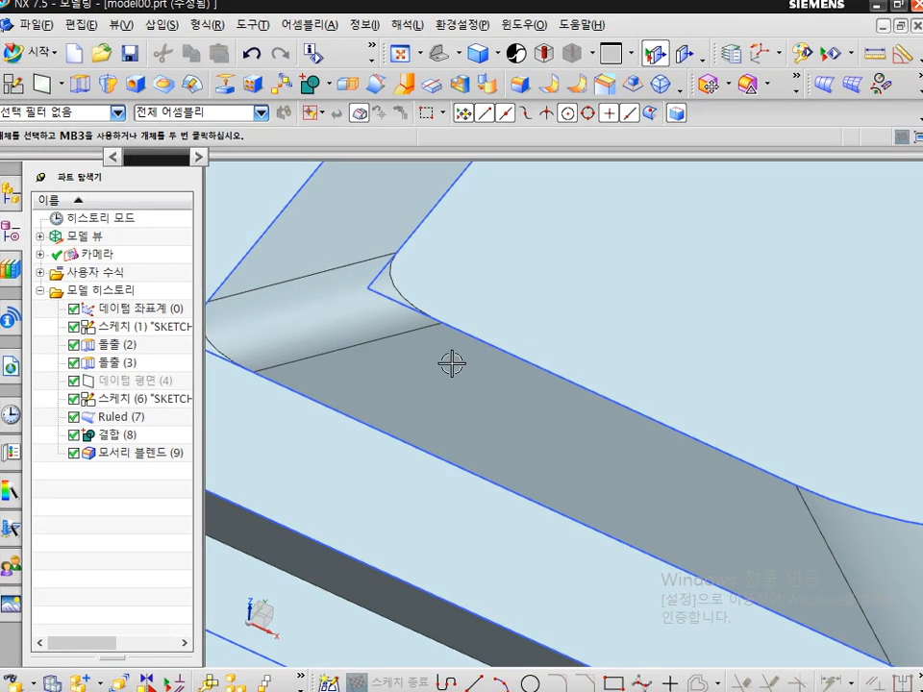
{"action": "mouse_move", "coordinate": [448, 364]}
{"action": "left_mouse_down"}
{"action": "mouse_move", "coordinate": [375, 330]}
{"action": "mouse_move", "coordinate": [467, 306]}
{"action": "mouse_move", "coordinate": [452, 373]}
{"action": "left_mouse_up"}
{"action": "scroll", "coordinate": [536, 409], "scroll_direction": "down", "scroll_amount": 4}
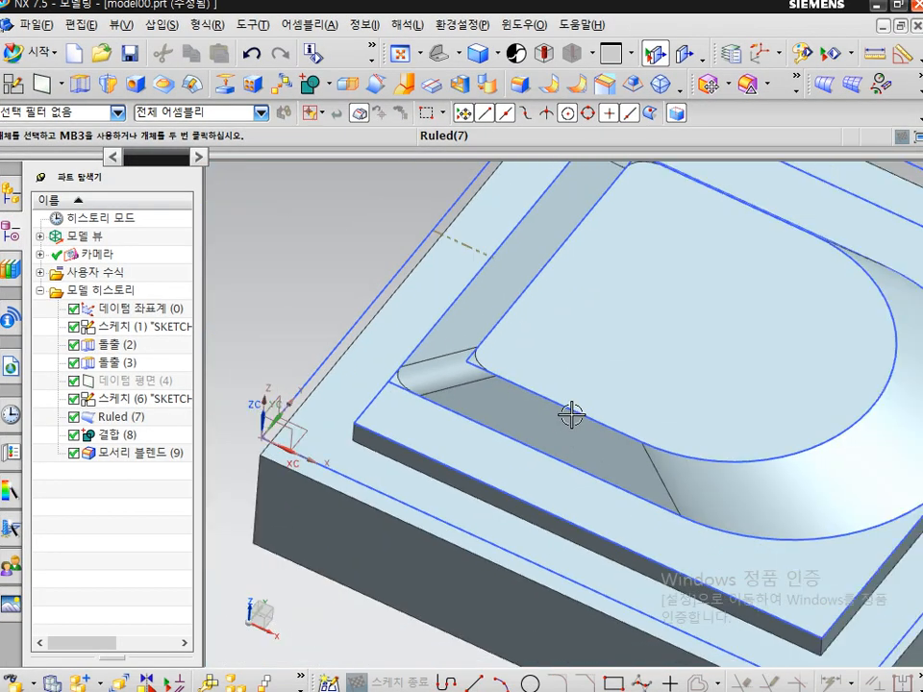
{"action": "scroll", "coordinate": [601, 437], "scroll_direction": "down", "scroll_amount": 3}
{"action": "left_click", "coordinate": [583, 481]}
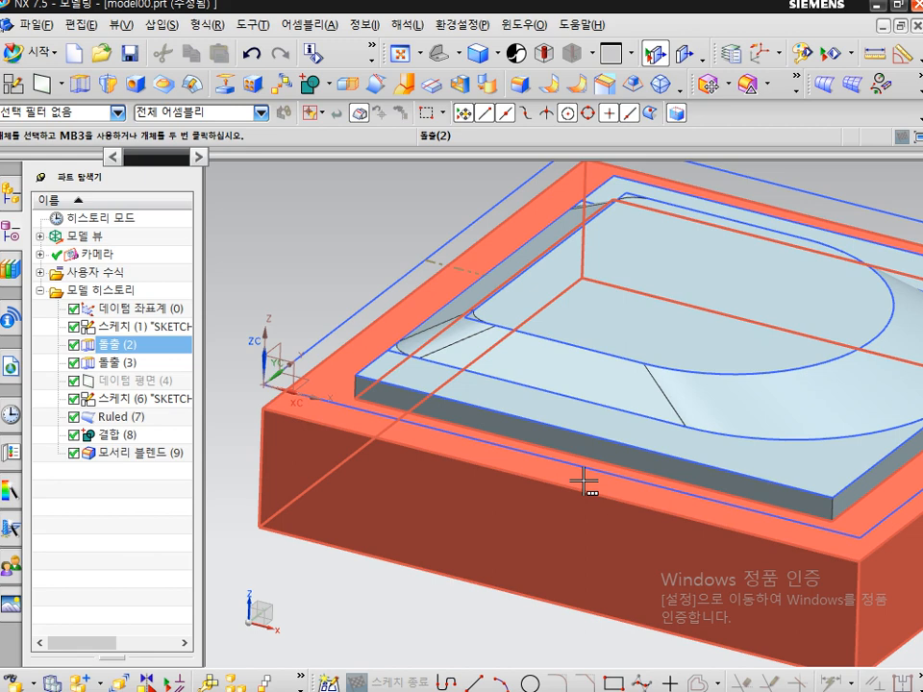
{"action": "left_click", "coordinate": [344, 564]}
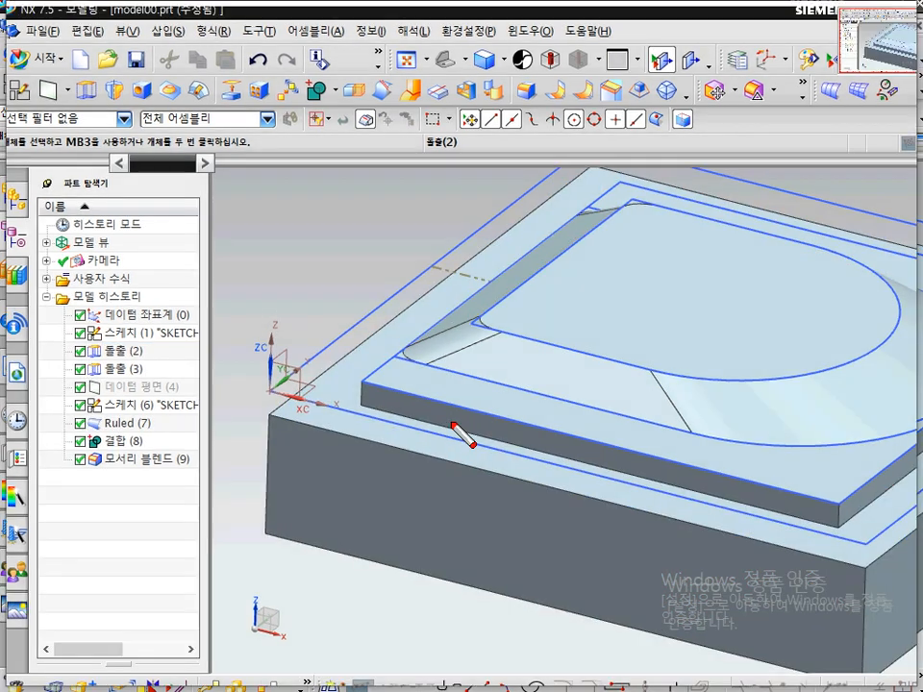
{"action": "mouse_move", "coordinate": [483, 378]}
{"action": "left_mouse_down"}
{"action": "mouse_move", "coordinate": [405, 377]}
{"action": "mouse_move", "coordinate": [505, 336]}
{"action": "left_mouse_up"}
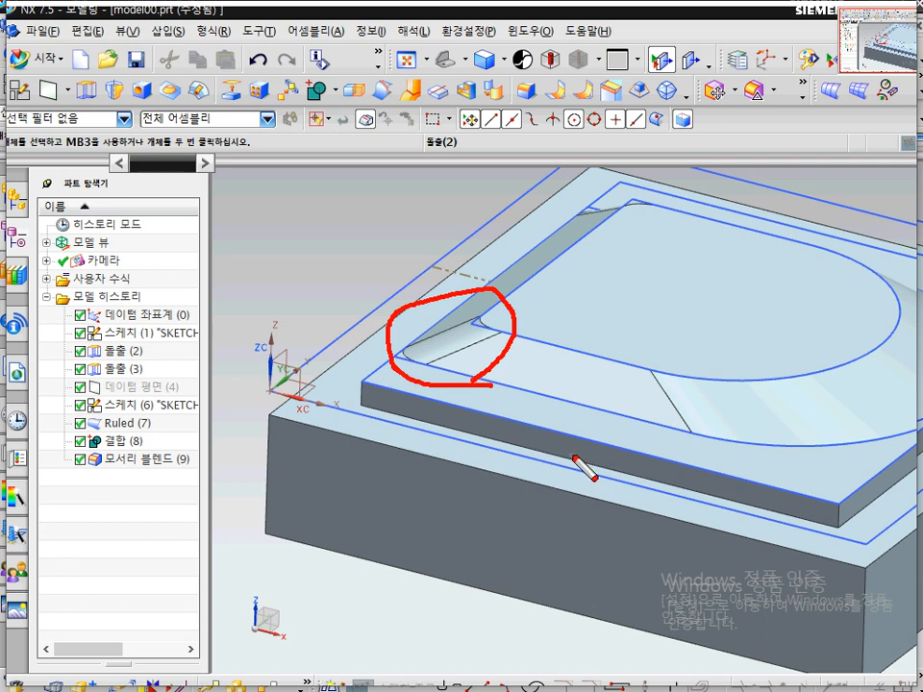
{"action": "key", "text": "Escape"}
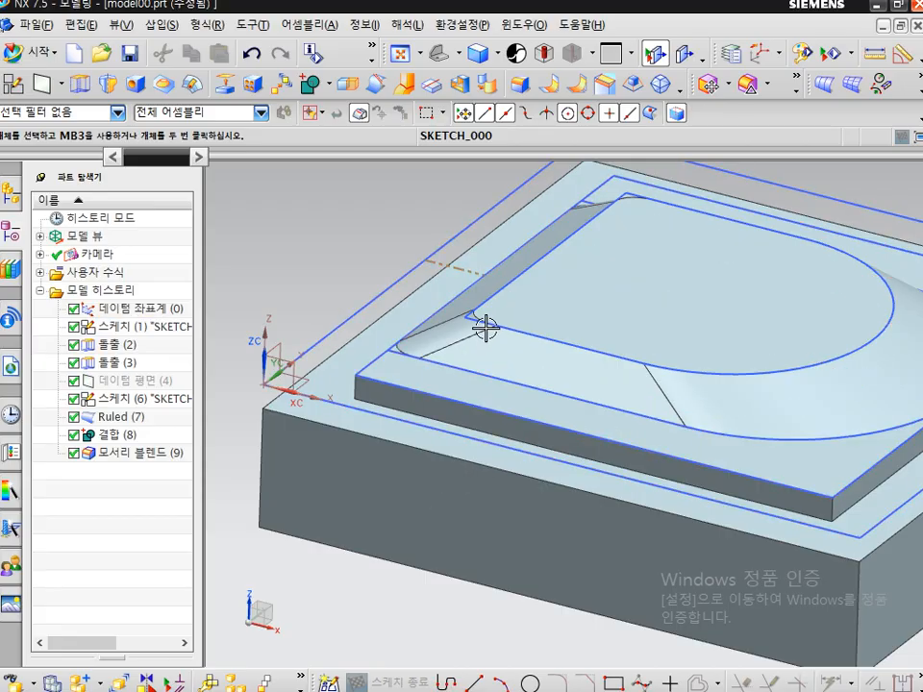
{"action": "key", "text": "ctrl+2"}
{"action": "left_click_drag", "start_coordinate": [481, 323], "coordinate": [489, 277]}
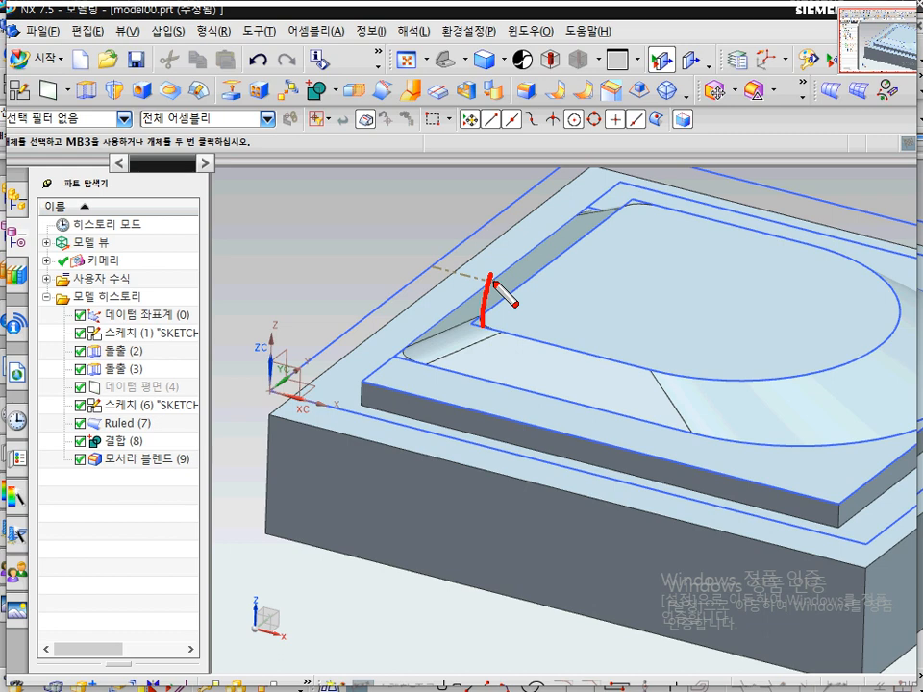
Step: Compare the boss's blended top corner arc with the sharp corner of the sketched D profile that overlaps it
{"action": "left_click_drag", "start_coordinate": [489, 281], "coordinate": [490, 191]}
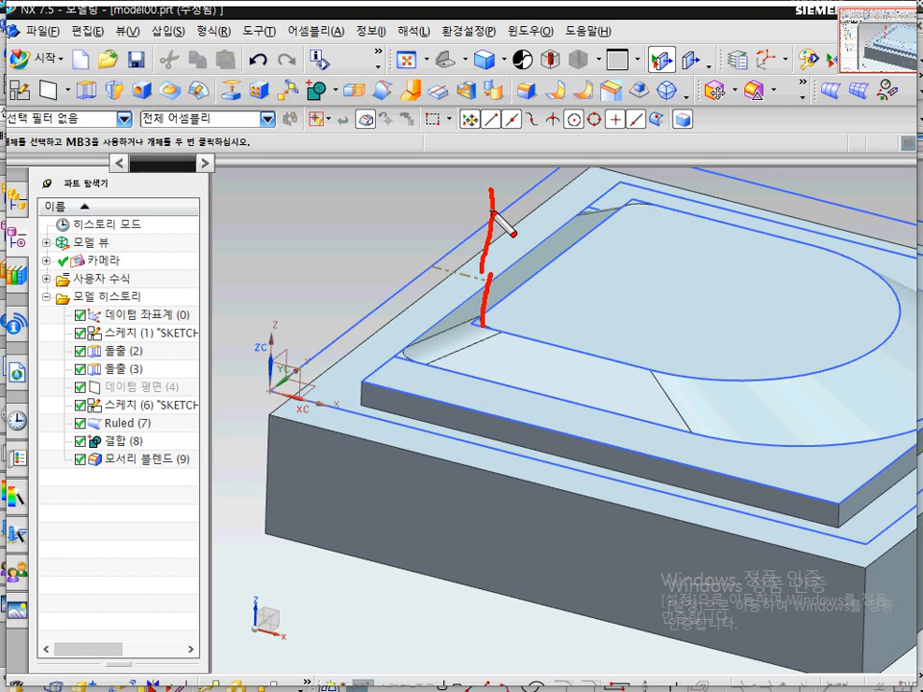
{"action": "key", "text": "Escape"}
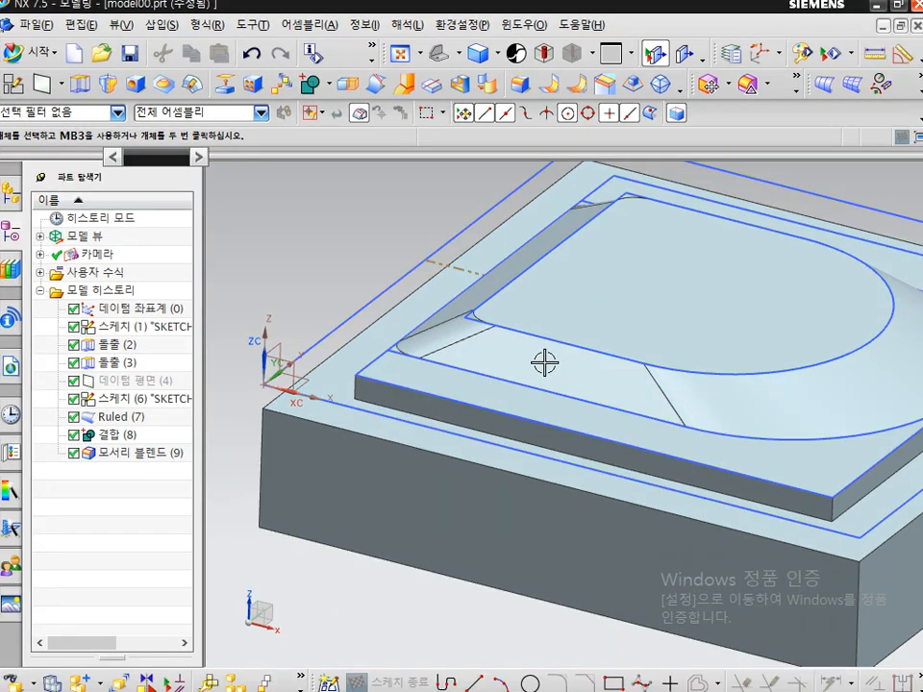
{"action": "scroll", "coordinate": [544, 363], "scroll_direction": "up", "scroll_amount": 1}
{"action": "middle_click_drag", "start_coordinate": [469, 337], "coordinate": [389, 322], "text": "shift"}
{"action": "scroll", "coordinate": [367, 313], "scroll_direction": "up", "scroll_amount": 3}
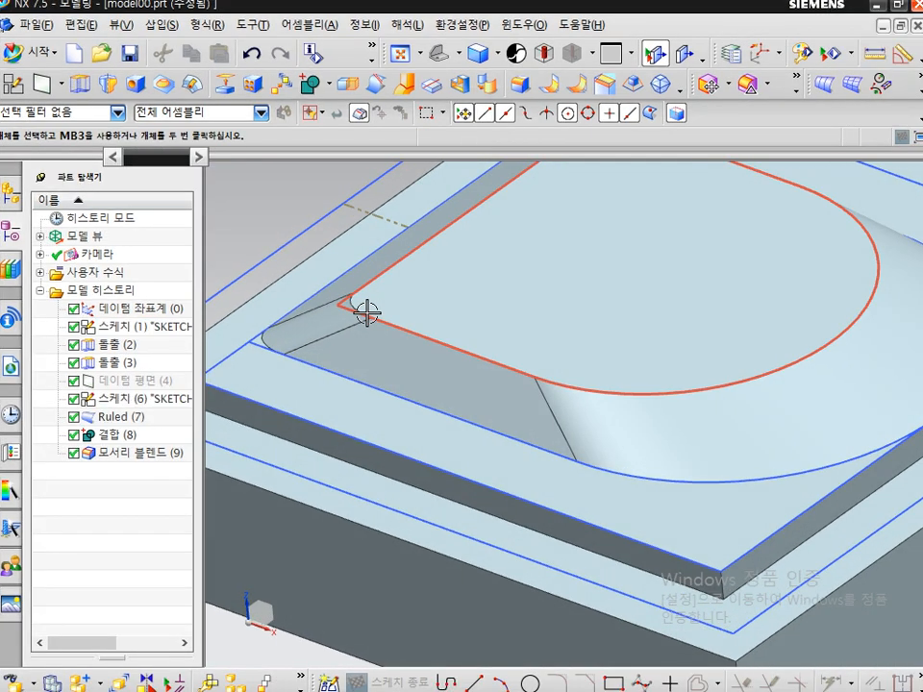
{"action": "key", "text": "ctrl+2"}
{"action": "mouse_move", "coordinate": [378, 287]}
{"action": "left_mouse_down"}
{"action": "mouse_move", "coordinate": [370, 293]}
{"action": "mouse_move", "coordinate": [384, 324]}
{"action": "mouse_move", "coordinate": [373, 290]}
{"action": "mouse_move", "coordinate": [346, 303]}
{"action": "mouse_move", "coordinate": [365, 314]}
{"action": "left_mouse_up"}
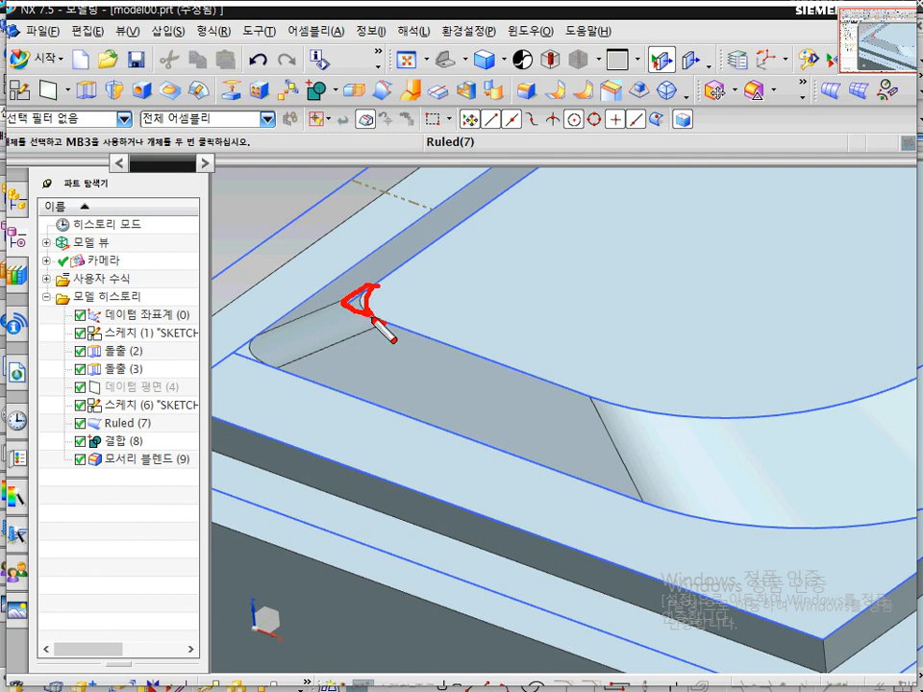
{"action": "mouse_move", "coordinate": [376, 324]}
{"action": "left_mouse_down"}
{"action": "mouse_move", "coordinate": [378, 288]}
{"action": "mouse_move", "coordinate": [360, 308]}
{"action": "mouse_move", "coordinate": [377, 319]}
{"action": "mouse_move", "coordinate": [360, 299]}
{"action": "mouse_move", "coordinate": [376, 287]}
{"action": "mouse_move", "coordinate": [377, 314]}
{"action": "left_mouse_up"}
{"action": "key", "text": "Escape"}
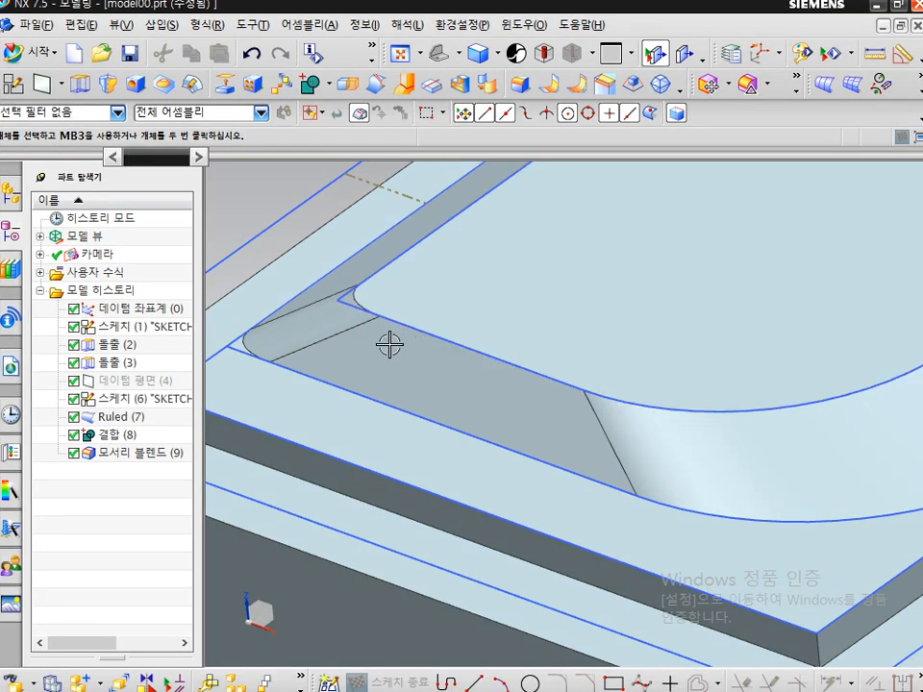
{"action": "scroll", "coordinate": [356, 347], "scroll_direction": "up", "scroll_amount": 3}
{"action": "key", "text": "ctrl+2"}
{"action": "mouse_move", "coordinate": [378, 230]}
{"action": "left_mouse_down"}
{"action": "mouse_move", "coordinate": [398, 291]}
{"action": "mouse_move", "coordinate": [406, 288]}
{"action": "left_mouse_up"}
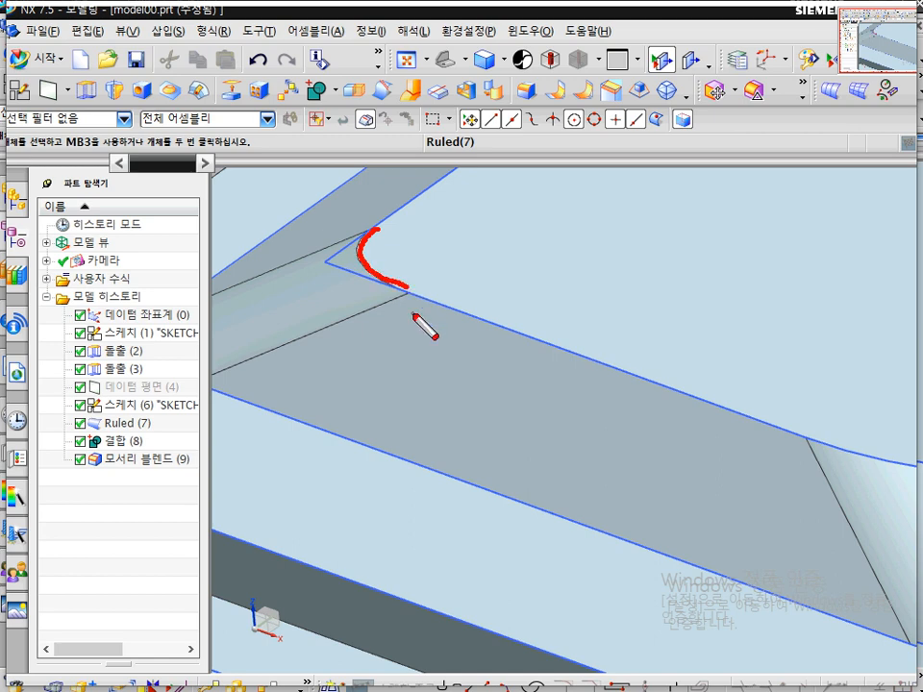
{"action": "key", "text": "Escape"}
{"action": "scroll", "coordinate": [479, 334], "scroll_direction": "down", "scroll_amount": 5}
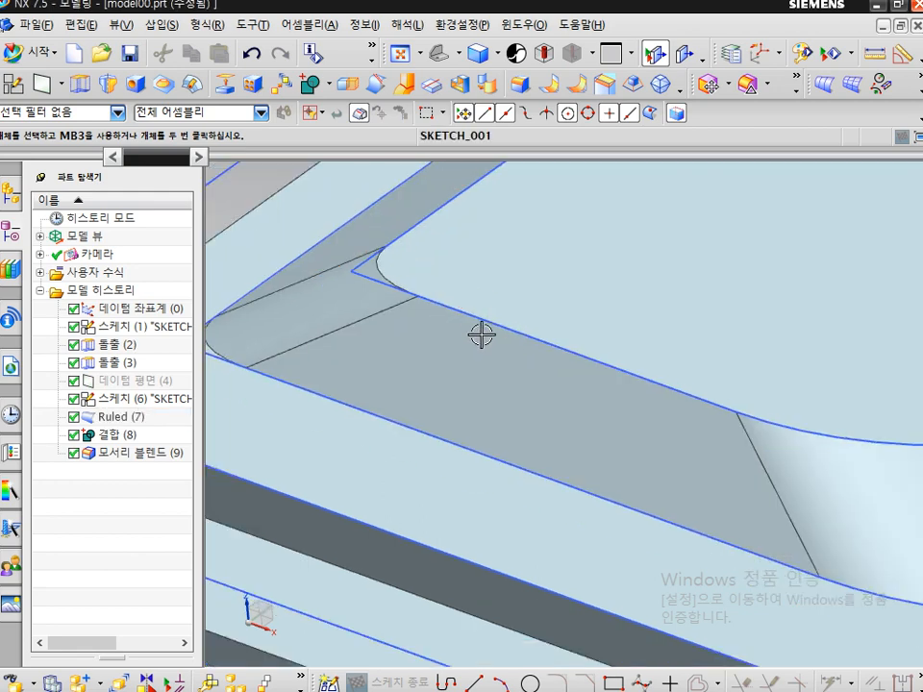
{"action": "middle_click_drag", "start_coordinate": [415, 239], "coordinate": [354, 275], "text": "shift"}
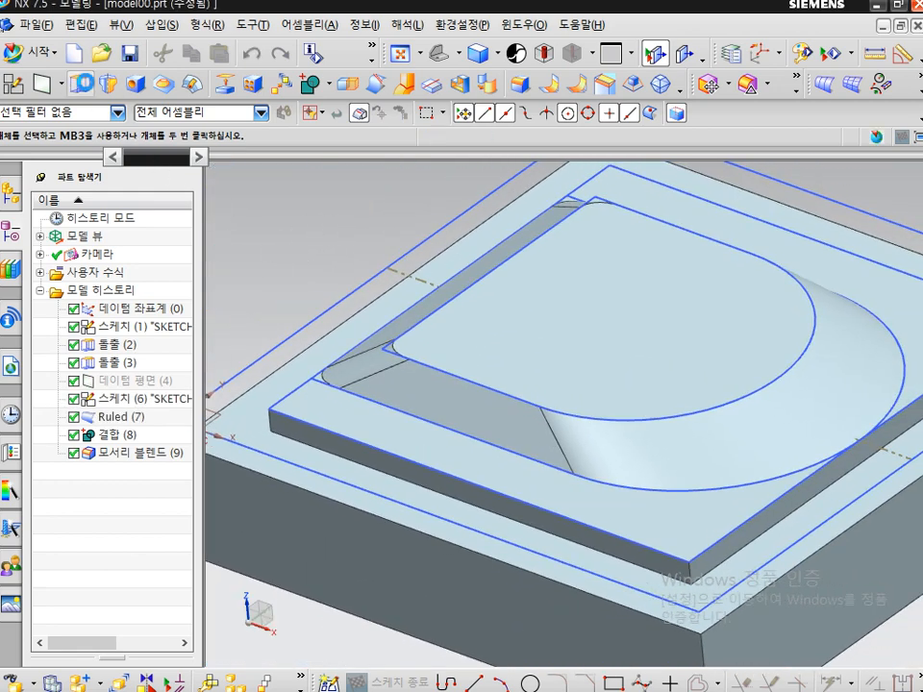
Step: Try an extrusion section from the boss's top edges, picking the flat-side edge, adjoining corner arc, straight edge and curved edge
{"action": "left_click", "coordinate": [82, 84]}
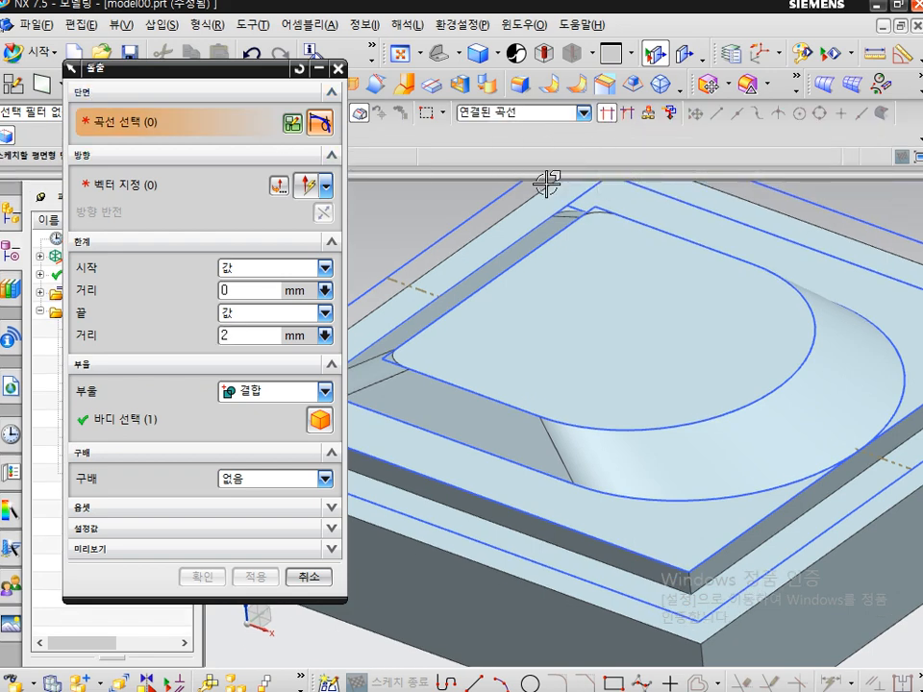
{"action": "left_click", "coordinate": [501, 272]}
{"action": "scroll", "coordinate": [420, 360], "scroll_direction": "up", "scroll_amount": 4}
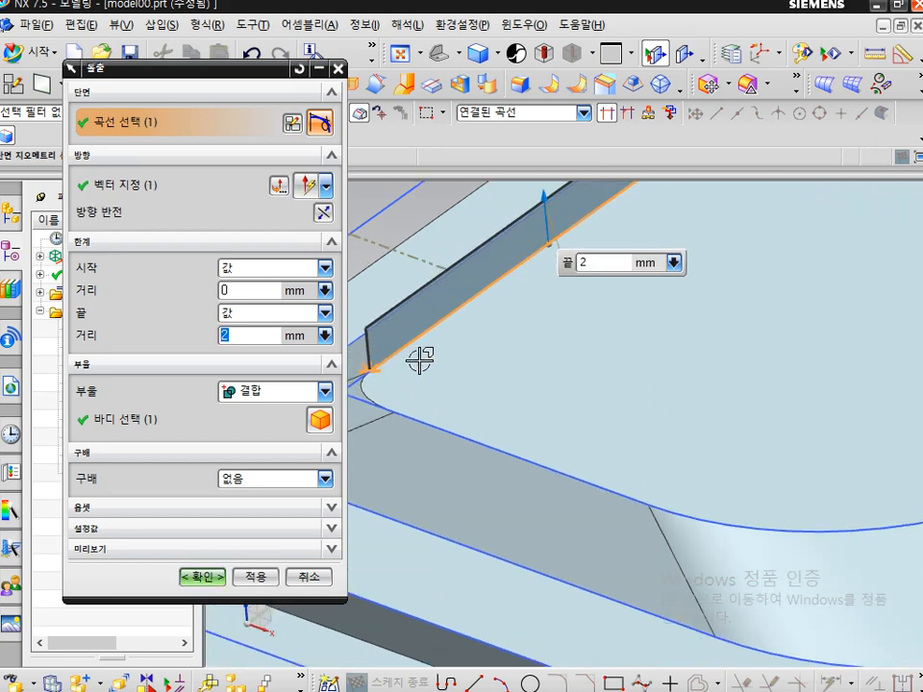
{"action": "left_click", "coordinate": [367, 379]}
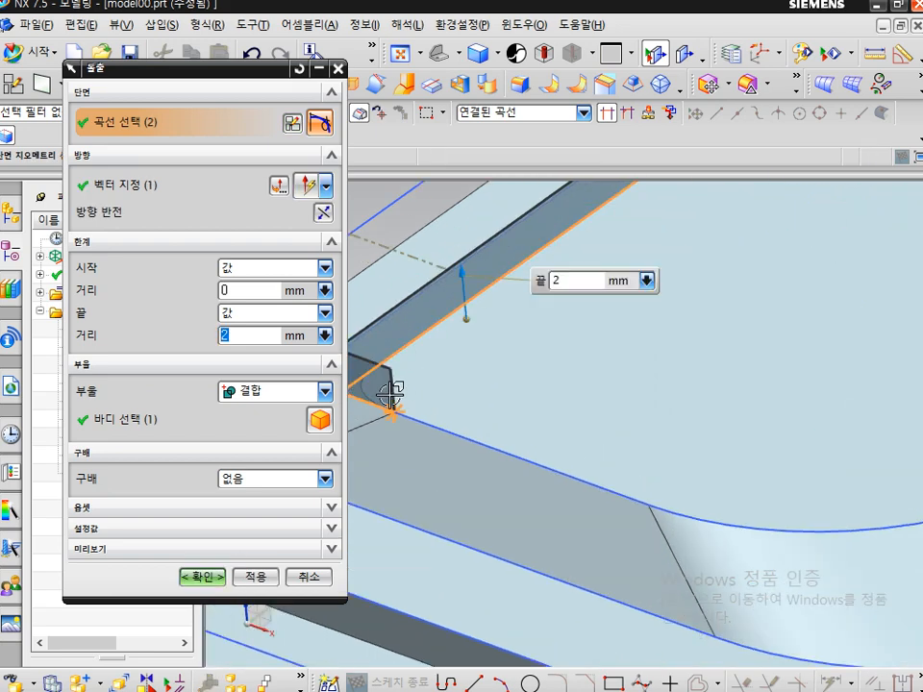
{"action": "left_click", "coordinate": [369, 392], "text": "shift"}
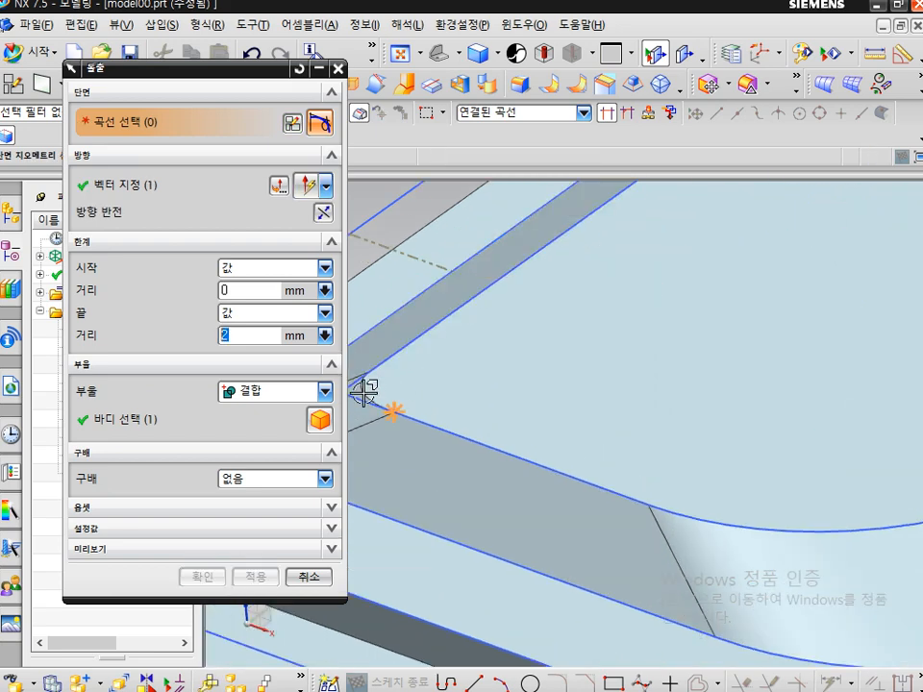
{"action": "left_click", "coordinate": [421, 334]}
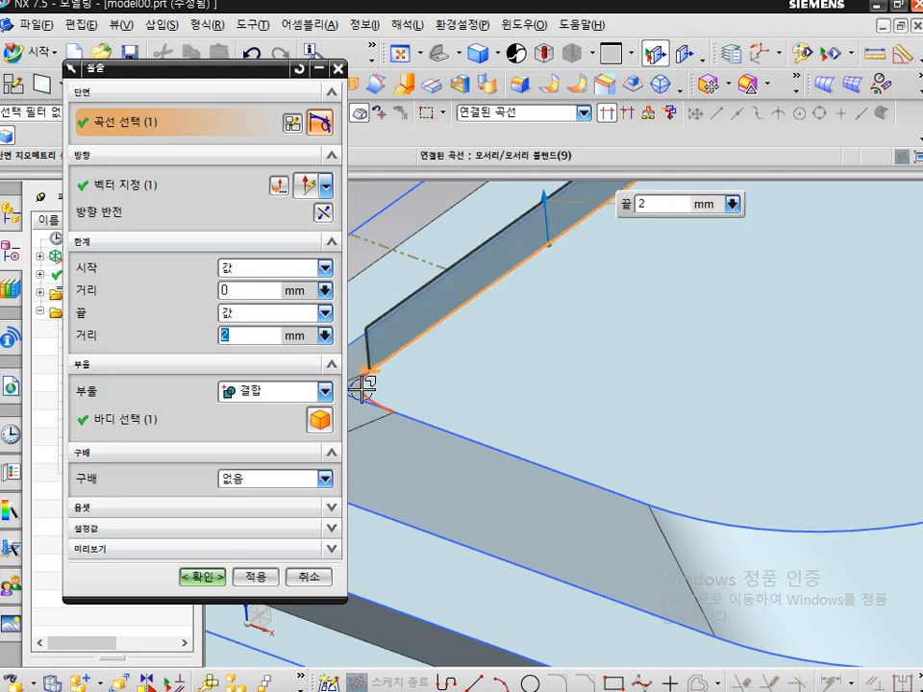
{"action": "left_click", "coordinate": [361, 389]}
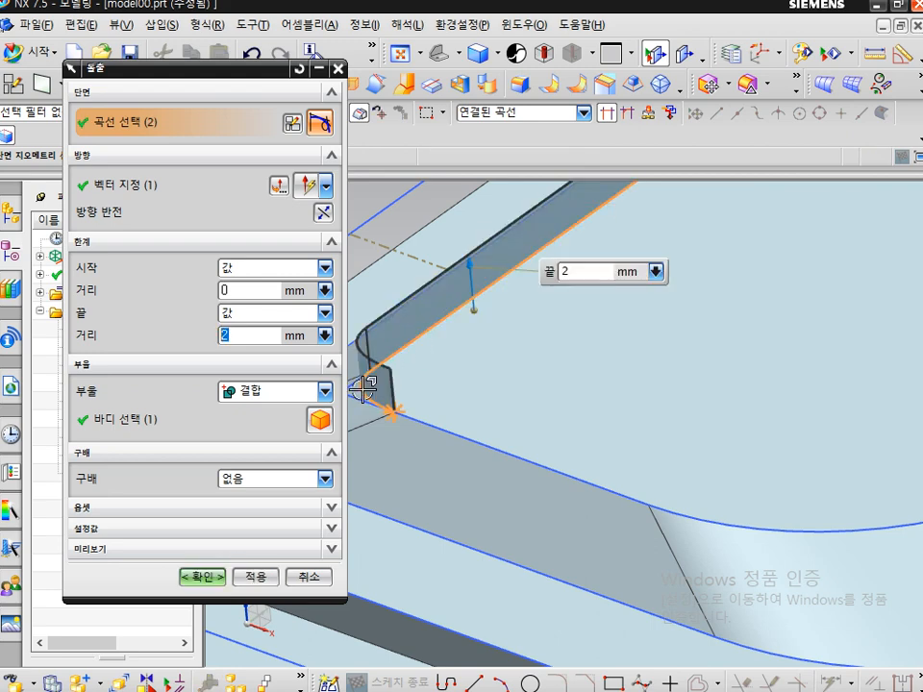
{"action": "left_click", "coordinate": [467, 438]}
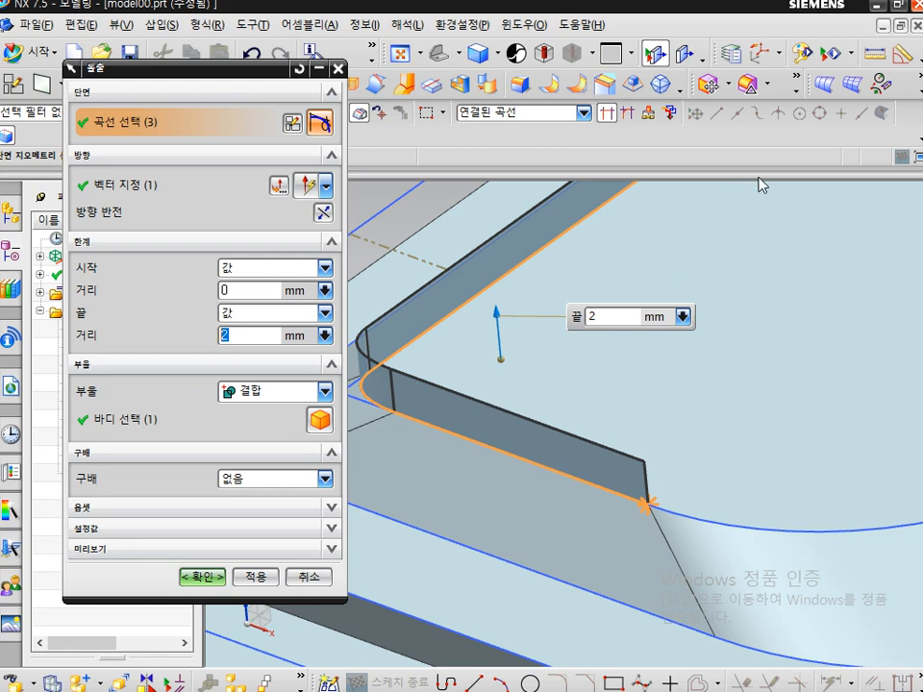
{"action": "left_click", "coordinate": [712, 515]}
Step: Close the trial extrusion section with the far straight edge and the second corner arc, using Stop at Intersection
{"action": "scroll", "coordinate": [717, 505], "scroll_direction": "down", "scroll_amount": 3}
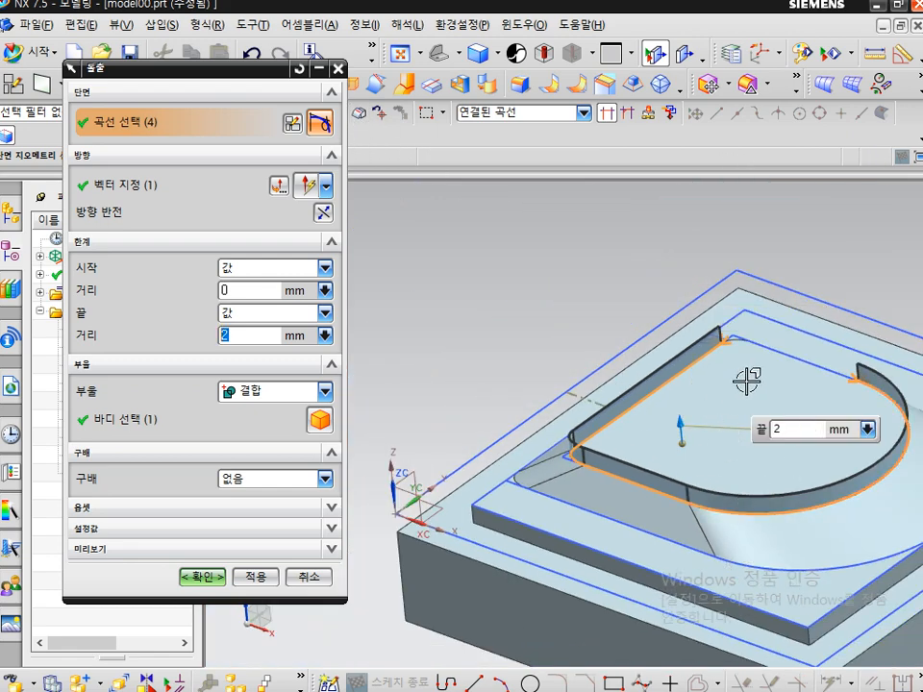
{"action": "scroll", "coordinate": [696, 362], "scroll_direction": "up", "scroll_amount": 4}
{"action": "left_click", "coordinate": [721, 335]}
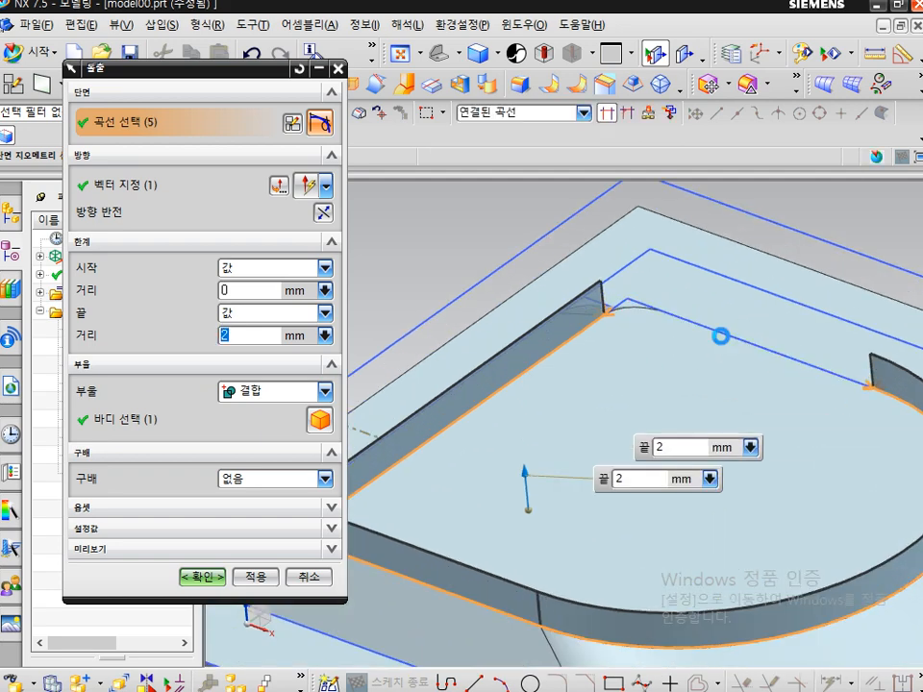
{"action": "scroll", "coordinate": [649, 313], "scroll_direction": "up", "scroll_amount": 4}
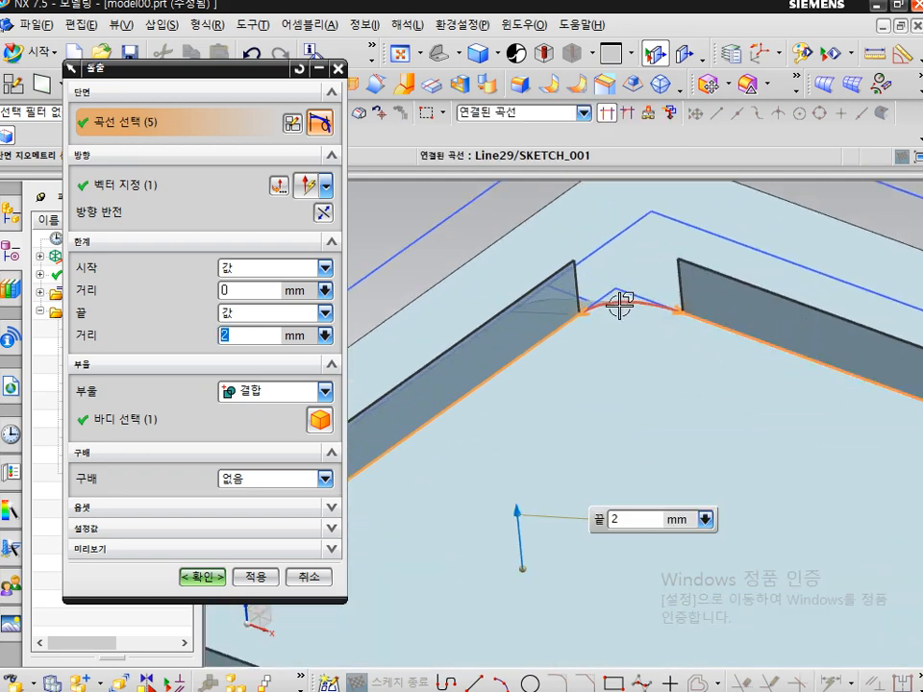
{"action": "left_click", "coordinate": [613, 304]}
{"action": "key", "text": "ctrl+2"}
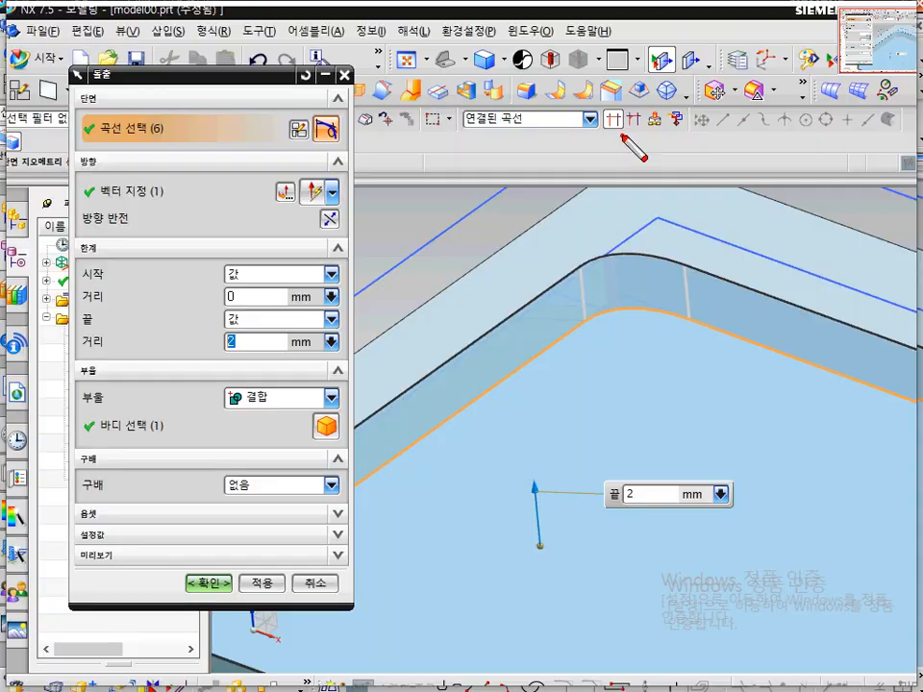
{"action": "mouse_move", "coordinate": [620, 136]}
{"action": "left_mouse_down"}
{"action": "mouse_move", "coordinate": [616, 105]}
{"action": "mouse_move", "coordinate": [623, 140]}
{"action": "left_mouse_up"}
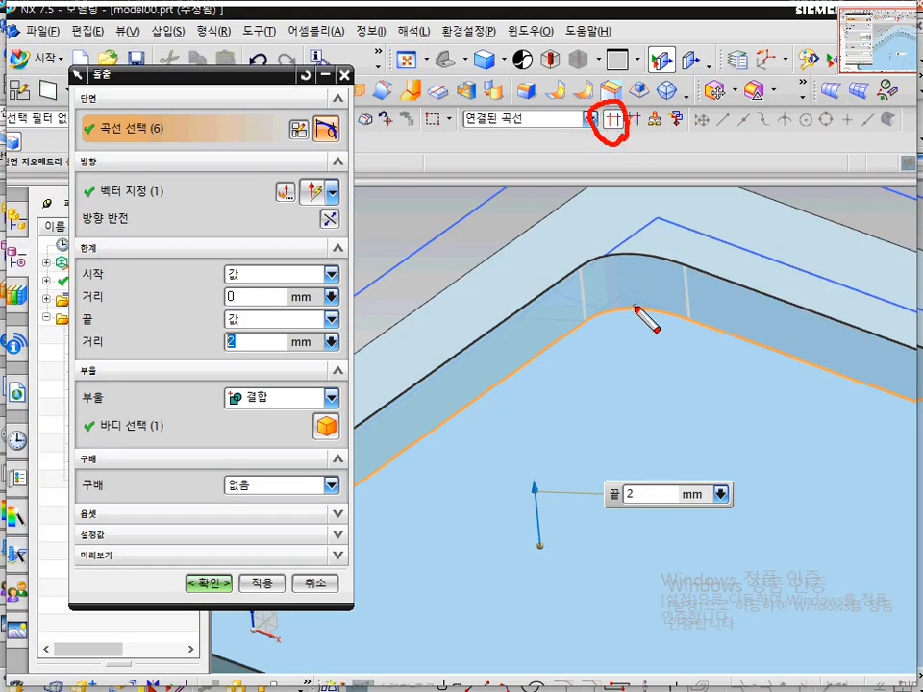
{"action": "key", "text": "Escape"}
Step: Try extruding the D-shaped top outline 6.5 mm upward and starting a sketch on the boss's top face, cancelling both
{"action": "scroll", "coordinate": [635, 319], "scroll_direction": "down", "scroll_amount": 4}
{"action": "middle_click_drag", "start_coordinate": [612, 364], "coordinate": [646, 303]}
{"action": "left_click_drag", "start_coordinate": [637, 313], "coordinate": [645, 277]}
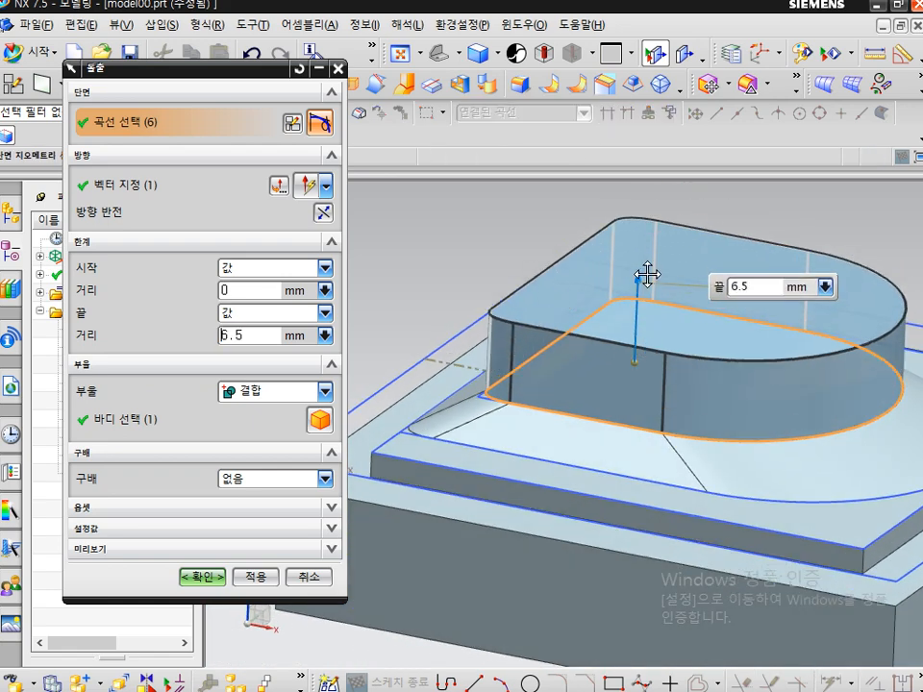
{"action": "scroll", "coordinate": [514, 344], "scroll_direction": "up", "scroll_amount": 2}
{"action": "key", "text": "ctrl+2"}
{"action": "mouse_move", "coordinate": [504, 336]}
{"action": "left_mouse_down"}
{"action": "mouse_move", "coordinate": [459, 309]}
{"action": "mouse_move", "coordinate": [526, 368]}
{"action": "mouse_move", "coordinate": [517, 389]}
{"action": "left_mouse_up"}
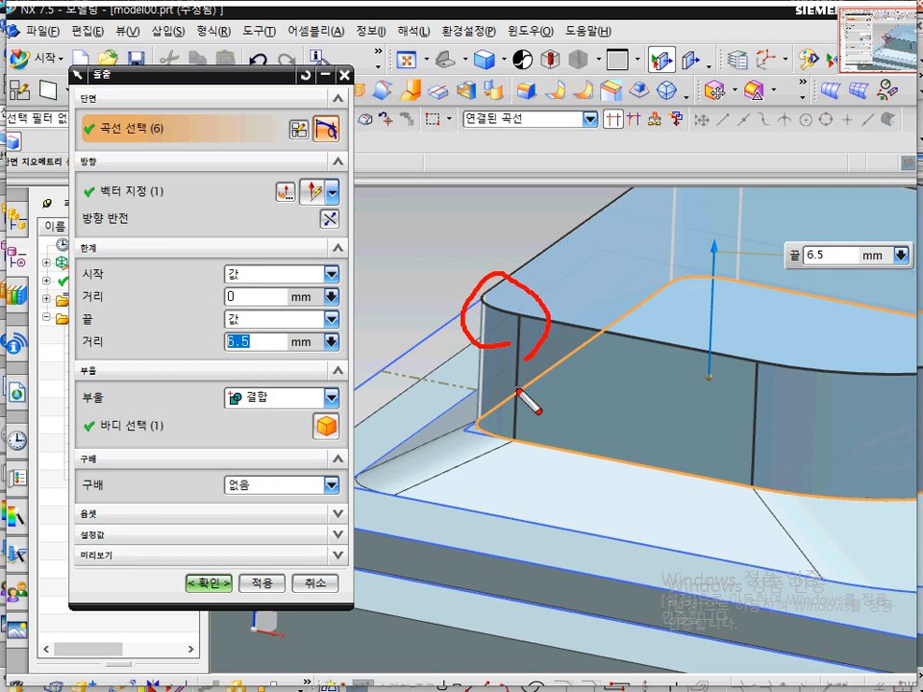
{"action": "key", "text": "Escape"}
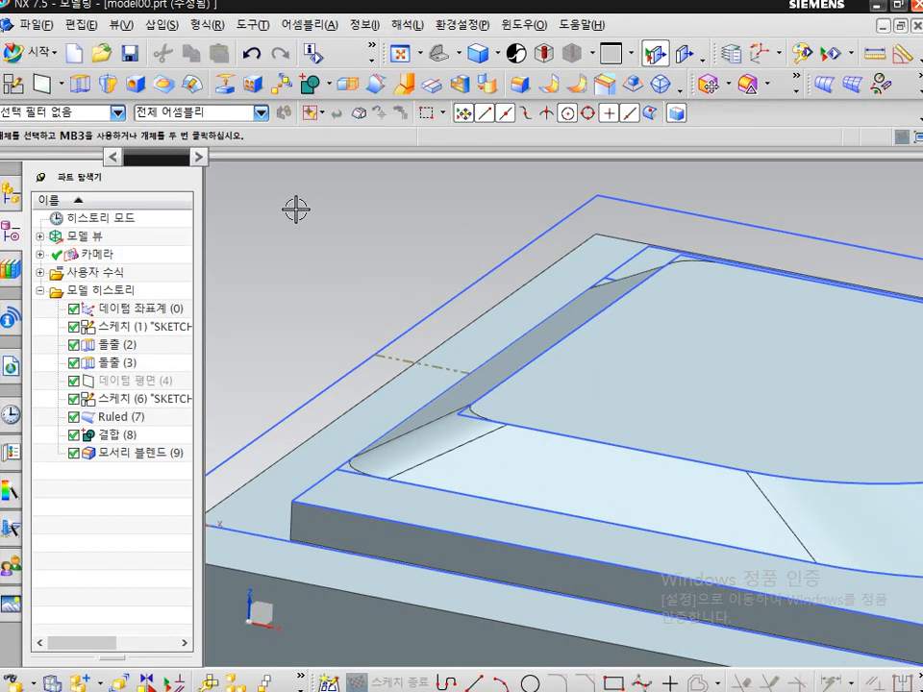
{"action": "left_click", "coordinate": [13, 83]}
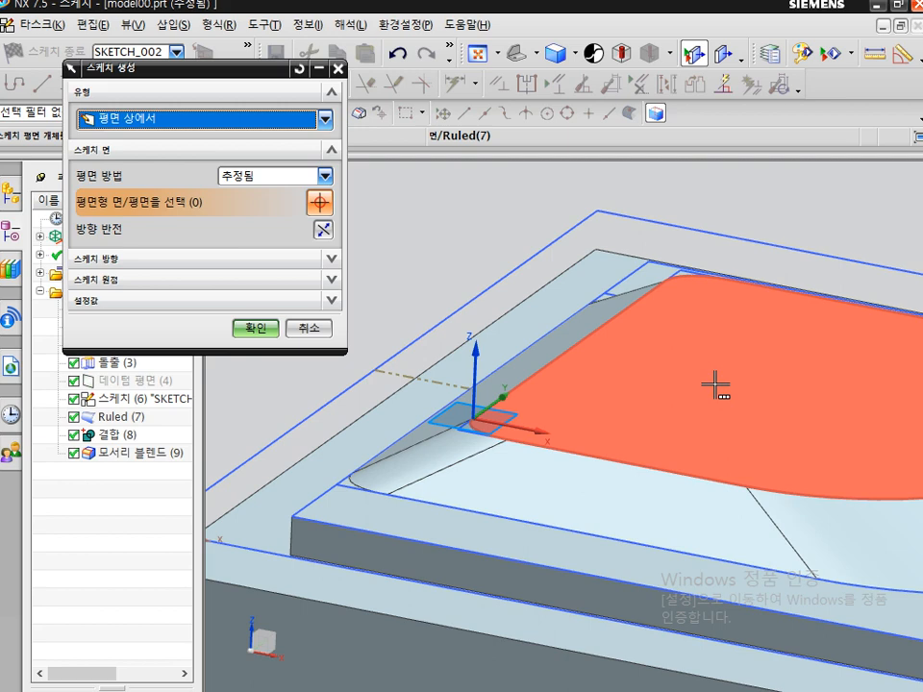
{"action": "key", "text": "Escape"}
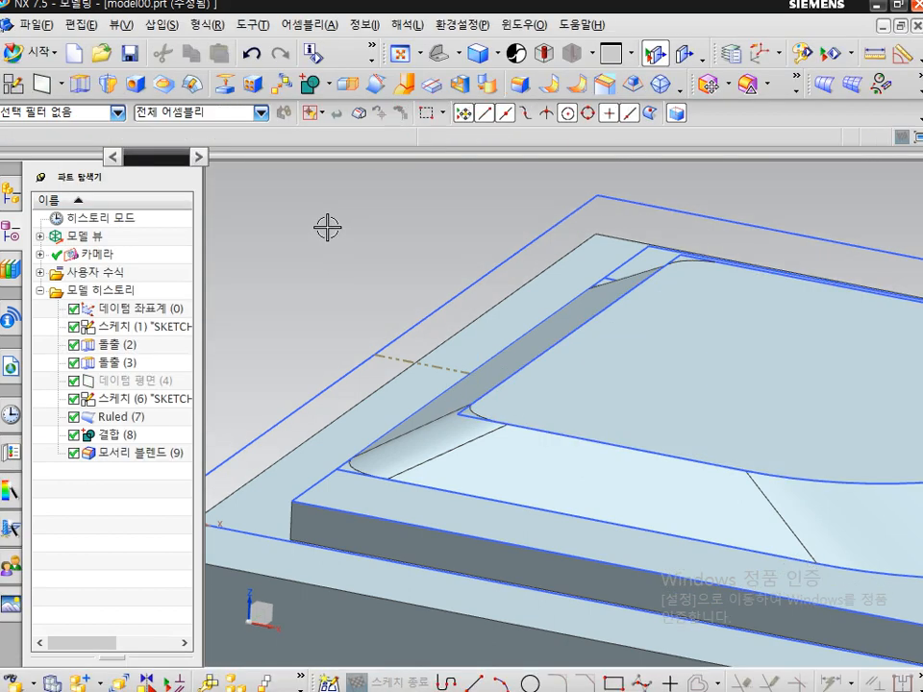
Step: Start an Extrude with the Connected Curves rule and enable both Stop at Intersection and Follow Fillet for the section selection
{"action": "left_click", "coordinate": [42, 82]}
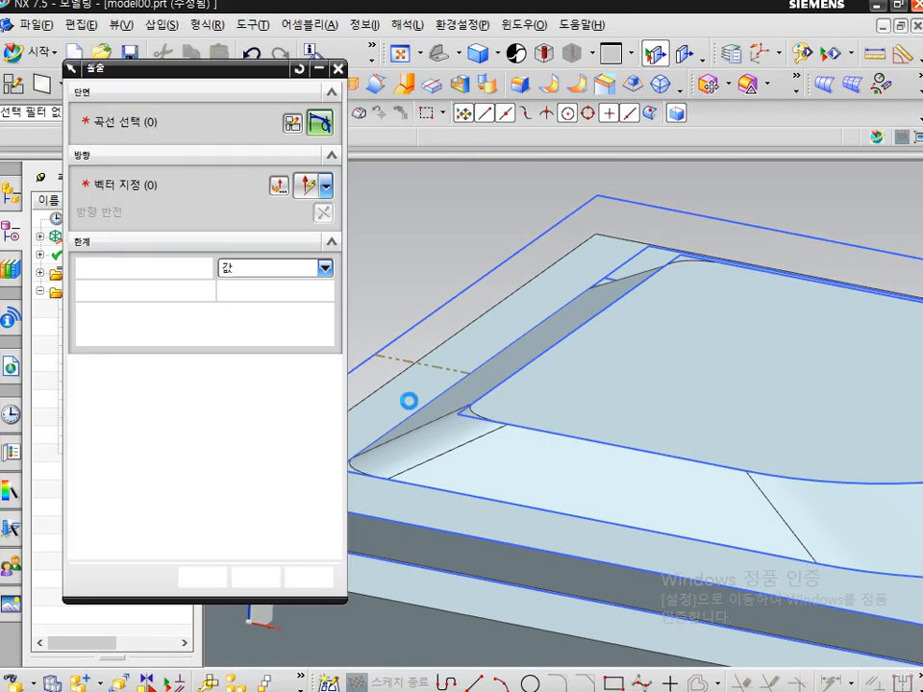
{"action": "scroll", "coordinate": [496, 449], "scroll_direction": "up", "scroll_amount": 4}
{"action": "key", "text": "ctrl+2"}
{"action": "mouse_move", "coordinate": [488, 434]}
{"action": "left_mouse_down"}
{"action": "mouse_move", "coordinate": [429, 382]}
{"action": "mouse_move", "coordinate": [489, 426]}
{"action": "mouse_move", "coordinate": [480, 445]}
{"action": "left_mouse_up"}
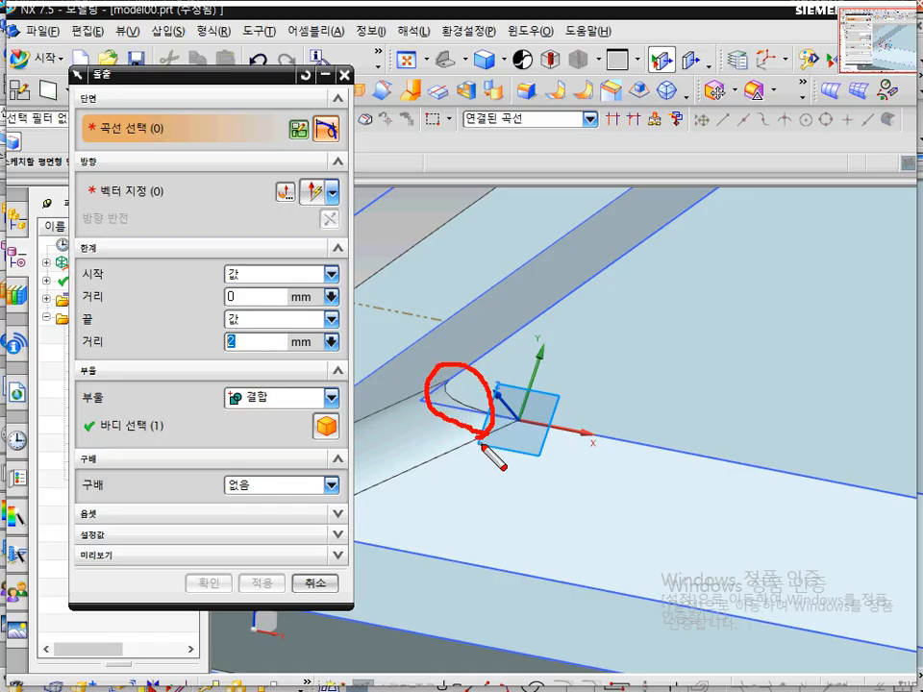
{"action": "mouse_move", "coordinate": [498, 394]}
{"action": "left_mouse_down"}
{"action": "mouse_move", "coordinate": [485, 373]}
{"action": "mouse_move", "coordinate": [406, 412]}
{"action": "mouse_move", "coordinate": [395, 402]}
{"action": "mouse_move", "coordinate": [501, 436]}
{"action": "left_mouse_up"}
{"action": "key", "text": "Escape"}
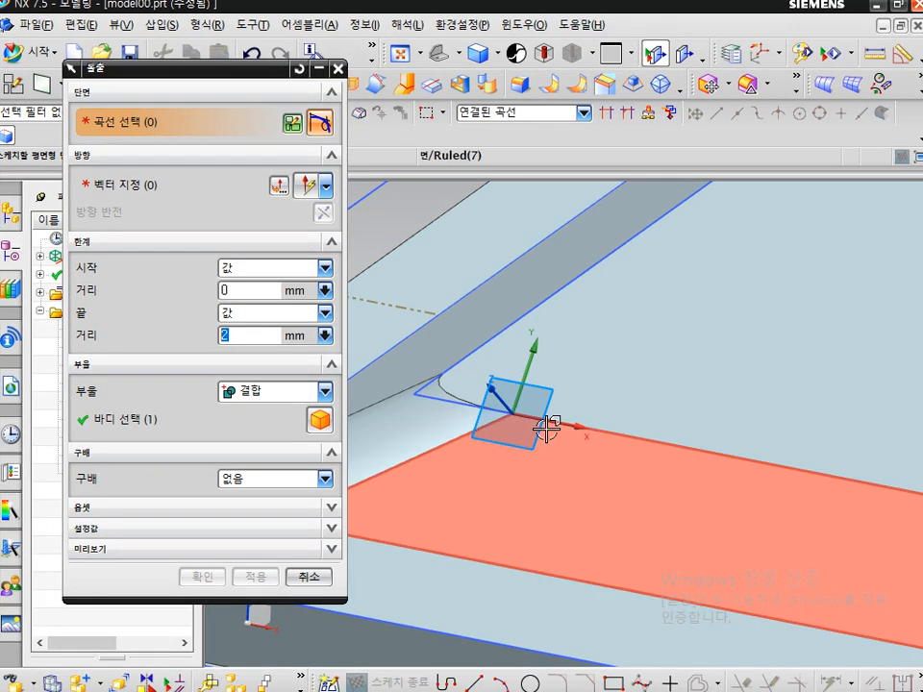
{"action": "scroll", "coordinate": [550, 429], "scroll_direction": "down", "scroll_amount": 2}
{"action": "middle_click_drag", "start_coordinate": [468, 275], "coordinate": [473, 302], "text": "shift"}
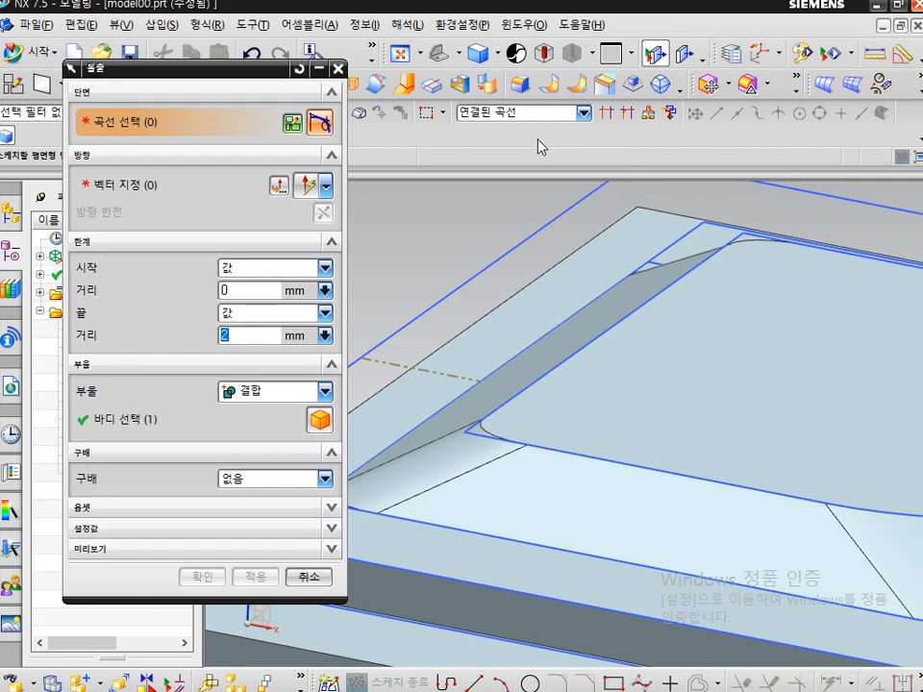
{"action": "key", "text": "ctrl+2"}
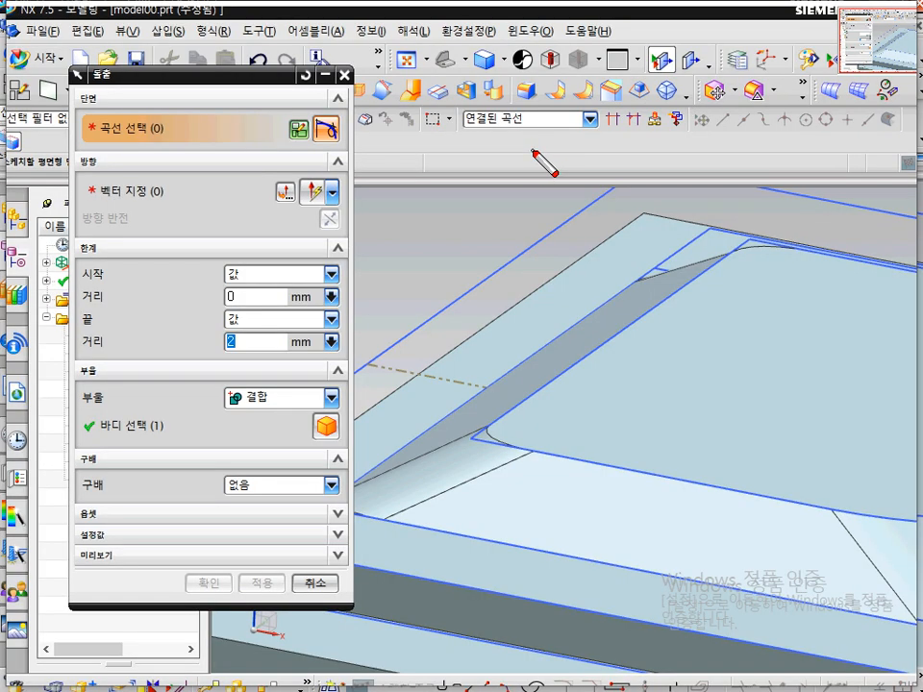
{"action": "mouse_move", "coordinate": [534, 151]}
{"action": "left_mouse_down"}
{"action": "mouse_move", "coordinate": [484, 148]}
{"action": "mouse_move", "coordinate": [484, 92]}
{"action": "mouse_move", "coordinate": [535, 149]}
{"action": "left_mouse_up"}
{"action": "mouse_move", "coordinate": [622, 145]}
{"action": "left_mouse_down"}
{"action": "mouse_move", "coordinate": [595, 107]}
{"action": "mouse_move", "coordinate": [612, 133]}
{"action": "mouse_move", "coordinate": [628, 106]}
{"action": "mouse_move", "coordinate": [647, 131]}
{"action": "mouse_move", "coordinate": [628, 134]}
{"action": "mouse_move", "coordinate": [641, 104]}
{"action": "mouse_move", "coordinate": [639, 144]}
{"action": "mouse_move", "coordinate": [635, 113]}
{"action": "mouse_move", "coordinate": [639, 145]}
{"action": "mouse_move", "coordinate": [630, 121]}
{"action": "mouse_move", "coordinate": [646, 138]}
{"action": "left_mouse_up"}
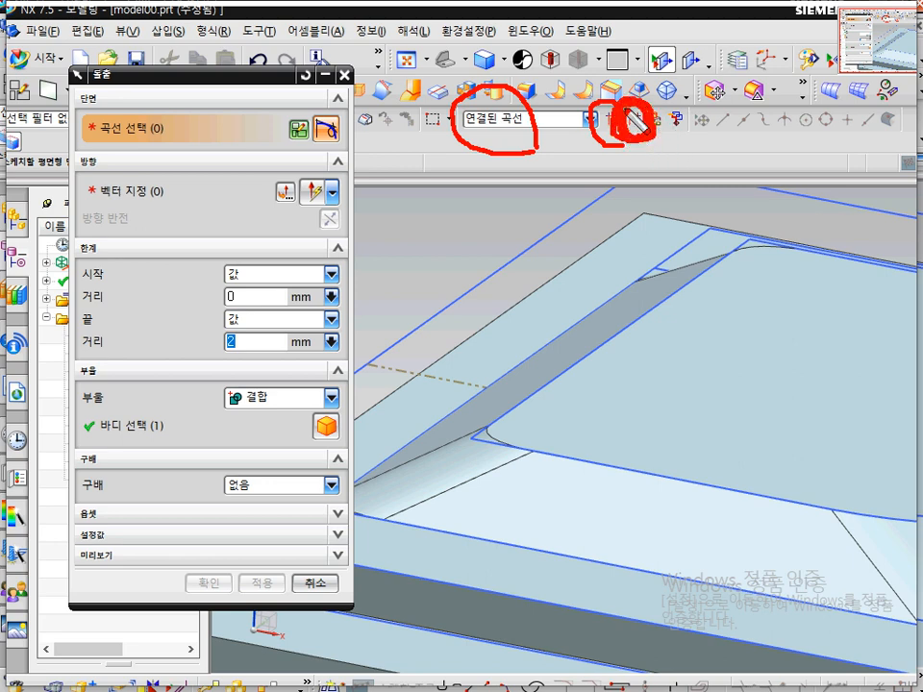
{"action": "key", "text": "Escape"}
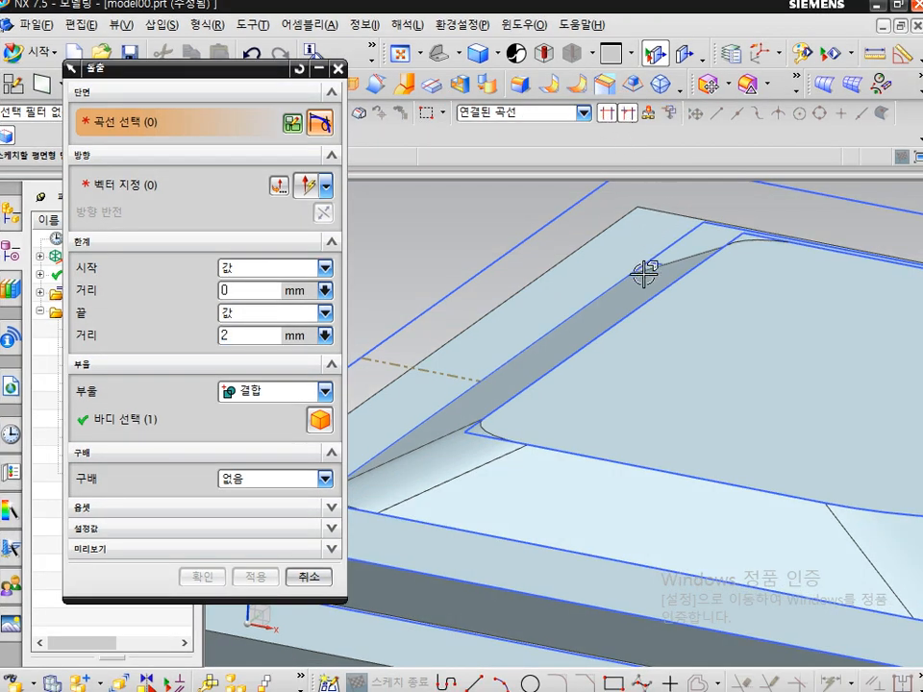
Step: Select the closed D-shaped section from the boss's top outline: flat-side edge, adjoining corner arc, connected straight and curved segments, and remaining corner arc
{"action": "left_click", "coordinate": [639, 304]}
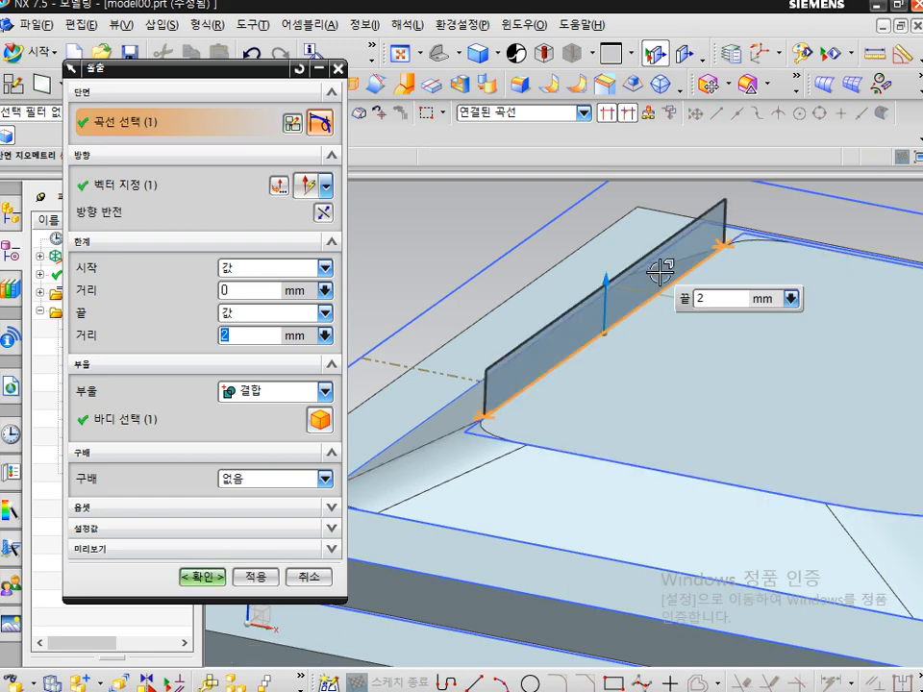
{"action": "key", "text": "ctrl+2"}
{"action": "mouse_move", "coordinate": [637, 141]}
{"action": "left_mouse_down"}
{"action": "mouse_move", "coordinate": [620, 111]}
{"action": "mouse_move", "coordinate": [656, 126]}
{"action": "mouse_move", "coordinate": [618, 177]}
{"action": "left_mouse_up"}
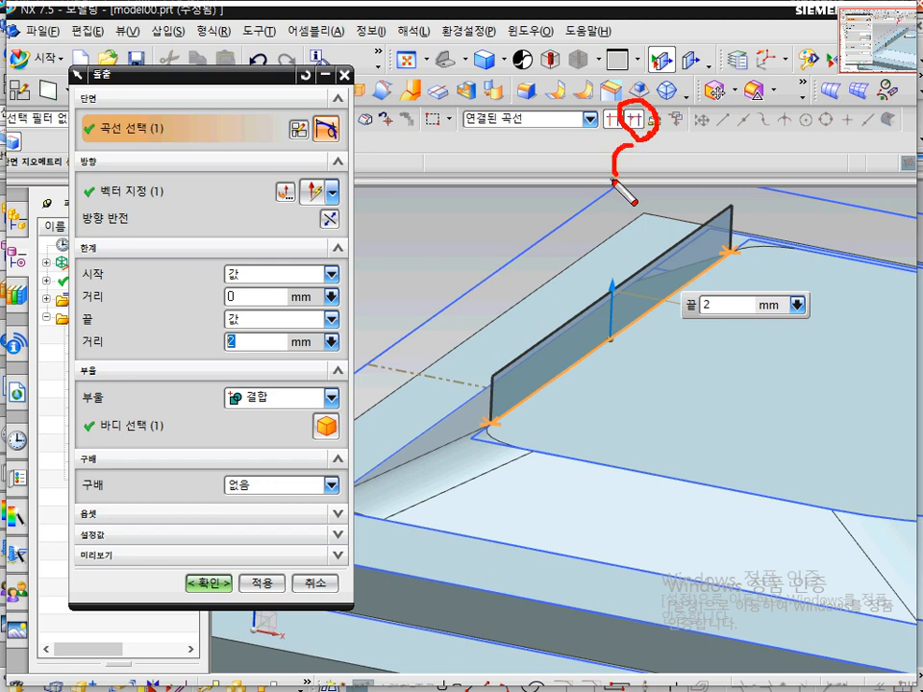
{"action": "key", "text": "Escape"}
{"action": "scroll", "coordinate": [520, 423], "scroll_direction": "up", "scroll_amount": 3}
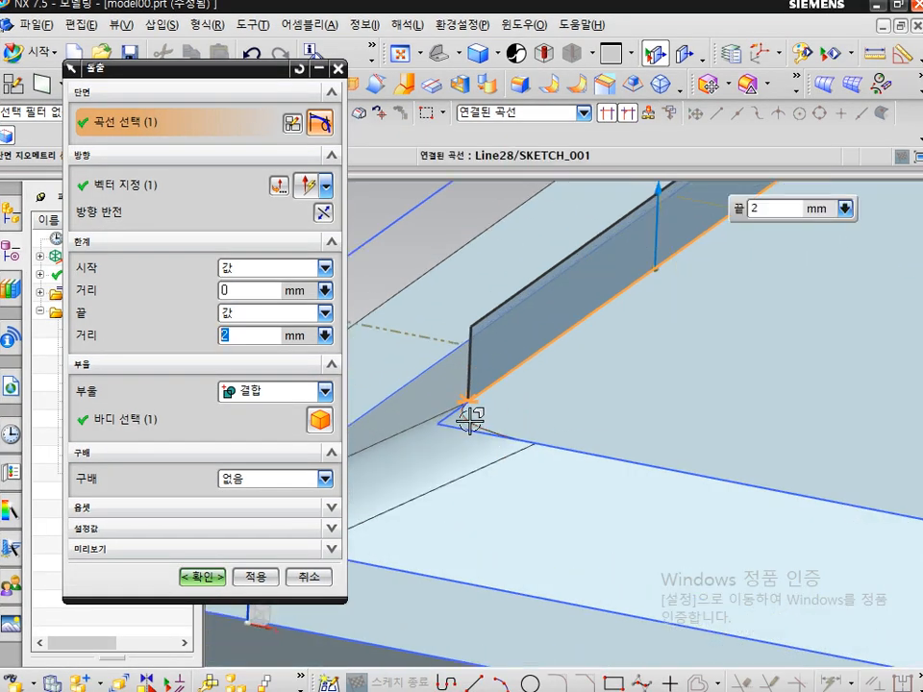
{"action": "left_click", "coordinate": [471, 415]}
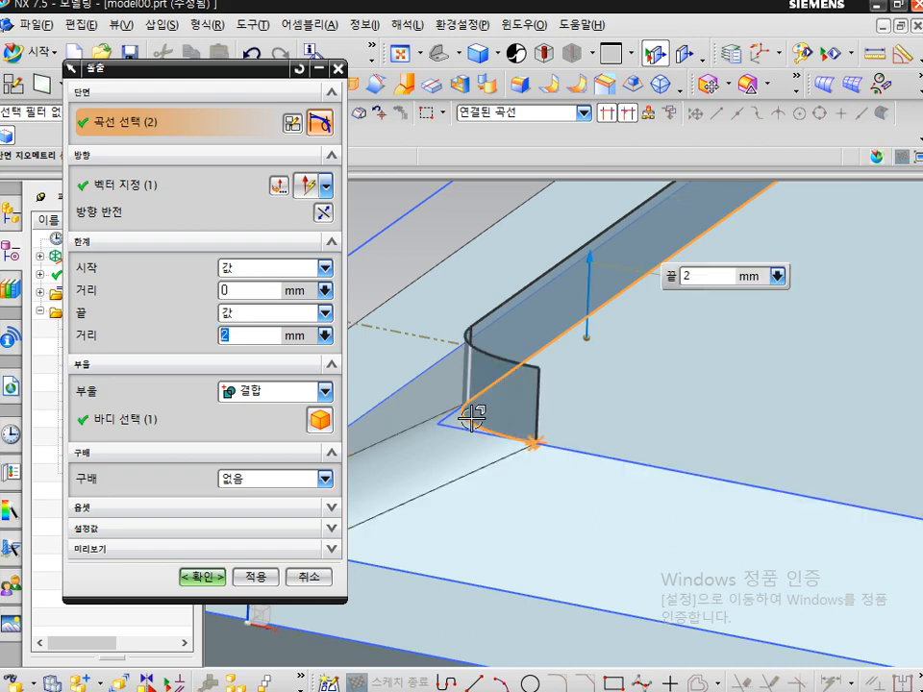
{"action": "left_click", "coordinate": [600, 452]}
{"action": "scroll", "coordinate": [600, 461], "scroll_direction": "down", "scroll_amount": 5}
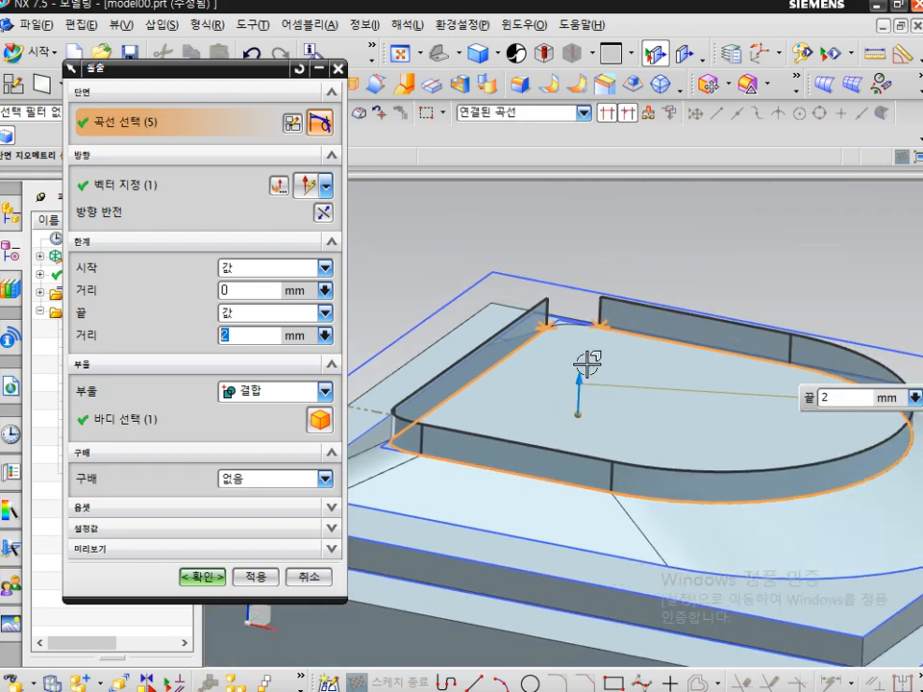
{"action": "scroll", "coordinate": [577, 317], "scroll_direction": "up", "scroll_amount": 2}
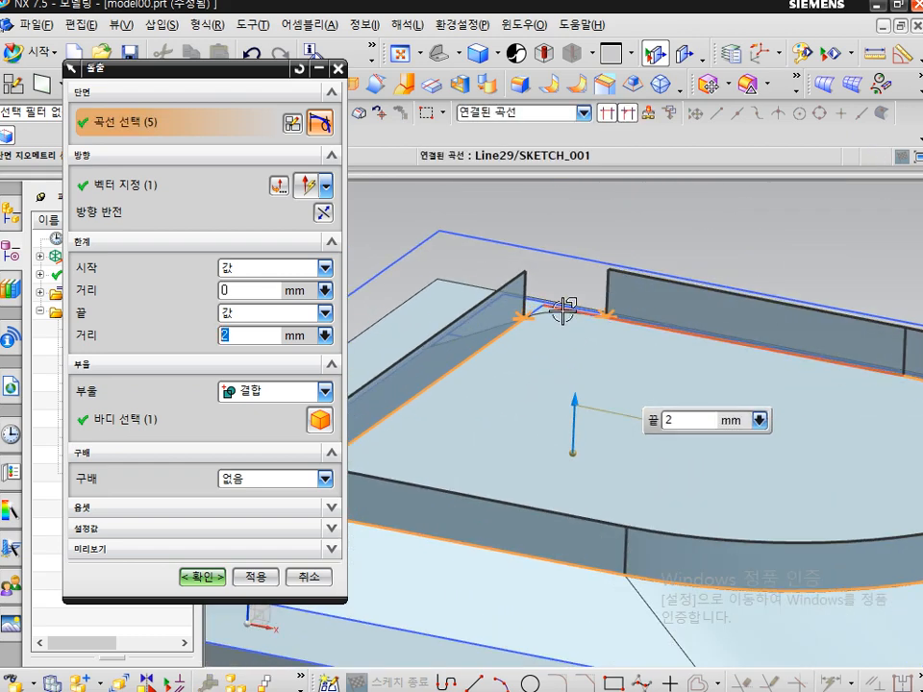
{"action": "left_click", "coordinate": [554, 311]}
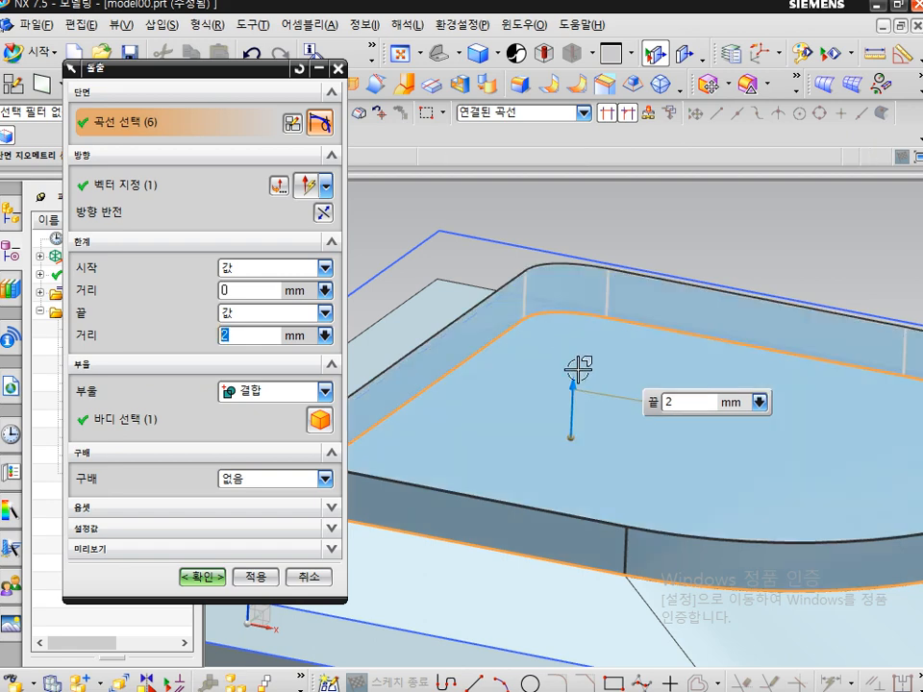
Step: Extrude the D-shaped outline upward 8 mm, uniting it with the existing body
{"action": "scroll", "coordinate": [580, 369], "scroll_direction": "down", "scroll_amount": 3}
{"action": "key", "text": "ctrl+alt+f"}
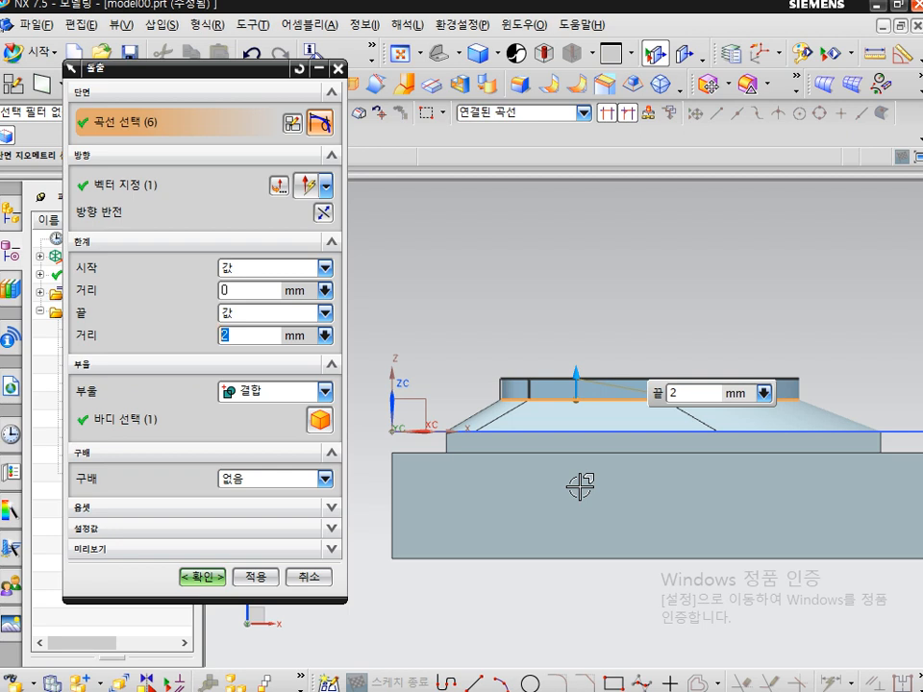
{"action": "left_click_drag", "start_coordinate": [575, 375], "coordinate": [578, 313]}
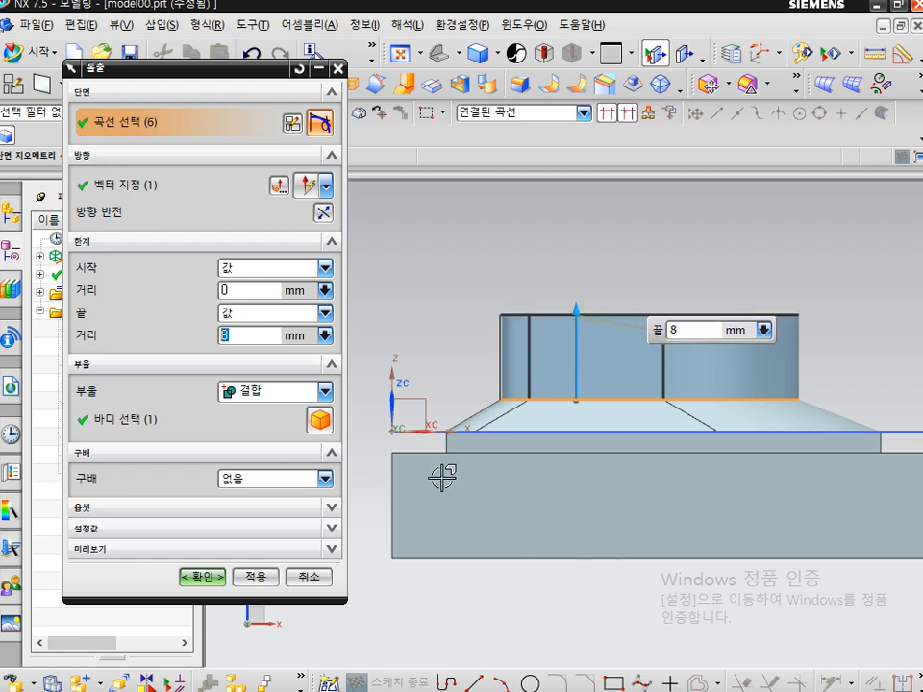
{"action": "left_click", "coordinate": [210, 579]}
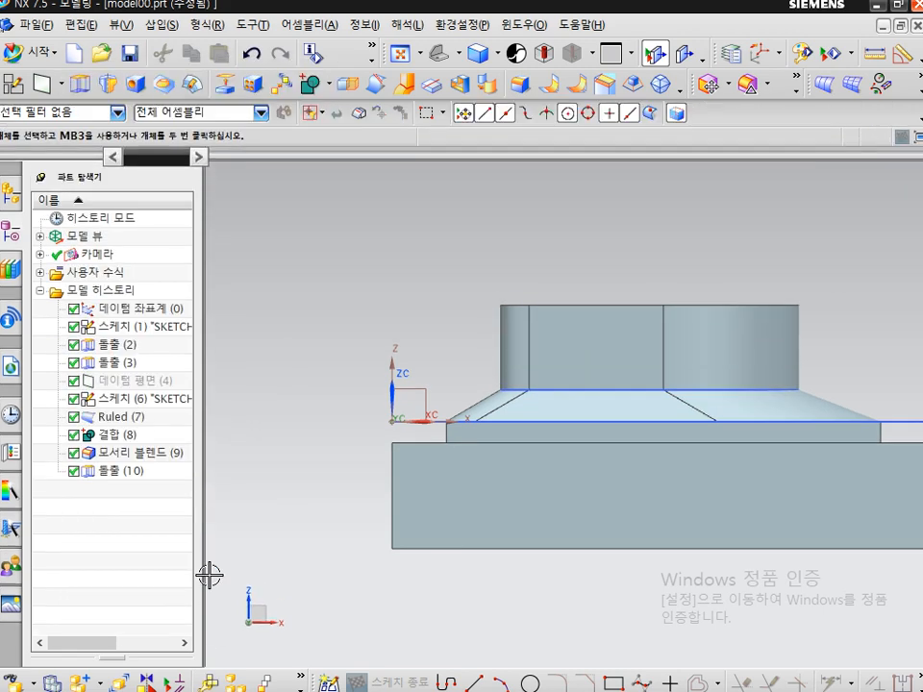
{"action": "mouse_move", "coordinate": [317, 567]}
{"action": "middle_mouse_down"}
{"action": "mouse_move", "coordinate": [428, 556]}
{"action": "mouse_move", "coordinate": [441, 571]}
{"action": "mouse_move", "coordinate": [472, 548]}
{"action": "middle_mouse_up"}
{"action": "scroll", "coordinate": [524, 465], "scroll_direction": "up", "scroll_amount": 2}
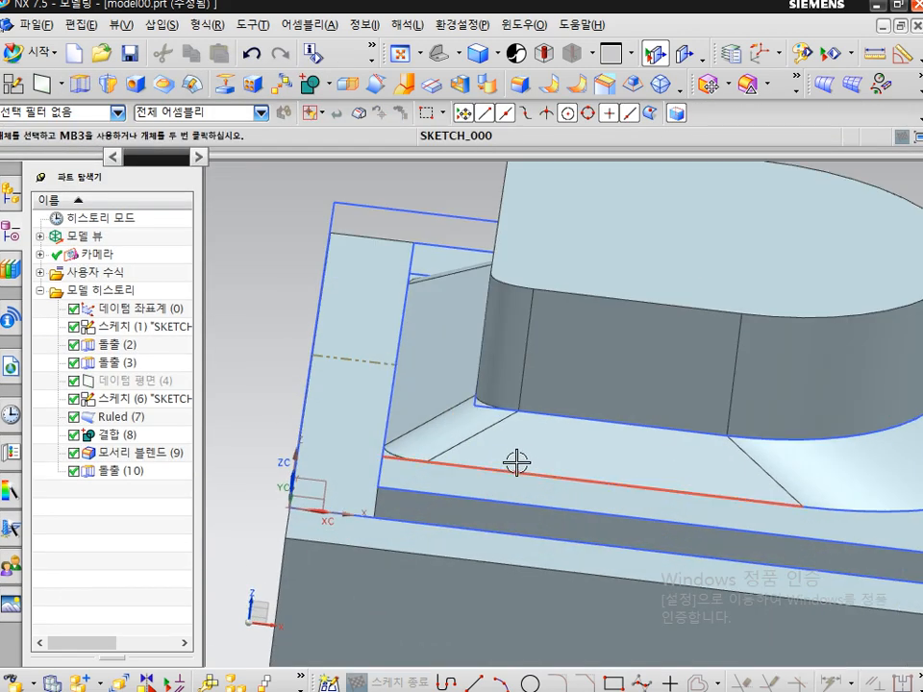
{"action": "key", "text": "ctrl+2"}
{"action": "mouse_move", "coordinate": [465, 452]}
{"action": "left_mouse_down"}
{"action": "mouse_move", "coordinate": [435, 413]}
{"action": "mouse_move", "coordinate": [457, 470]}
{"action": "mouse_move", "coordinate": [474, 413]}
{"action": "mouse_move", "coordinate": [499, 405]}
{"action": "left_mouse_up"}
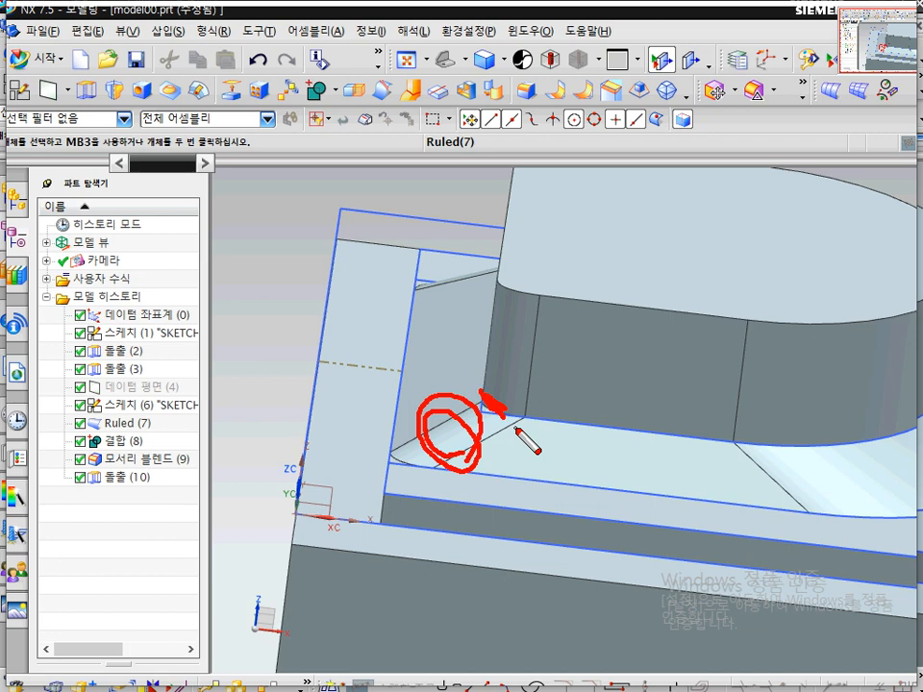
{"action": "key", "text": "Escape"}
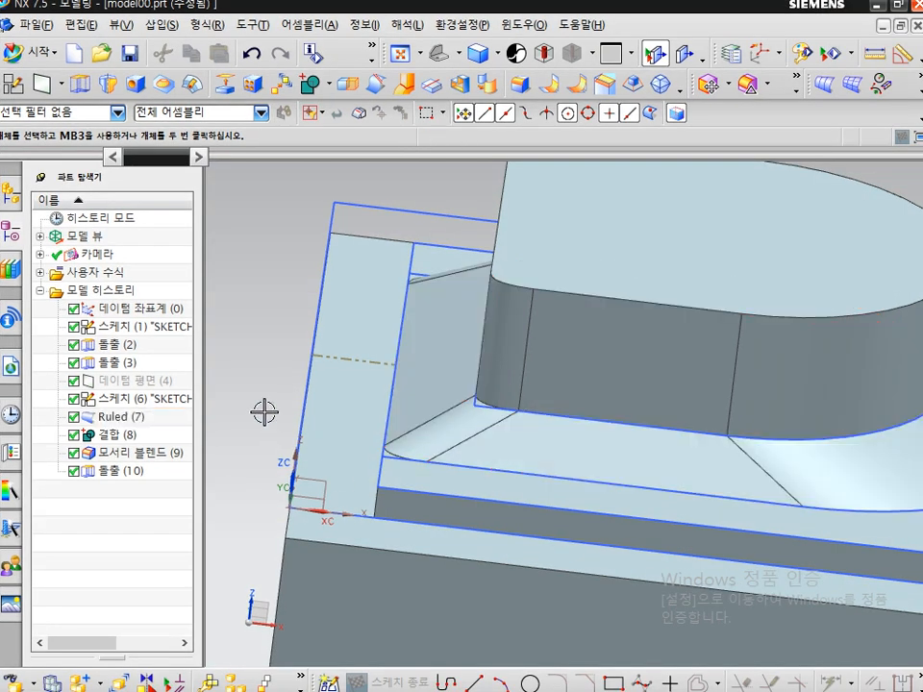
{"action": "scroll", "coordinate": [240, 334], "scroll_direction": "down", "scroll_amount": 5}
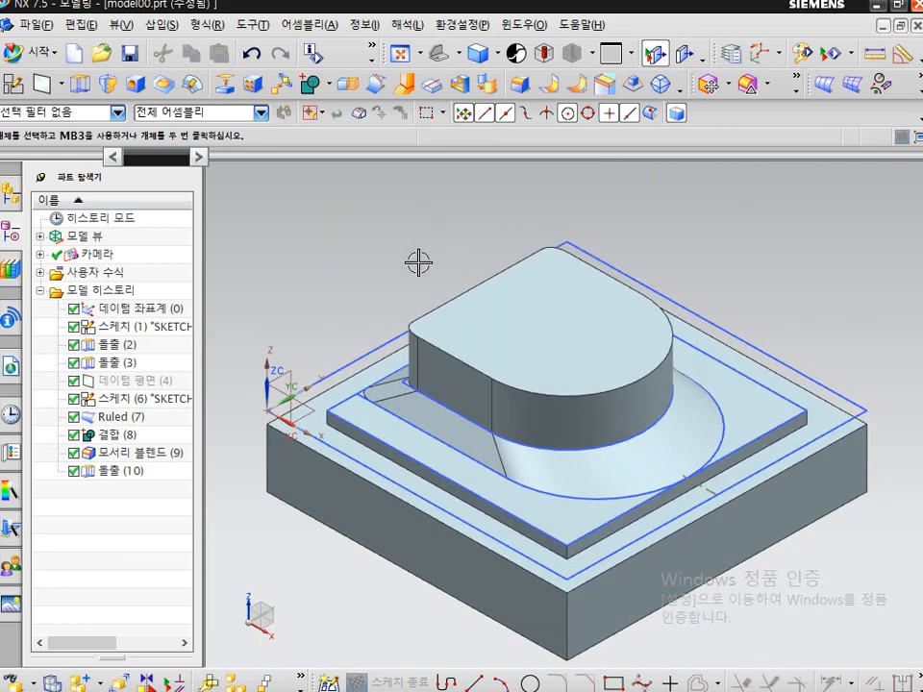
{"action": "scroll", "coordinate": [414, 263], "scroll_direction": "down", "scroll_amount": 3}
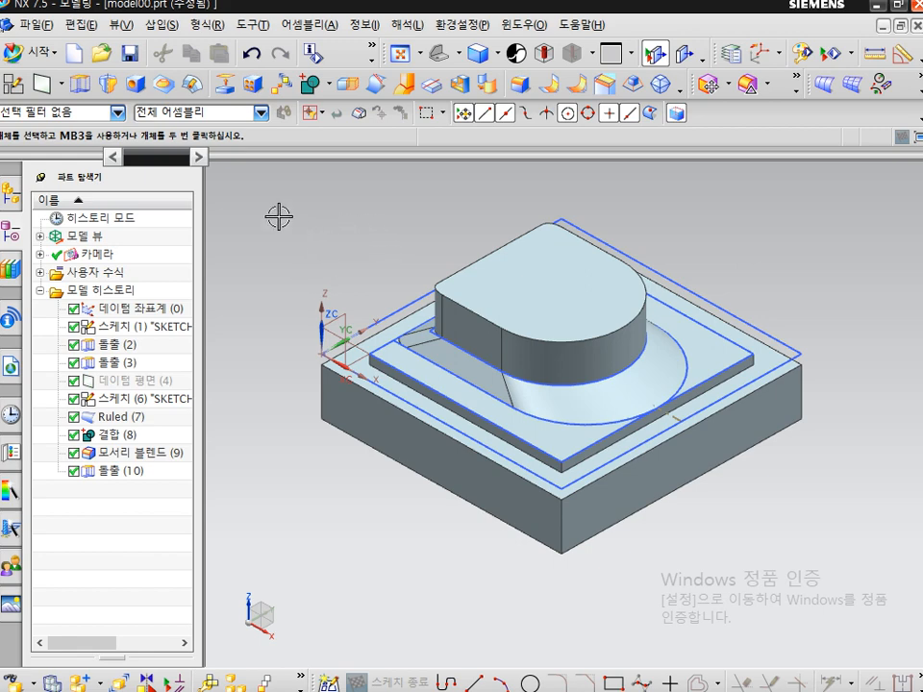
Step: Create a datum plane midway between the base block's front and back side faces
{"action": "left_click", "coordinate": [45, 86]}
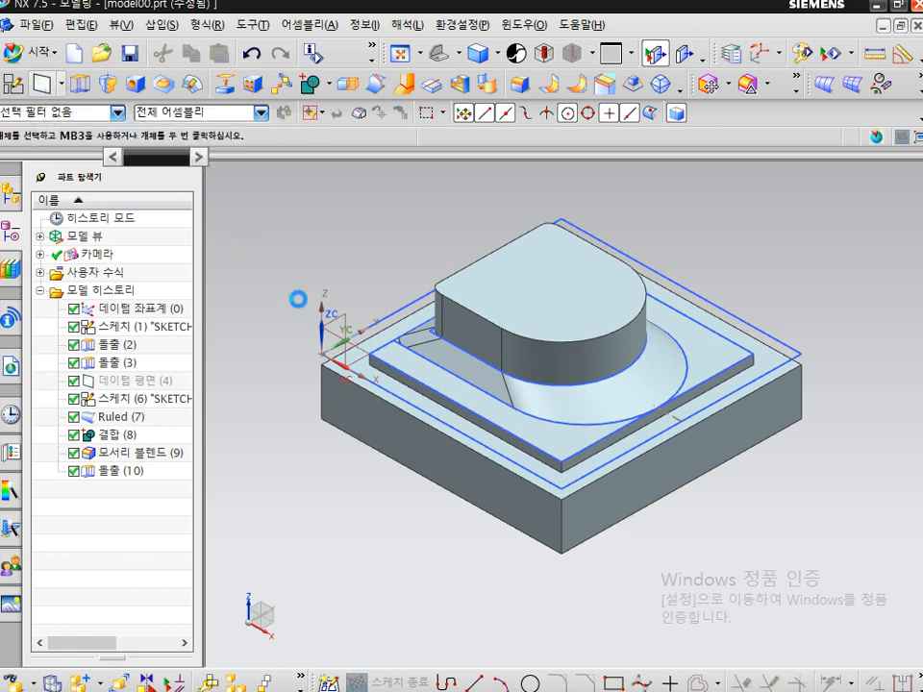
{"action": "left_click", "coordinate": [411, 447]}
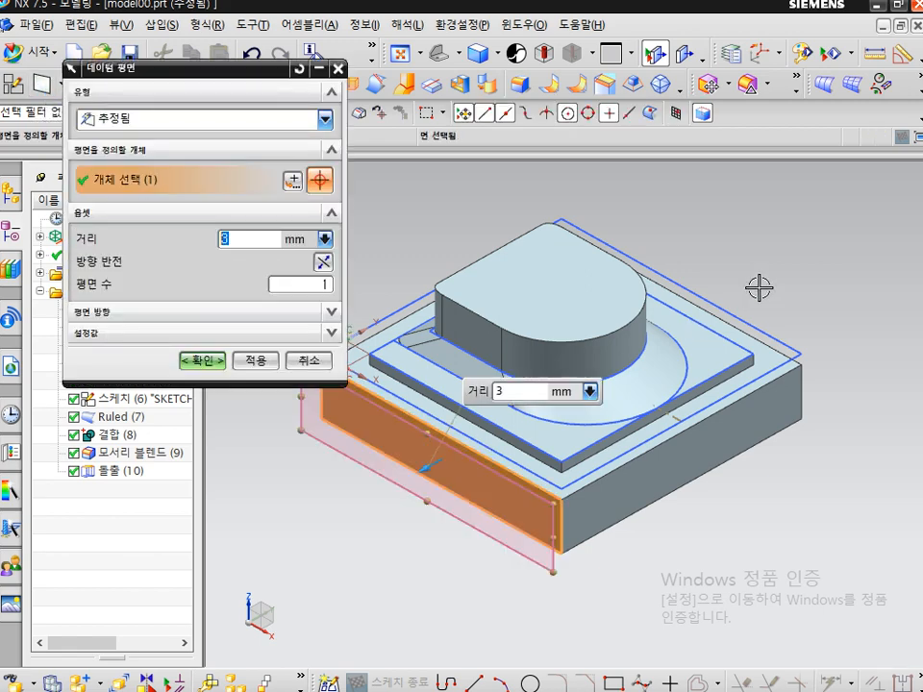
{"action": "middle_click_drag", "start_coordinate": [766, 274], "coordinate": [725, 290]}
{"action": "left_click", "coordinate": [723, 299]}
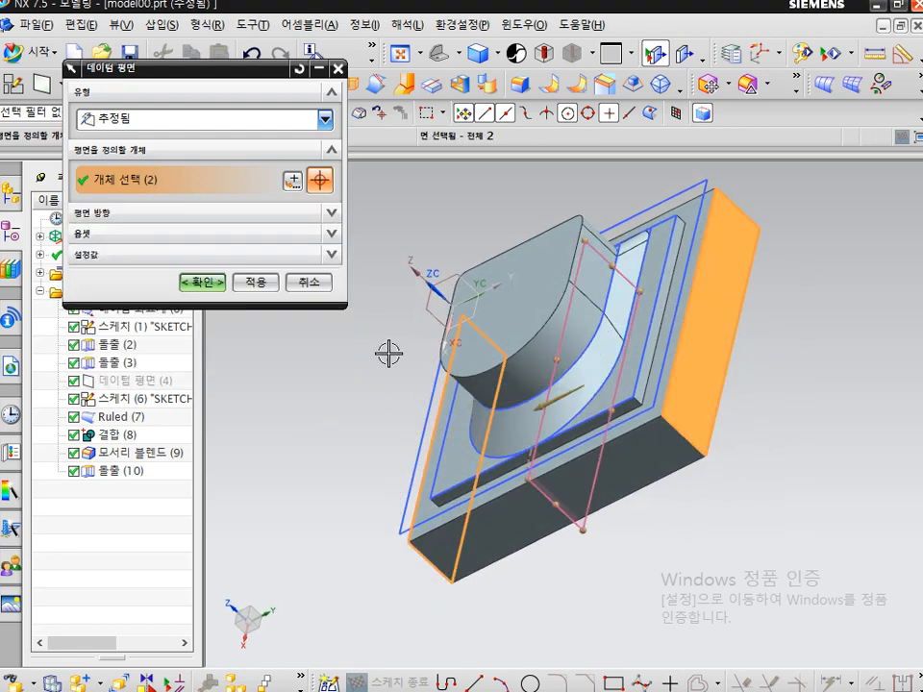
{"action": "left_click", "coordinate": [195, 283]}
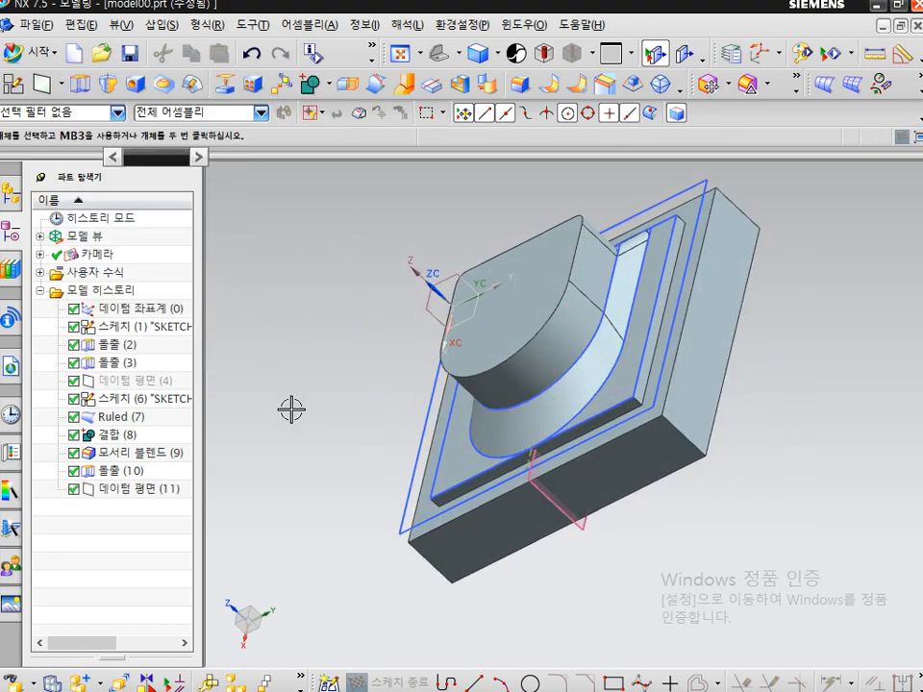
{"action": "middle_click_drag", "start_coordinate": [323, 429], "coordinate": [410, 409]}
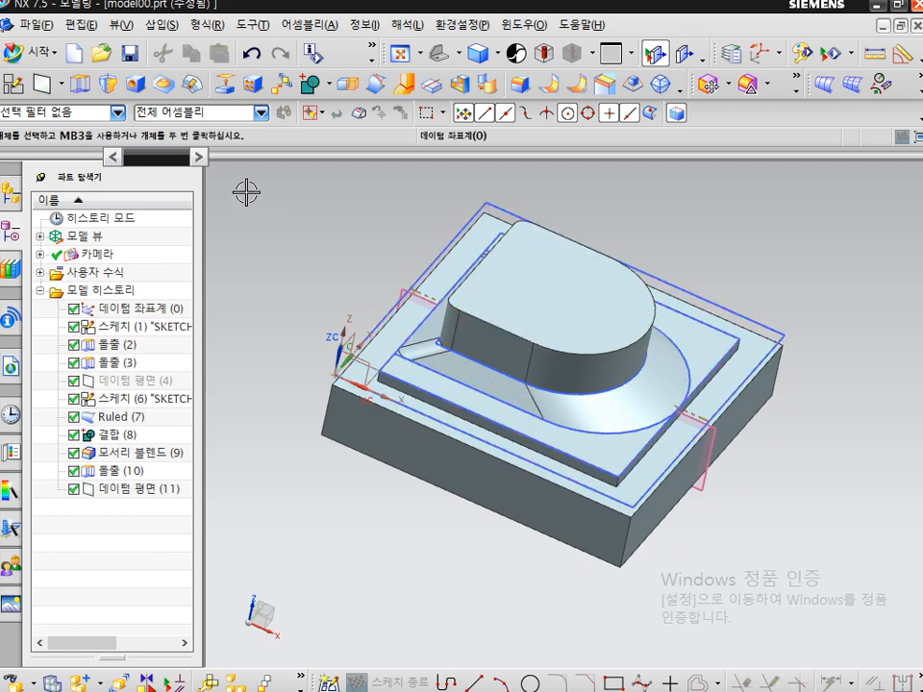
Step: Start a new sketch on the datum plane through the middle of the block
{"action": "left_click", "coordinate": [13, 88]}
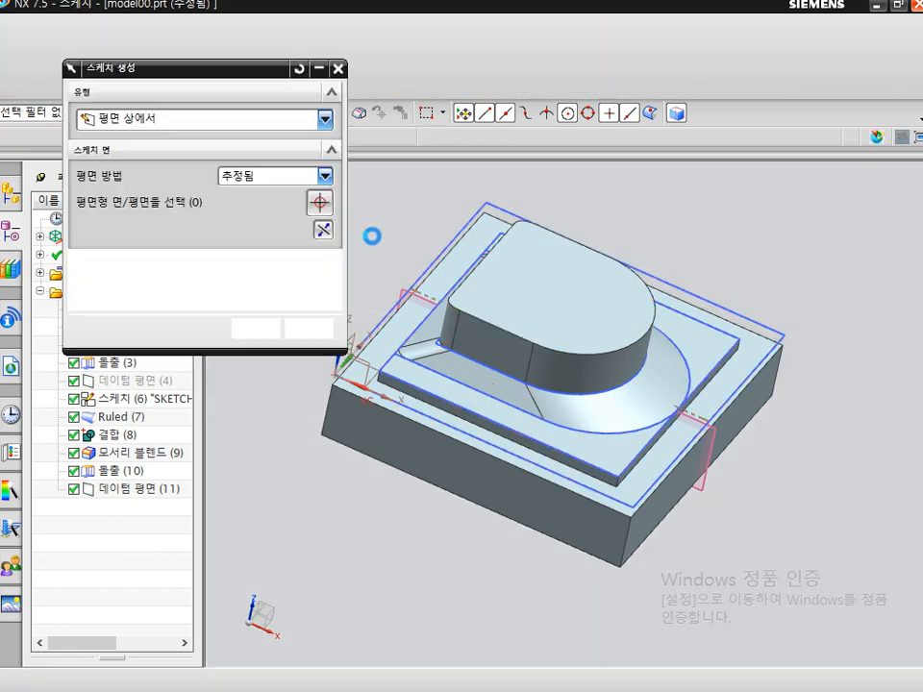
{"action": "left_click", "coordinate": [380, 290]}
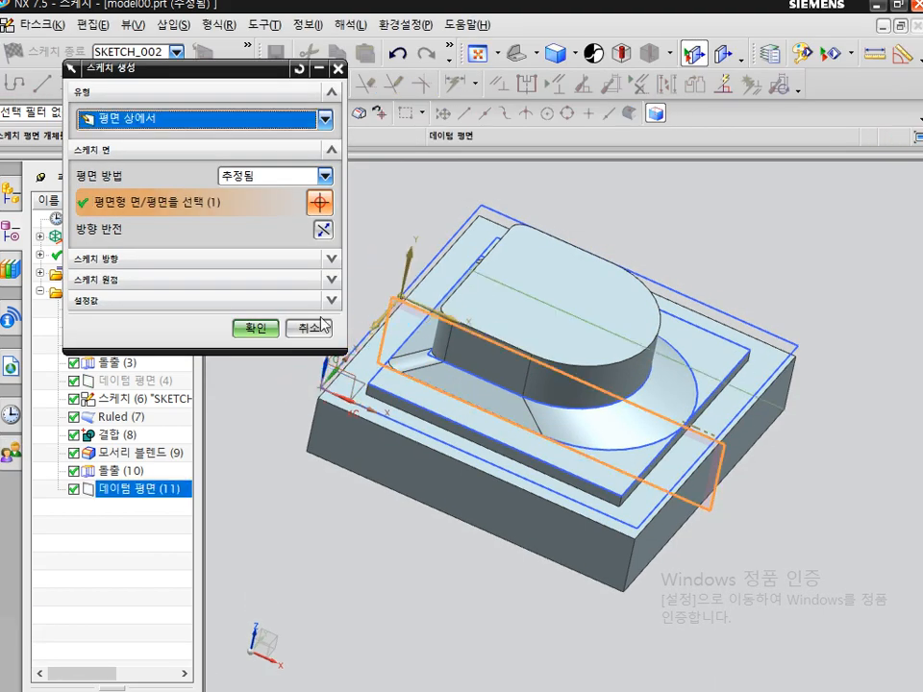
{"action": "left_click", "coordinate": [260, 328]}
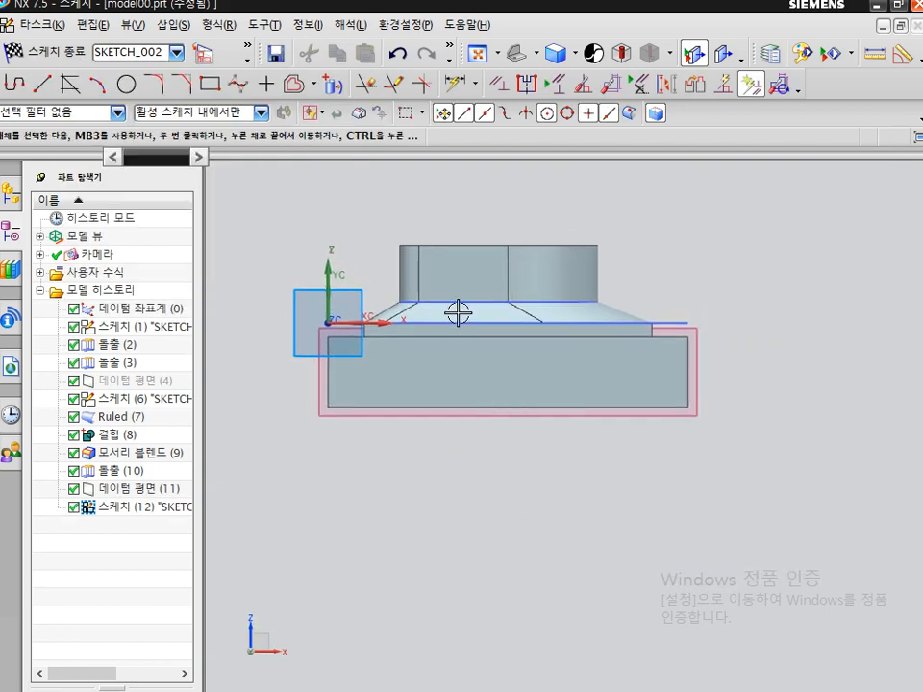
Step: Sketch a shallow upward-bulging arc across the upper boss, starting at about XC 6.5, YC 6 and ending beyond the boss's opposite side
{"action": "scroll", "coordinate": [448, 284], "scroll_direction": "up", "scroll_amount": 1}
{"action": "key", "text": "a"}
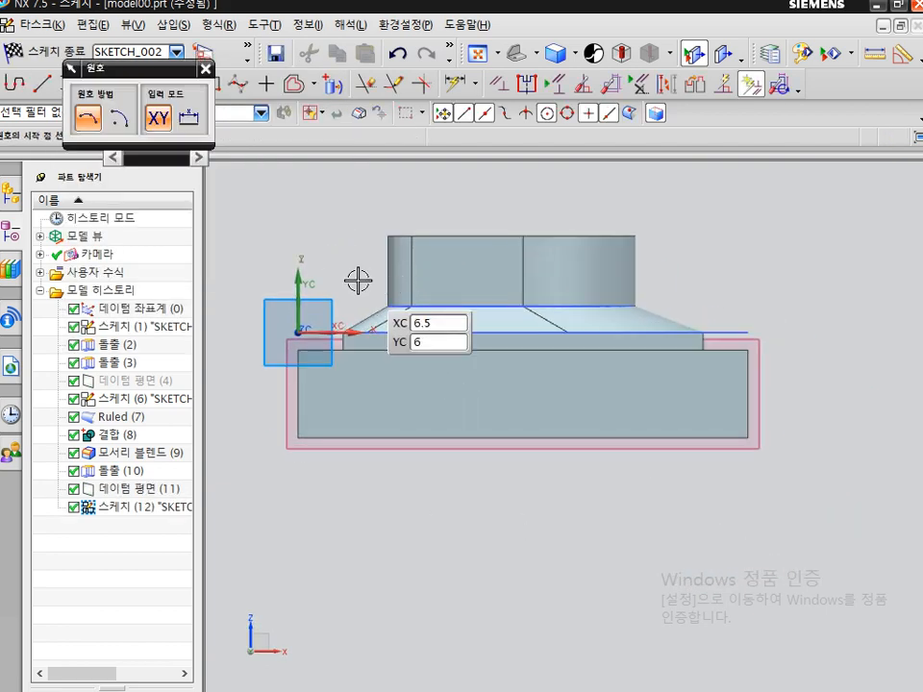
{"action": "left_click", "coordinate": [358, 280]}
{"action": "left_click", "coordinate": [673, 283]}
{"action": "key", "text": "Escape"}
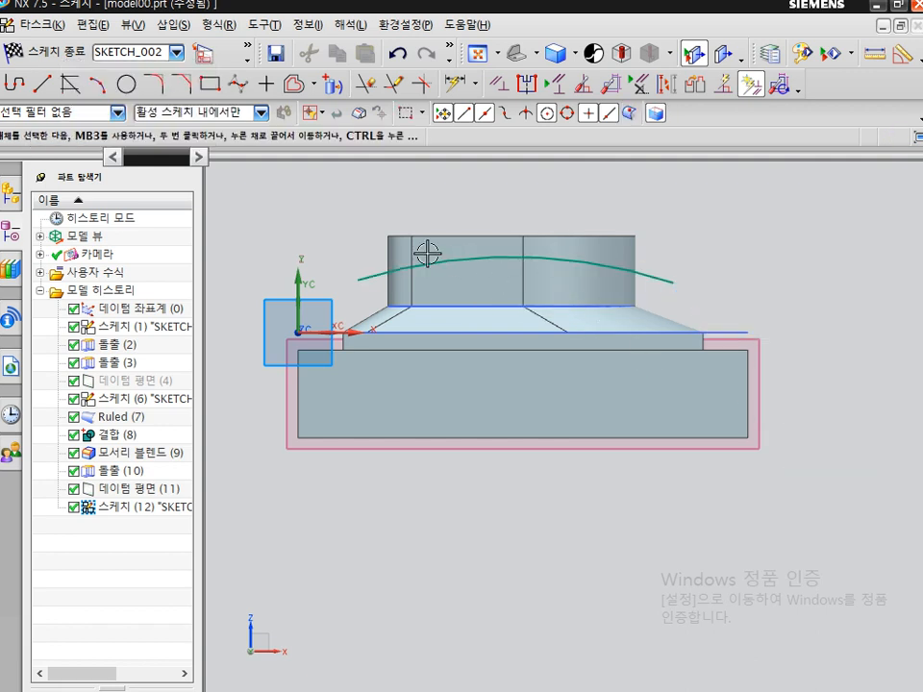
{"action": "key", "text": "ctrl+2"}
{"action": "left_click_drag", "start_coordinate": [387, 227], "coordinate": [412, 247]}
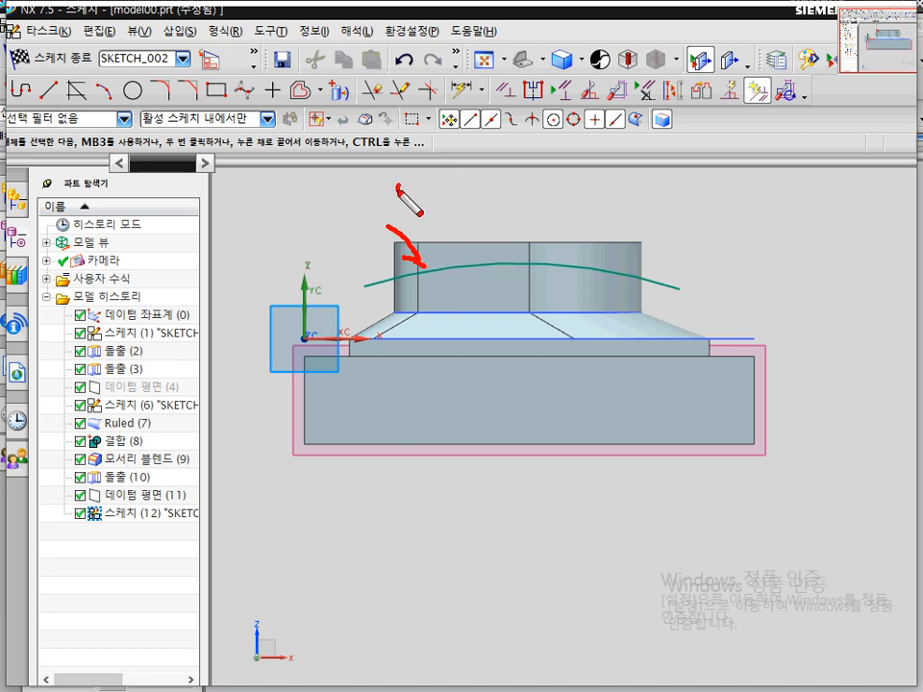
{"action": "mouse_move", "coordinate": [395, 184]}
{"action": "left_mouse_down"}
{"action": "mouse_move", "coordinate": [446, 212]}
{"action": "mouse_move", "coordinate": [449, 185]}
{"action": "left_mouse_up"}
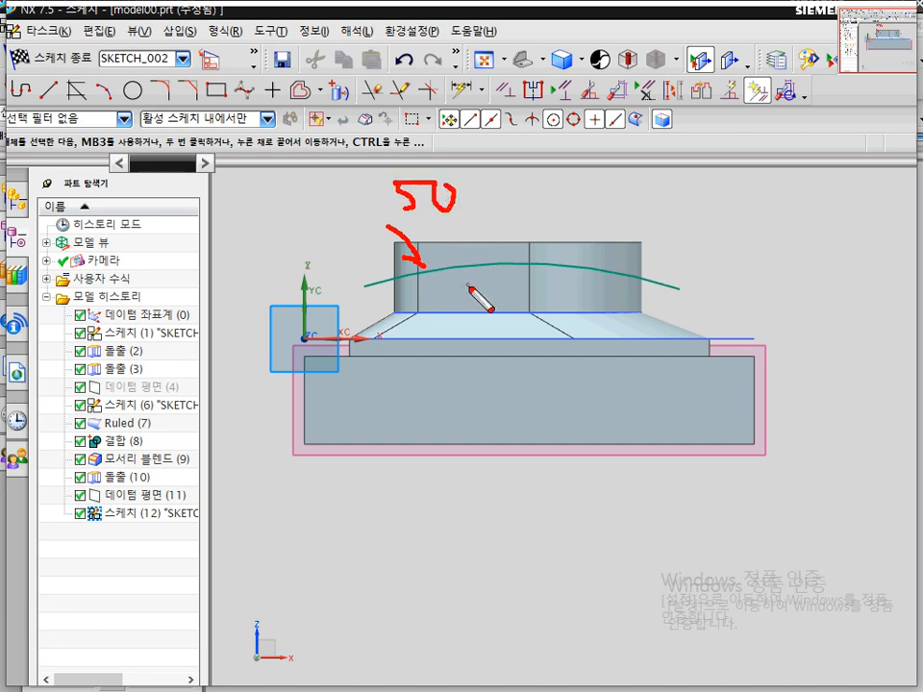
{"action": "mouse_move", "coordinate": [533, 270]}
{"action": "left_mouse_down"}
{"action": "mouse_move", "coordinate": [474, 405]}
{"action": "mouse_move", "coordinate": [487, 556]}
{"action": "mouse_move", "coordinate": [502, 562]}
{"action": "mouse_move", "coordinate": [464, 587]}
{"action": "left_mouse_up"}
{"action": "left_click_drag", "start_coordinate": [465, 537], "coordinate": [501, 602]}
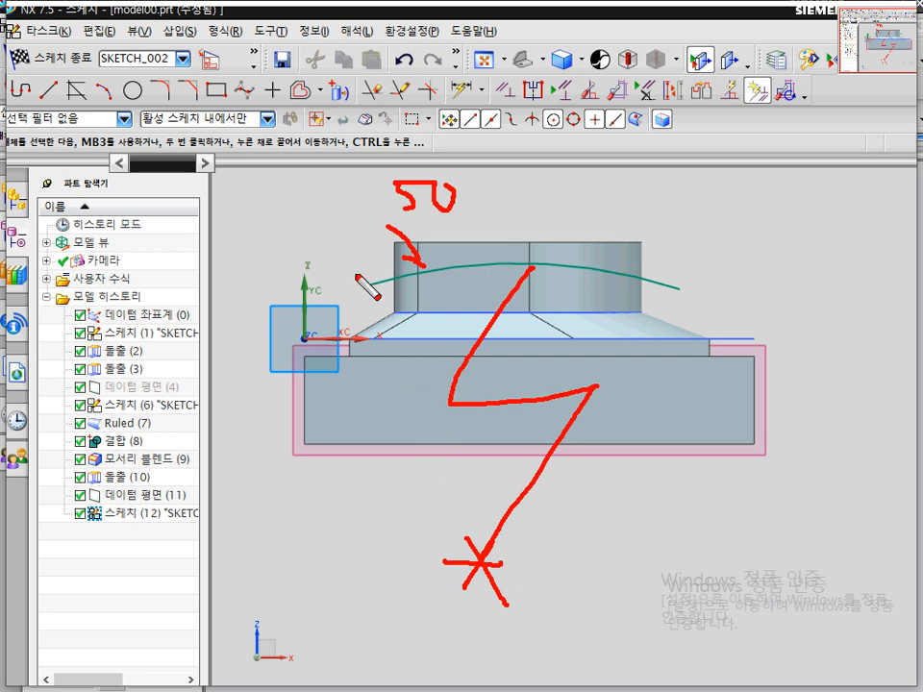
{"action": "mouse_move", "coordinate": [332, 280]}
{"action": "left_mouse_down"}
{"action": "mouse_move", "coordinate": [367, 318]}
{"action": "mouse_move", "coordinate": [395, 317]}
{"action": "left_mouse_up"}
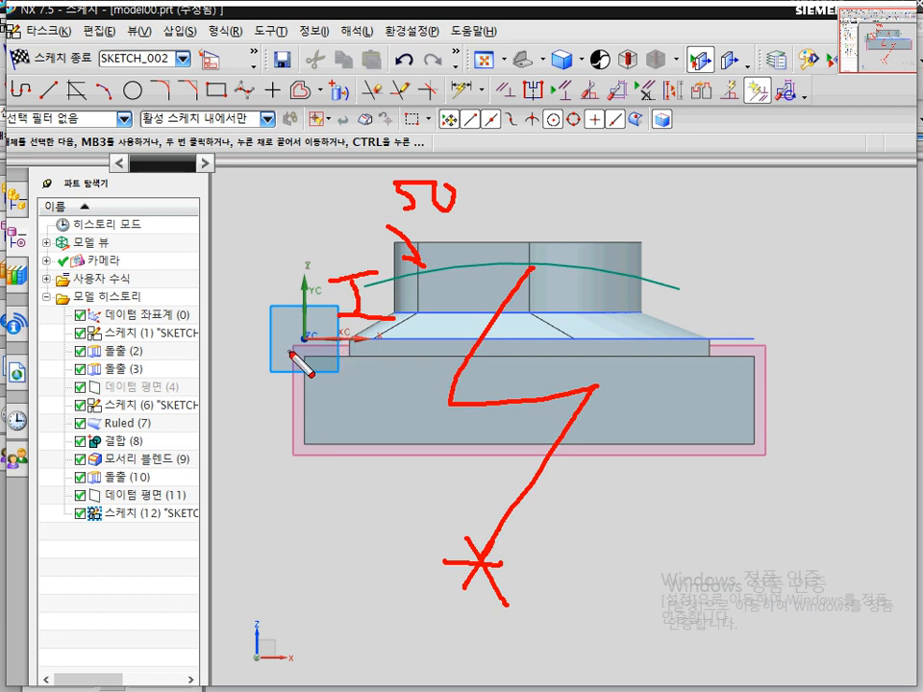
{"action": "left_click_drag", "start_coordinate": [288, 354], "coordinate": [367, 352]}
{"action": "left_click_drag", "start_coordinate": [363, 276], "coordinate": [290, 294]}
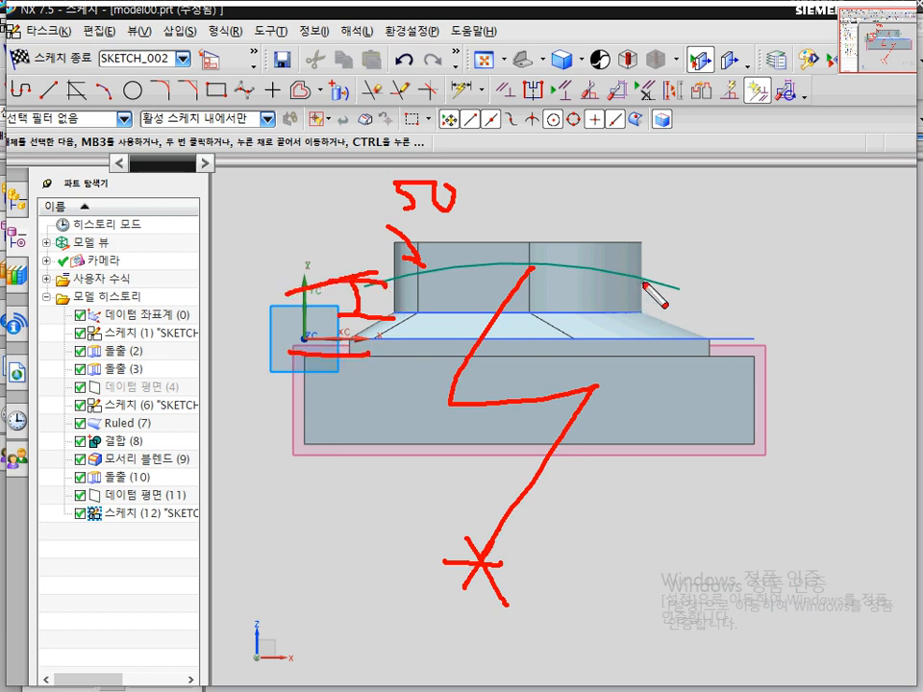
{"action": "left_click_drag", "start_coordinate": [645, 284], "coordinate": [704, 286]}
{"action": "left_click_drag", "start_coordinate": [662, 352], "coordinate": [736, 350]}
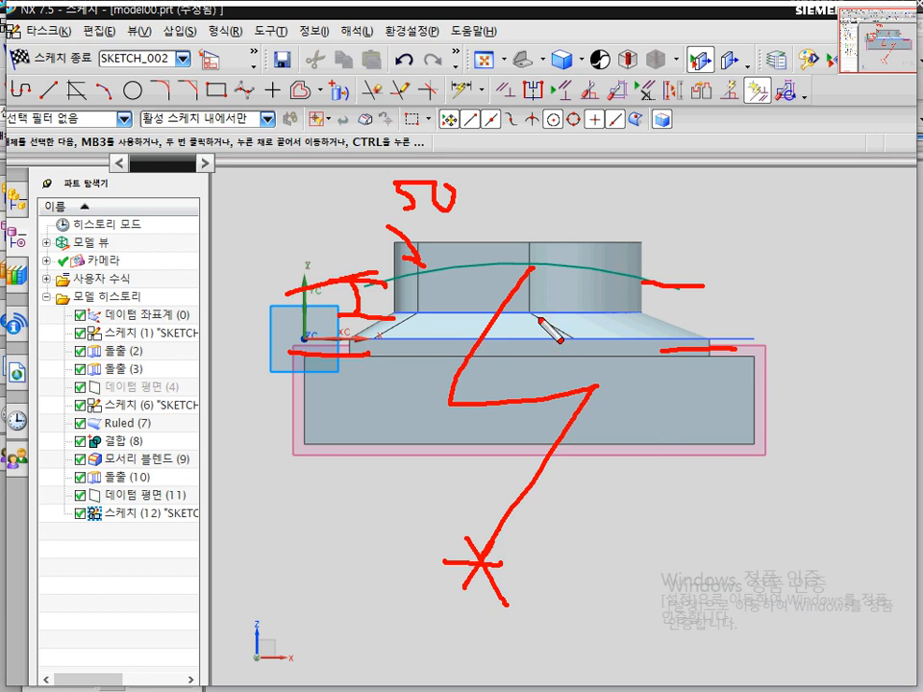
{"action": "mouse_move", "coordinate": [507, 335]}
{"action": "left_mouse_down"}
{"action": "mouse_move", "coordinate": [600, 393]}
{"action": "mouse_move", "coordinate": [480, 608]}
{"action": "left_mouse_up"}
{"action": "key", "text": "Escape"}
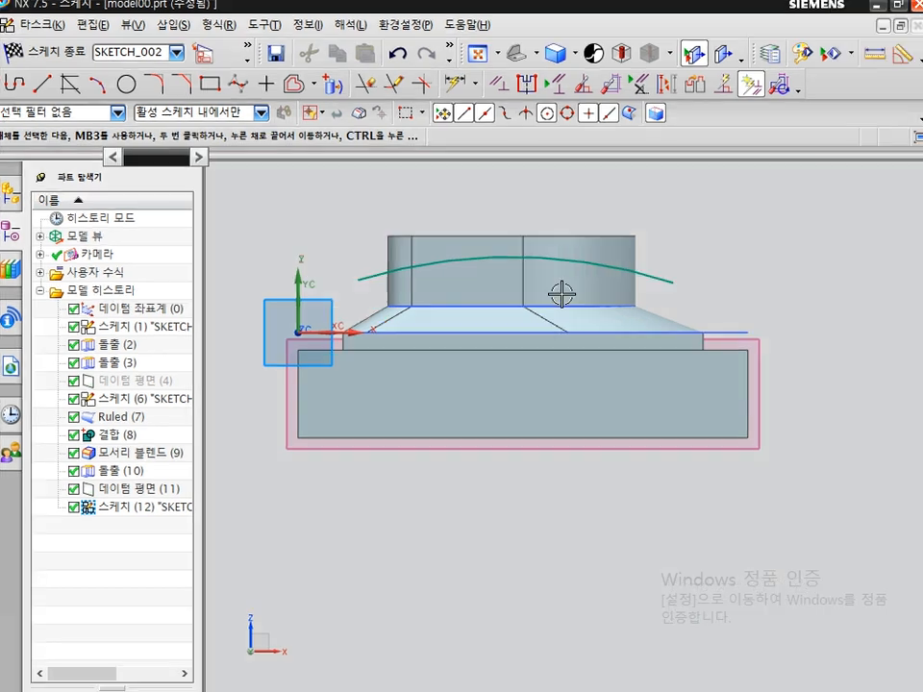
{"action": "key", "text": "ctrl+2"}
{"action": "mouse_move", "coordinate": [553, 286]}
{"action": "left_mouse_down"}
{"action": "mouse_move", "coordinate": [556, 302]}
{"action": "mouse_move", "coordinate": [496, 263]}
{"action": "mouse_move", "coordinate": [555, 302]}
{"action": "left_mouse_up"}
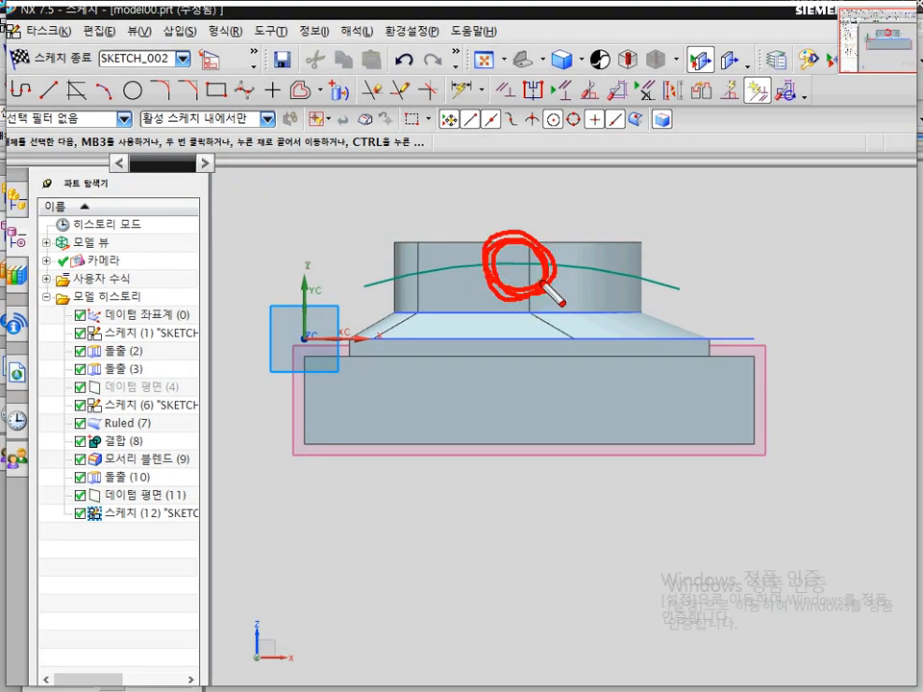
{"action": "key", "text": "Escape"}
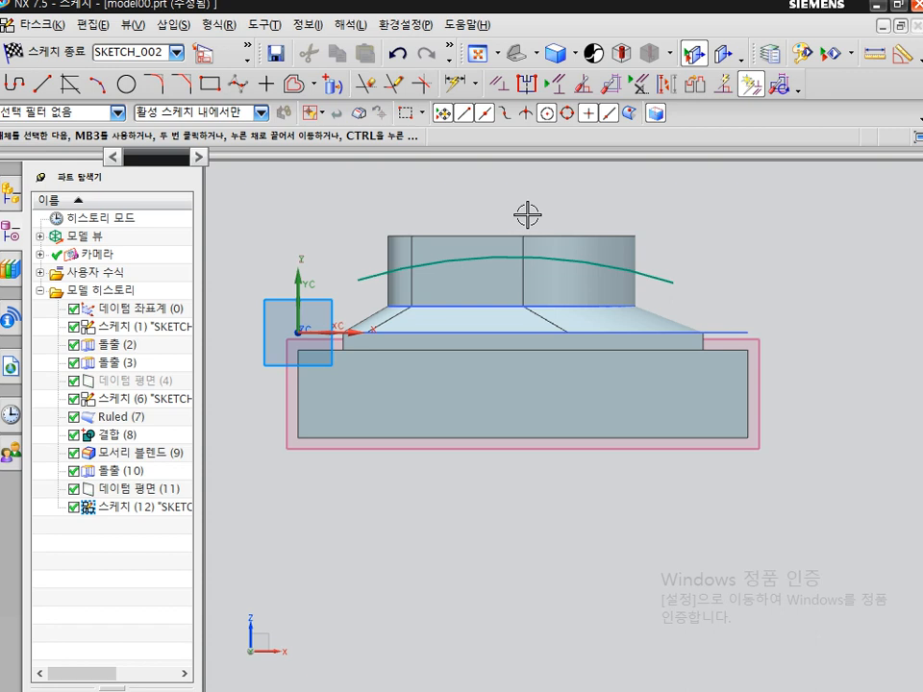
{"action": "key", "text": "ctrl+2"}
{"action": "left_click_drag", "start_coordinate": [507, 264], "coordinate": [530, 267]}
{"action": "left_click_drag", "start_coordinate": [517, 267], "coordinate": [522, 314]}
{"action": "left_click_drag", "start_coordinate": [507, 312], "coordinate": [533, 317]}
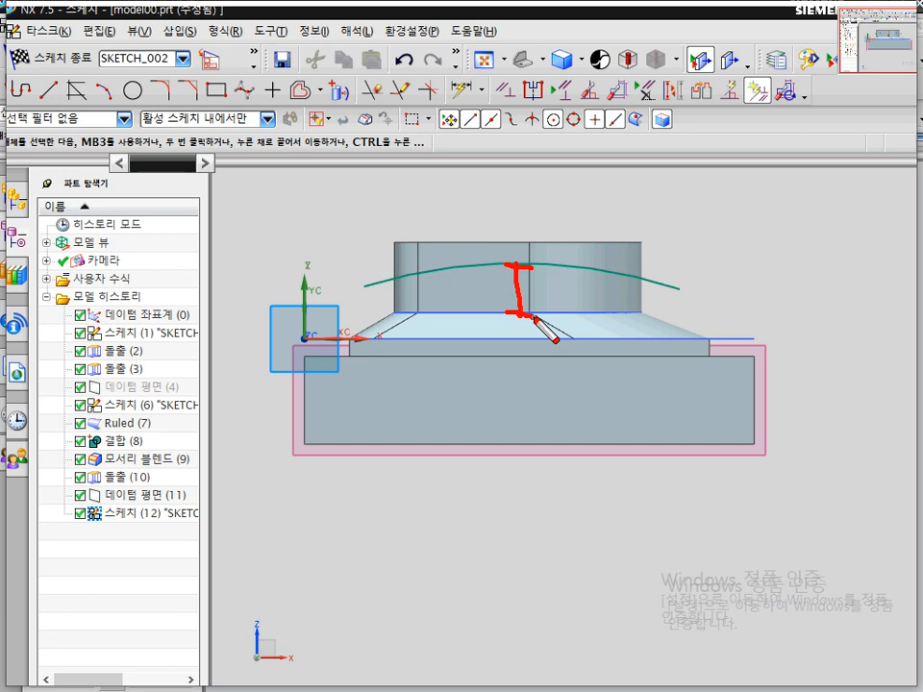
{"action": "key", "text": "Escape"}
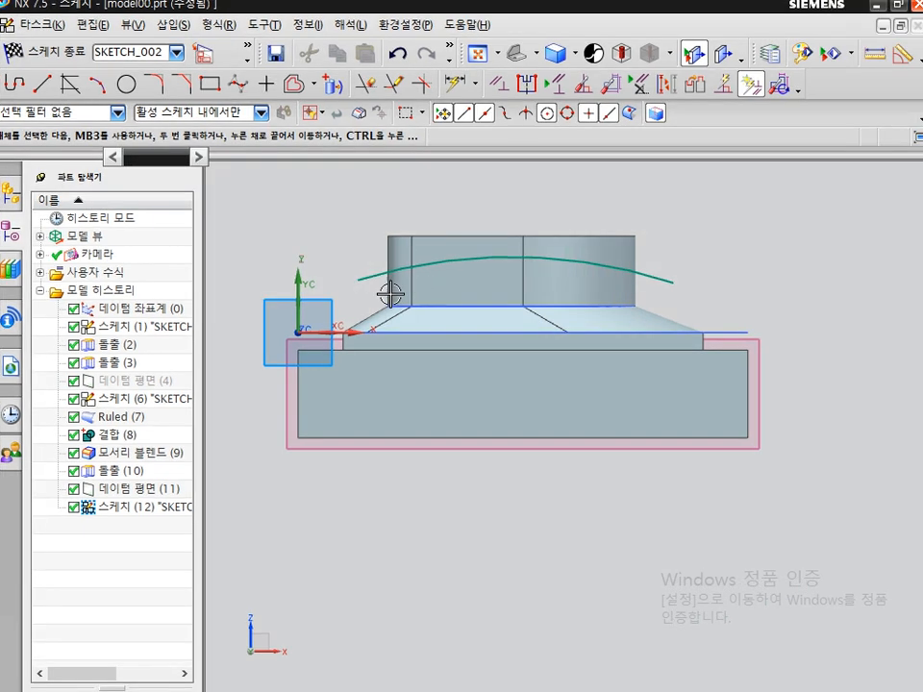
{"action": "middle_click_drag", "start_coordinate": [315, 233], "coordinate": [350, 264]}
{"action": "key", "text": "ctrl+2"}
{"action": "mouse_move", "coordinate": [382, 254]}
{"action": "left_mouse_down"}
{"action": "mouse_move", "coordinate": [374, 329]}
{"action": "mouse_move", "coordinate": [388, 326]}
{"action": "mouse_move", "coordinate": [384, 314]}
{"action": "left_mouse_up"}
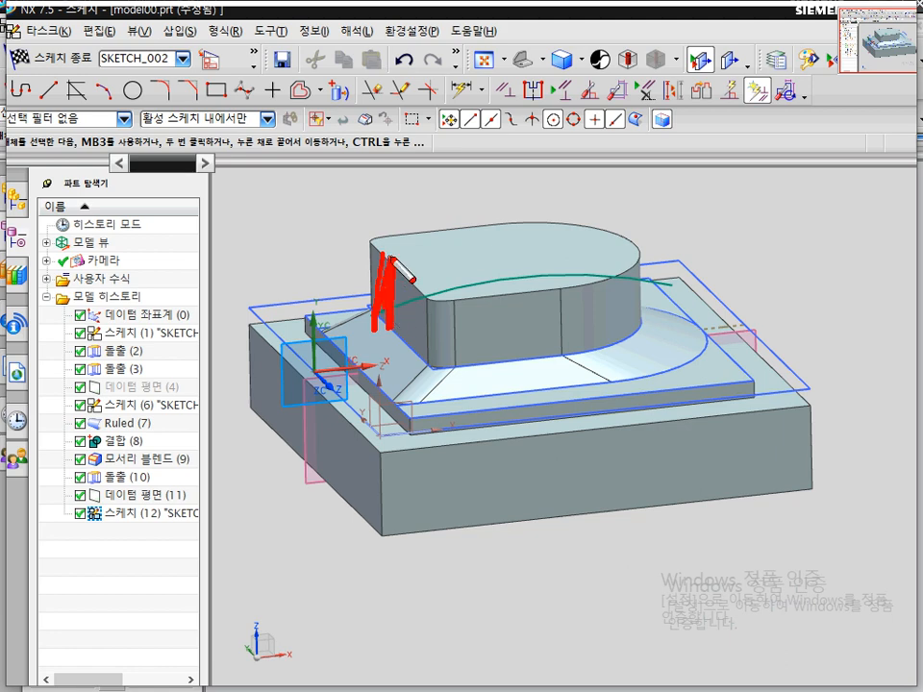
{"action": "key", "text": "Escape"}
{"action": "middle_click_drag", "start_coordinate": [293, 264], "coordinate": [286, 263]}
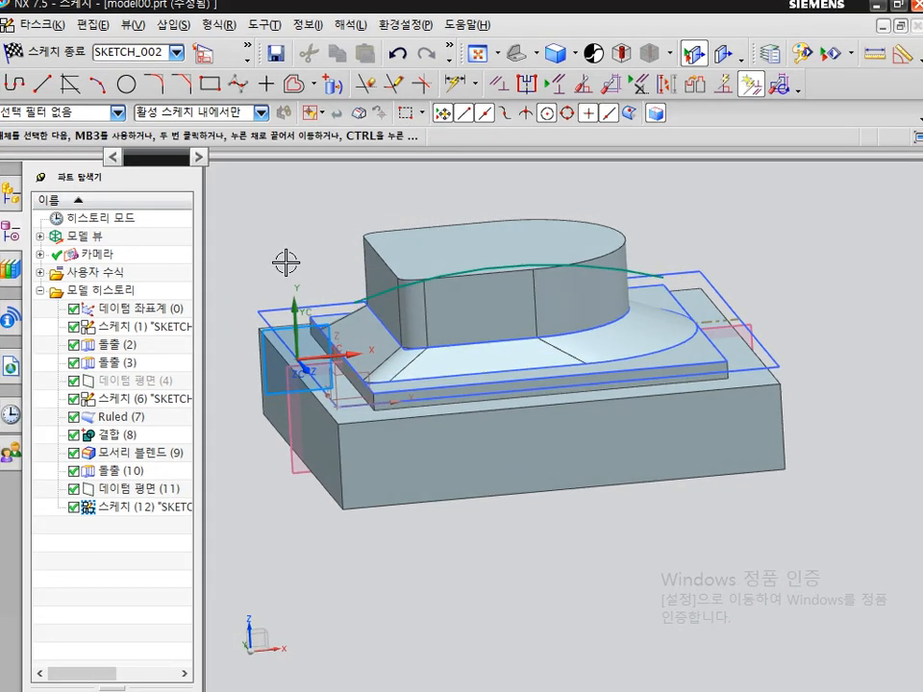
{"action": "key", "text": "F8"}
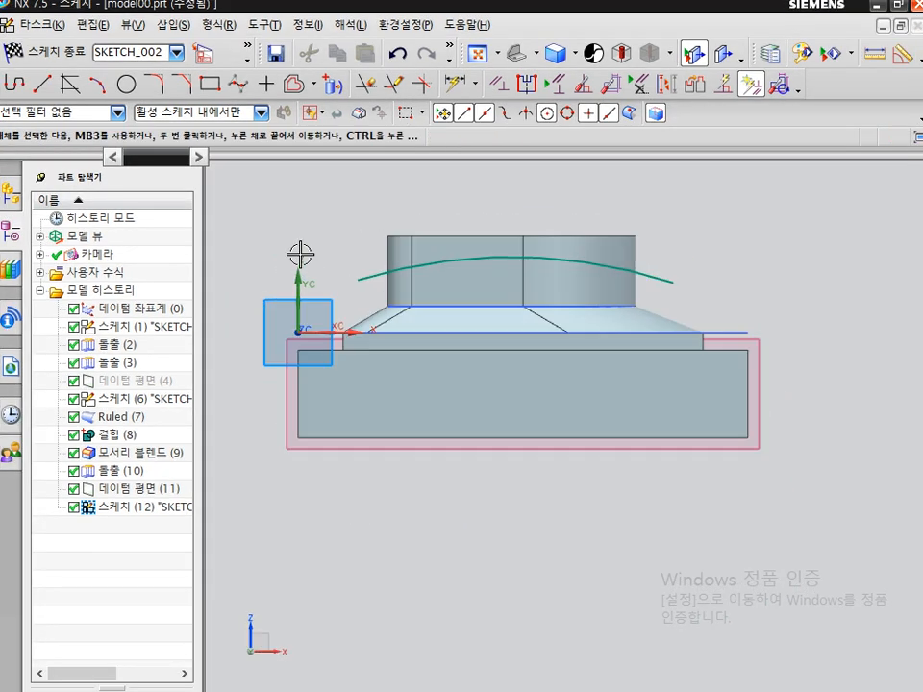
Step: Project the vertical edge at the upper boss's flat end onto the sketch plane as an associative curve
{"action": "left_click", "coordinate": [333, 89]}
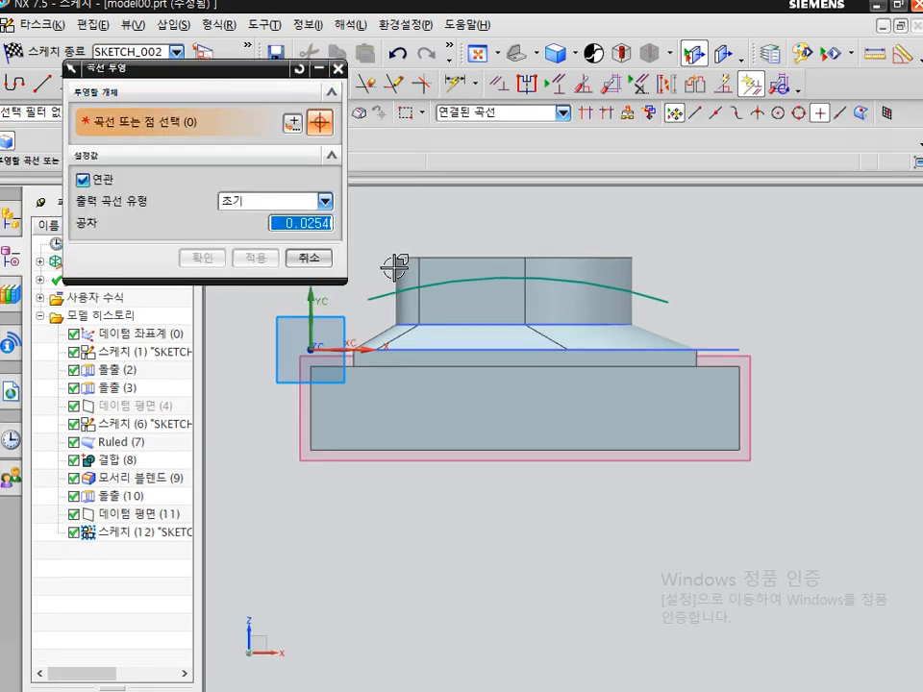
{"action": "left_click", "coordinate": [397, 280]}
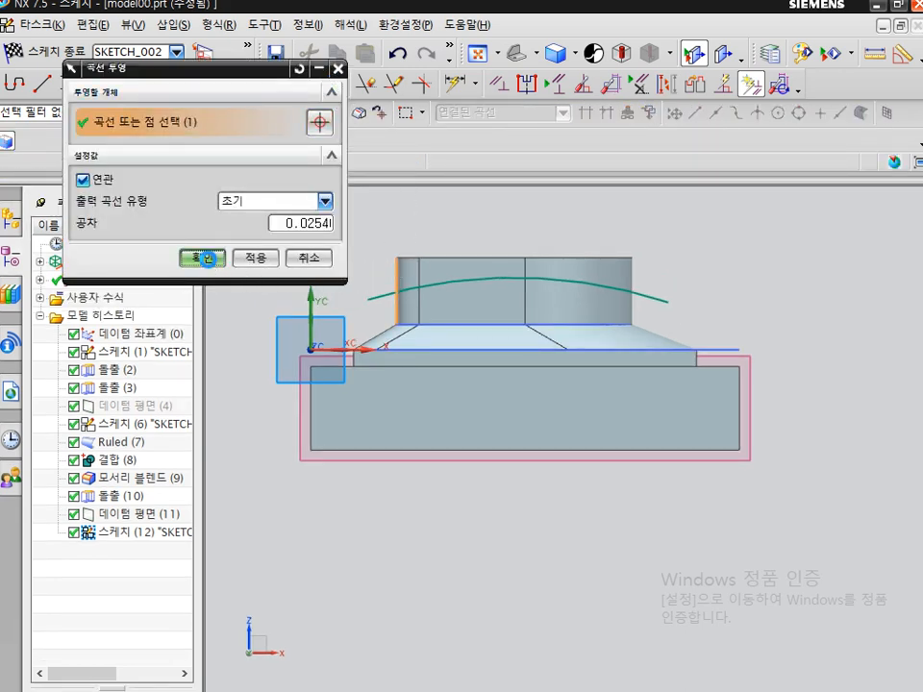
{"action": "left_click", "coordinate": [202, 257]}
{"action": "scroll", "coordinate": [322, 310], "scroll_direction": "up", "scroll_amount": 2}
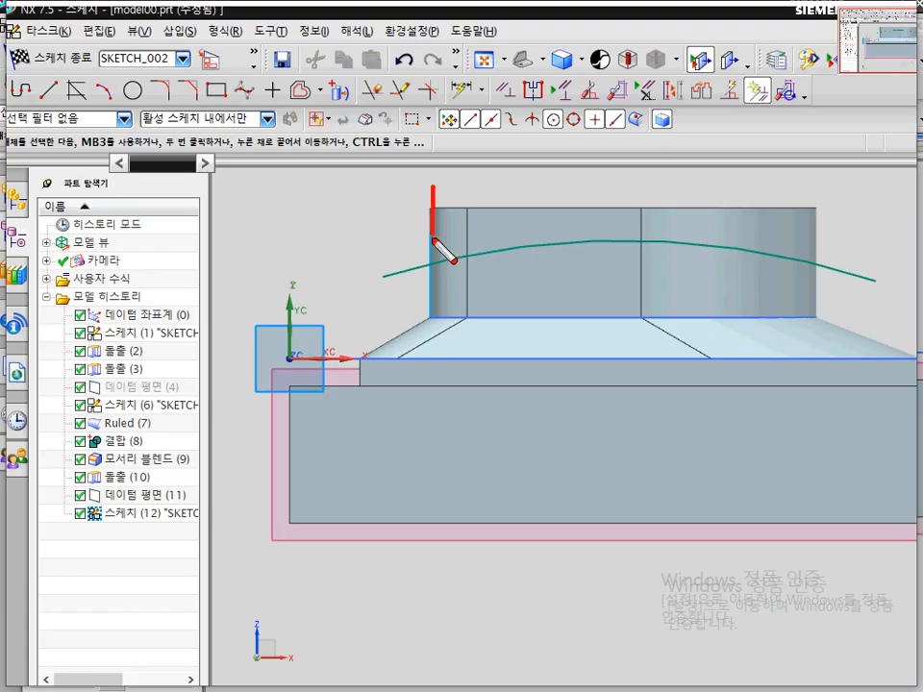
{"action": "left_click_drag", "start_coordinate": [432, 240], "coordinate": [433, 323]}
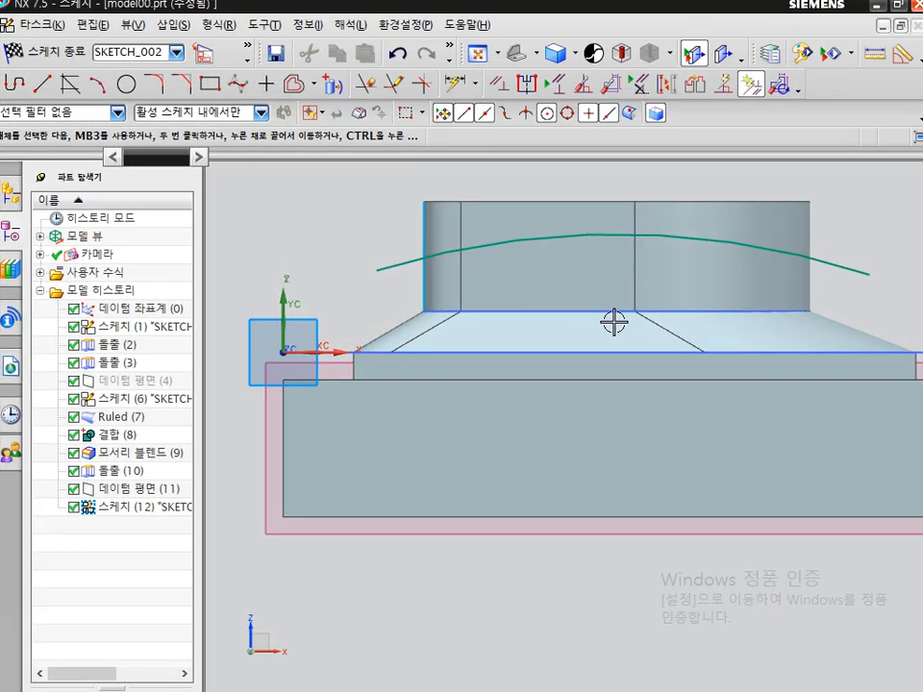
{"action": "mouse_move", "coordinate": [614, 326]}
{"action": "middle_mouse_down"}
{"action": "mouse_move", "coordinate": [847, 279]}
{"action": "mouse_move", "coordinate": [757, 267]}
{"action": "mouse_move", "coordinate": [763, 277]}
{"action": "mouse_move", "coordinate": [725, 256]}
{"action": "middle_mouse_up"}
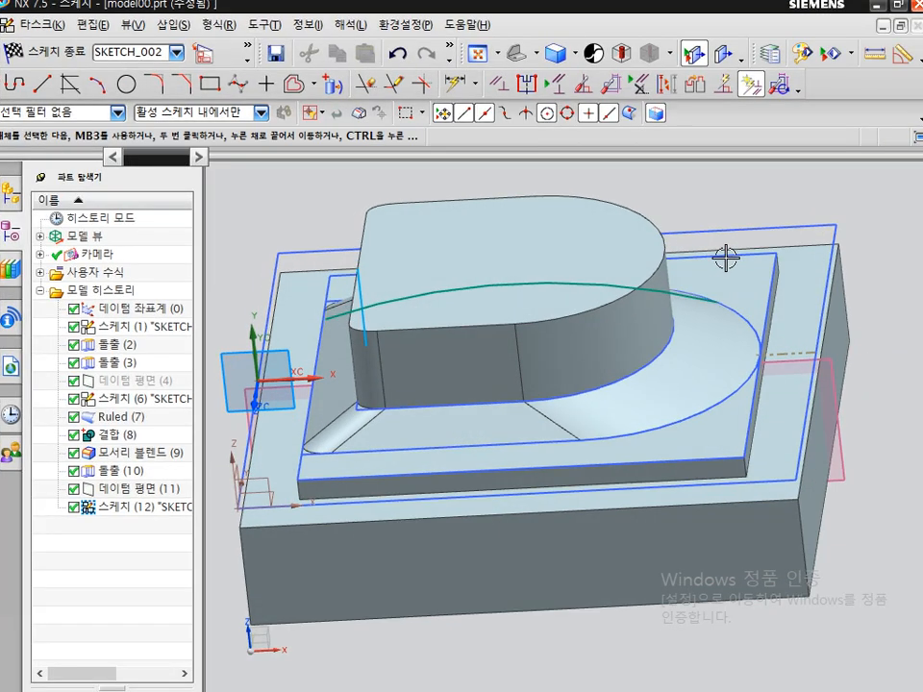
{"action": "mouse_move", "coordinate": [597, 201]}
{"action": "left_mouse_down"}
{"action": "mouse_move", "coordinate": [657, 262]}
{"action": "mouse_move", "coordinate": [521, 351]}
{"action": "left_mouse_up"}
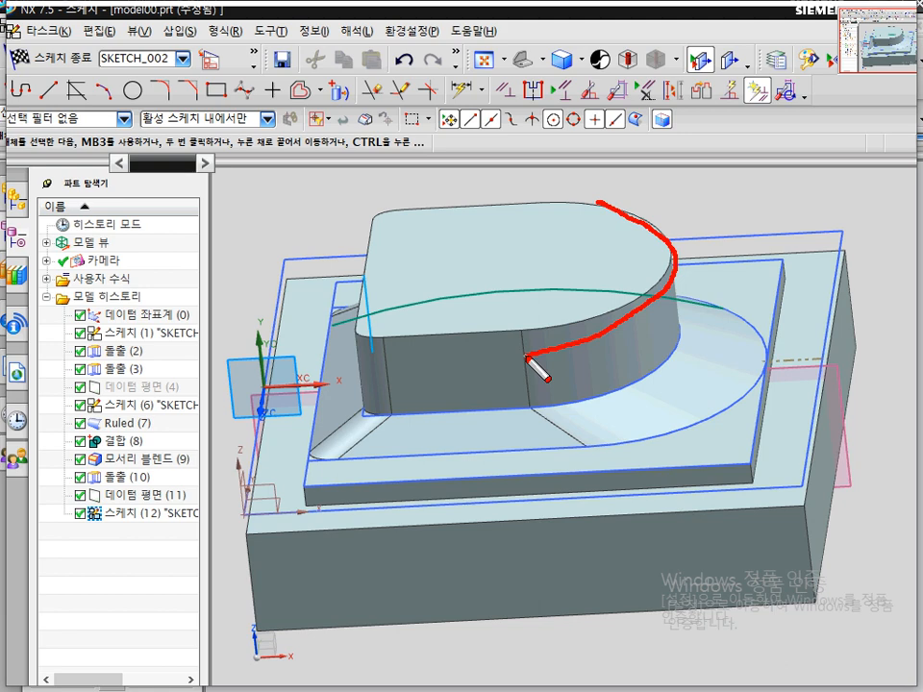
{"action": "key", "text": "Escape"}
{"action": "key", "text": "F8"}
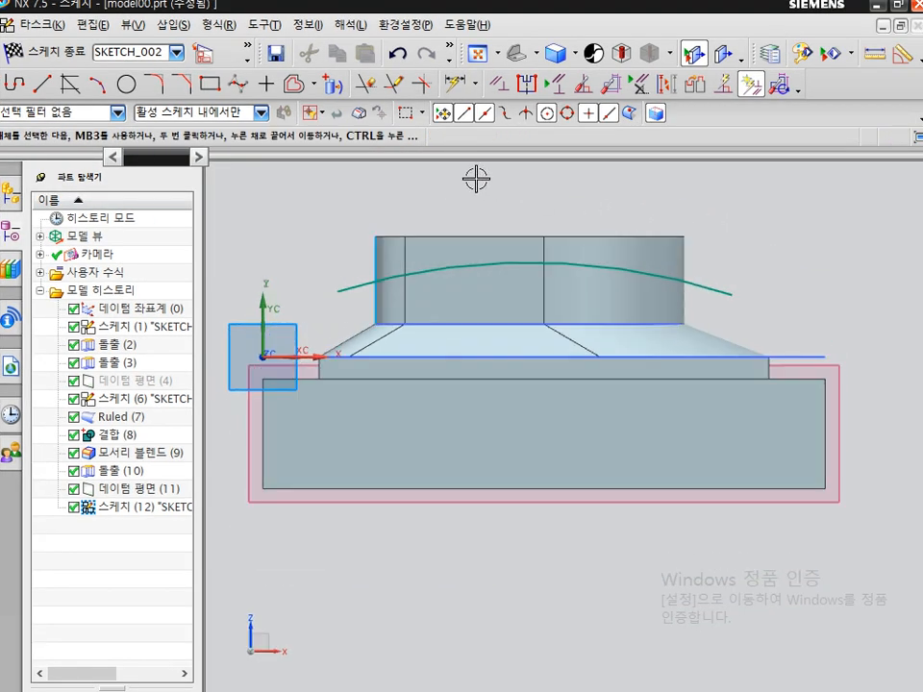
{"action": "left_click", "coordinate": [338, 88]}
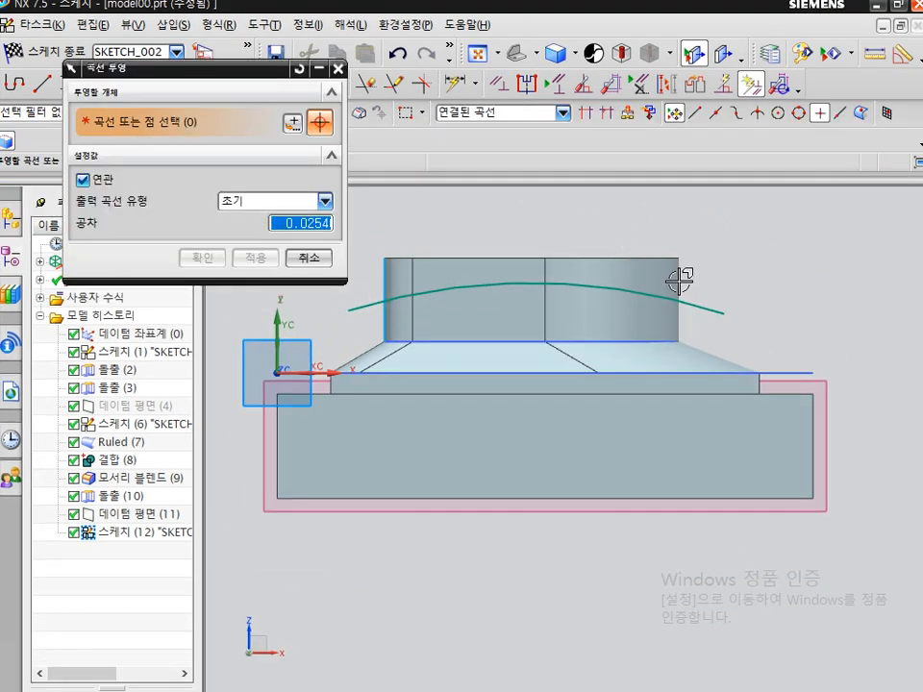
{"action": "key", "text": "Escape"}
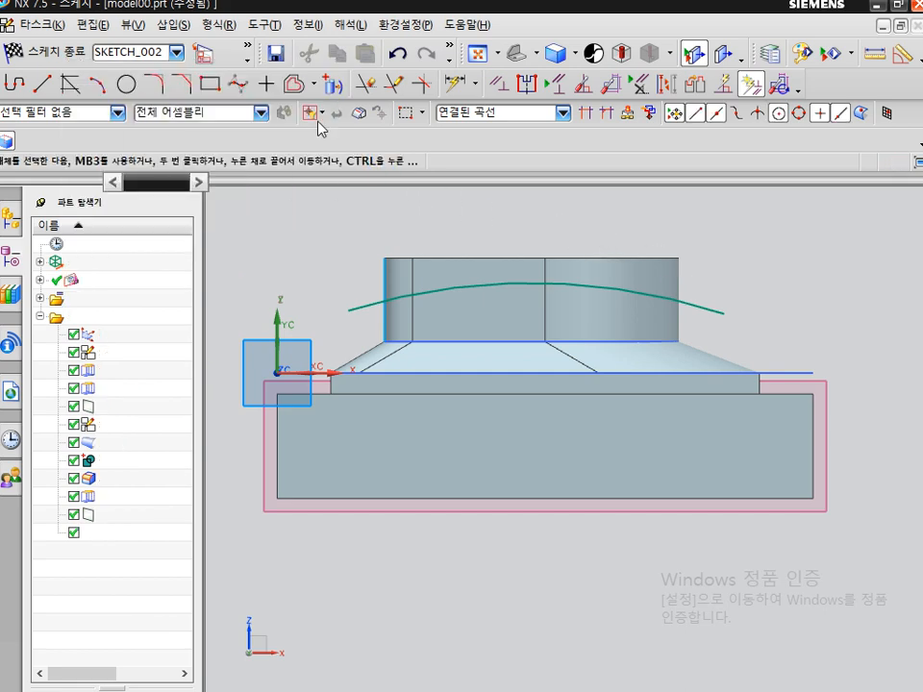
Step: Create an intersection curve where the sketch plane cuts the upper boss's rounded side face
{"action": "left_click", "coordinate": [187, 28]}
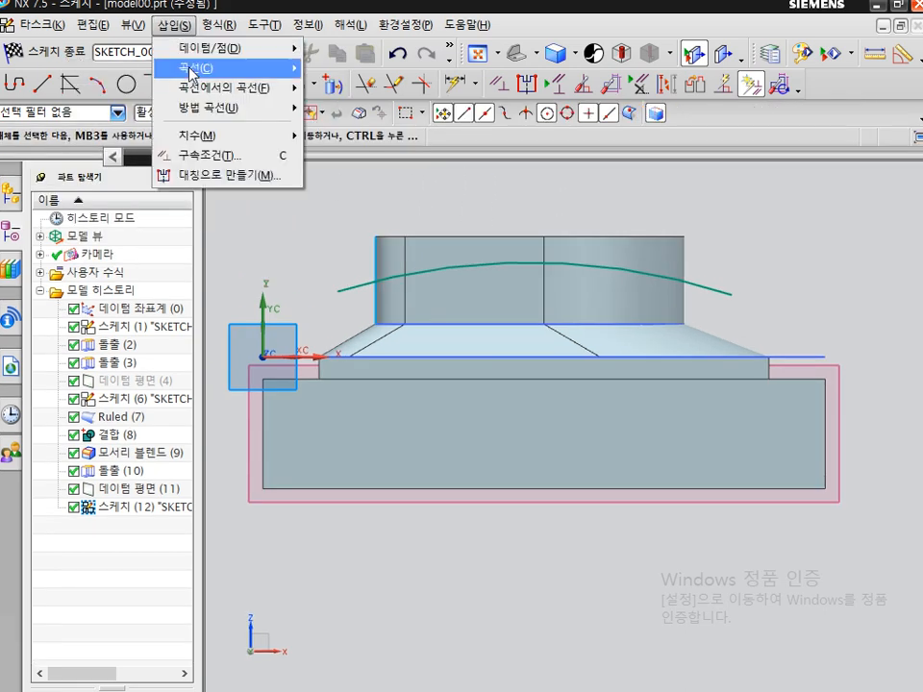
{"action": "mouse_move", "coordinate": [198, 86]}
{"action": "mouse_move", "coordinate": [209, 109]}
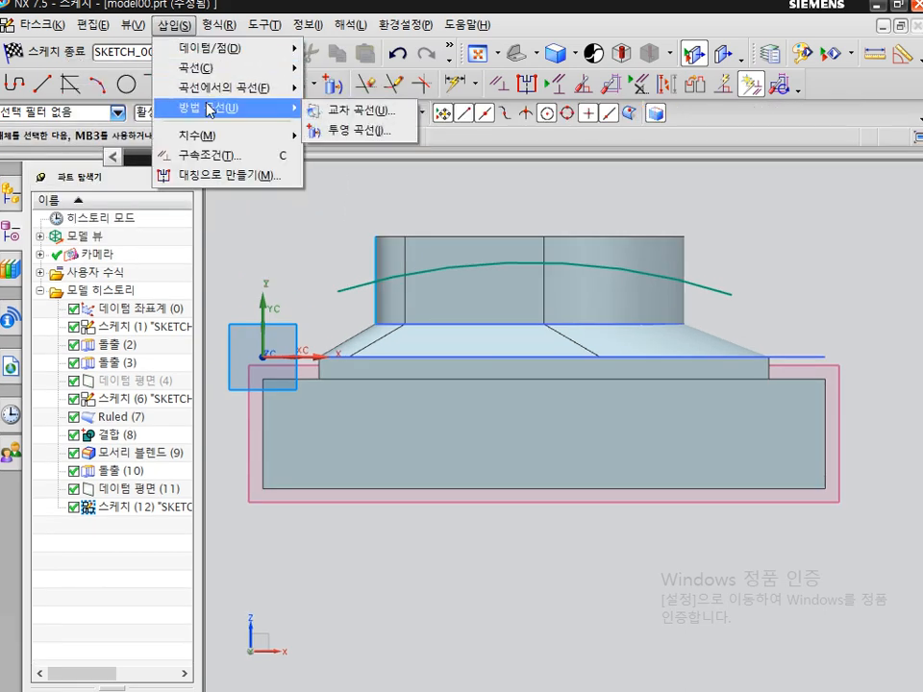
{"action": "left_click", "coordinate": [320, 121]}
{"action": "left_click", "coordinate": [669, 251]}
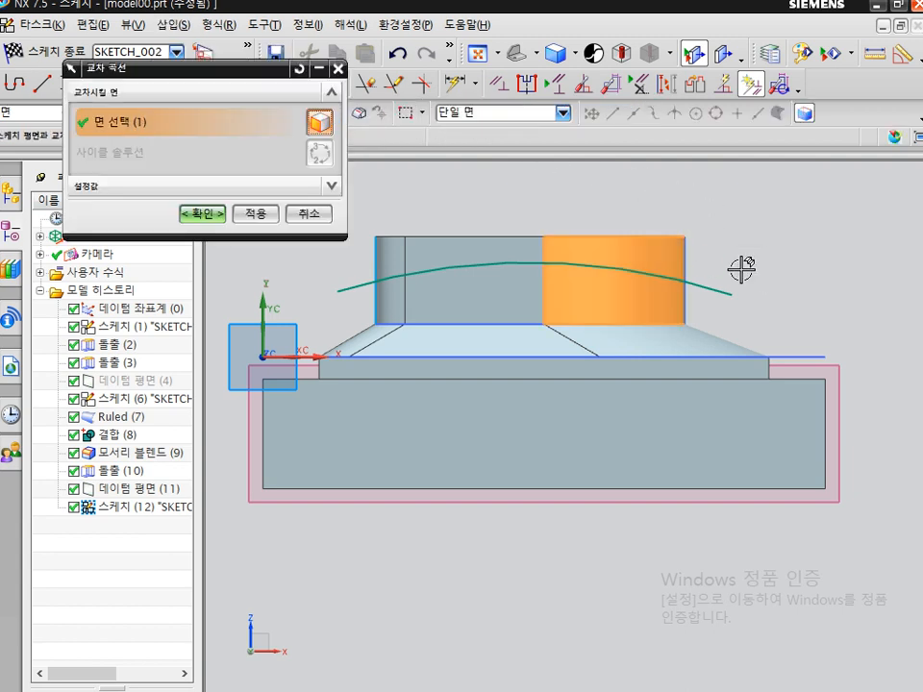
{"action": "key", "text": "ctrl+2"}
{"action": "left_click_drag", "start_coordinate": [708, 266], "coordinate": [695, 281]}
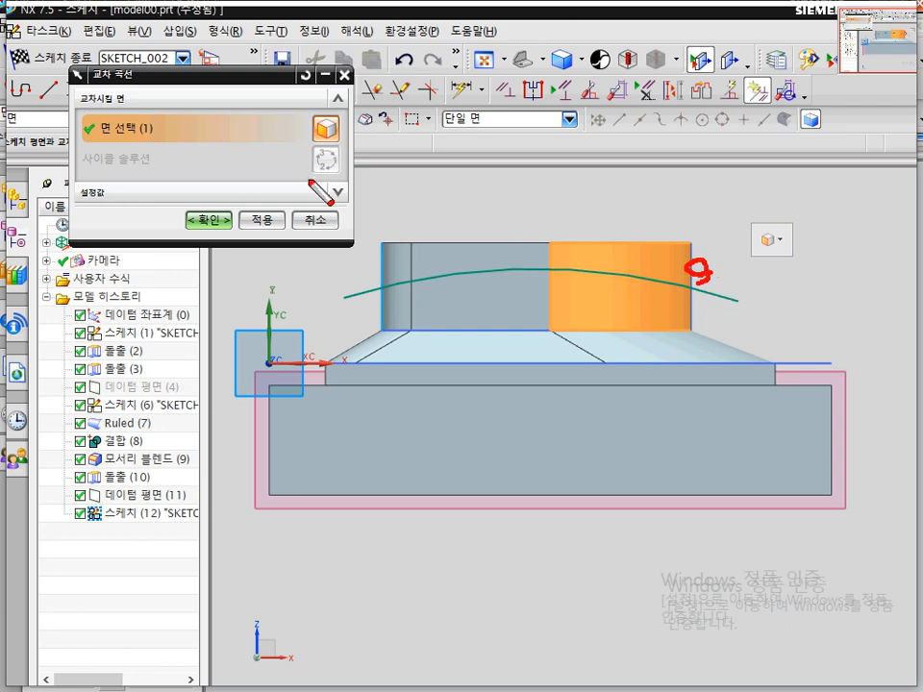
{"action": "left_click_drag", "start_coordinate": [317, 163], "coordinate": [323, 157]}
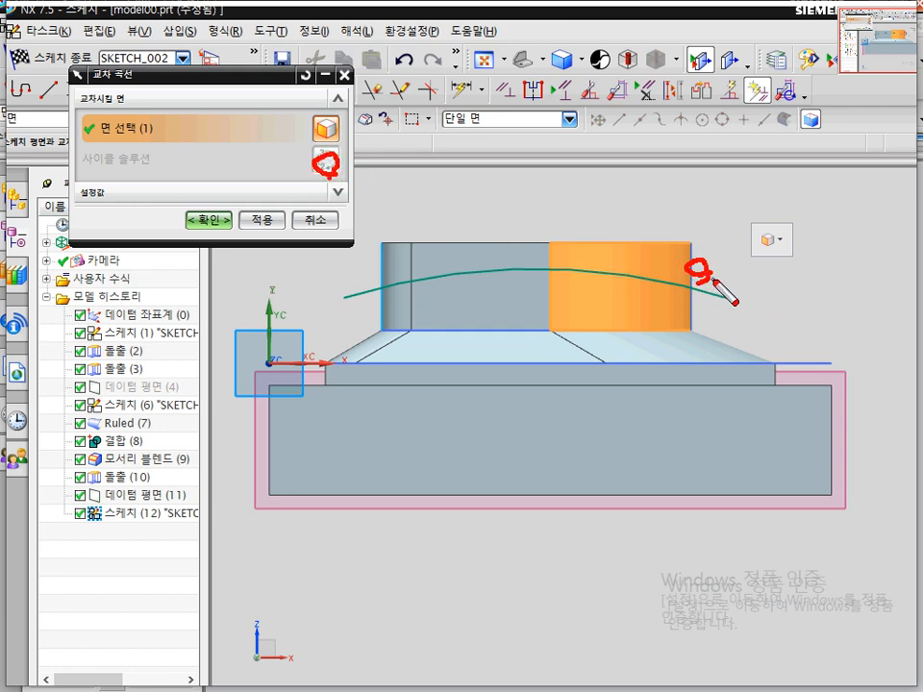
Step: Create the intersection curve between the sketch plane and the selected curved end face of the raised boss
{"action": "key", "text": "Escape"}
{"action": "left_click", "coordinate": [203, 219]}
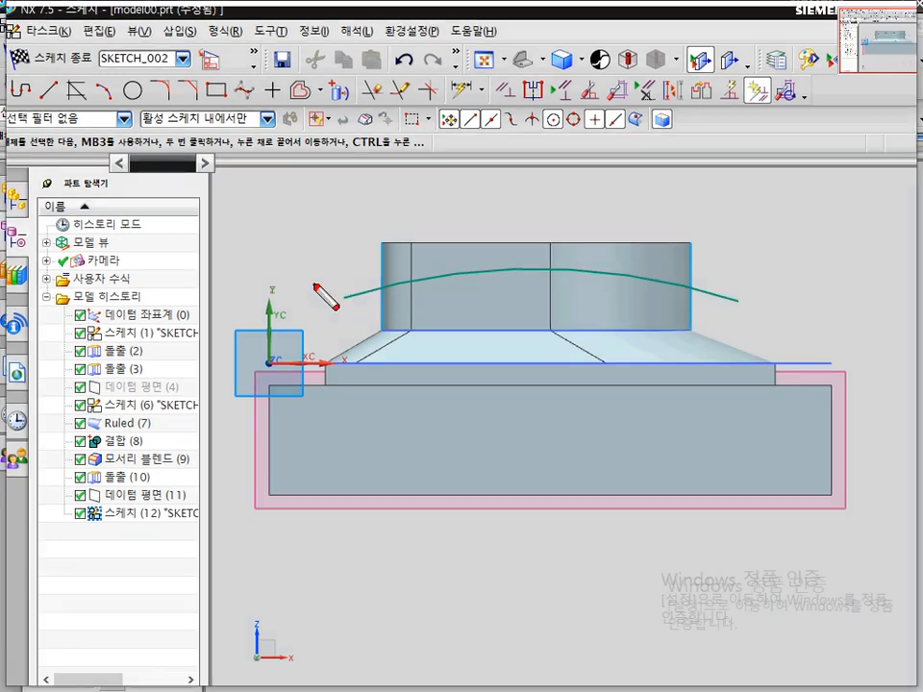
{"action": "mouse_move", "coordinate": [283, 278]}
{"action": "left_mouse_down"}
{"action": "mouse_move", "coordinate": [368, 282]}
{"action": "mouse_move", "coordinate": [324, 362]}
{"action": "mouse_move", "coordinate": [384, 361]}
{"action": "left_mouse_up"}
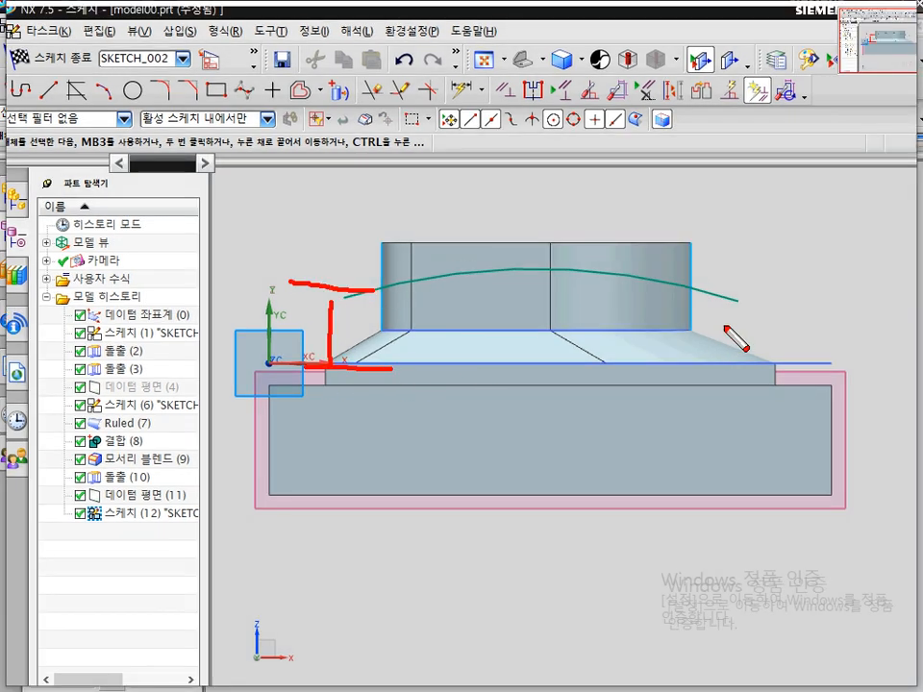
{"action": "mouse_move", "coordinate": [690, 280]}
{"action": "left_mouse_down"}
{"action": "mouse_move", "coordinate": [736, 287]}
{"action": "mouse_move", "coordinate": [750, 382]}
{"action": "left_mouse_up"}
{"action": "mouse_move", "coordinate": [612, 166]}
{"action": "left_mouse_down"}
{"action": "mouse_move", "coordinate": [543, 259]}
{"action": "mouse_move", "coordinate": [589, 253]}
{"action": "left_mouse_up"}
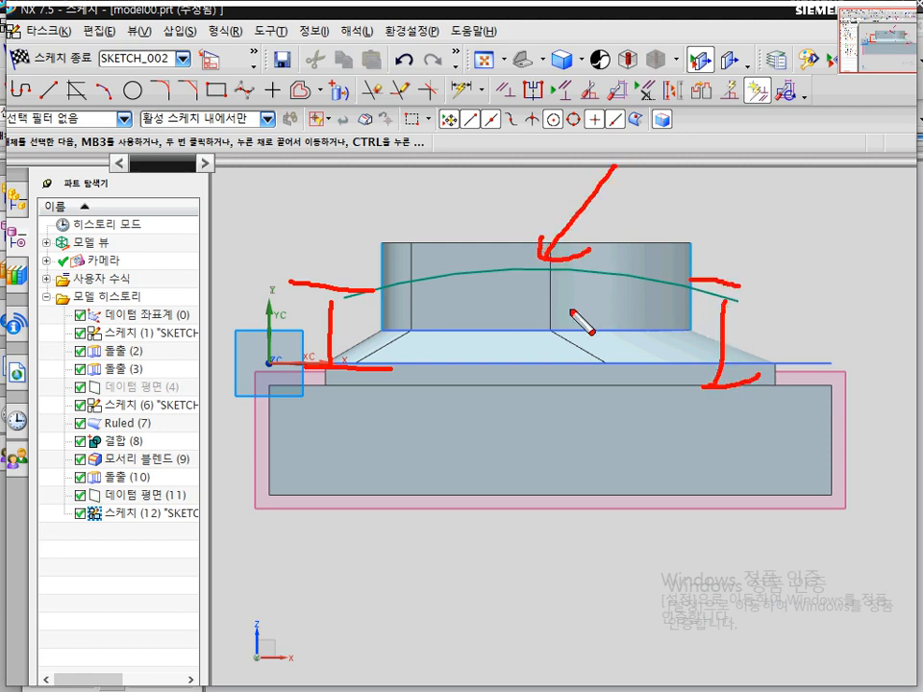
{"action": "key", "text": "Escape"}
Step: Quick Trim both ends of the arc where they extend beyond the two vertical intersection curves
{"action": "key", "text": "t"}
{"action": "left_click", "coordinate": [347, 289]}
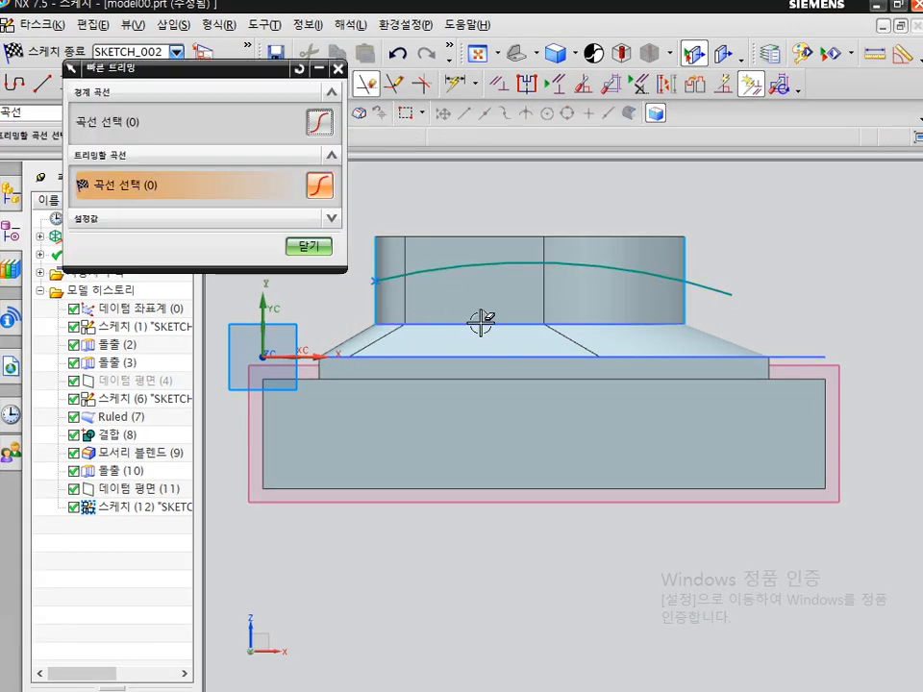
{"action": "left_click", "coordinate": [724, 293]}
{"action": "key", "text": "Escape"}
Step: Dimension the arc's left endpoint at 8 mm above the base block's top edge
{"action": "scroll", "coordinate": [719, 289], "scroll_direction": "up", "scroll_amount": 1}
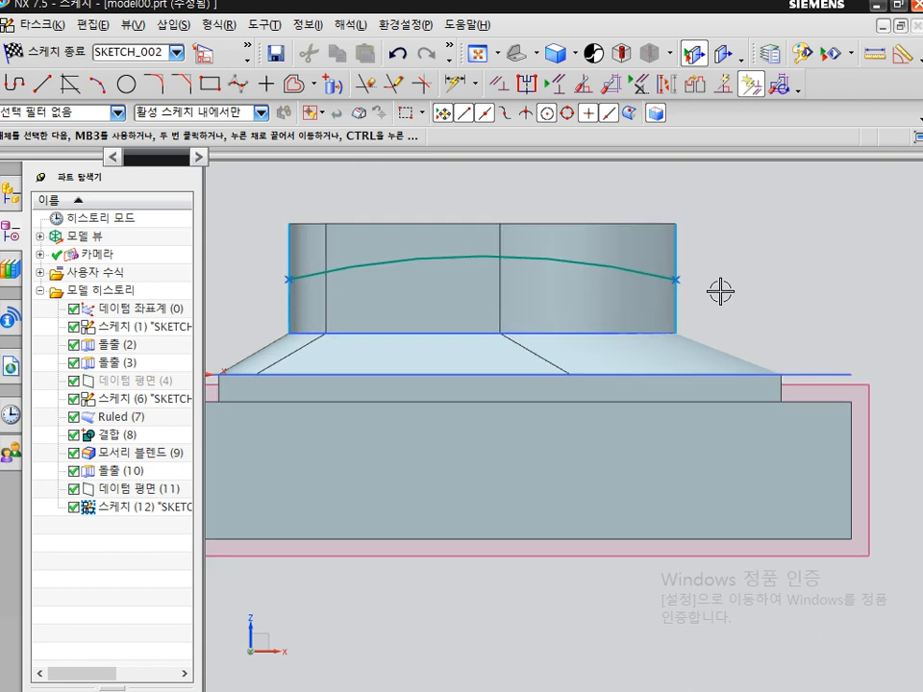
{"action": "mouse_move", "coordinate": [746, 304]}
{"action": "middle_mouse_down", "text": "shift"}
{"action": "mouse_move", "coordinate": [773, 304]}
{"action": "mouse_move", "coordinate": [808, 287]}
{"action": "middle_mouse_up", "text": "shift"}
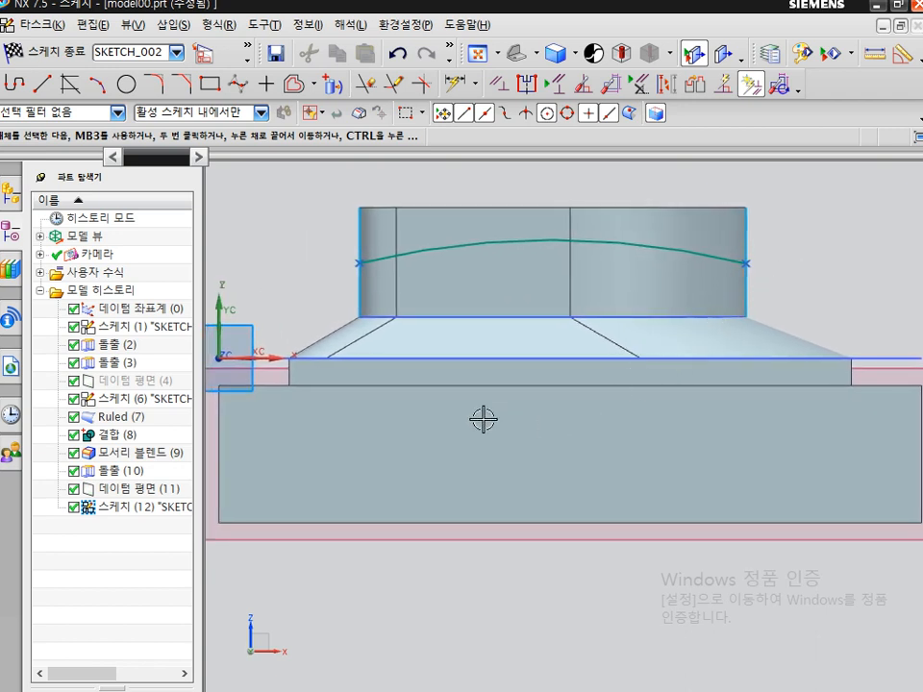
{"action": "key", "text": "d"}
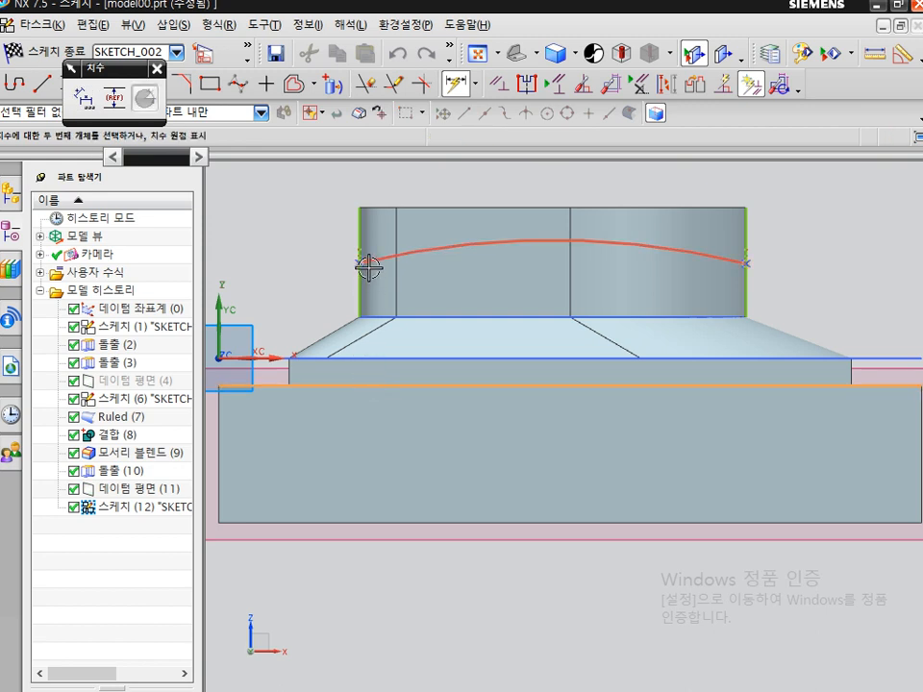
{"action": "left_click", "coordinate": [364, 264]}
{"action": "left_click", "coordinate": [288, 275]}
{"action": "type", "text": "8"}
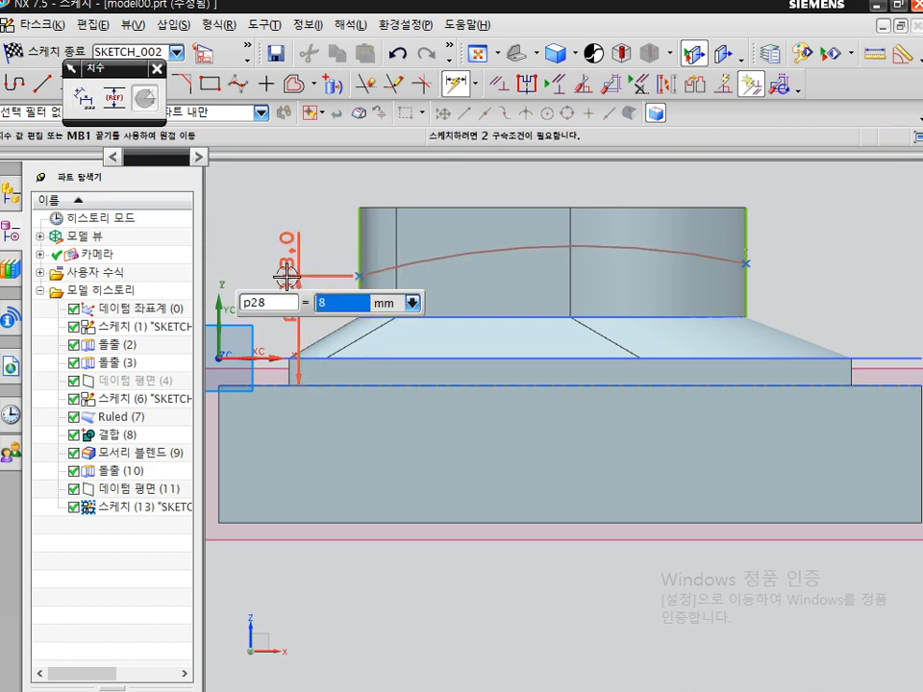
{"action": "key", "text": "Escape"}
{"action": "key", "text": "Escape"}
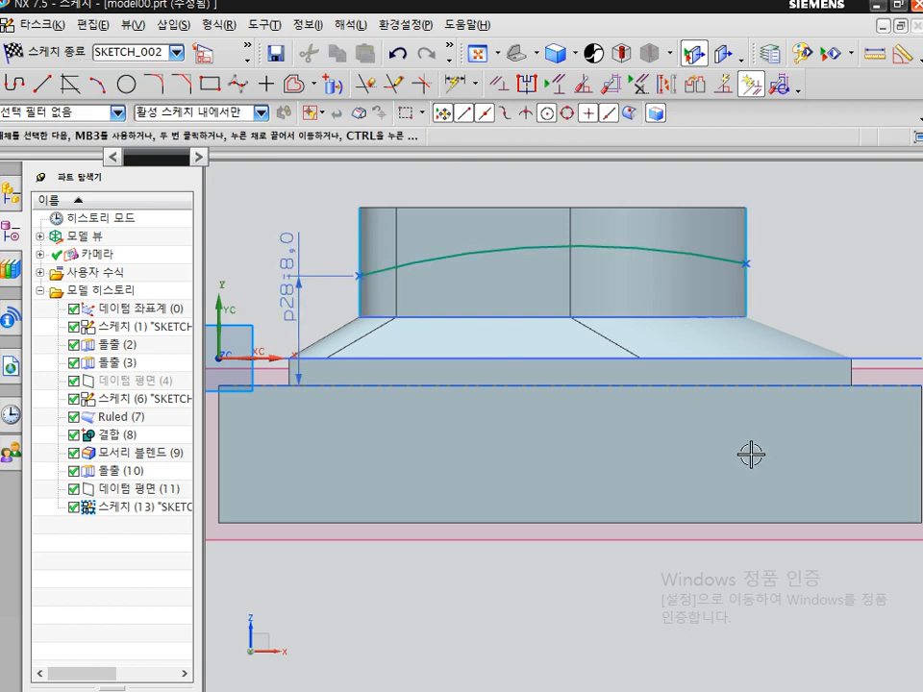
Step: Dimension the arc's right endpoint at 8 mm above the base block's top edge
{"action": "key", "text": "d"}
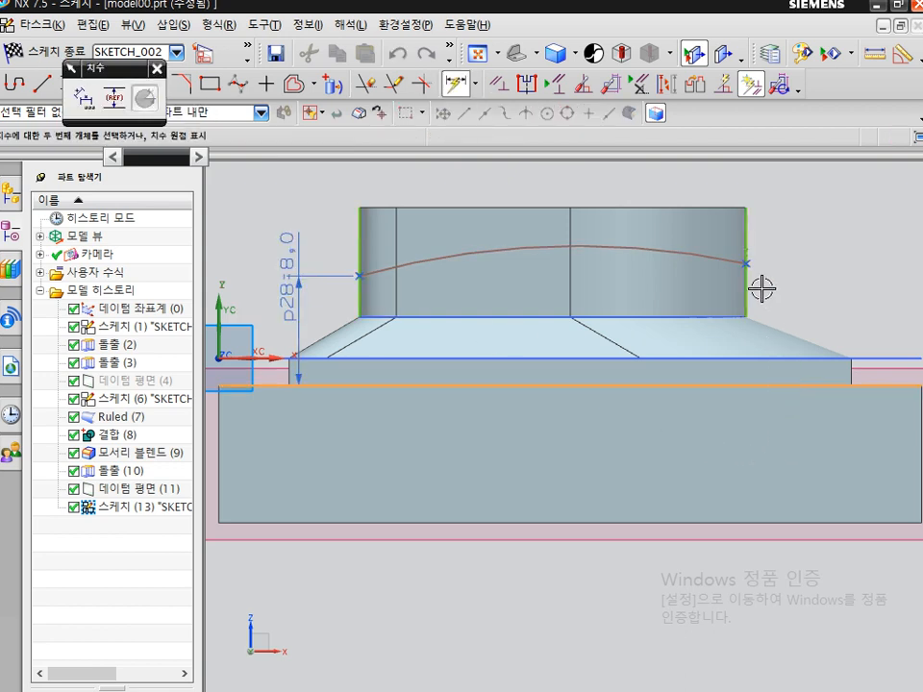
{"action": "left_click", "coordinate": [740, 267]}
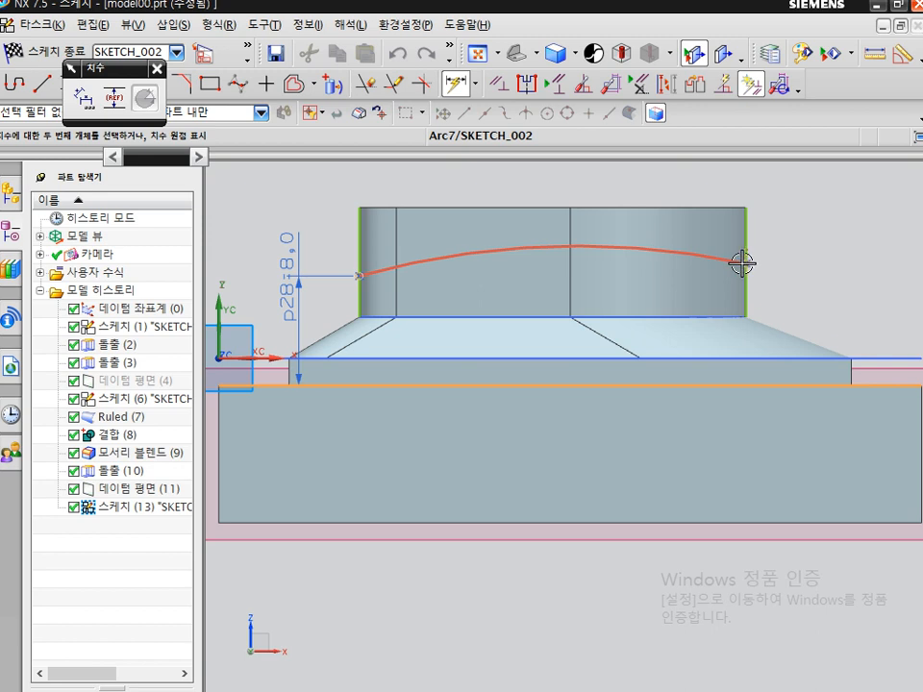
{"action": "left_click", "coordinate": [740, 267]}
{"action": "left_click", "coordinate": [825, 287]}
{"action": "type", "text": "8"}
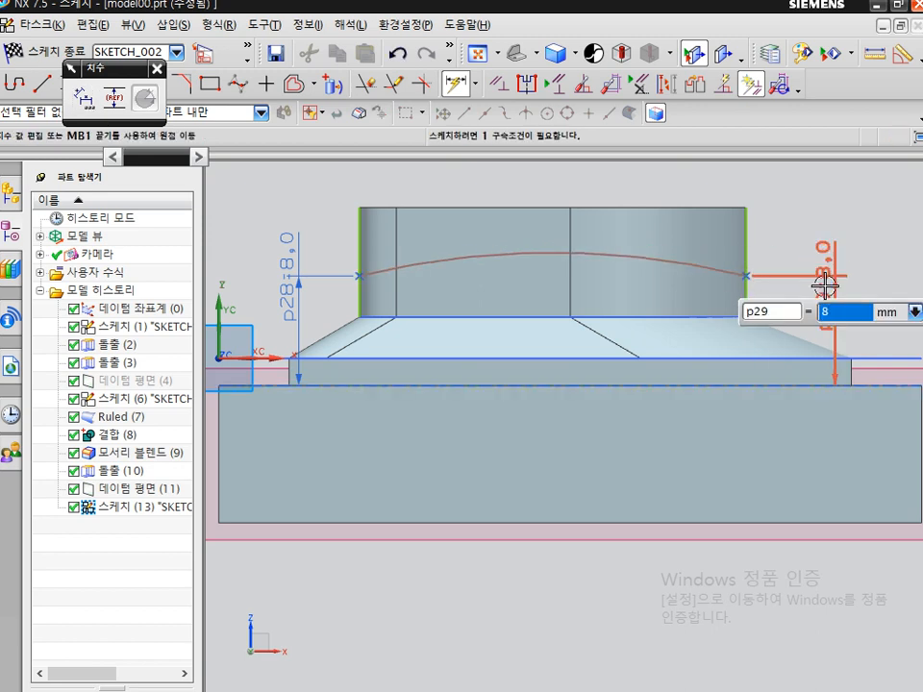
{"action": "key", "text": "ctrl+2"}
{"action": "left_click_drag", "start_coordinate": [550, 257], "coordinate": [574, 259]}
{"action": "left_click_drag", "start_coordinate": [565, 260], "coordinate": [564, 325]}
{"action": "left_click_drag", "start_coordinate": [550, 319], "coordinate": [588, 326]}
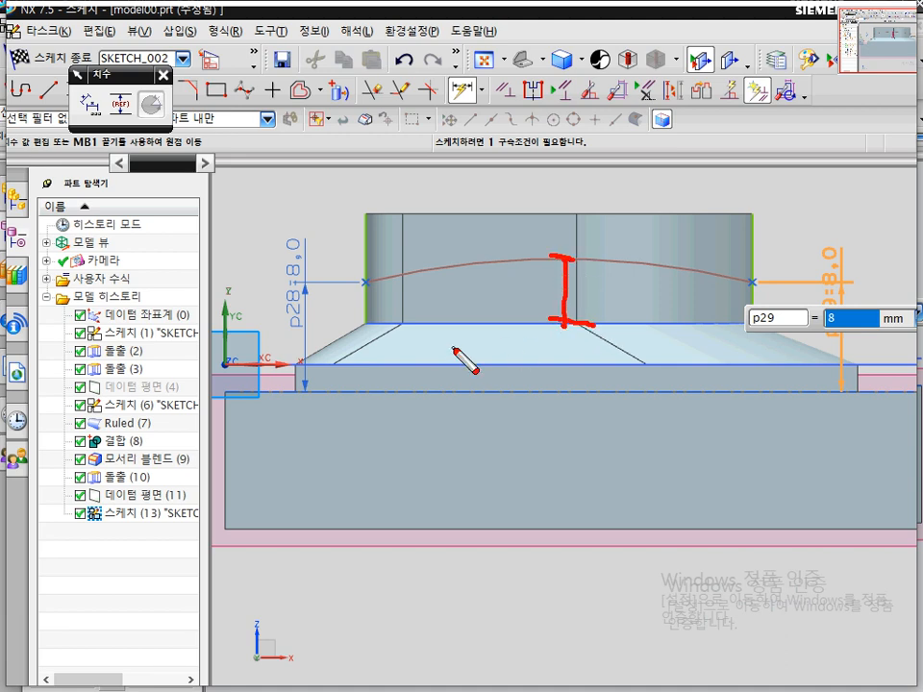
{"action": "key", "text": "Escape"}
{"action": "key", "text": "ctrl+2"}
{"action": "mouse_move", "coordinate": [371, 264]}
{"action": "left_mouse_down"}
{"action": "mouse_move", "coordinate": [390, 329]}
{"action": "mouse_move", "coordinate": [373, 267]}
{"action": "left_mouse_up"}
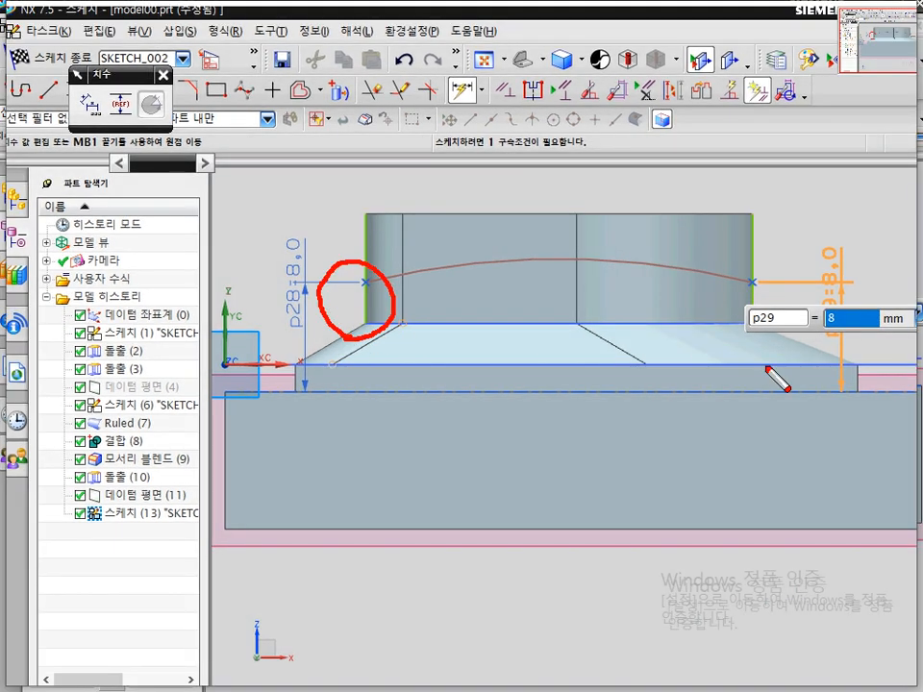
{"action": "mouse_move", "coordinate": [836, 394]}
{"action": "left_mouse_down"}
{"action": "mouse_move", "coordinate": [756, 315]}
{"action": "mouse_move", "coordinate": [847, 412]}
{"action": "left_mouse_up"}
{"action": "key", "text": "Escape"}
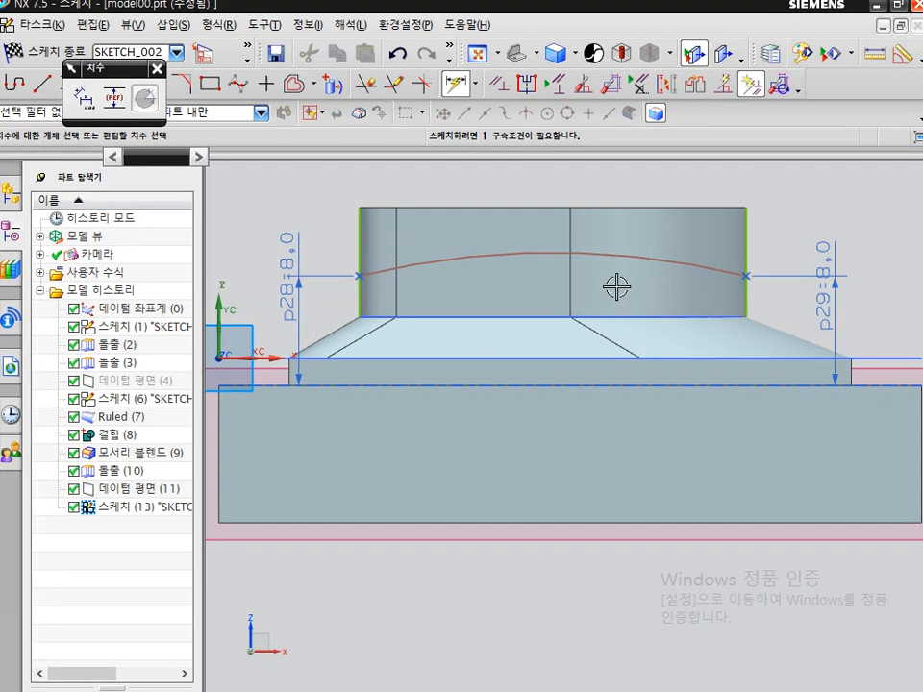
Step: Add a radius dimension of 50 mm to the arc and leave the dimension command
{"action": "left_click", "coordinate": [567, 278]}
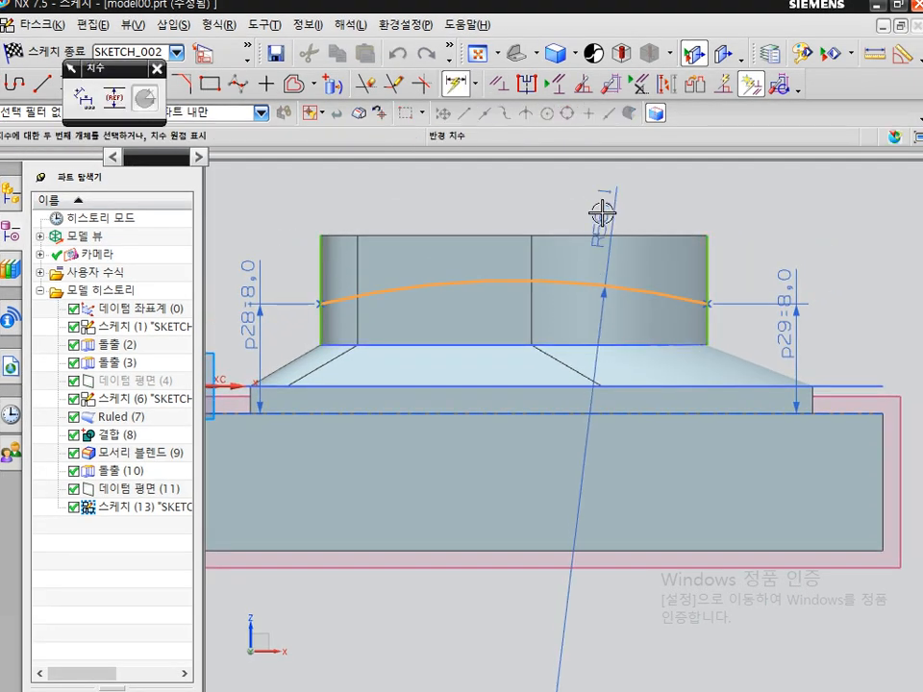
{"action": "left_click", "coordinate": [602, 191]}
{"action": "type", "text": "50"}
{"action": "key", "text": "Return"}
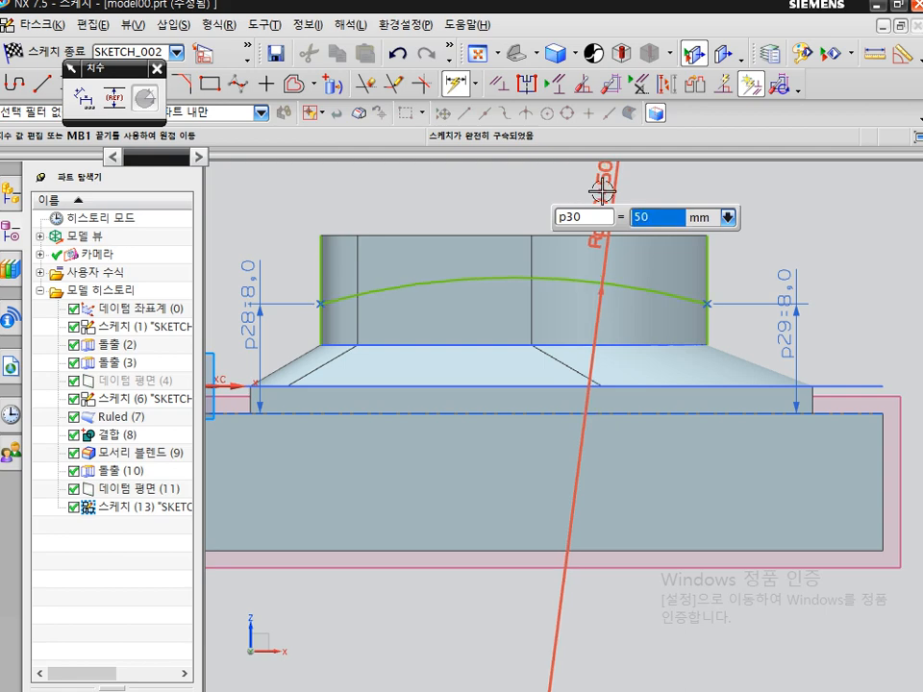
{"action": "key", "text": "Escape"}
{"action": "middle_click_drag", "start_coordinate": [680, 269], "coordinate": [687, 283]}
{"action": "key", "text": "Escape"}
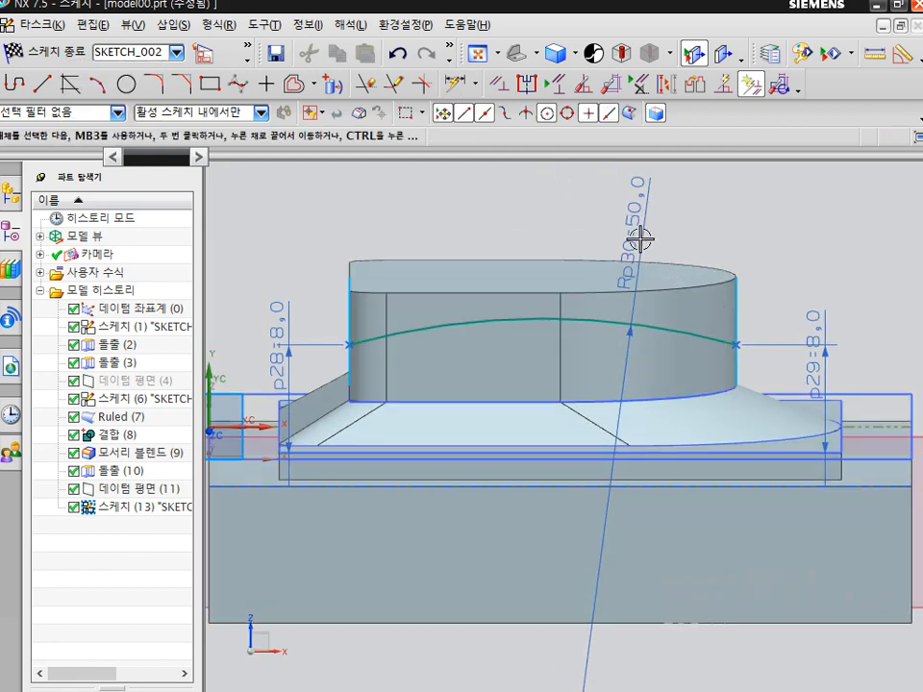
{"action": "key", "text": "F8"}
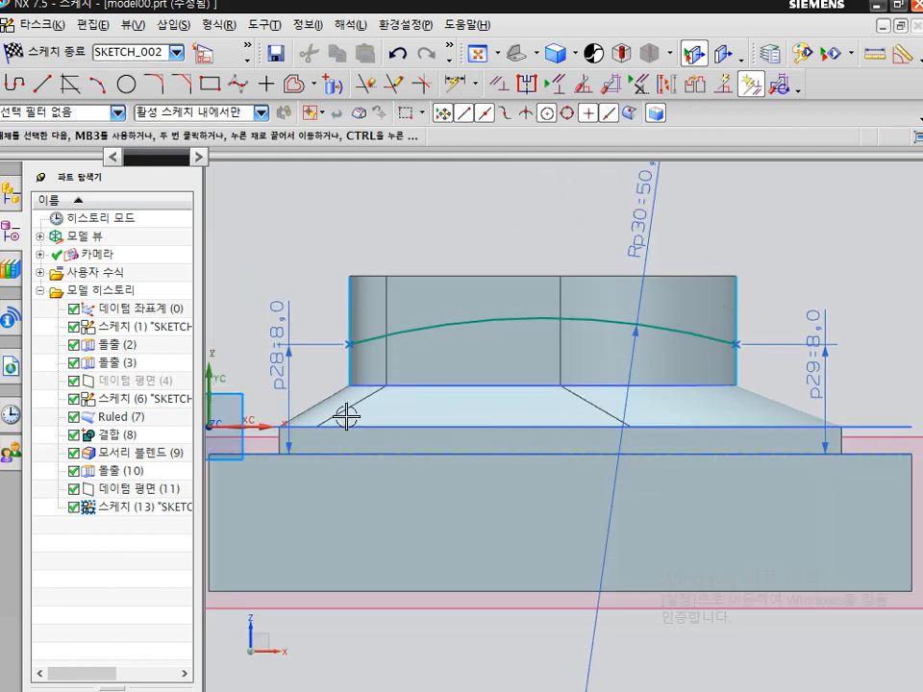
{"action": "key", "text": "d"}
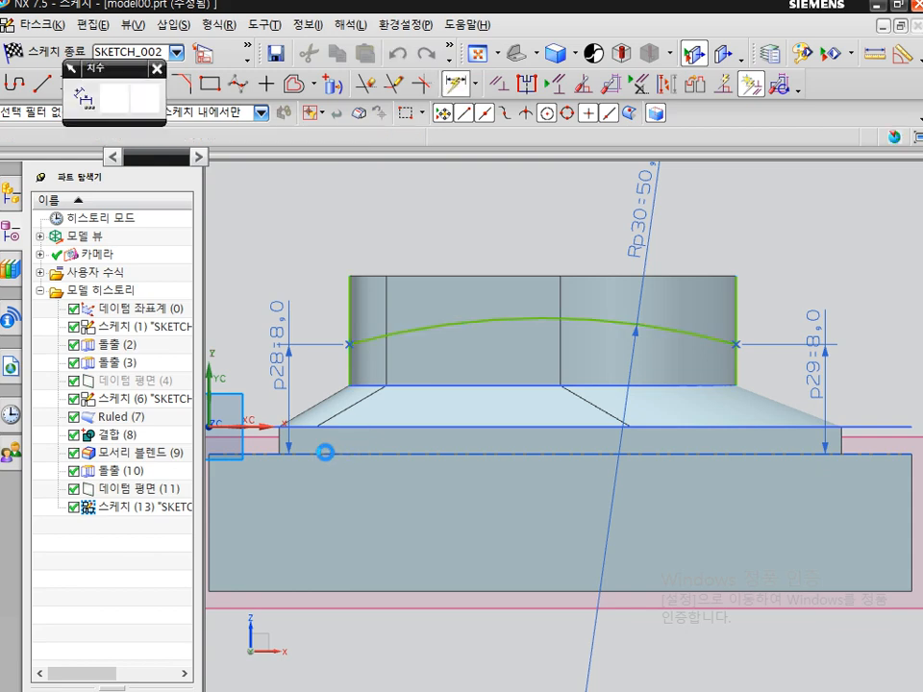
{"action": "mouse_move", "coordinate": [313, 463]}
{"action": "left_mouse_down"}
{"action": "mouse_move", "coordinate": [341, 319]}
{"action": "mouse_move", "coordinate": [320, 449]}
{"action": "left_mouse_up"}
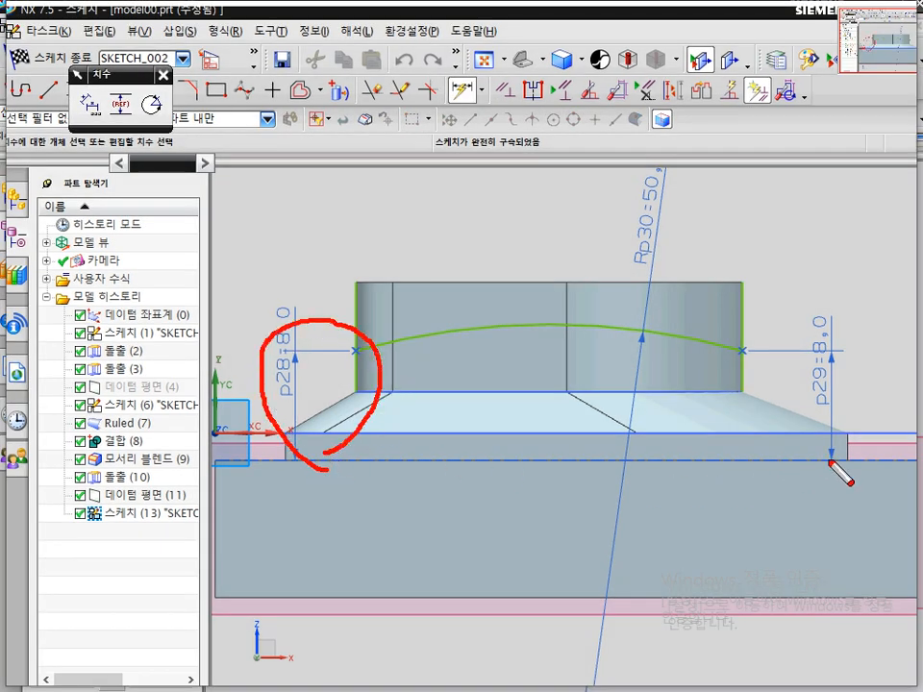
{"action": "mouse_move", "coordinate": [834, 458]}
{"action": "left_mouse_down"}
{"action": "mouse_move", "coordinate": [719, 330]}
{"action": "mouse_move", "coordinate": [820, 516]}
{"action": "left_mouse_up"}
{"action": "mouse_move", "coordinate": [669, 161]}
{"action": "left_mouse_down"}
{"action": "mouse_move", "coordinate": [588, 207]}
{"action": "mouse_move", "coordinate": [675, 262]}
{"action": "left_mouse_up"}
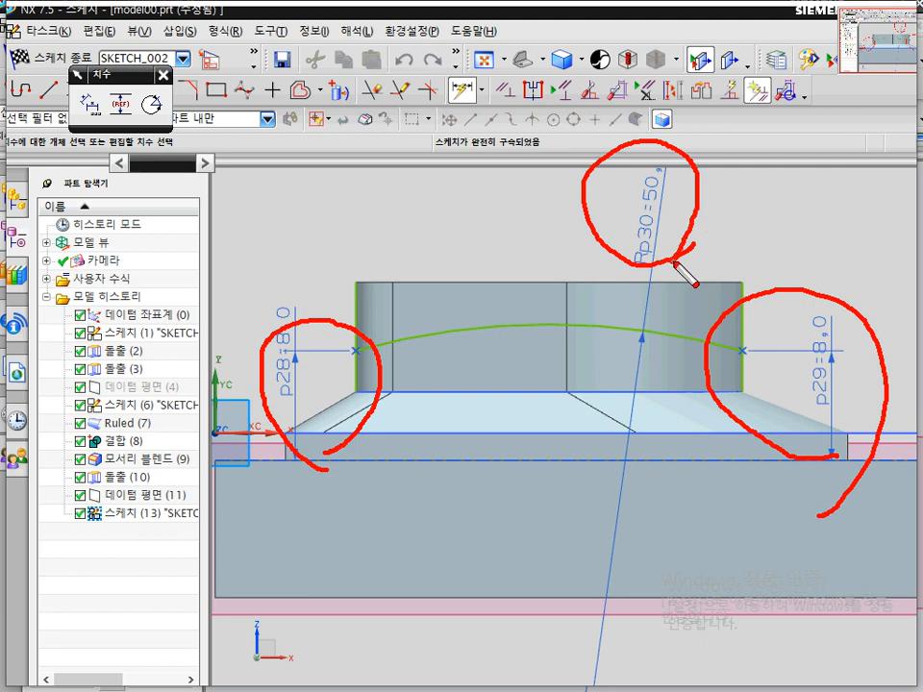
{"action": "mouse_move", "coordinate": [679, 269]}
{"action": "left_mouse_down"}
{"action": "mouse_move", "coordinate": [613, 161]}
{"action": "mouse_move", "coordinate": [707, 234]}
{"action": "left_mouse_up"}
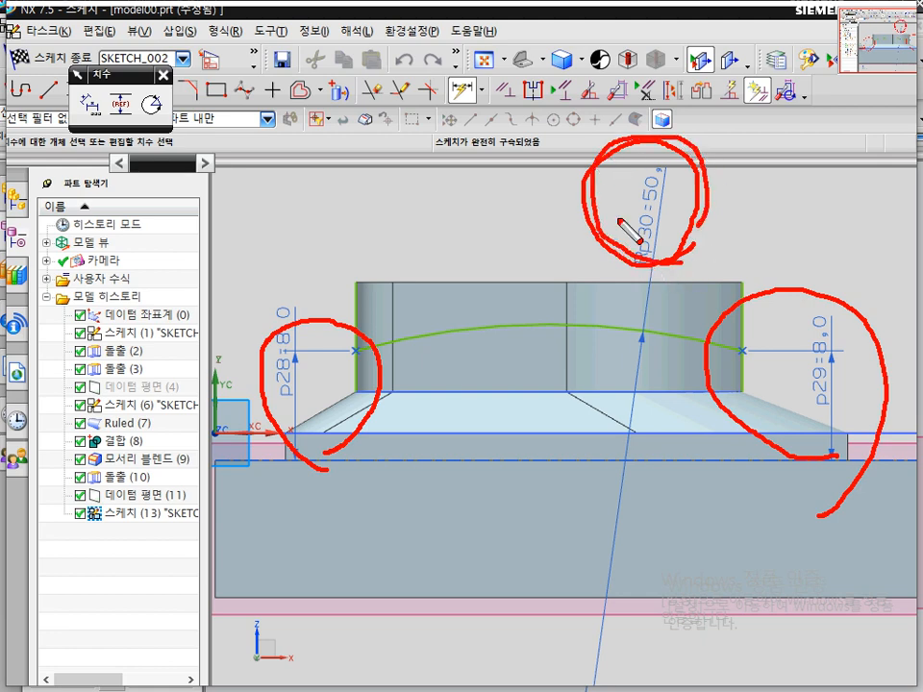
{"action": "left_click_drag", "start_coordinate": [355, 374], "coordinate": [272, 382]}
{"action": "left_click_drag", "start_coordinate": [729, 344], "coordinate": [809, 369]}
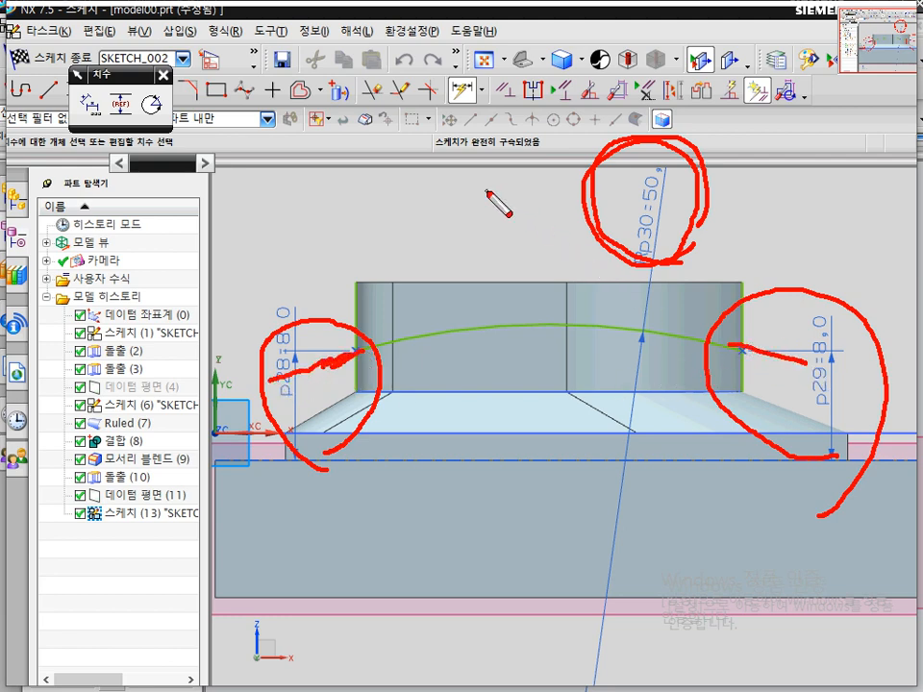
{"action": "key", "text": "Escape"}
{"action": "key", "text": "Escape"}
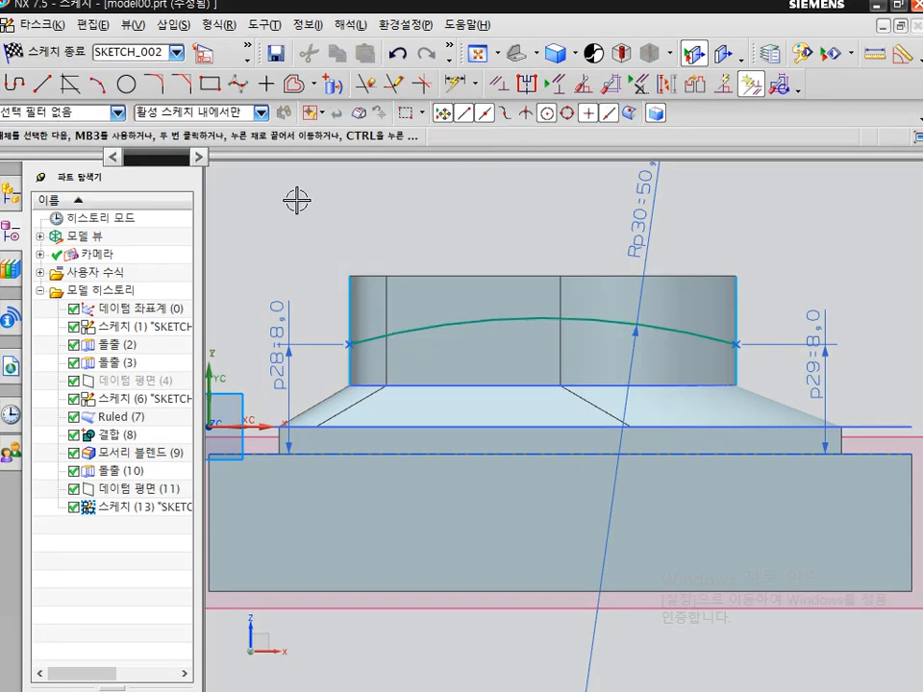
Step: Finish the sketch and display the model as a wireframe so the arc inside the boss can be reached
{"action": "left_click", "coordinate": [50, 60]}
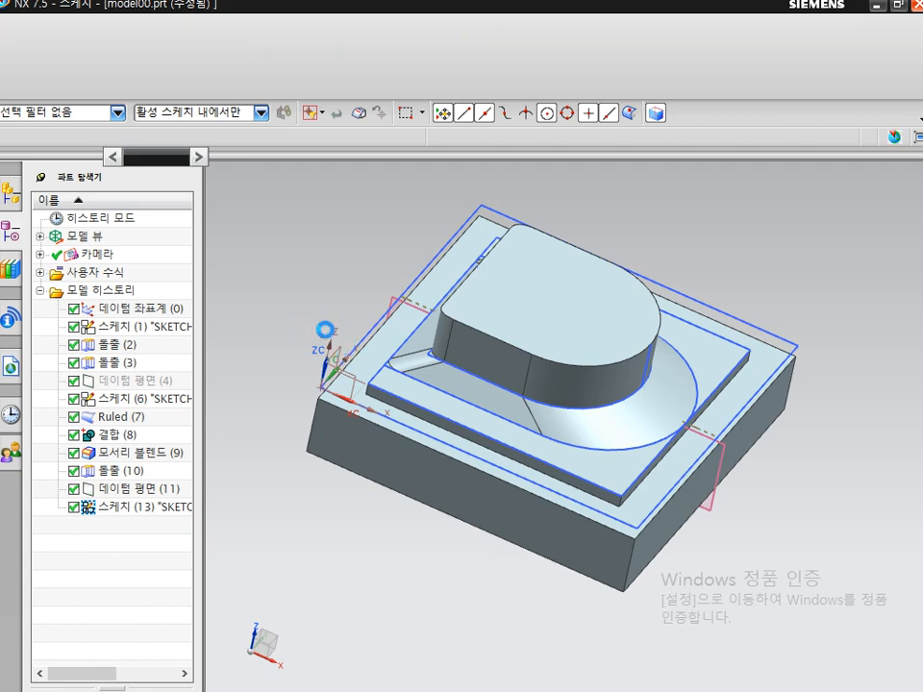
{"action": "mouse_move", "coordinate": [373, 279]}
{"action": "middle_mouse_down"}
{"action": "mouse_move", "coordinate": [361, 247]}
{"action": "mouse_move", "coordinate": [375, 243]}
{"action": "mouse_move", "coordinate": [364, 250]}
{"action": "middle_mouse_up"}
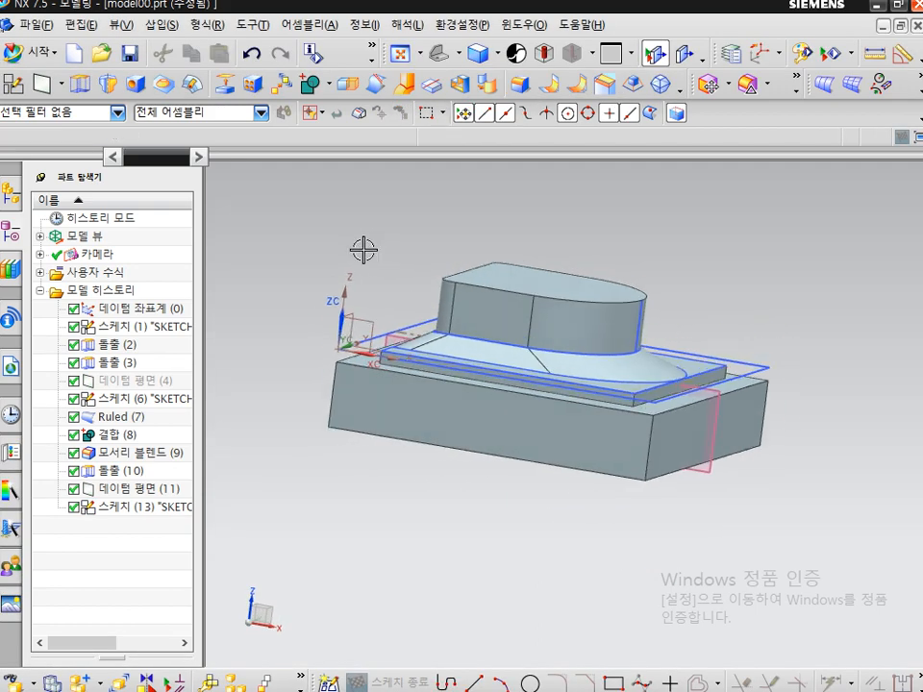
{"action": "right_click_drag", "start_coordinate": [311, 258], "coordinate": [286, 260]}
{"action": "mouse_move", "coordinate": [303, 272]}
{"action": "middle_mouse_down"}
{"action": "mouse_move", "coordinate": [325, 277]}
{"action": "mouse_move", "coordinate": [299, 288]}
{"action": "middle_mouse_up"}
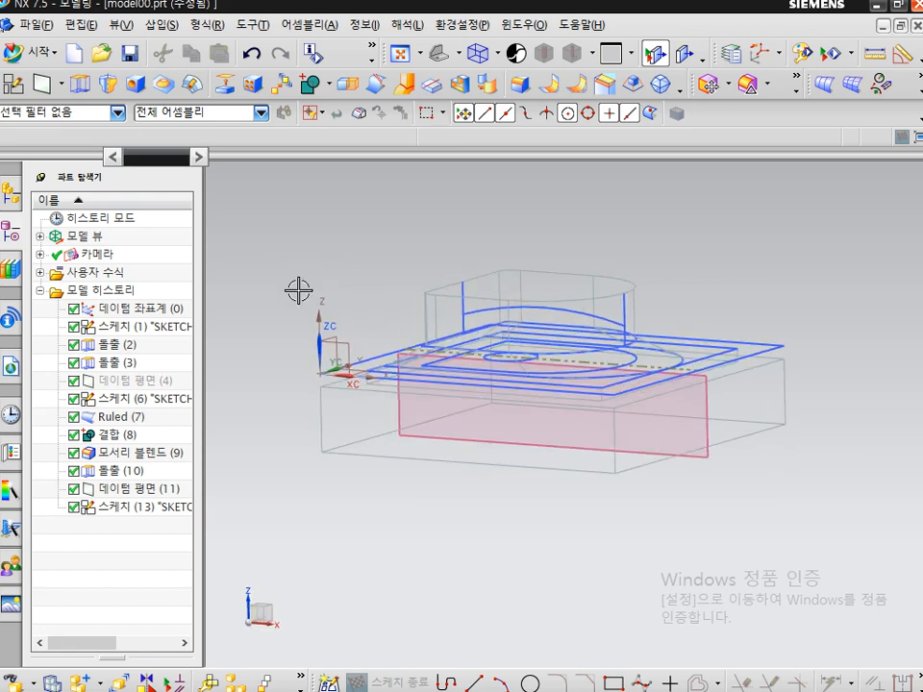
Step: Set up a new on-path sketch using the 50 mm radius arc as path, with the plane at 0% arc length
{"action": "left_click", "coordinate": [14, 86]}
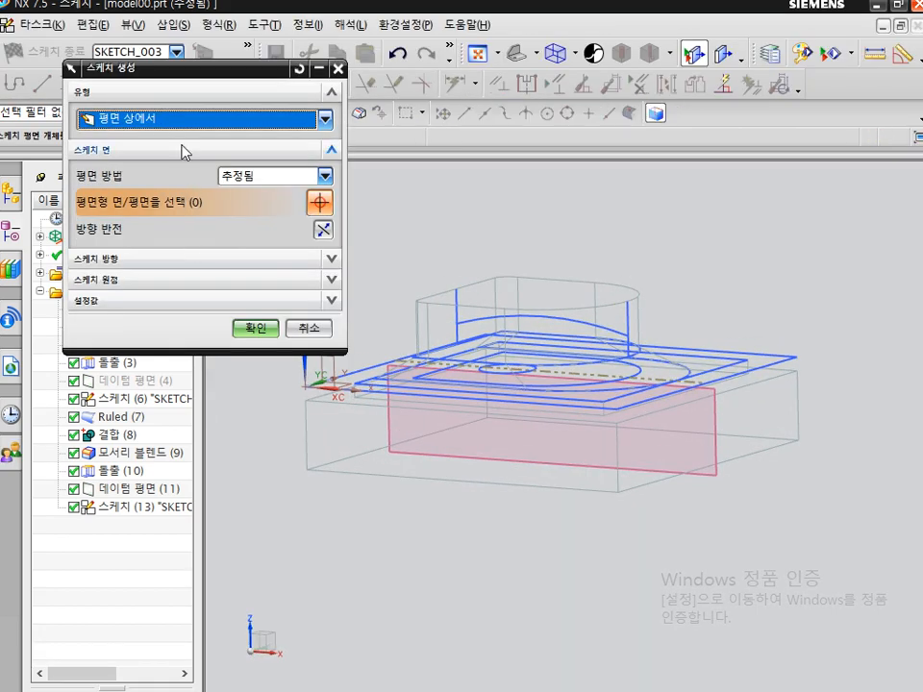
{"action": "left_click", "coordinate": [183, 119]}
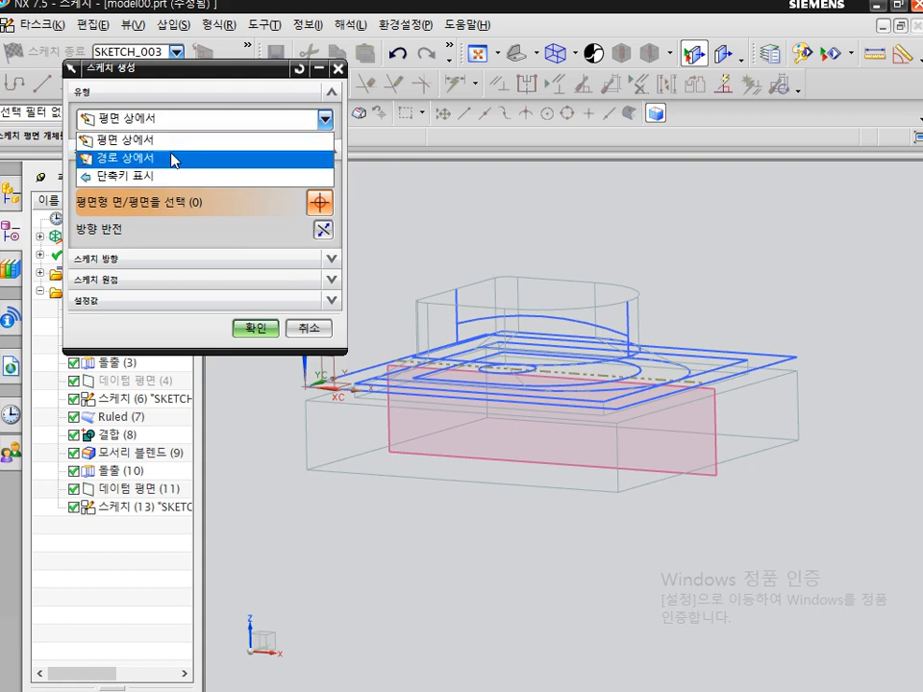
{"action": "left_click", "coordinate": [176, 161]}
{"action": "scroll", "coordinate": [673, 327], "scroll_direction": "down", "scroll_amount": 2}
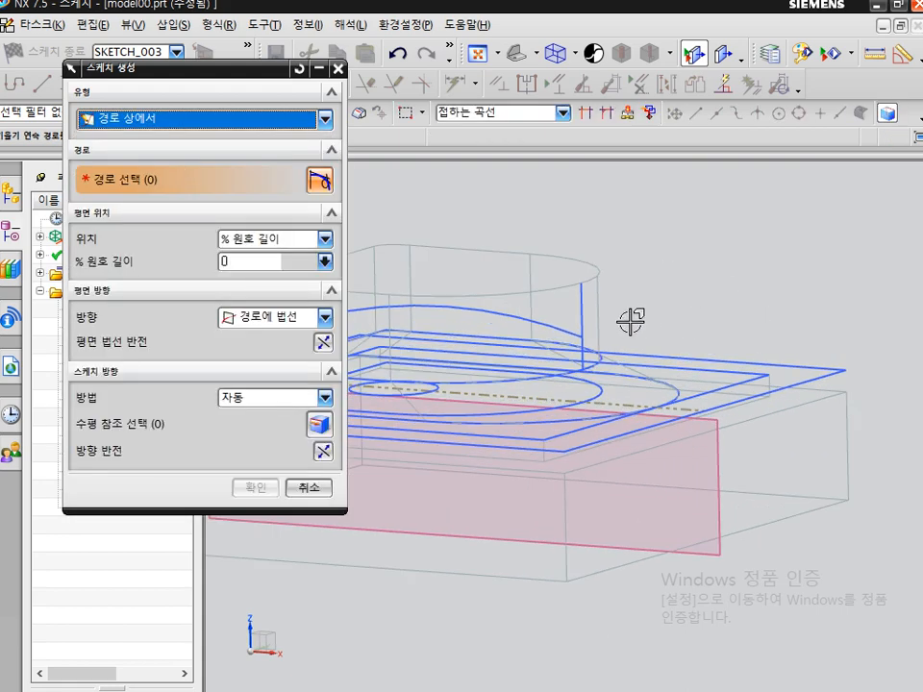
{"action": "left_click", "coordinate": [571, 325]}
{"action": "left_click", "coordinate": [255, 255]}
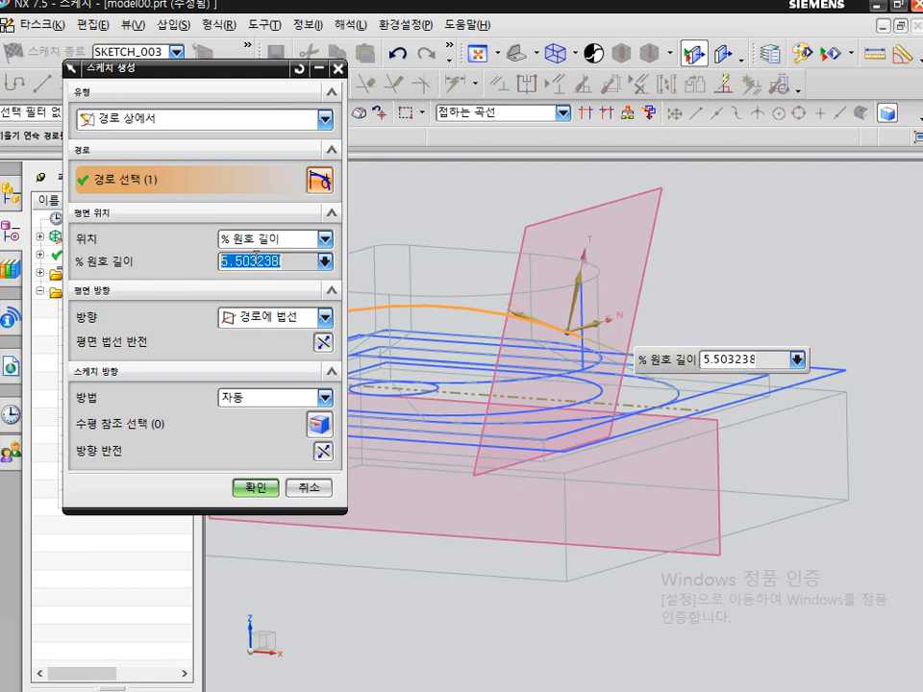
{"action": "type", "text": "0"}
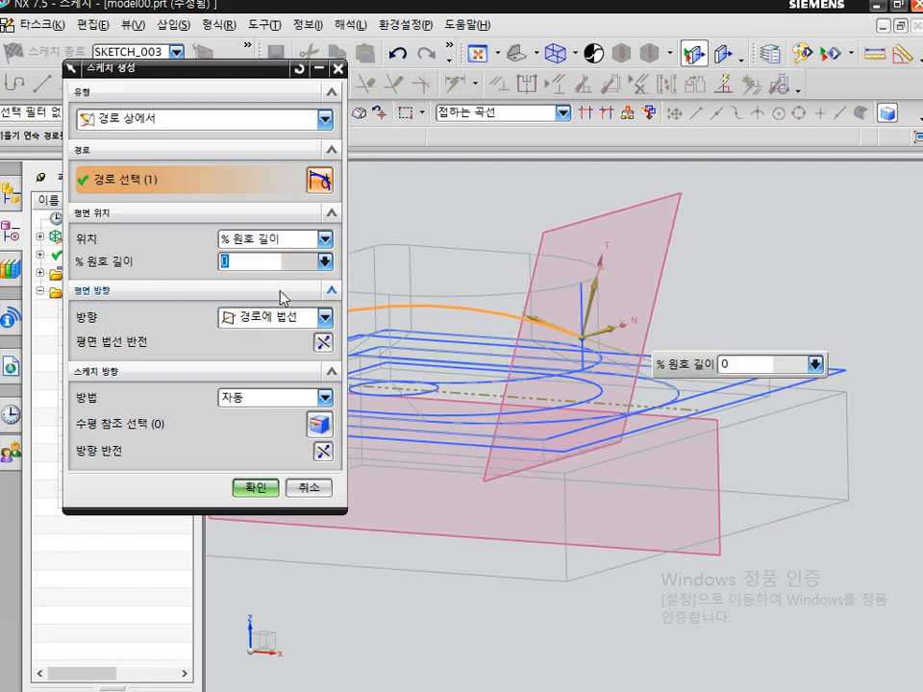
Step: Reverse the on-path sketch plane's normal, set the base block's upper end edge as horizontal reference and create the sketch
{"action": "scroll", "coordinate": [531, 330], "scroll_direction": "up", "scroll_amount": 2}
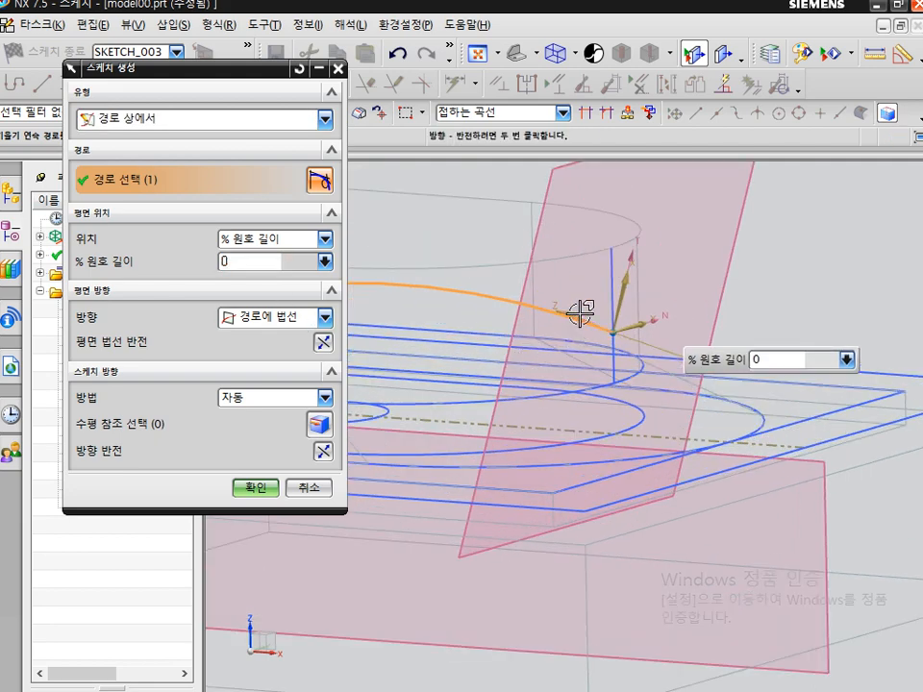
{"action": "key", "text": "Return"}
{"action": "left_click", "coordinate": [143, 435]}
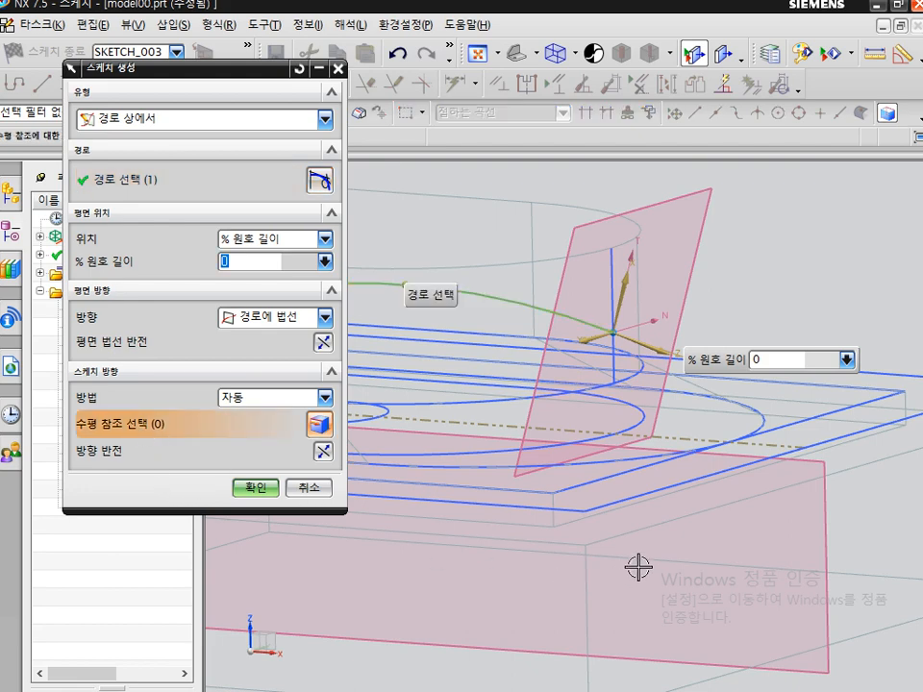
{"action": "left_click", "coordinate": [657, 528]}
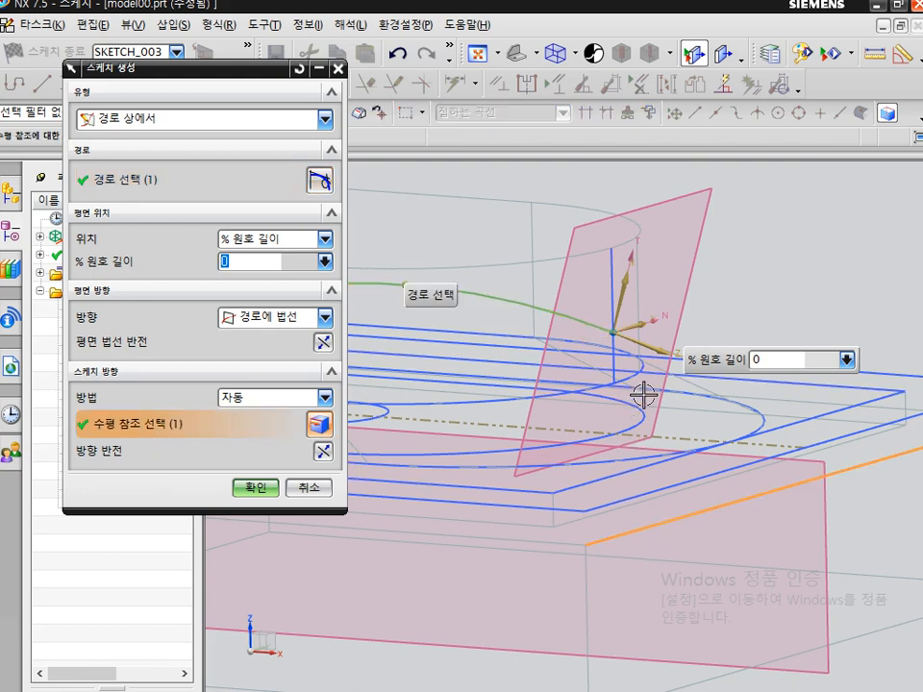
{"action": "key", "text": "ctrl+2"}
{"action": "mouse_move", "coordinate": [662, 379]}
{"action": "left_mouse_down"}
{"action": "mouse_move", "coordinate": [599, 320]}
{"action": "mouse_move", "coordinate": [654, 391]}
{"action": "left_mouse_up"}
{"action": "key", "text": "Escape"}
{"action": "left_click", "coordinate": [260, 492]}
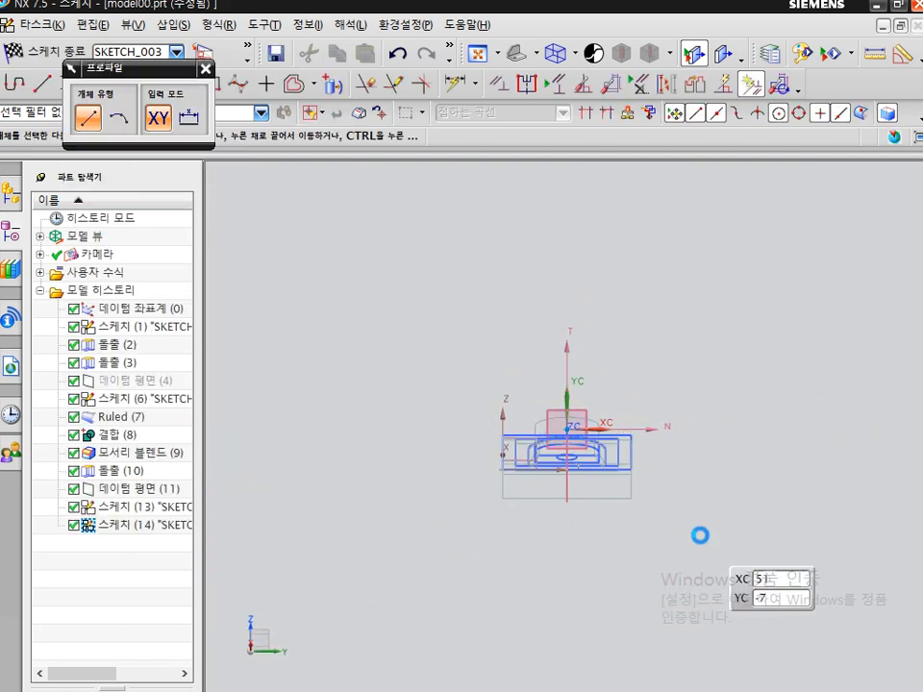
Step: Leave the Profile tool, display the model shaded and orient the view straight onto the new sketch plane
{"action": "mouse_move", "coordinate": [700, 535]}
{"action": "middle_mouse_down"}
{"action": "mouse_move", "coordinate": [644, 508]}
{"action": "mouse_move", "coordinate": [785, 597]}
{"action": "middle_mouse_up"}
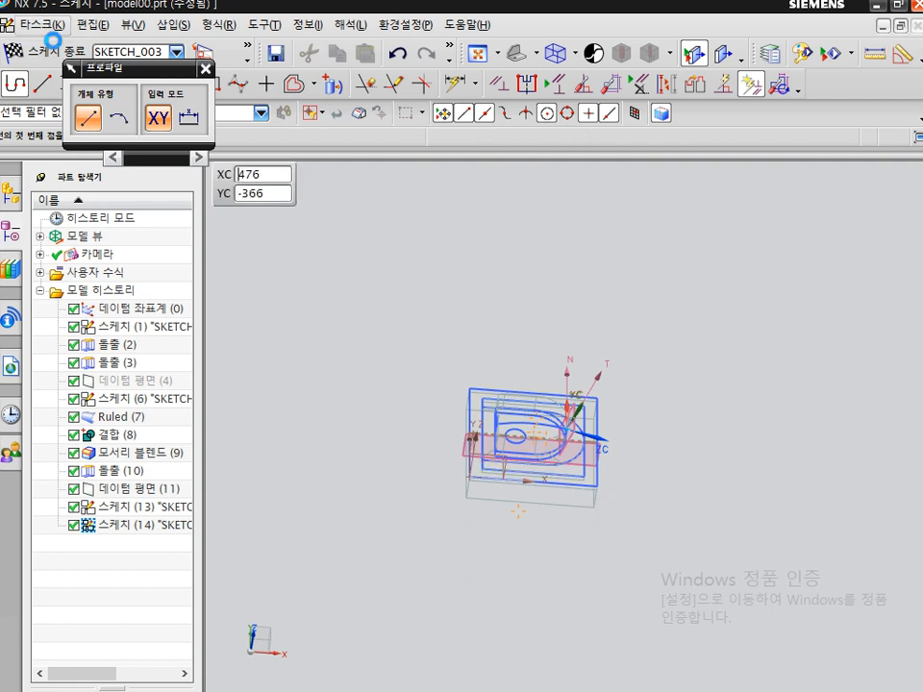
{"action": "left_click", "coordinate": [204, 69]}
{"action": "left_click", "coordinate": [204, 55]}
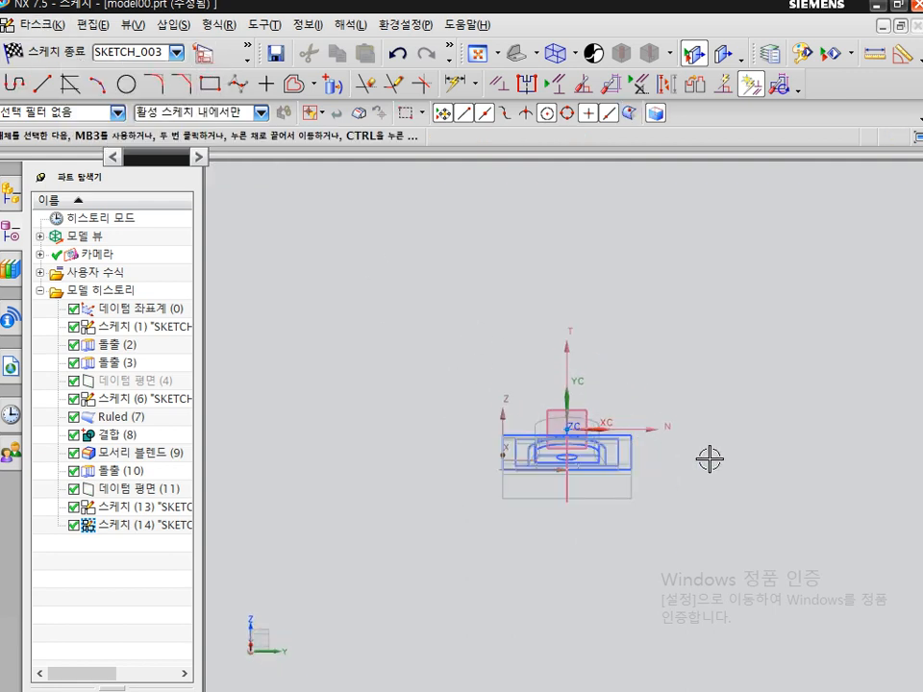
{"action": "middle_click_drag", "start_coordinate": [709, 459], "coordinate": [717, 414]}
{"action": "right_click_drag", "start_coordinate": [719, 384], "coordinate": [687, 413]}
{"action": "mouse_move", "coordinate": [686, 413]}
{"action": "middle_mouse_down"}
{"action": "mouse_move", "coordinate": [694, 449]}
{"action": "mouse_move", "coordinate": [692, 439]}
{"action": "middle_mouse_up"}
{"action": "key", "text": "F8"}
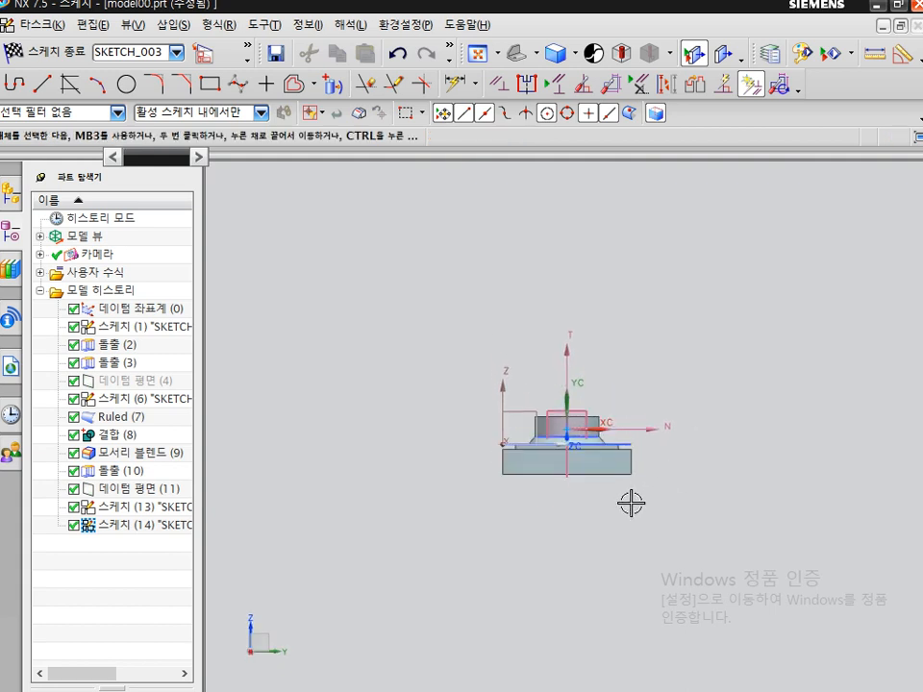
{"action": "scroll", "coordinate": [579, 494], "scroll_direction": "up", "scroll_amount": 6}
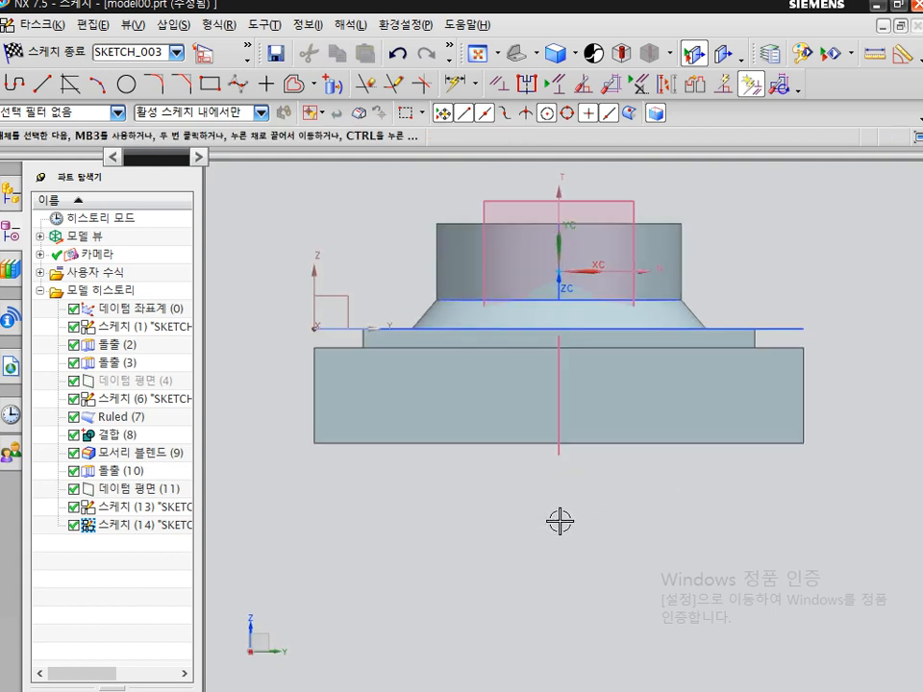
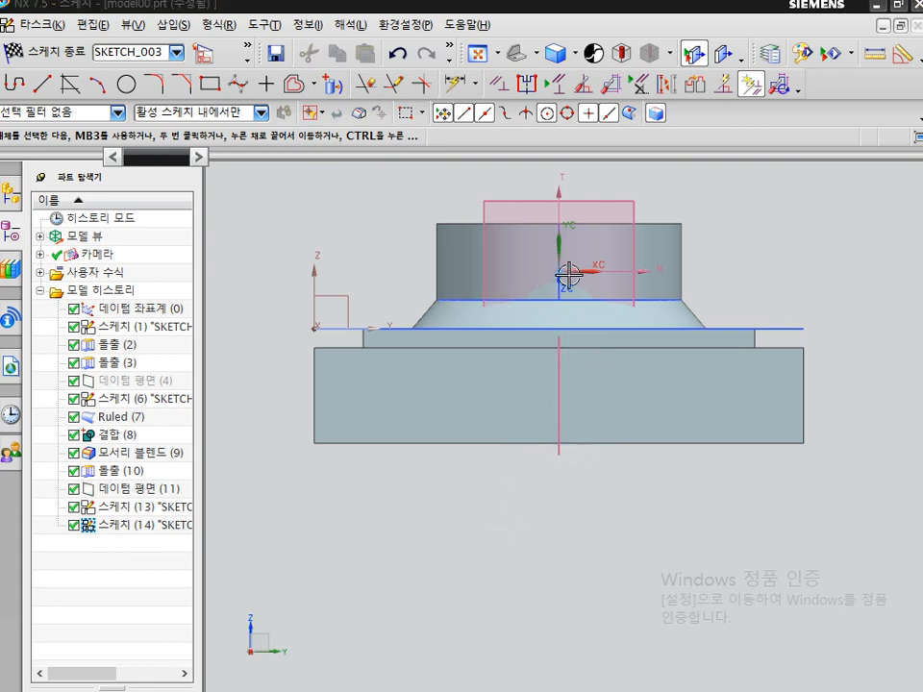
Step: Sketch a three-point arc about 67 mm in radius across the boss, passing through the start point of the 50 mm radius arc
{"action": "left_click_drag", "start_coordinate": [561, 271], "coordinate": [357, 261]}
{"action": "key", "text": "Escape"}
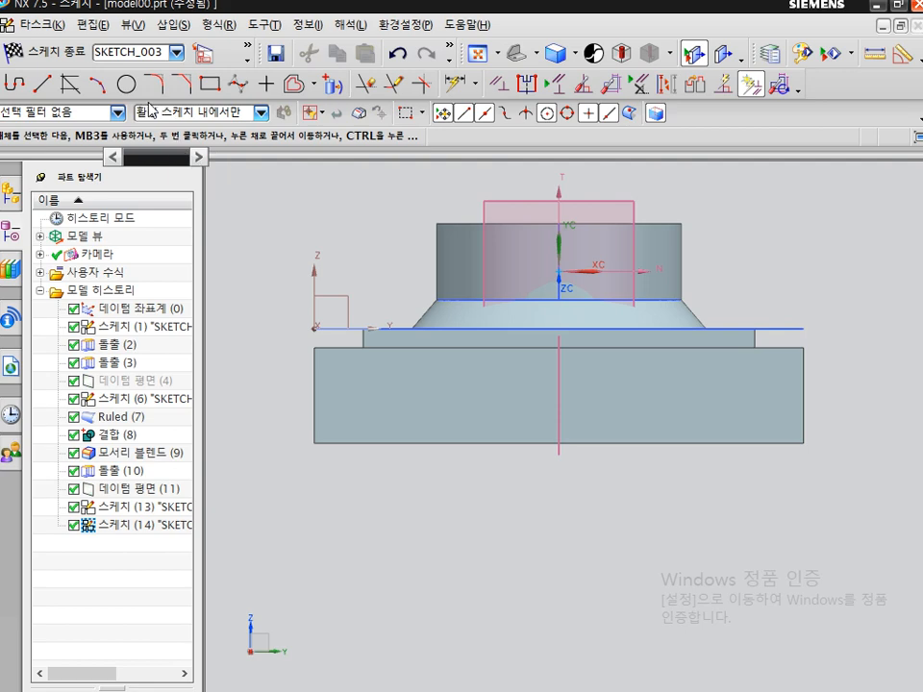
{"action": "left_click", "coordinate": [96, 84]}
{"action": "left_click", "coordinate": [391, 294]}
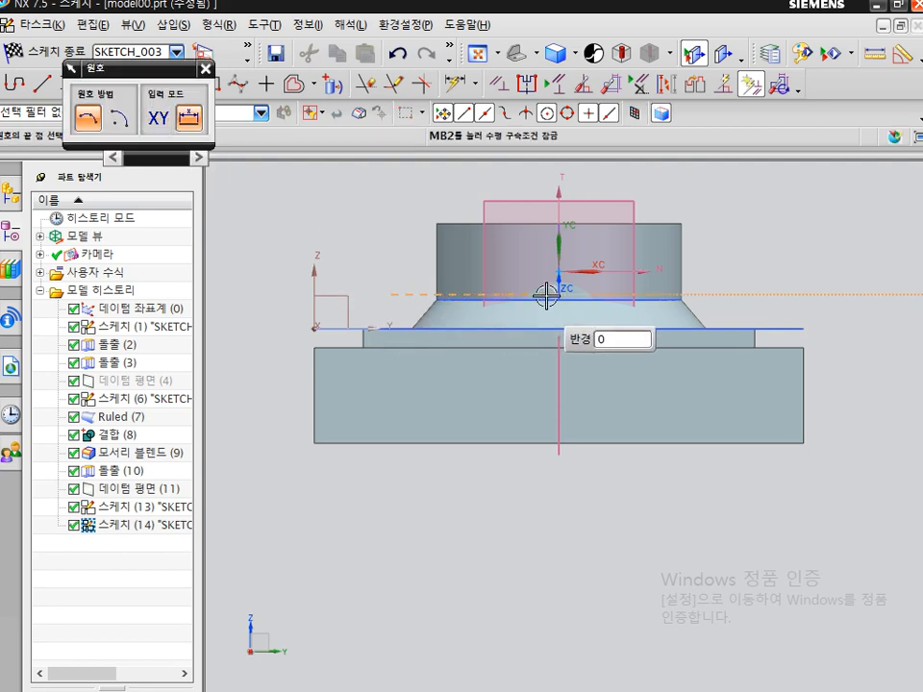
{"action": "middle_click_drag", "start_coordinate": [606, 285], "coordinate": [583, 306]}
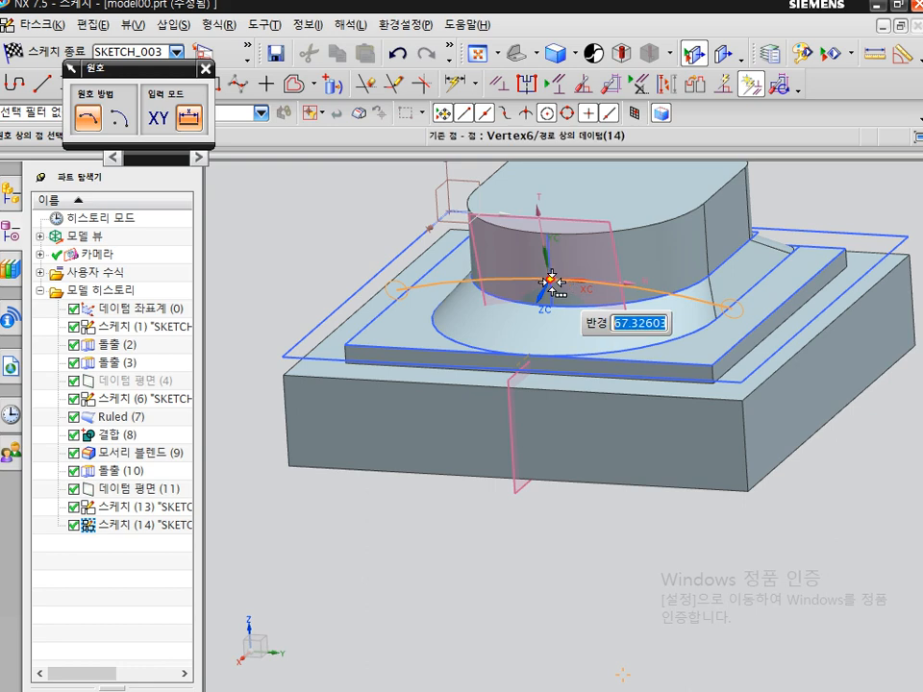
{"action": "scroll", "coordinate": [550, 279], "scroll_direction": "up", "scroll_amount": 2}
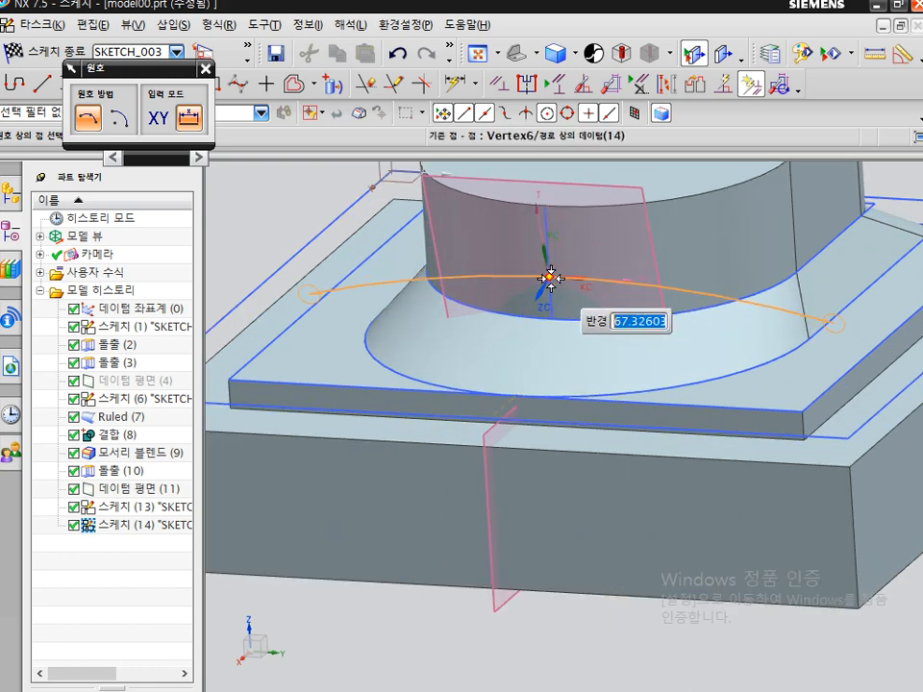
{"action": "left_click", "coordinate": [550, 280]}
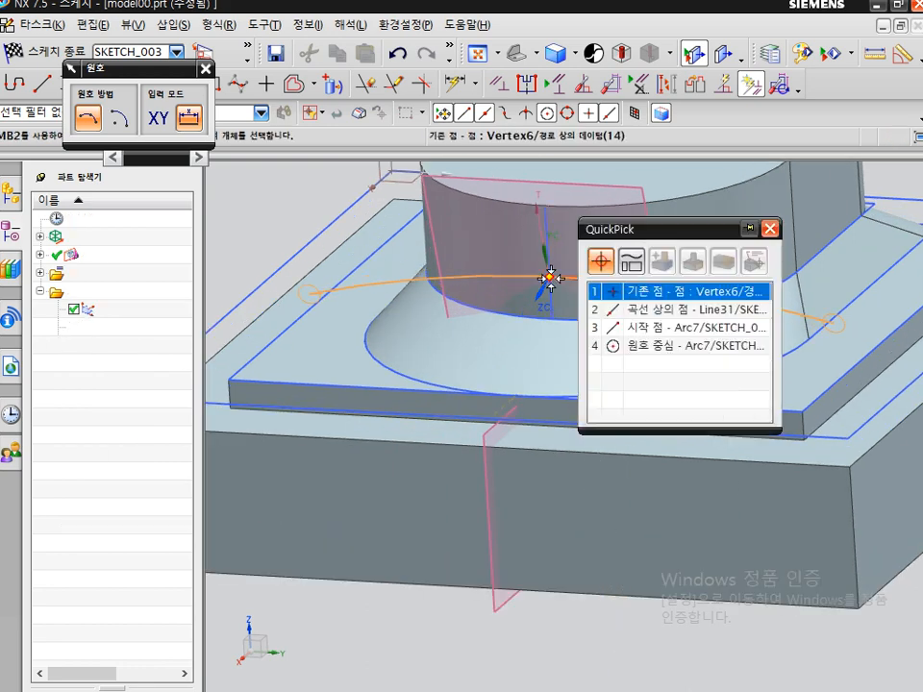
{"action": "left_click", "coordinate": [636, 332]}
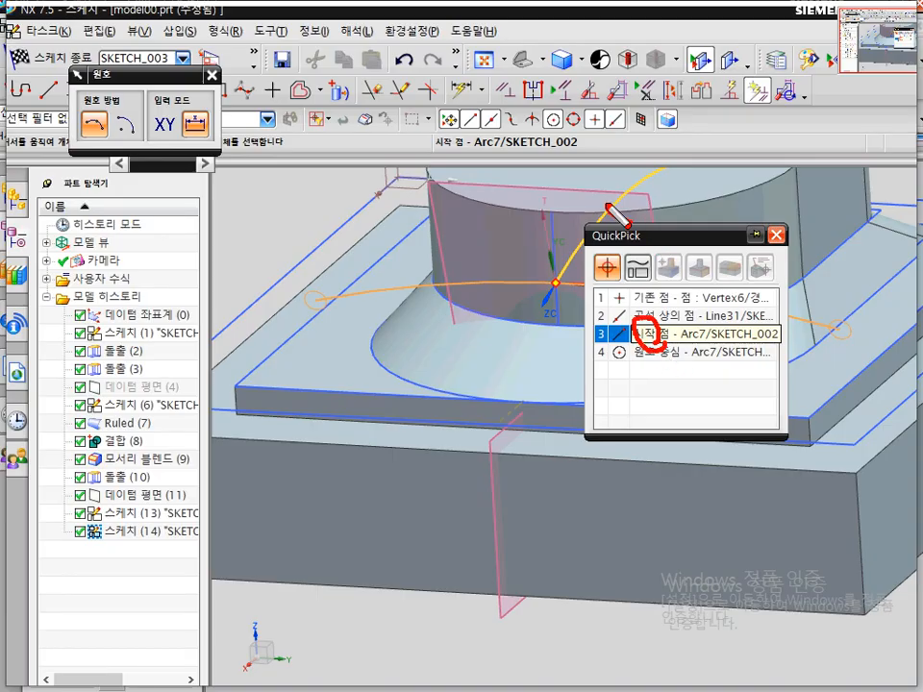
{"action": "left_click_drag", "start_coordinate": [610, 206], "coordinate": [621, 223]}
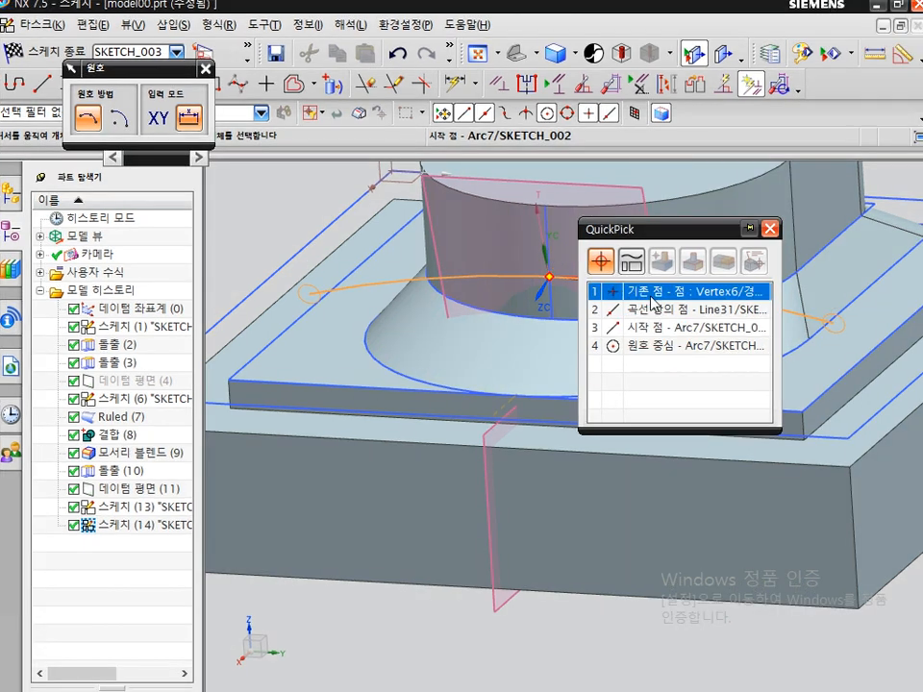
{"action": "left_click", "coordinate": [628, 337]}
{"action": "left_click", "coordinate": [621, 332]}
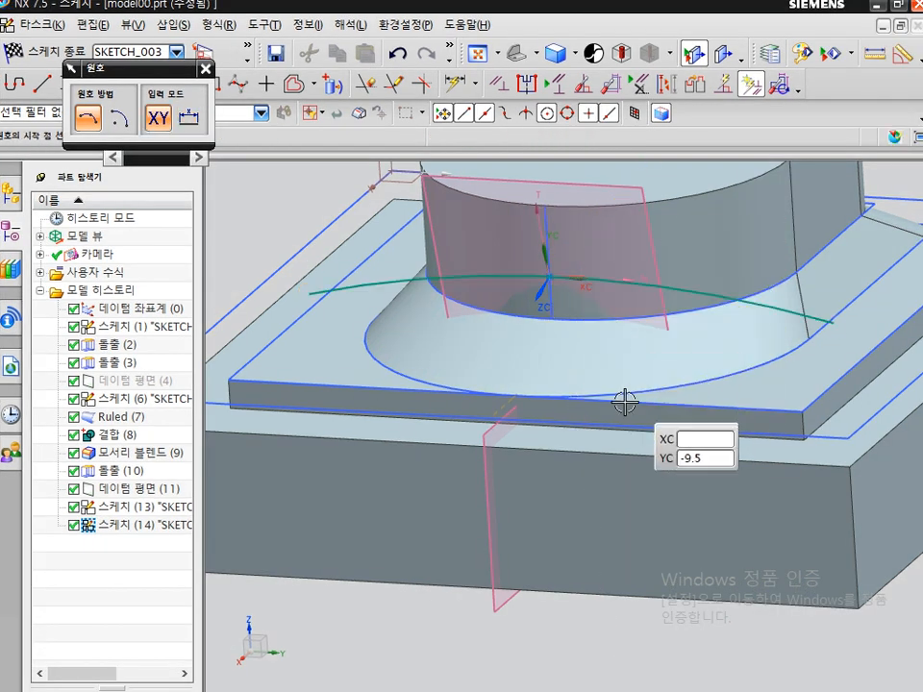
{"action": "key", "text": "Escape"}
{"action": "key", "text": "shift+F8"}
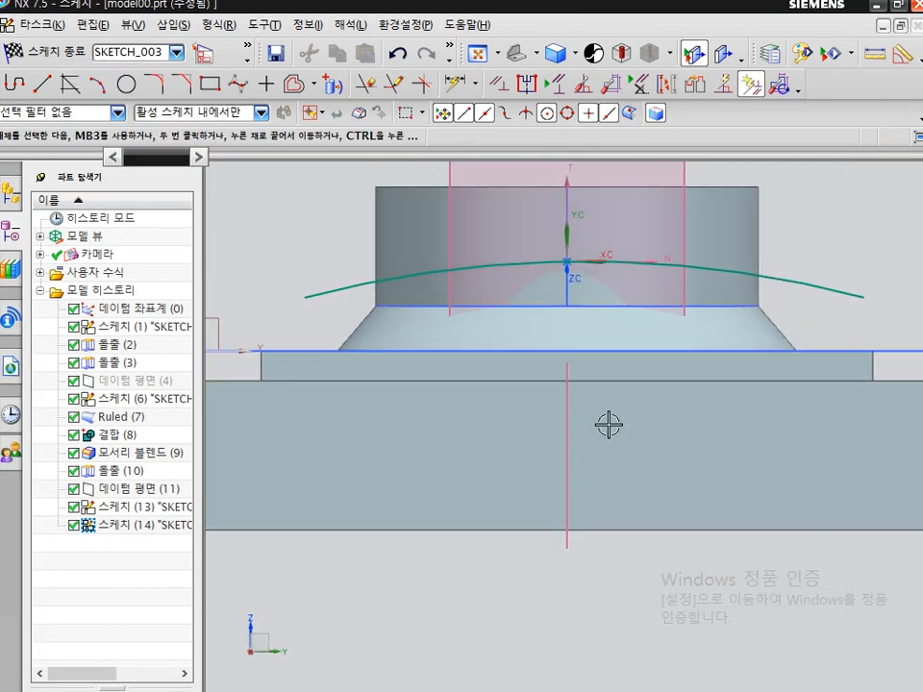
Step: Add a radius dimension of 100 mm to the new arc and leave the dimension command
{"action": "key", "text": "d"}
{"action": "left_click", "coordinate": [703, 322]}
{"action": "left_click", "coordinate": [737, 211]}
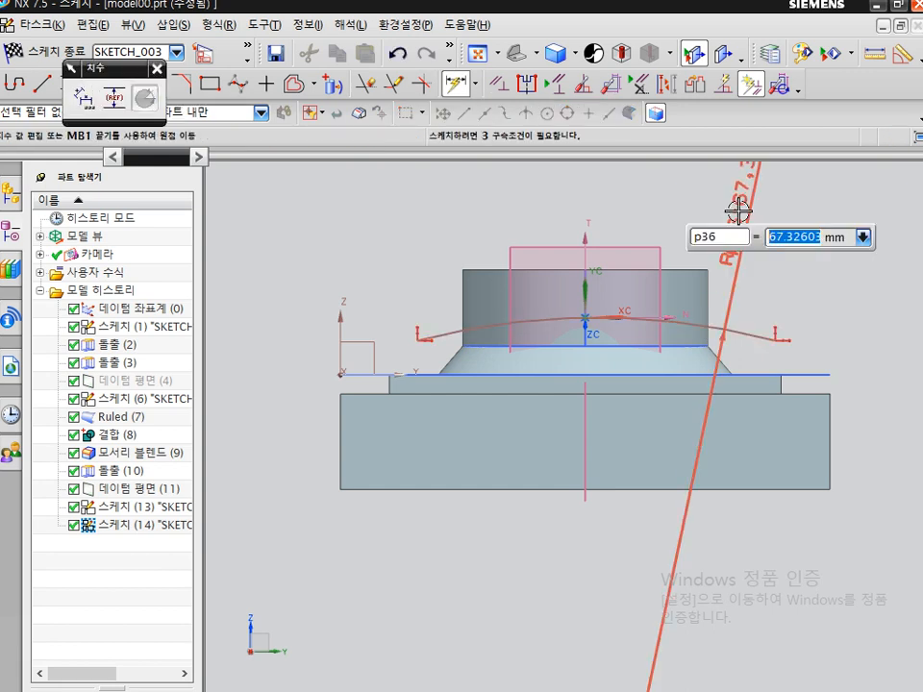
{"action": "type", "text": "100"}
{"action": "key", "text": "Return"}
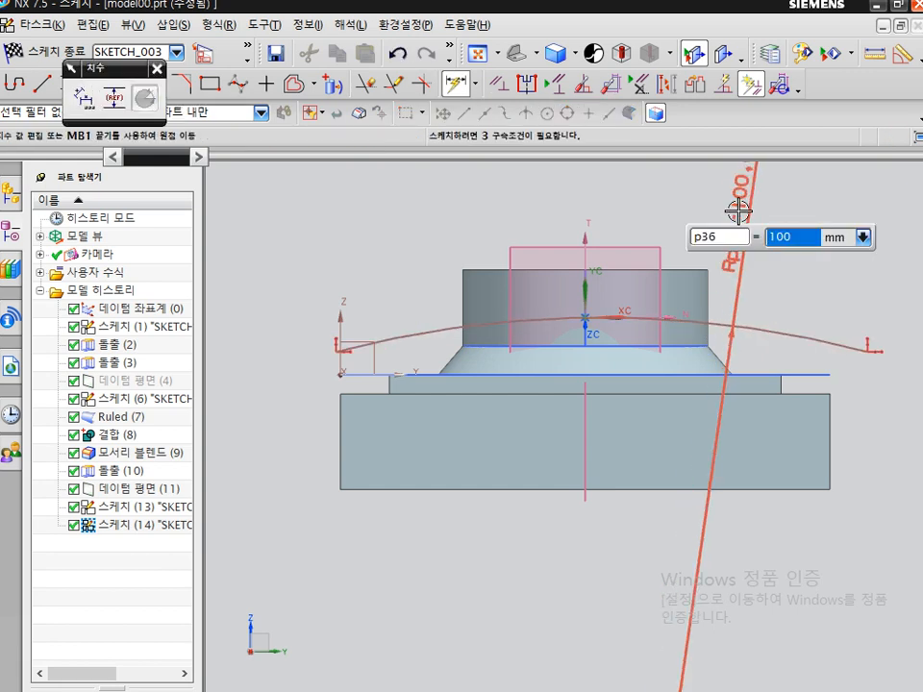
{"action": "scroll", "coordinate": [669, 413], "scroll_direction": "down", "scroll_amount": 5}
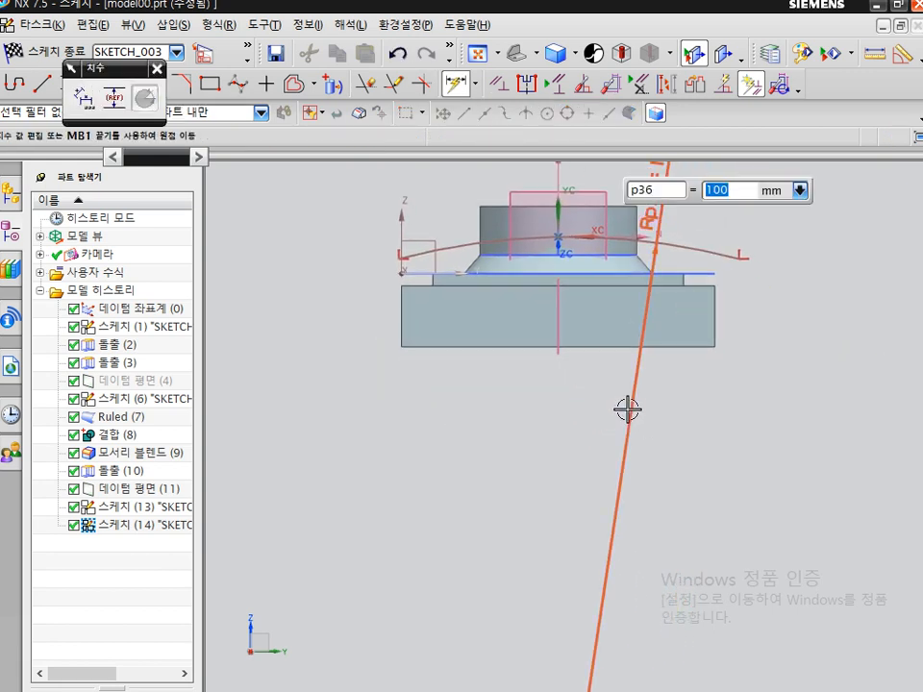
{"action": "middle_click_drag", "start_coordinate": [673, 473], "coordinate": [637, 407], "text": "shift"}
{"action": "key", "text": "Escape"}
{"action": "key", "text": "Escape"}
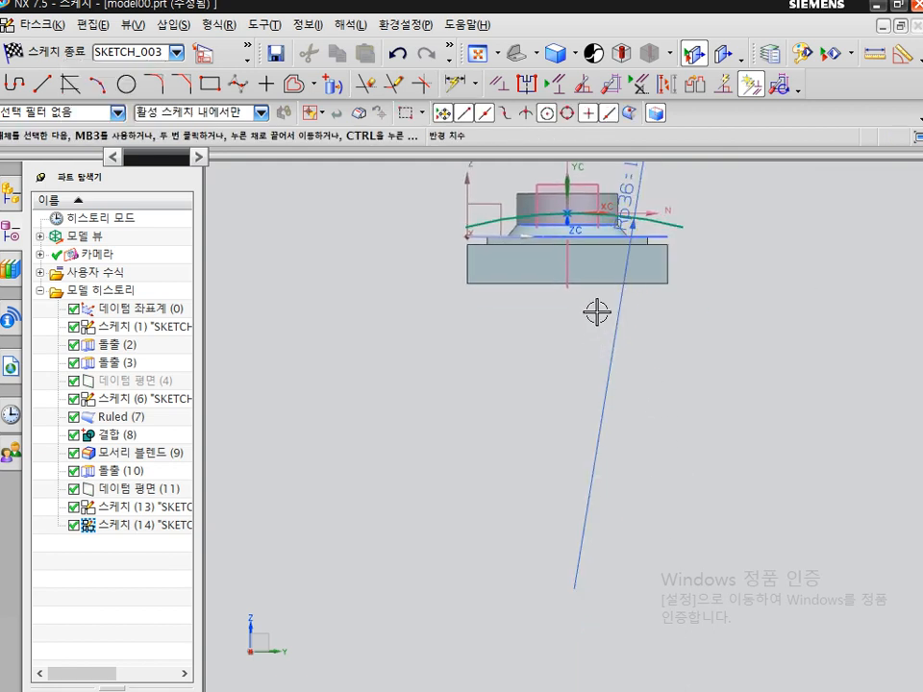
Step: Constrain the arc's centre point onto the vertical datum plane through the middle of the block
{"action": "key", "text": "c"}
{"action": "left_click", "coordinate": [568, 273]}
{"action": "left_click", "coordinate": [574, 586]}
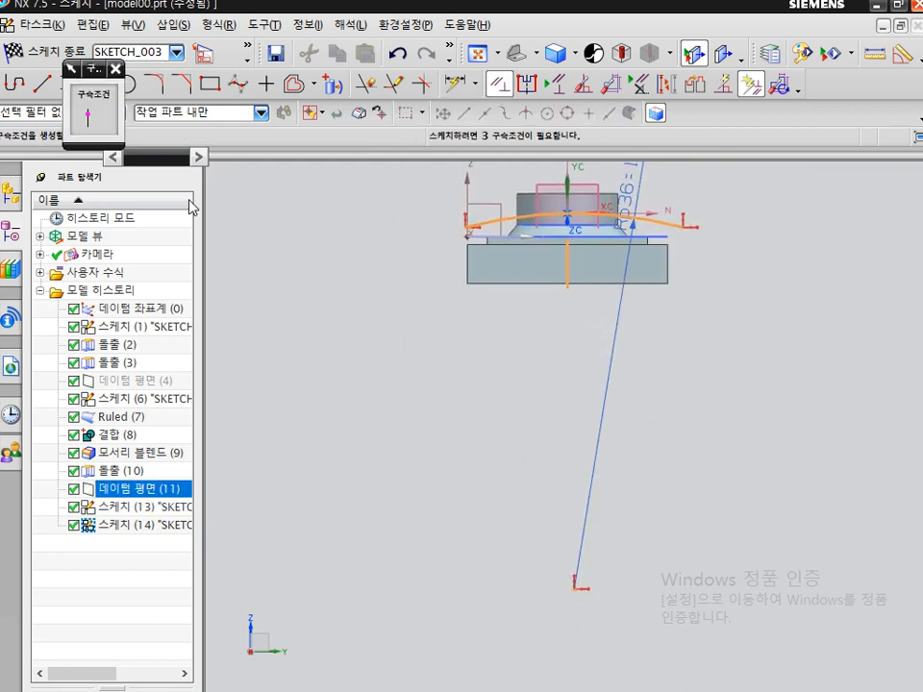
{"action": "left_click", "coordinate": [88, 123]}
{"action": "key", "text": "ctrl+2"}
{"action": "mouse_move", "coordinate": [471, 262]}
{"action": "left_mouse_down"}
{"action": "mouse_move", "coordinate": [476, 310]}
{"action": "mouse_move", "coordinate": [576, 279]}
{"action": "mouse_move", "coordinate": [562, 415]}
{"action": "left_mouse_up"}
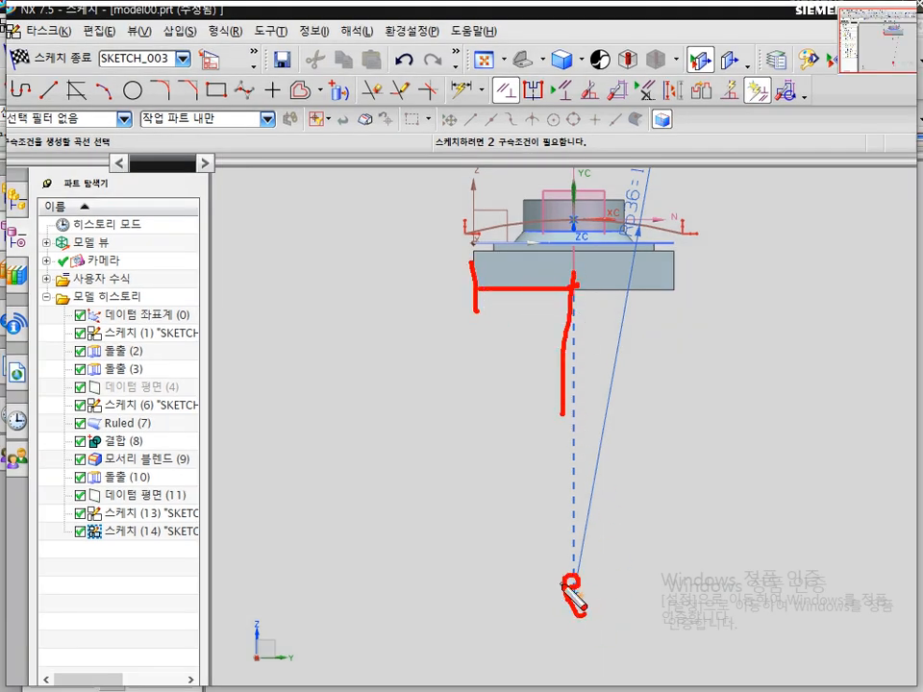
{"action": "key", "text": "Escape"}
Step: Shorten the arc by bringing both endpoints in to just outside the boss, and finish the sketch
{"action": "scroll", "coordinate": [525, 274], "scroll_direction": "up", "scroll_amount": 5}
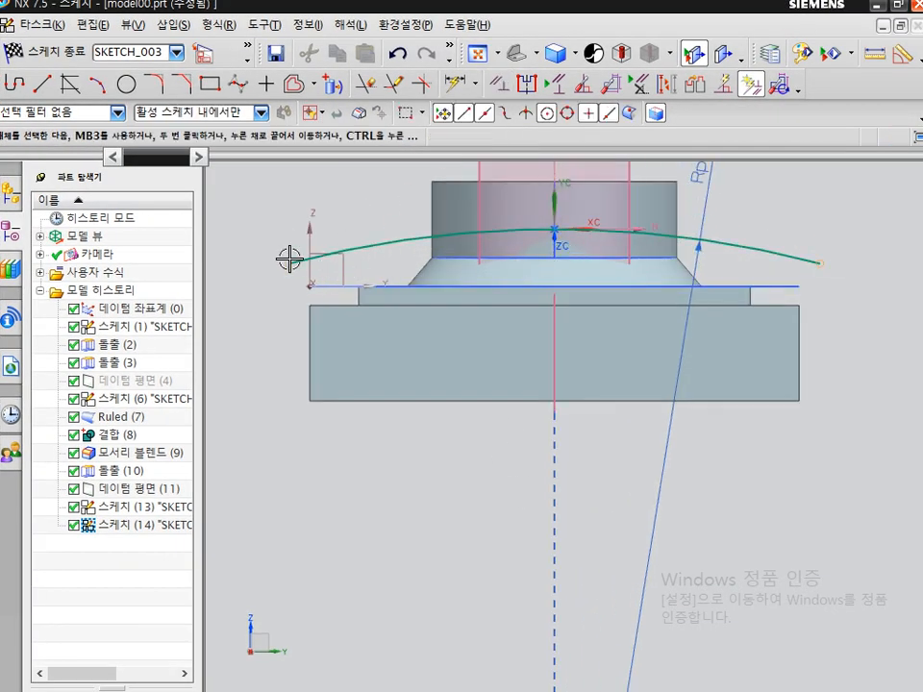
{"action": "left_click_drag", "start_coordinate": [290, 259], "coordinate": [391, 242]}
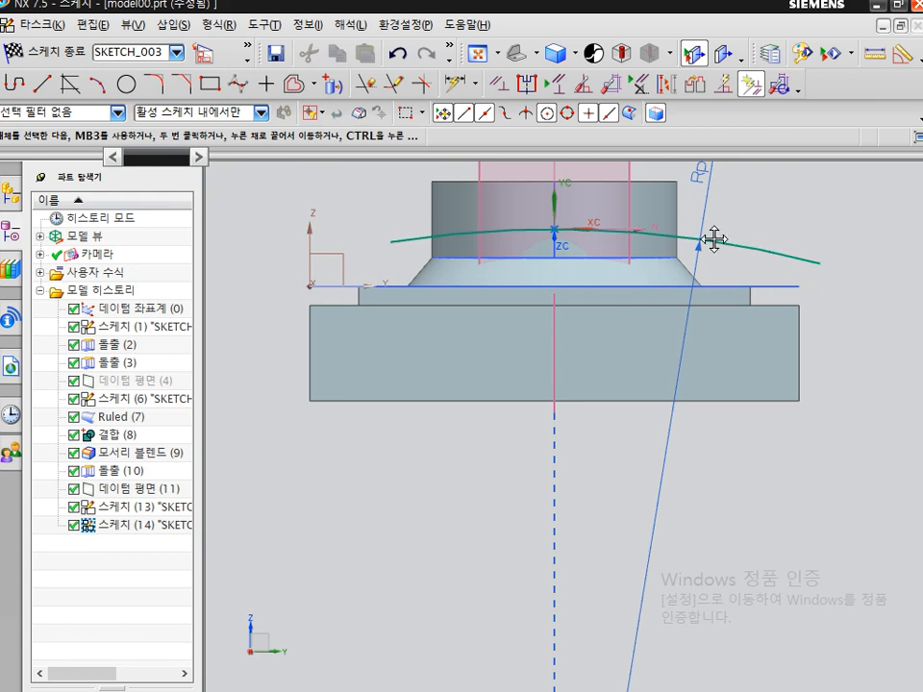
{"action": "left_click_drag", "start_coordinate": [714, 239], "coordinate": [704, 239]}
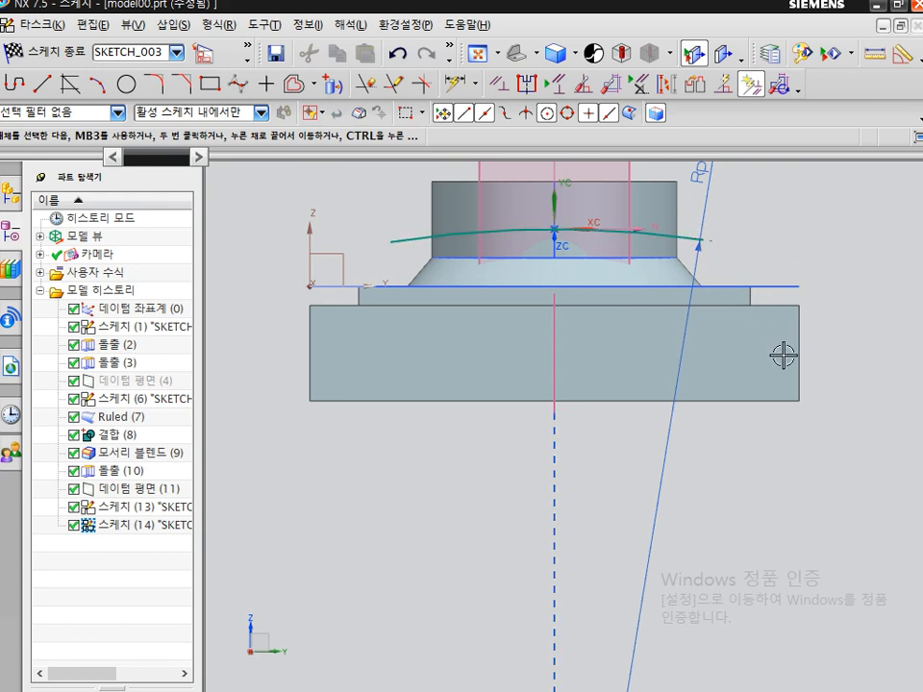
{"action": "left_click", "coordinate": [38, 51]}
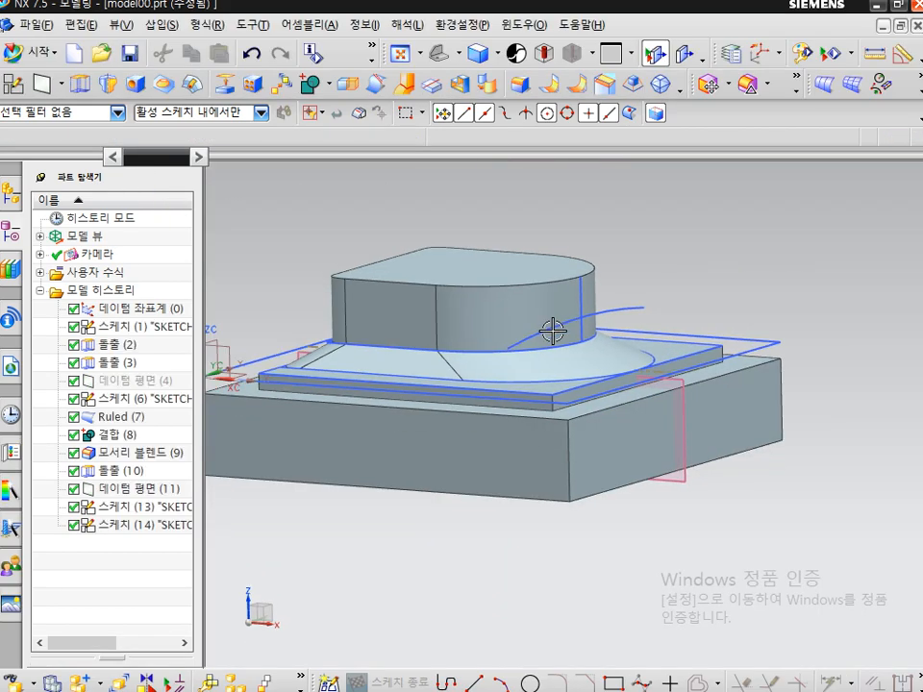
Step: Start a Sweep along Guide with the 100 mm radius arc as the section curve
{"action": "left_click", "coordinate": [162, 25]}
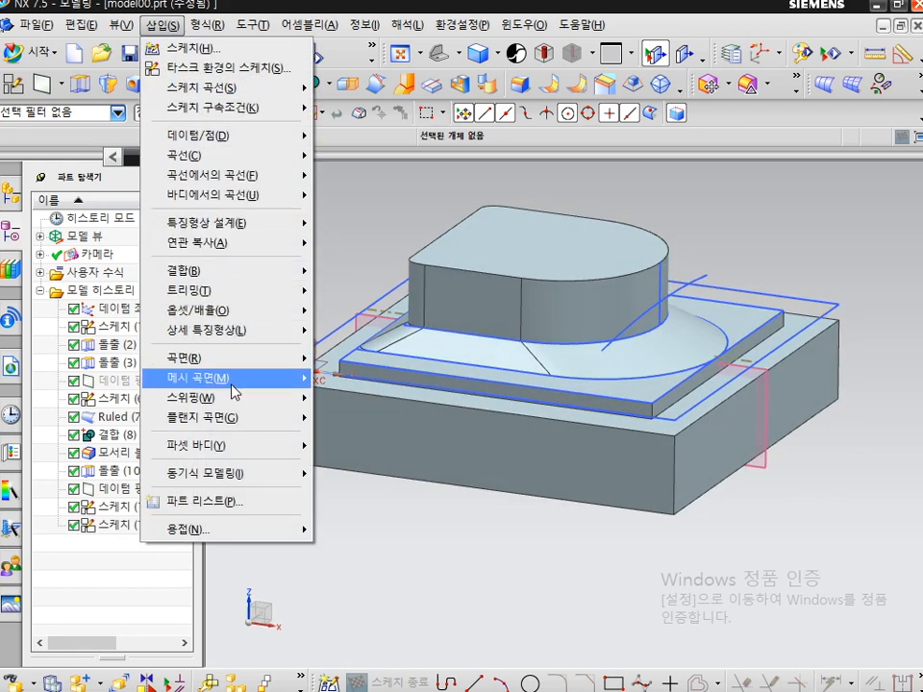
{"action": "mouse_move", "coordinate": [233, 381]}
{"action": "mouse_move", "coordinate": [278, 398]}
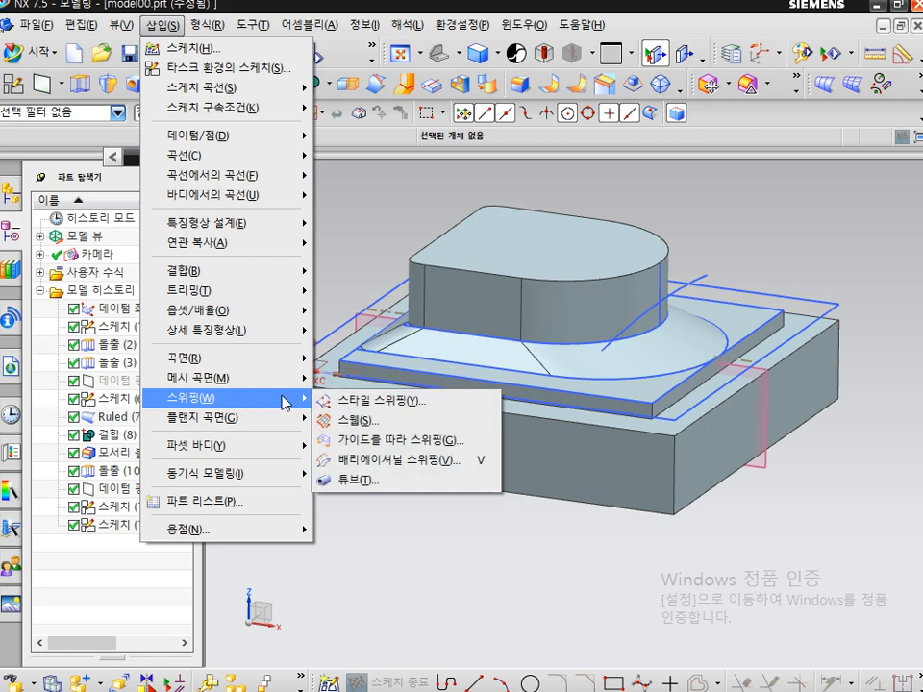
{"action": "left_click", "coordinate": [374, 444]}
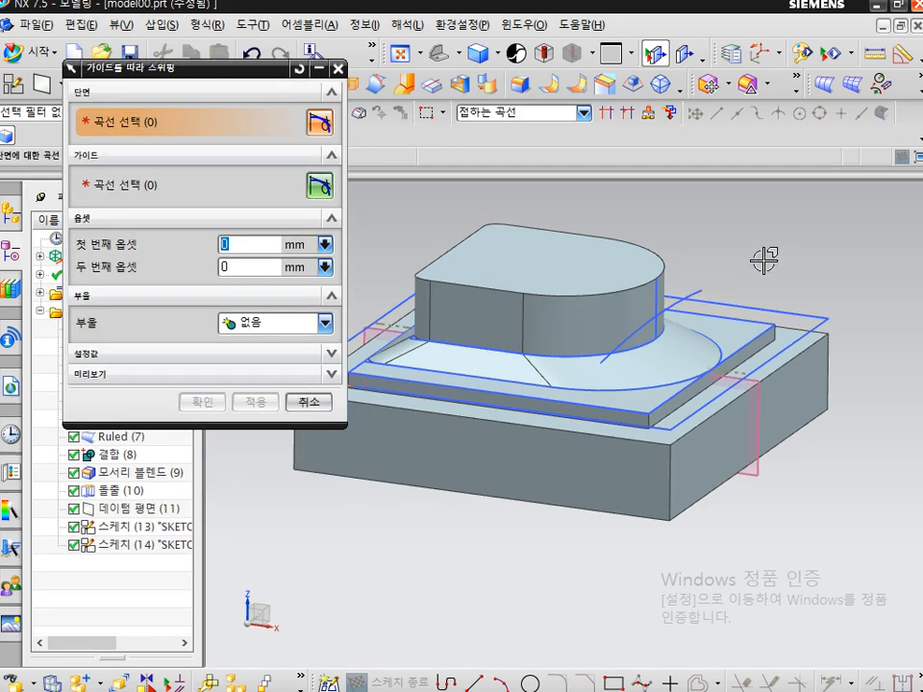
{"action": "left_click", "coordinate": [736, 291]}
{"action": "left_click", "coordinate": [737, 294], "text": "shift"}
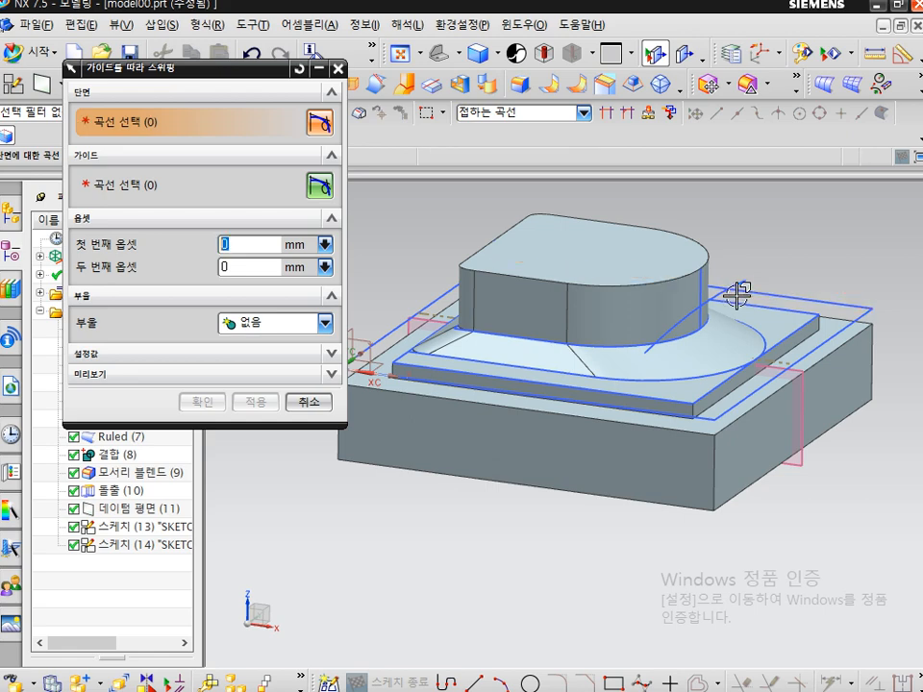
{"action": "left_click", "coordinate": [723, 294]}
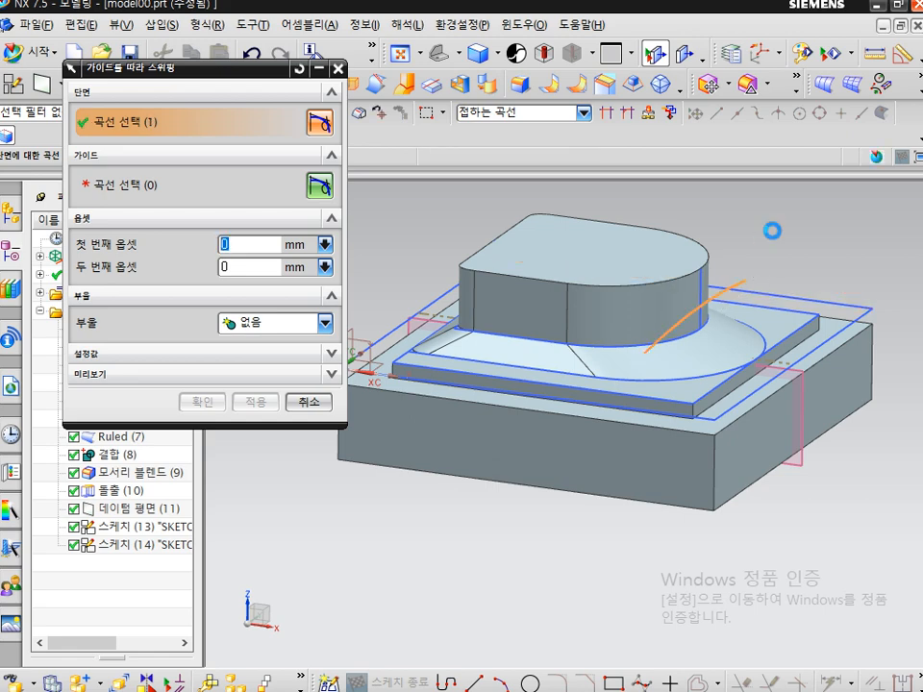
Step: Use the 50 mm radius arc as the guide curve, with zero offsets and no Boolean, and complete the sweep
{"action": "right_click_drag", "start_coordinate": [772, 230], "coordinate": [717, 232]}
{"action": "left_click", "coordinate": [175, 199]}
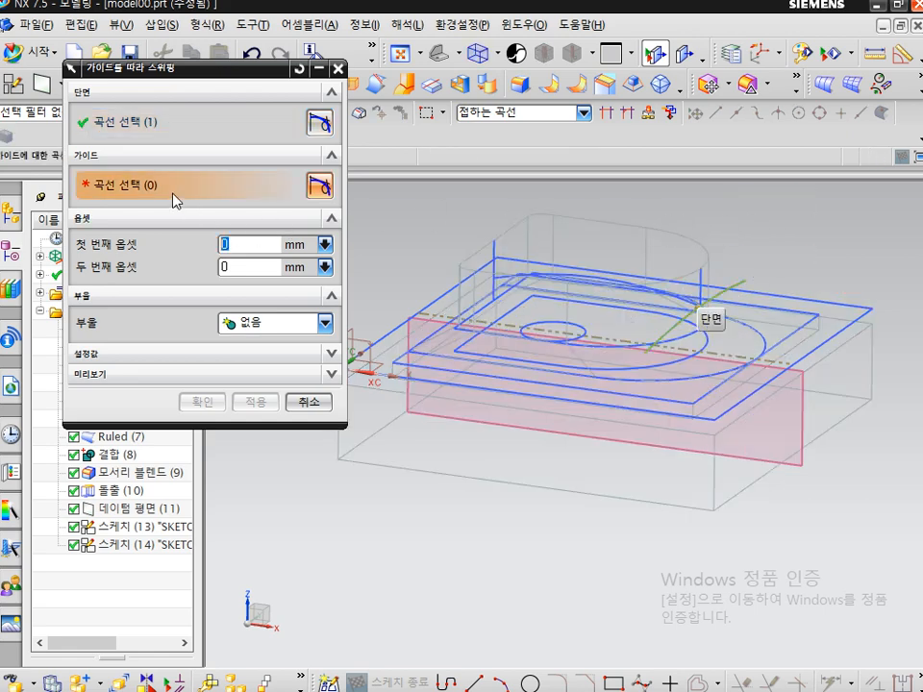
{"action": "middle_click_drag", "start_coordinate": [608, 334], "coordinate": [655, 302]}
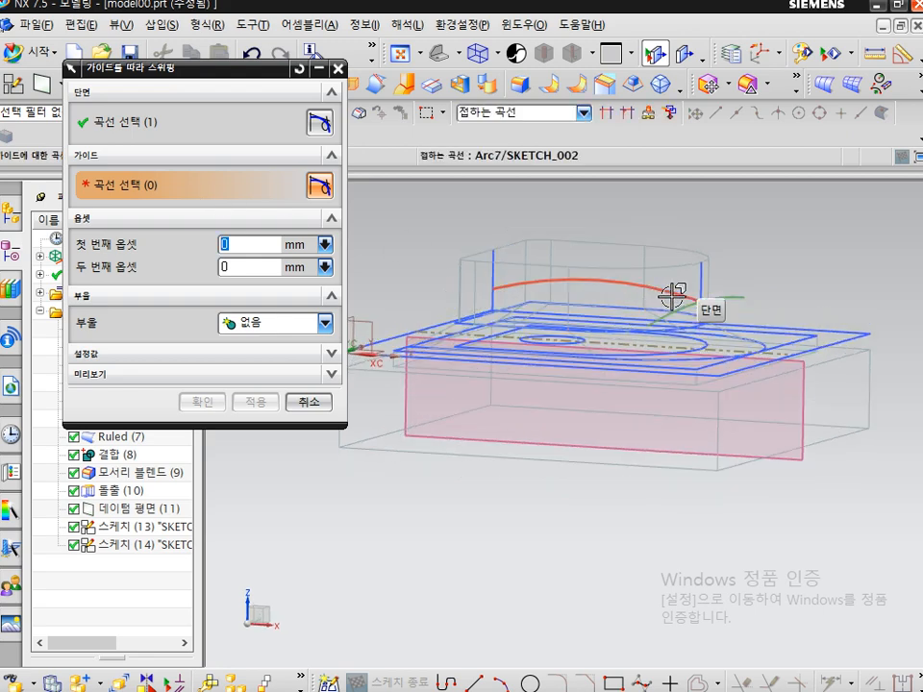
{"action": "left_click", "coordinate": [671, 295]}
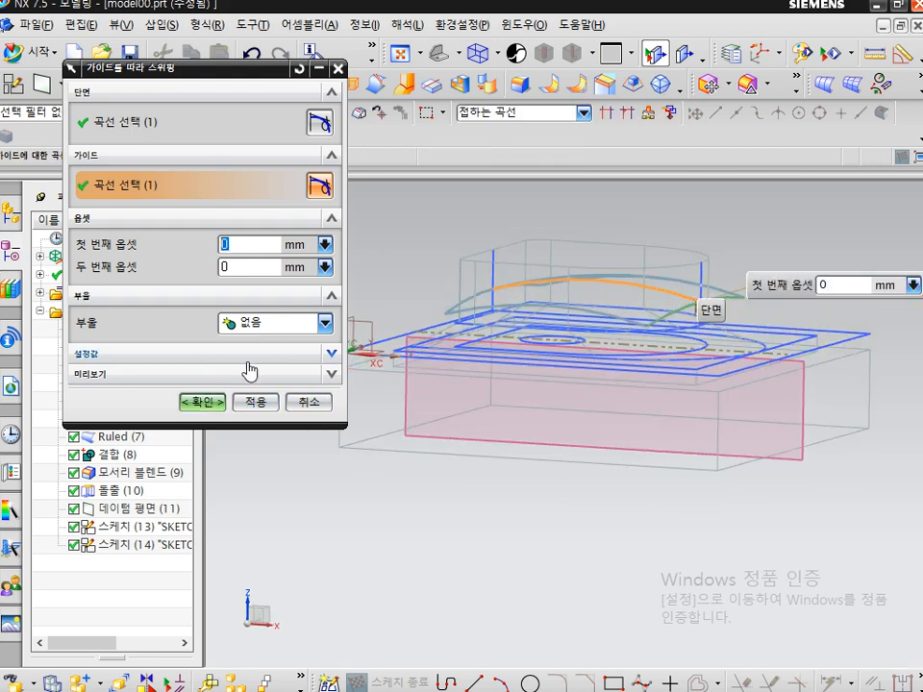
{"action": "mouse_move", "coordinate": [255, 362]}
{"action": "left_mouse_down"}
{"action": "mouse_move", "coordinate": [316, 338]}
{"action": "mouse_move", "coordinate": [257, 371]}
{"action": "left_mouse_up"}
{"action": "key", "text": "Escape"}
{"action": "left_click", "coordinate": [214, 400]}
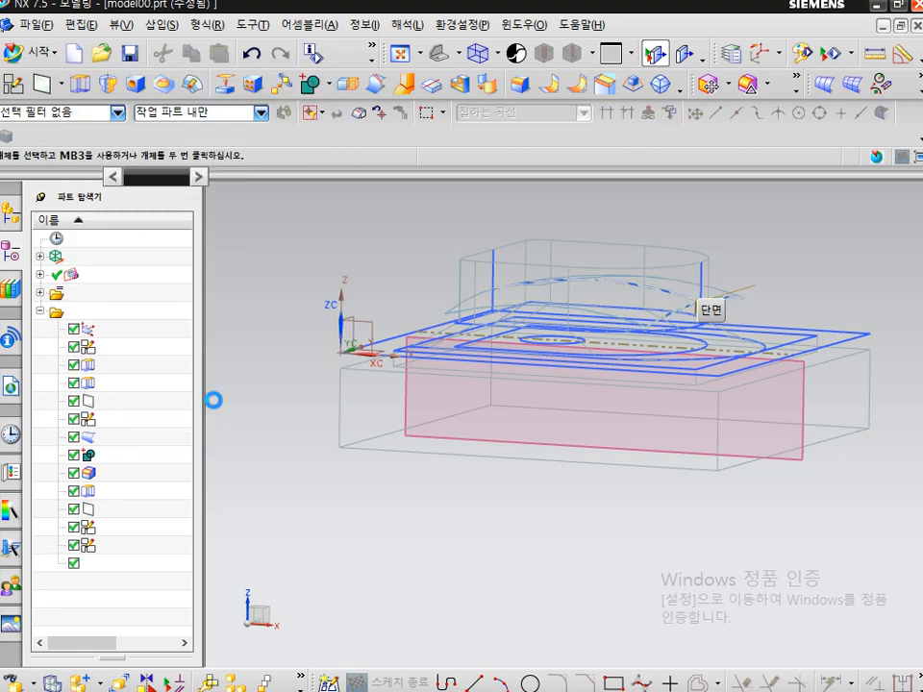
{"action": "right_click_drag", "start_coordinate": [342, 223], "coordinate": [342, 196]}
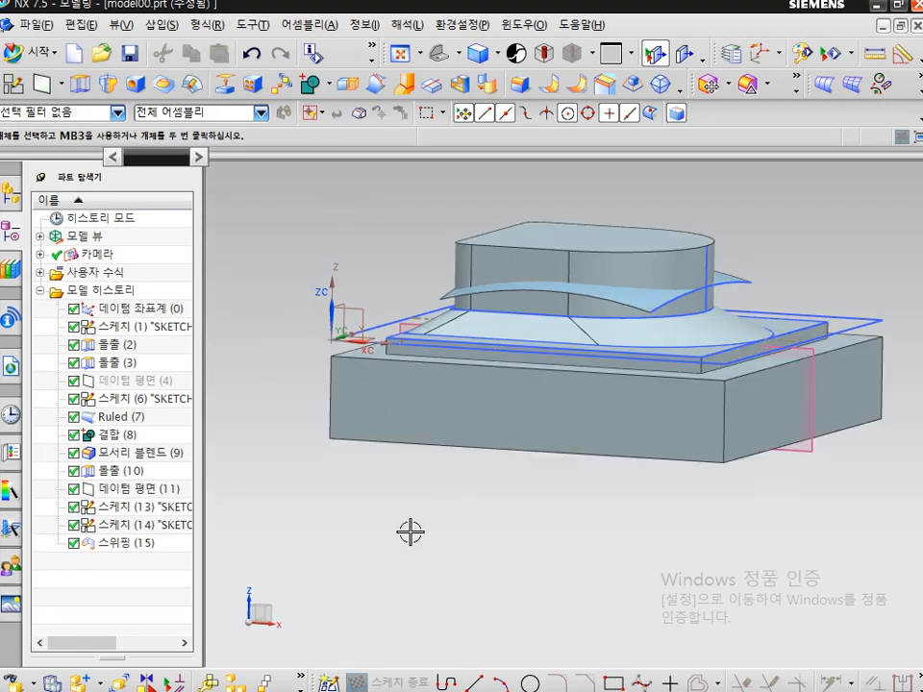
Step: Extend two opposite edges of the swept surface by a distance of 5 mm with Trim and Extend
{"action": "middle_click_drag", "start_coordinate": [411, 533], "coordinate": [459, 553]}
{"action": "scroll", "coordinate": [470, 288], "scroll_direction": "up", "scroll_amount": 2}
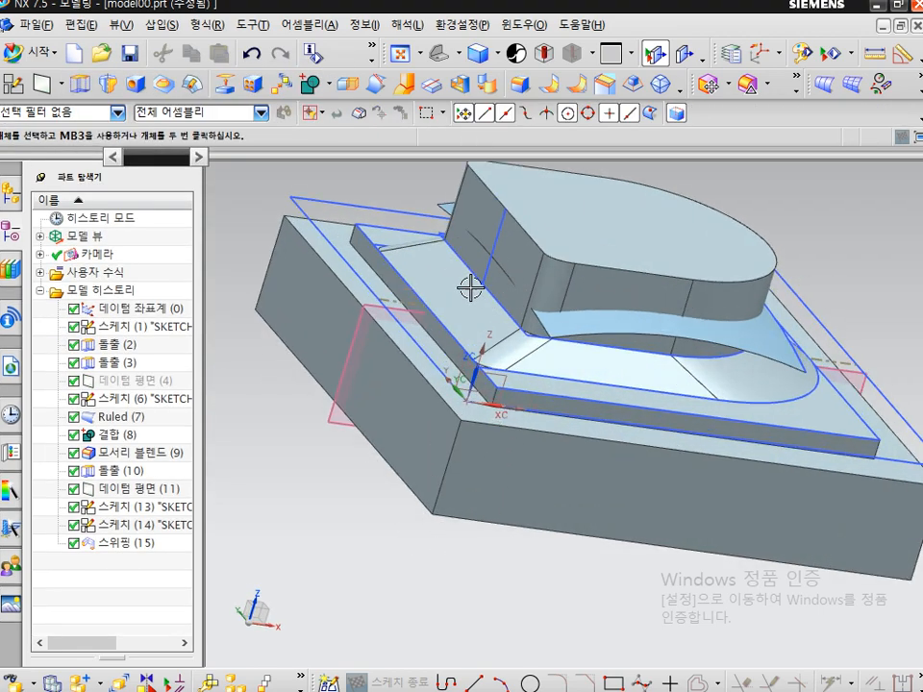
{"action": "middle_click_drag", "start_coordinate": [663, 342], "coordinate": [573, 378]}
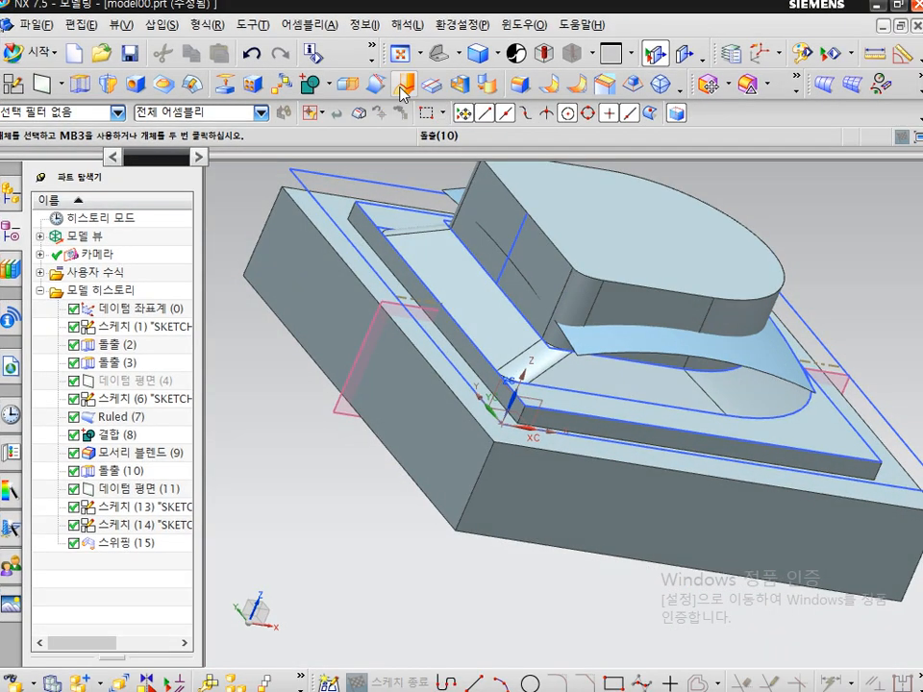
{"action": "left_click", "coordinate": [402, 94]}
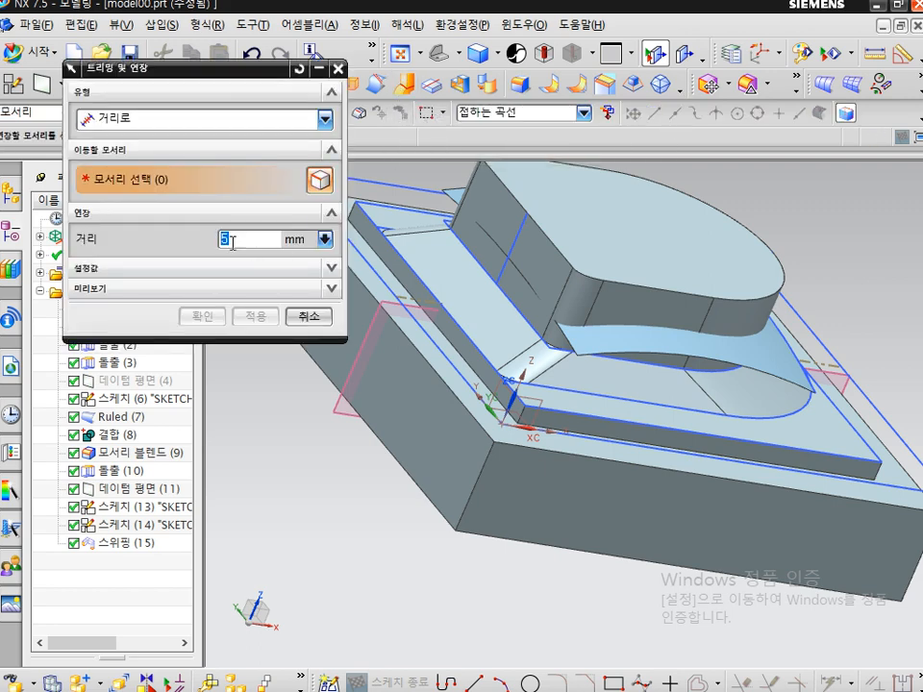
{"action": "left_click", "coordinate": [488, 240]}
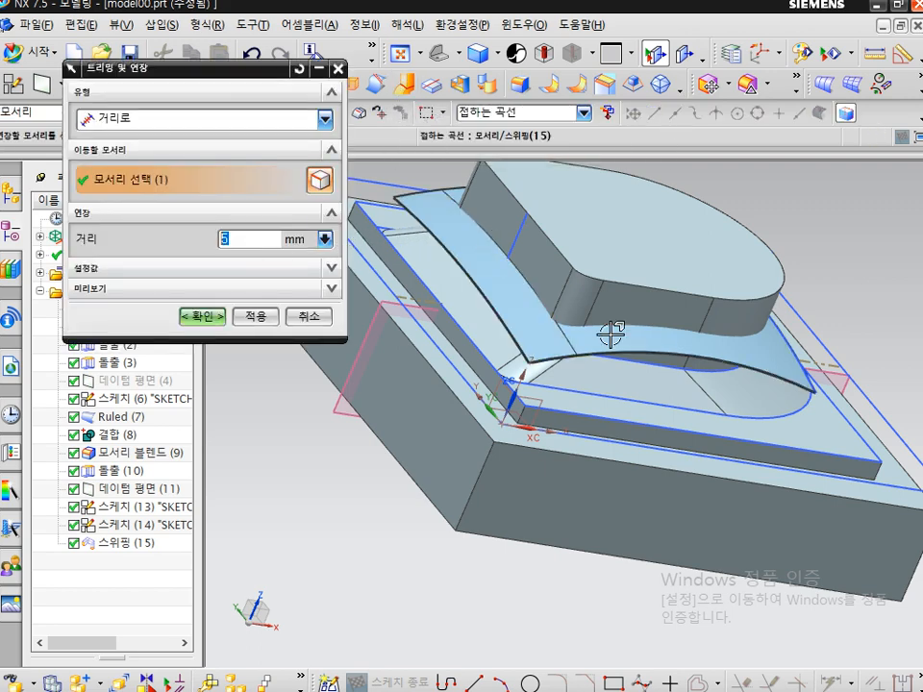
{"action": "middle_click_drag", "start_coordinate": [612, 333], "coordinate": [686, 313]}
{"action": "left_click", "coordinate": [666, 327]}
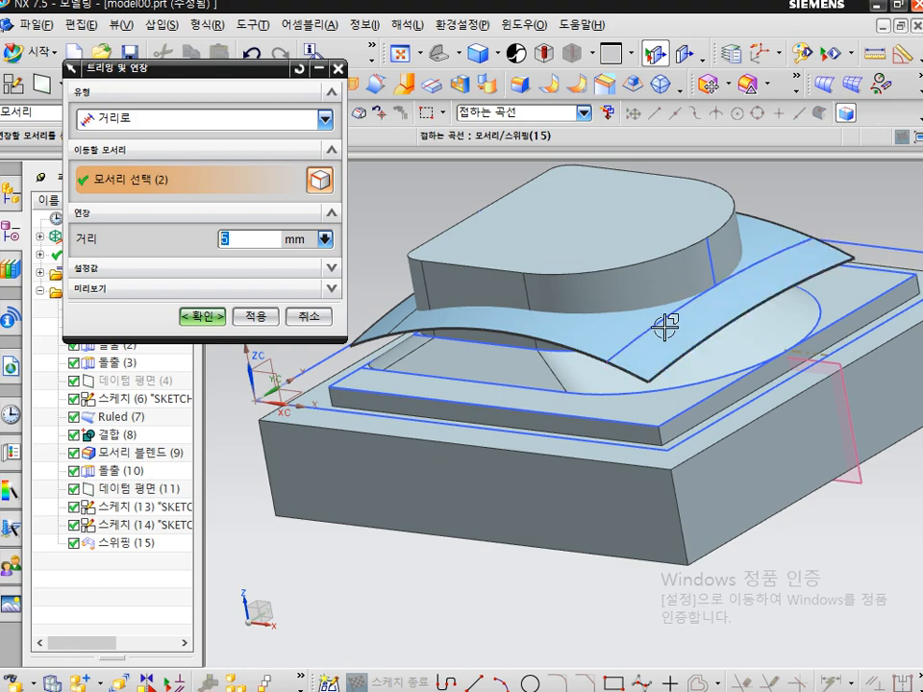
{"action": "left_click", "coordinate": [202, 316]}
Step: Trim the solid body with the extended swept surface, removing the part of the boss above it
{"action": "middle_click_drag", "start_coordinate": [304, 458], "coordinate": [370, 481]}
{"action": "middle_click_drag", "start_coordinate": [544, 373], "coordinate": [701, 458]}
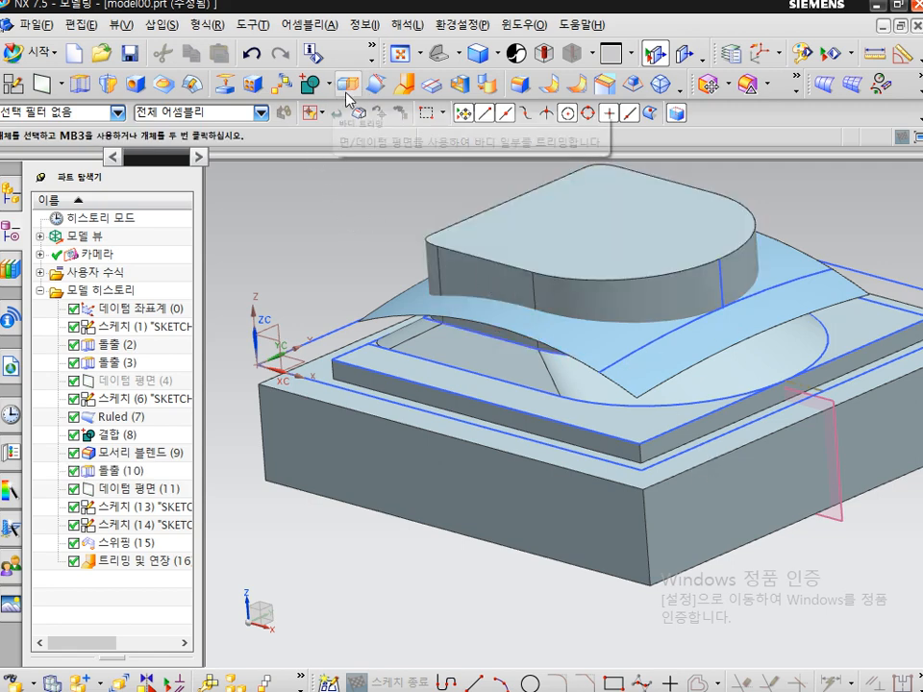
{"action": "left_click", "coordinate": [347, 89]}
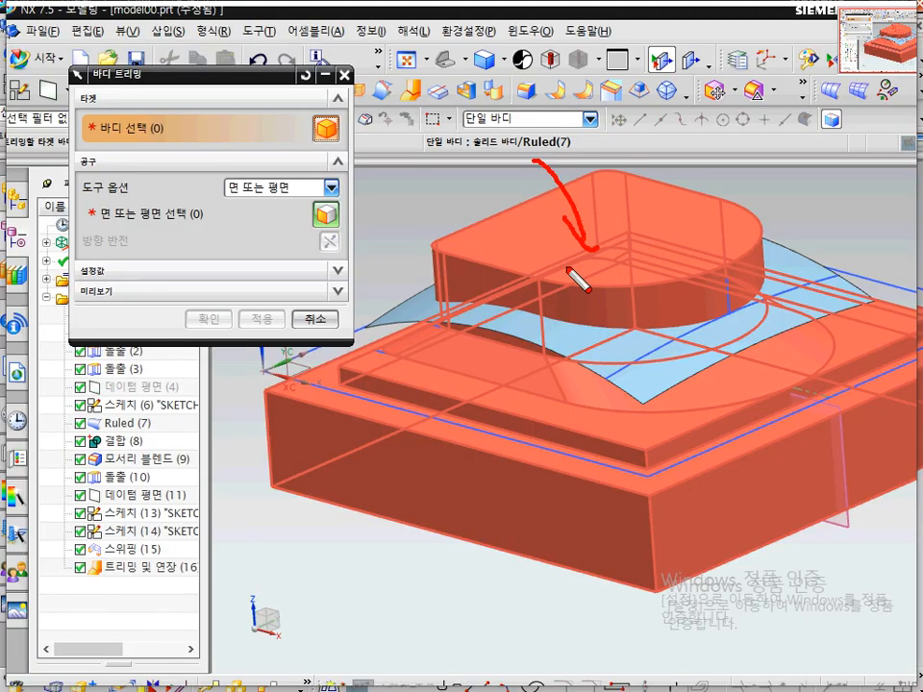
{"action": "left_click_drag", "start_coordinate": [507, 301], "coordinate": [548, 327]}
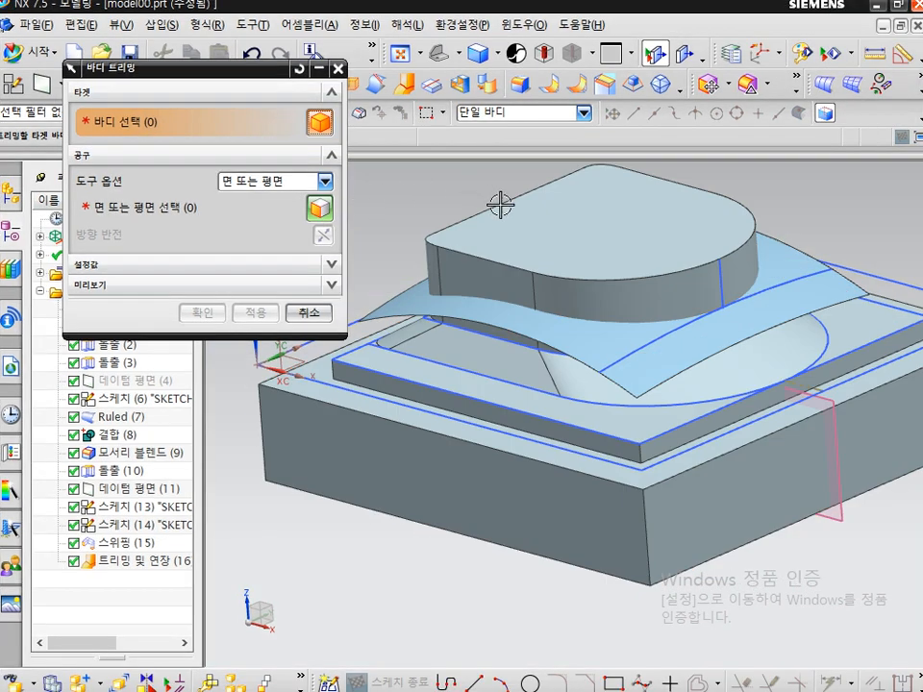
{"action": "left_click", "coordinate": [528, 221]}
{"action": "left_click", "coordinate": [257, 221]}
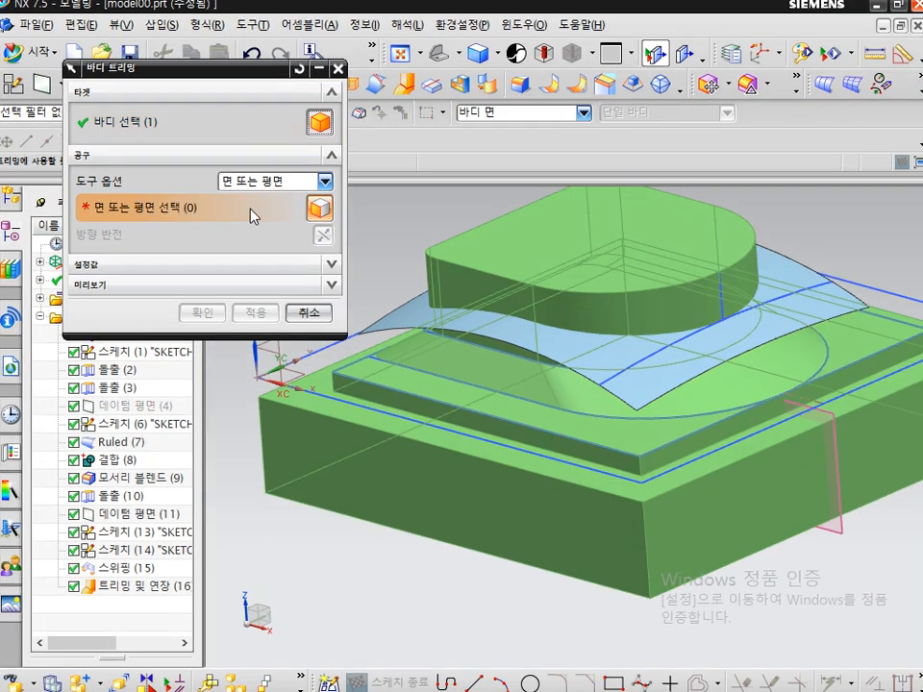
{"action": "left_click", "coordinate": [408, 307]}
{"action": "left_click", "coordinate": [397, 327]}
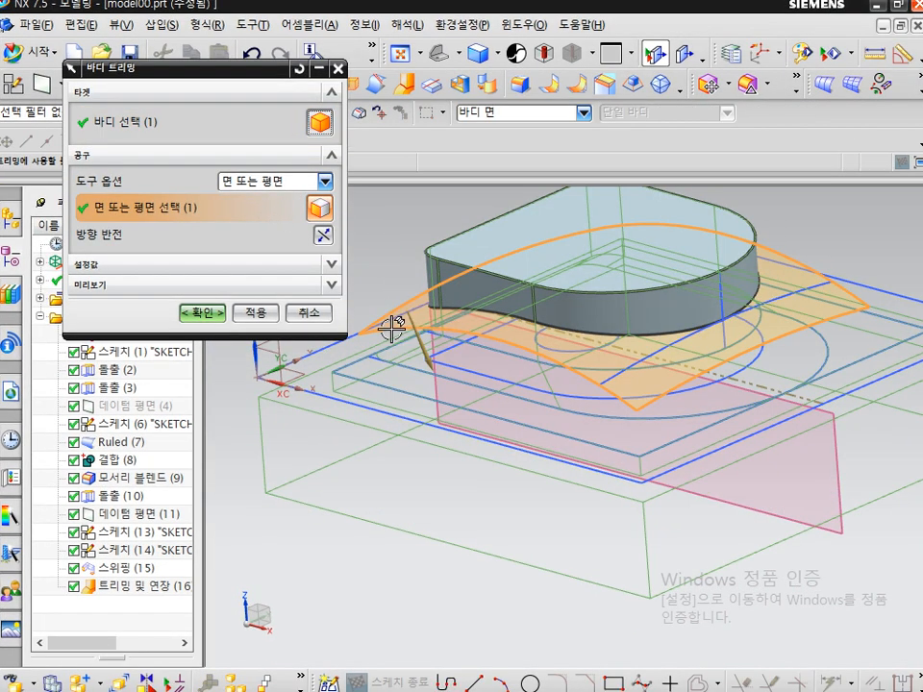
{"action": "left_click", "coordinate": [211, 317]}
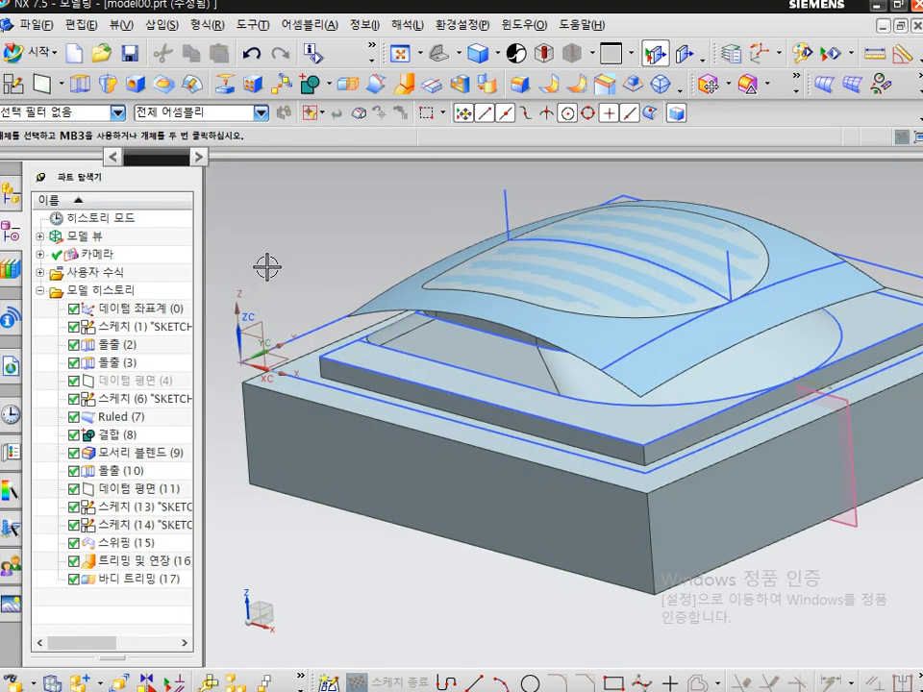
{"action": "key", "text": "End"}
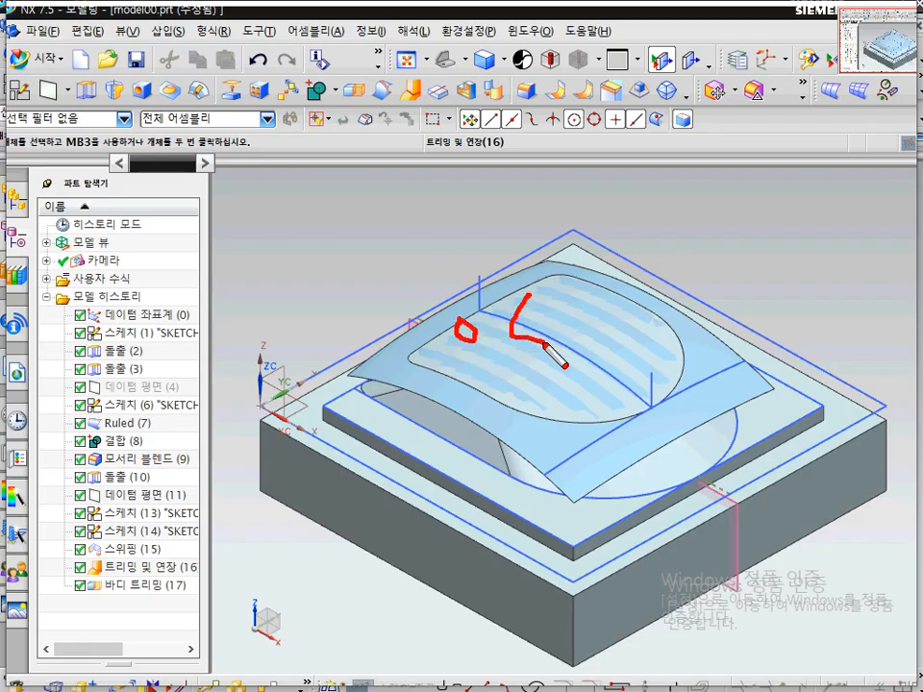
{"action": "left_click_drag", "start_coordinate": [513, 330], "coordinate": [582, 357]}
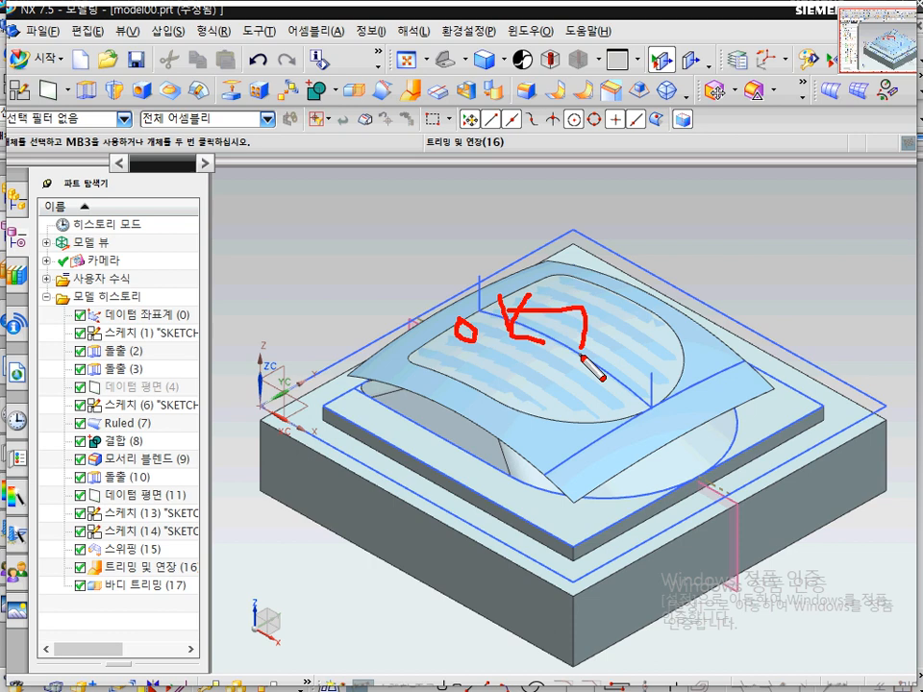
{"action": "key", "text": "Escape"}
{"action": "key", "text": "ctrl+2"}
{"action": "mouse_move", "coordinate": [508, 101]}
{"action": "left_mouse_down"}
{"action": "mouse_move", "coordinate": [491, 99]}
{"action": "mouse_move", "coordinate": [512, 100]}
{"action": "left_mouse_up"}
{"action": "key", "text": "Escape"}
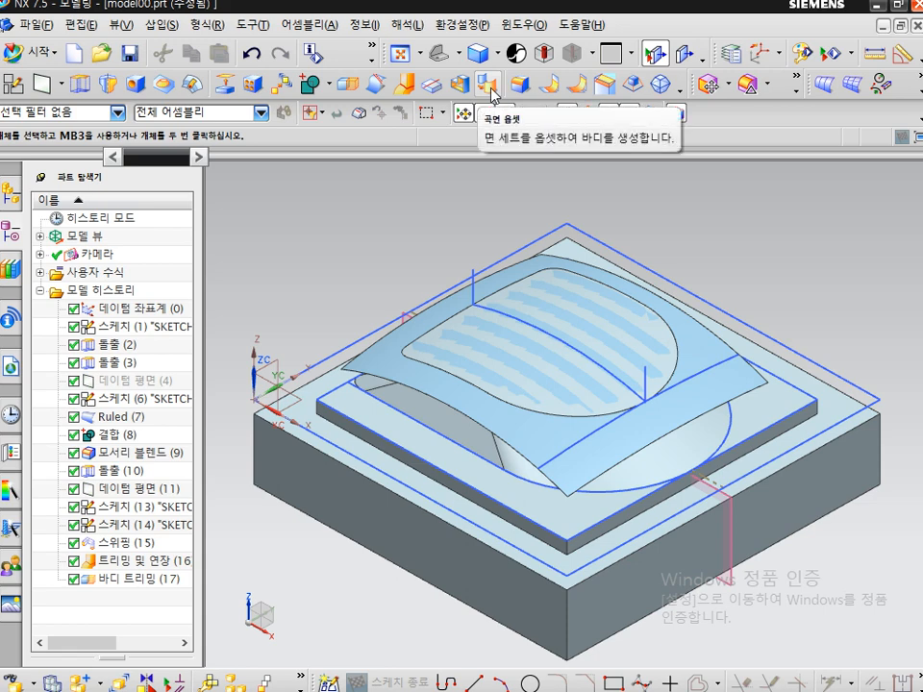
Step: Offset the swept surface 2 mm upward with Offset Surface, reversing the direction
{"action": "left_click", "coordinate": [492, 90]}
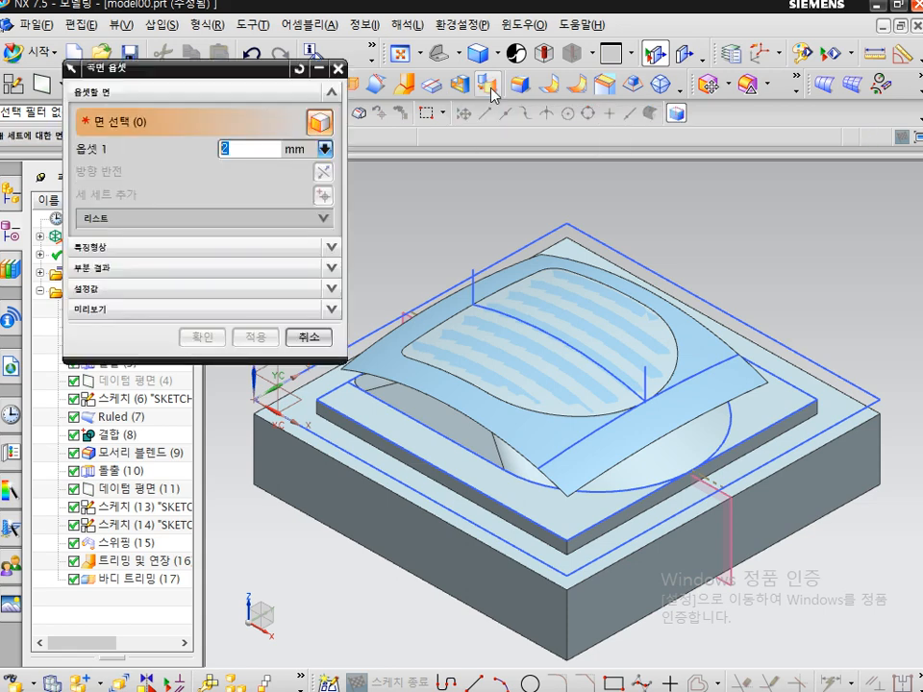
{"action": "left_click", "coordinate": [529, 264]}
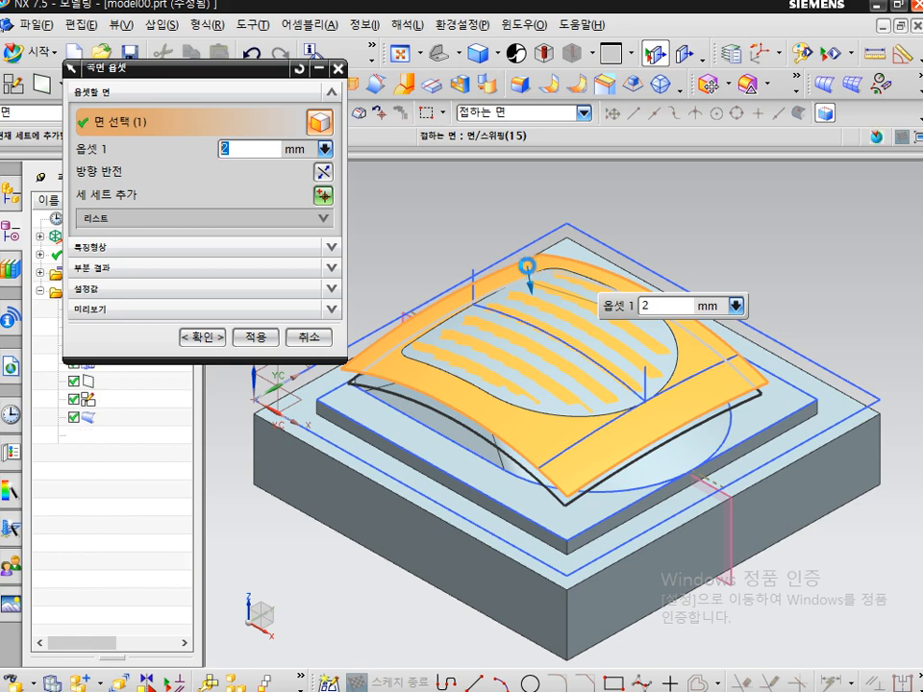
{"action": "left_click", "coordinate": [327, 174]}
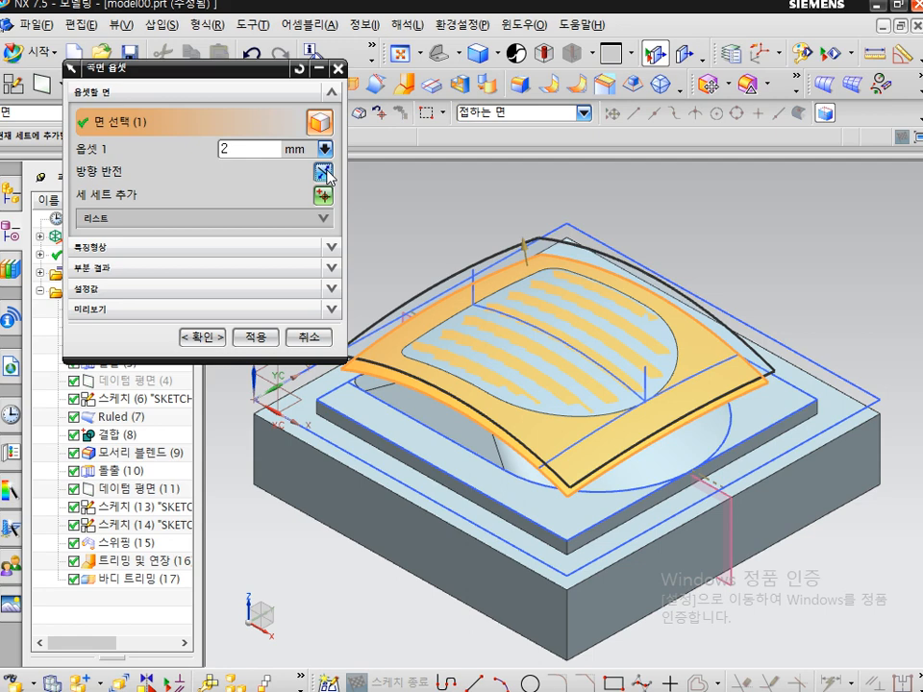
{"action": "left_click", "coordinate": [206, 337]}
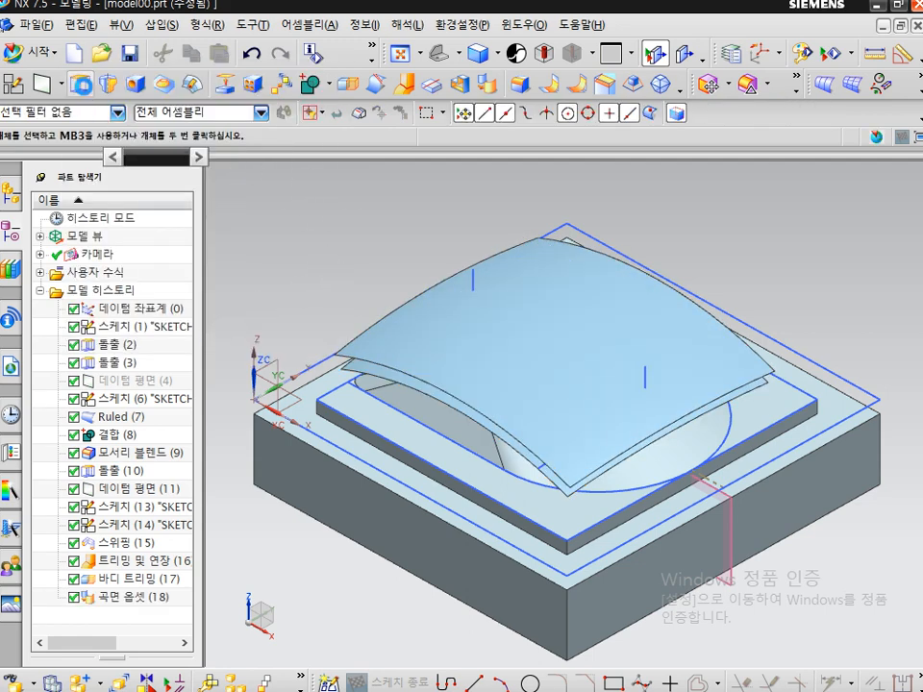
Step: Extrude the 8 mm diameter circle from 0 mm until selected at the offset surface, united with the solid body
{"action": "left_click", "coordinate": [79, 86]}
{"action": "right_click_drag", "start_coordinate": [398, 208], "coordinate": [371, 208]}
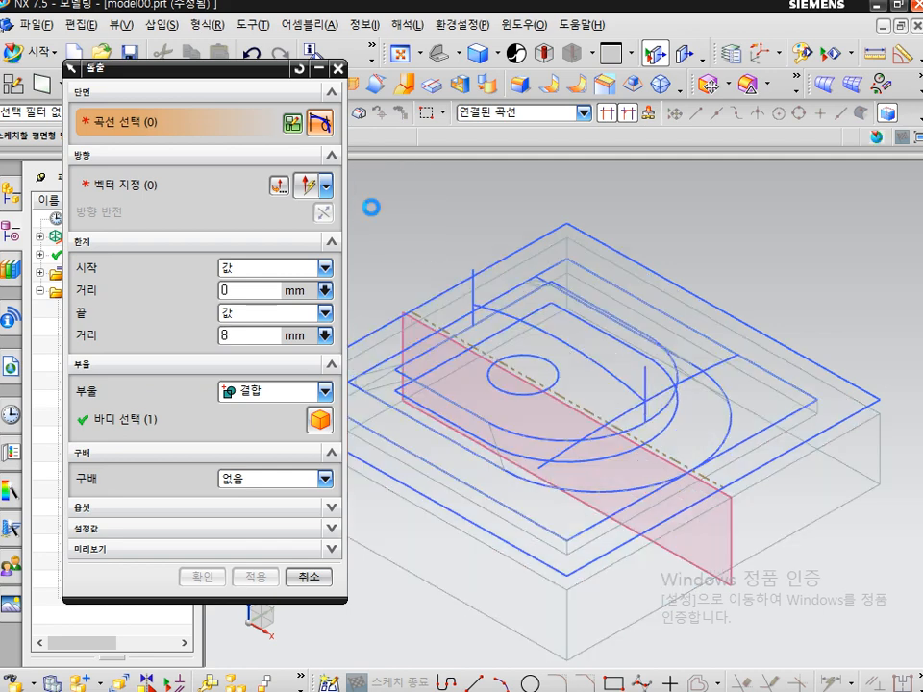
{"action": "left_click", "coordinate": [558, 379]}
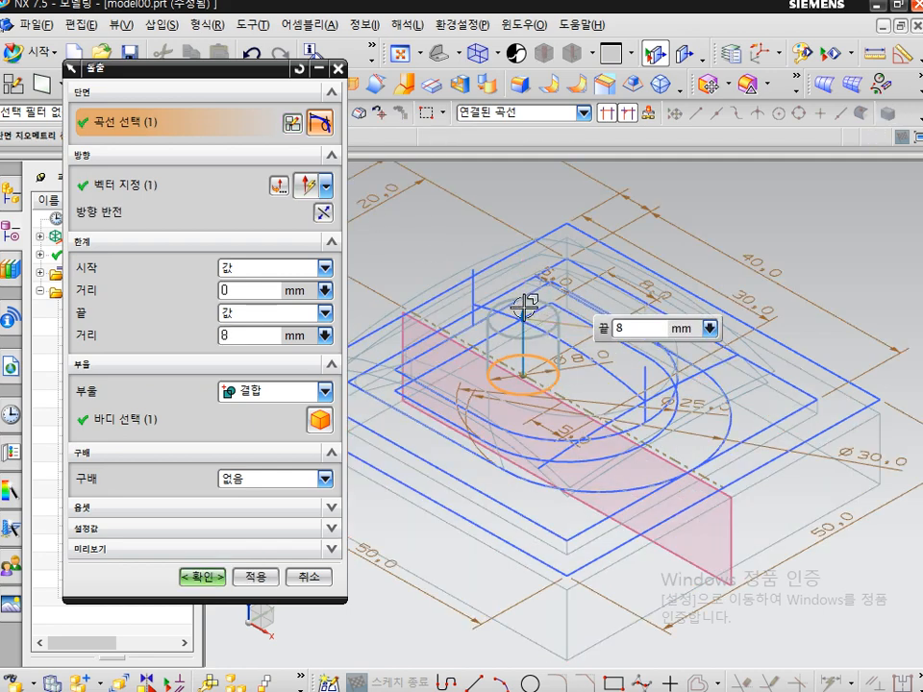
{"action": "left_click_drag", "start_coordinate": [521, 305], "coordinate": [531, 206]}
{"action": "right_click_drag", "start_coordinate": [433, 229], "coordinate": [431, 216]}
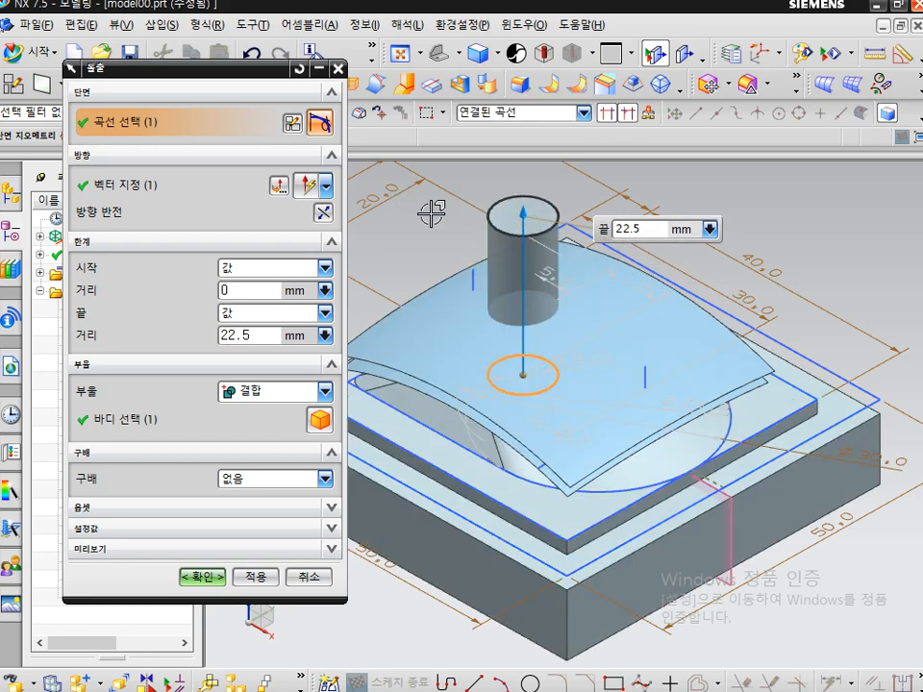
{"action": "left_click", "coordinate": [324, 312]}
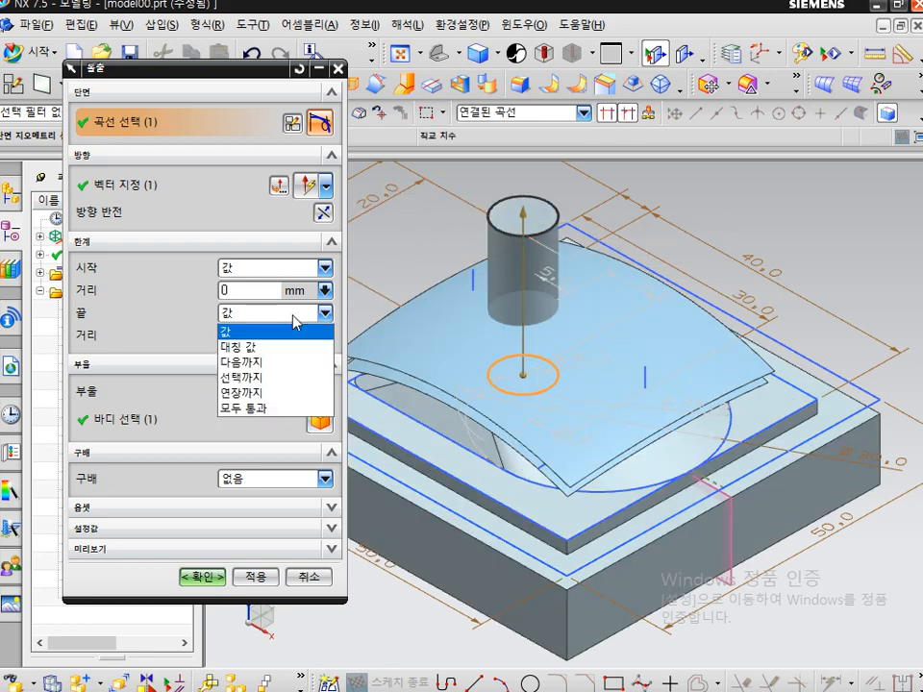
{"action": "left_click", "coordinate": [276, 379]}
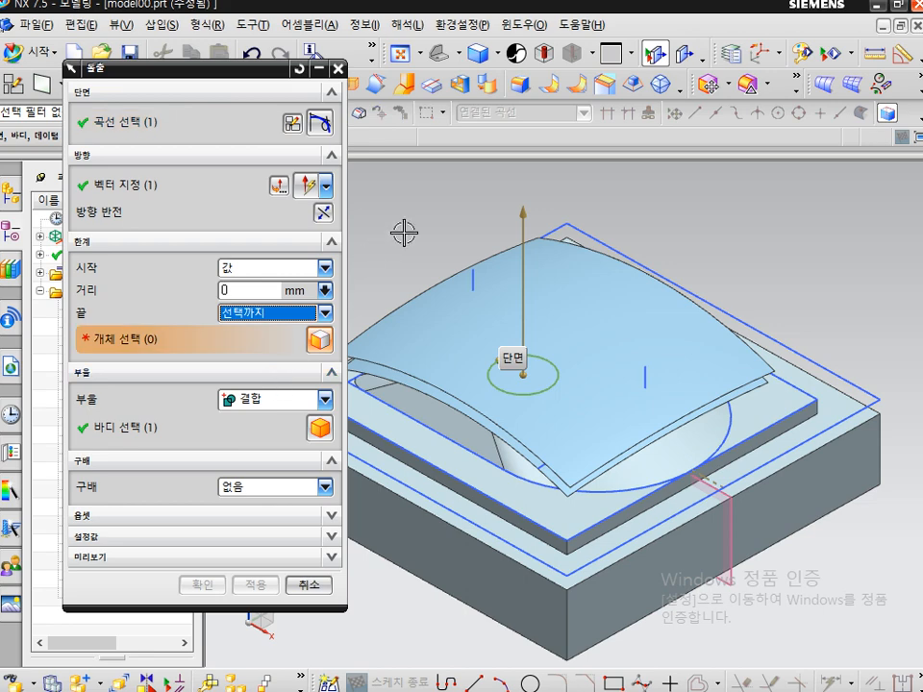
{"action": "left_click", "coordinate": [454, 273]}
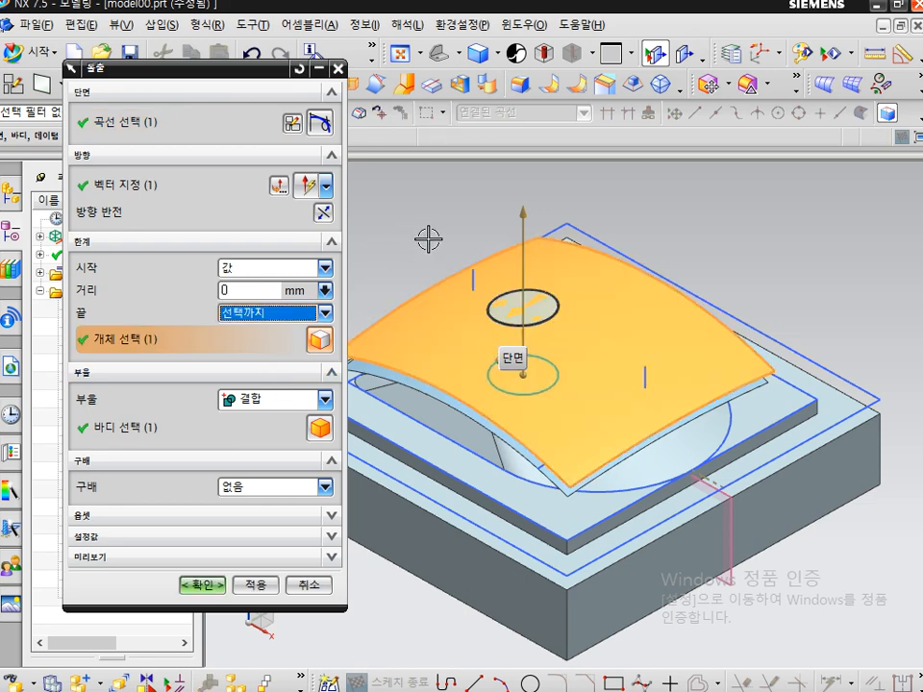
{"action": "left_click", "coordinate": [202, 585]}
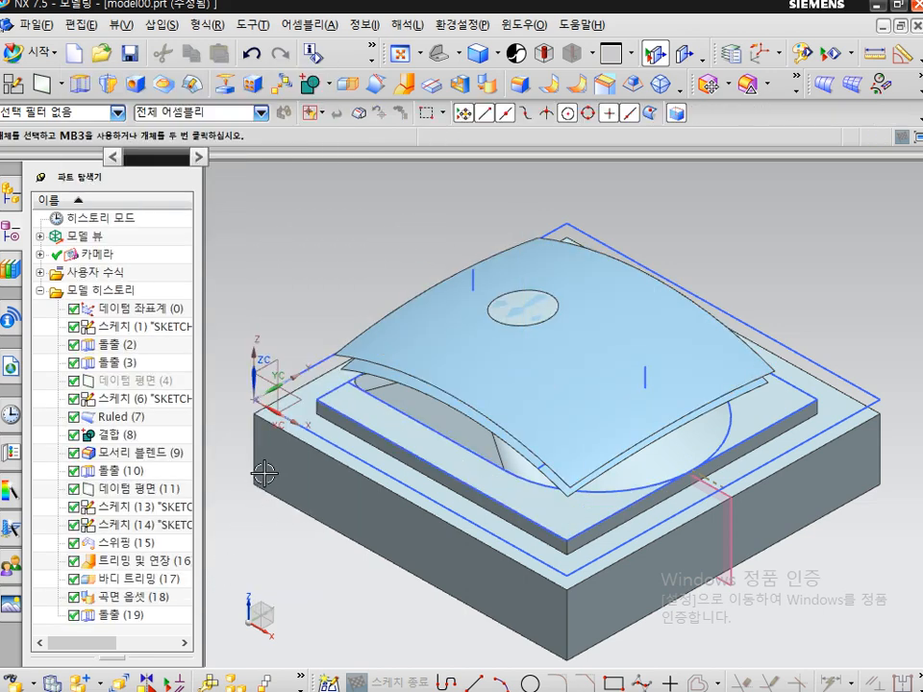
Step: Hide the offset surface and the swept surface so only the solid body and sketches are displayed
{"action": "middle_click_drag", "start_coordinate": [332, 290], "coordinate": [348, 272]}
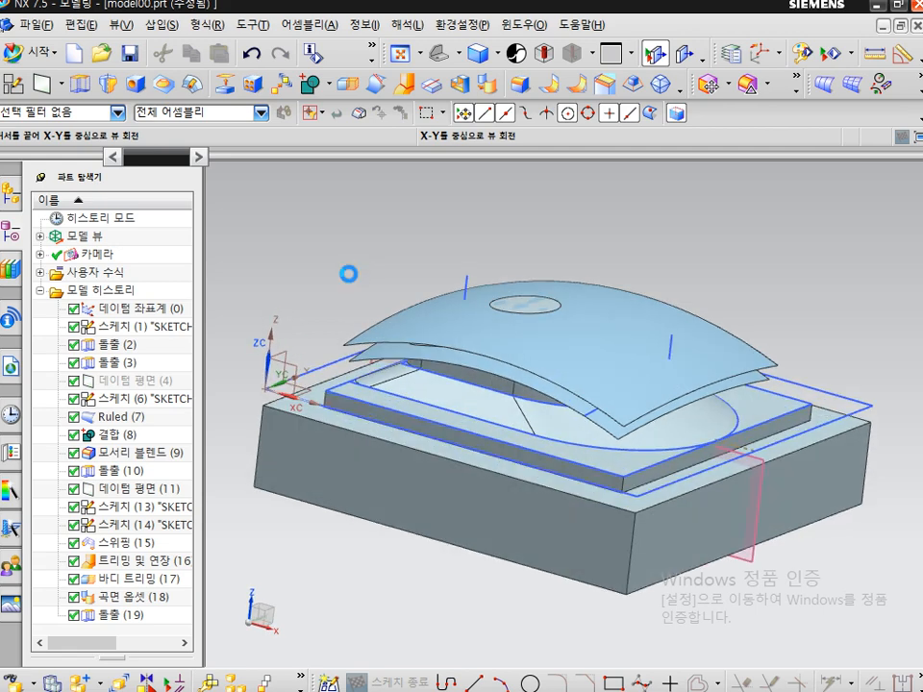
{"action": "right_click", "coordinate": [419, 301]}
{"action": "left_click", "coordinate": [463, 341]}
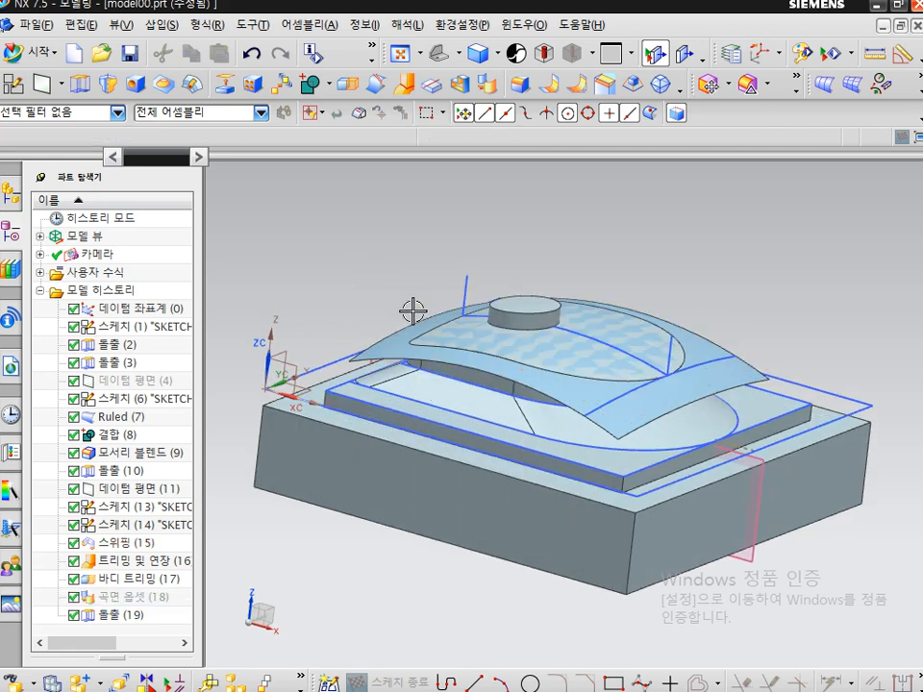
{"action": "right_click", "coordinate": [414, 320]}
{"action": "left_click", "coordinate": [457, 356]}
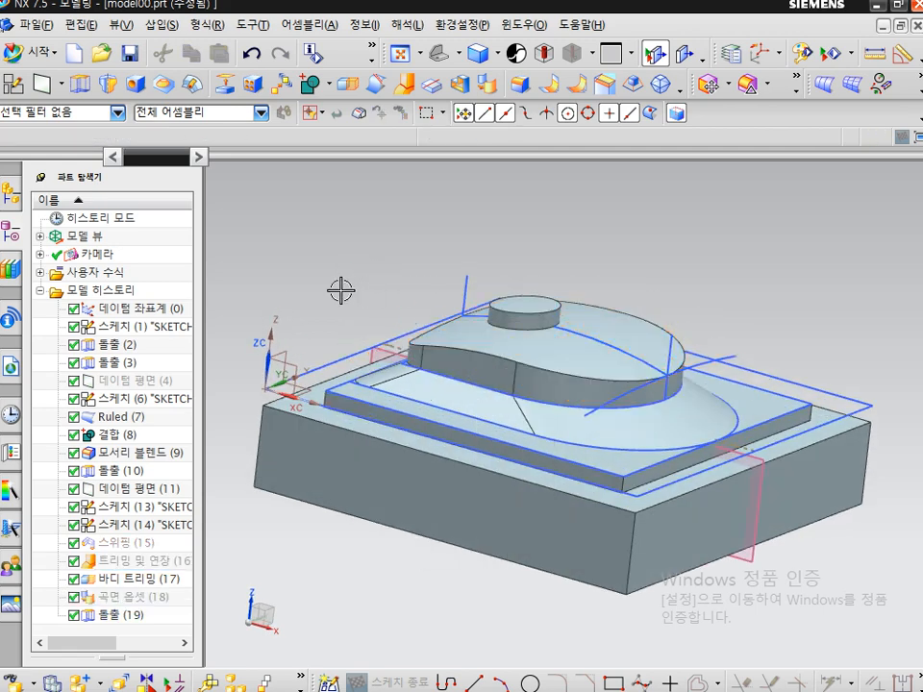
{"action": "middle_click_drag", "start_coordinate": [344, 288], "coordinate": [252, 219]}
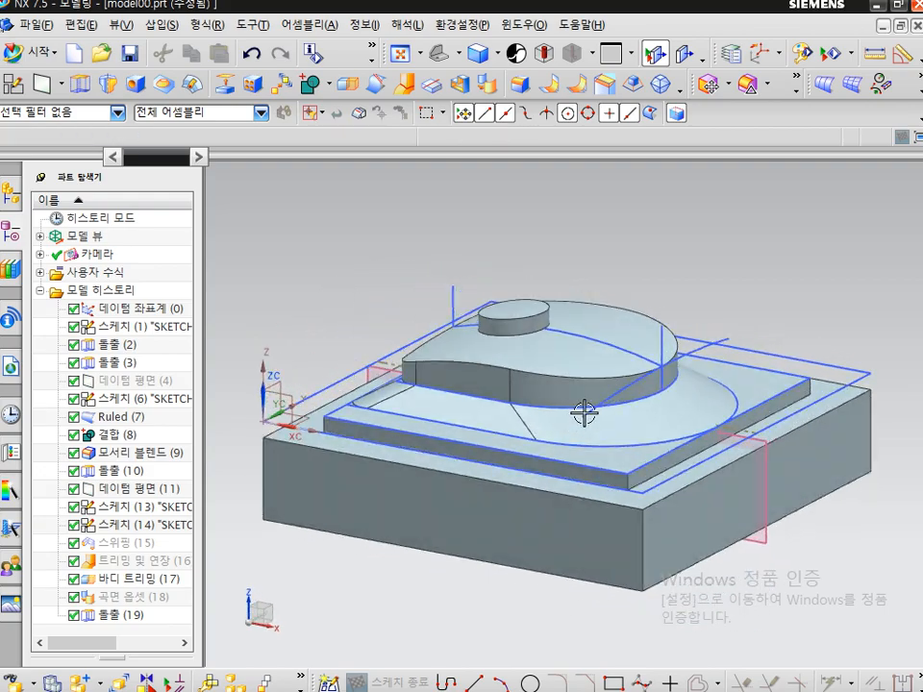
{"action": "key", "text": "ctrl+2"}
{"action": "mouse_move", "coordinate": [645, 375]}
{"action": "left_mouse_down"}
{"action": "mouse_move", "coordinate": [600, 328]}
{"action": "mouse_move", "coordinate": [632, 376]}
{"action": "left_mouse_up"}
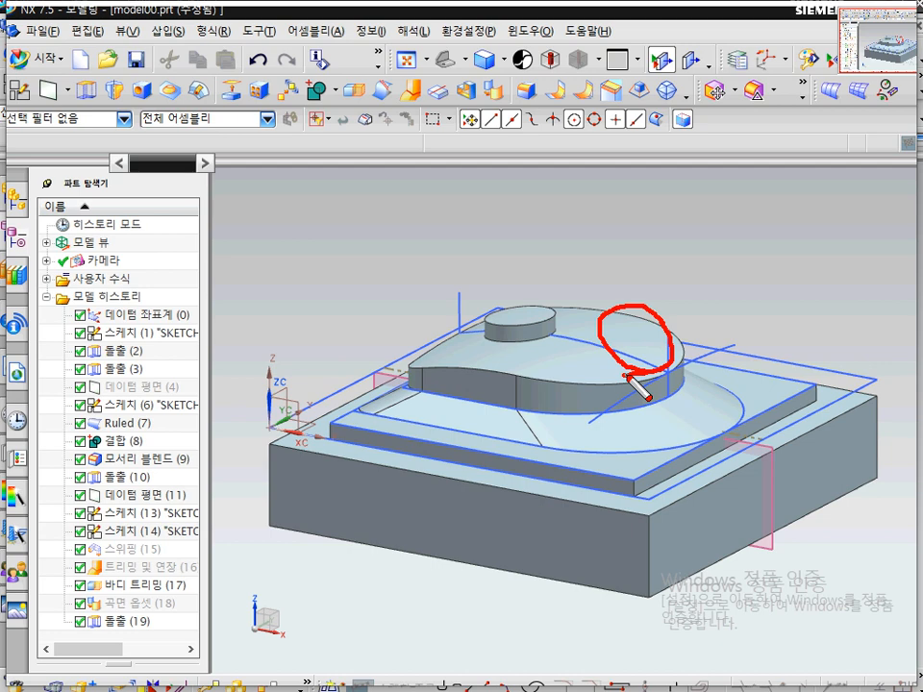
{"action": "key", "text": "Escape"}
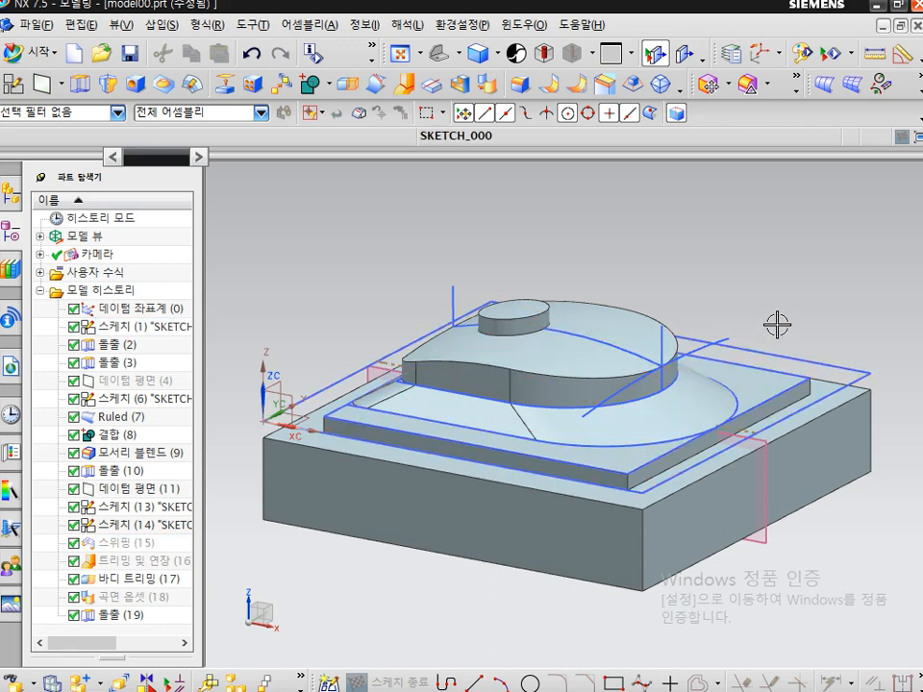
{"action": "key", "text": "ctrl+alt+f"}
{"action": "mouse_move", "coordinate": [630, 287]}
{"action": "left_mouse_down"}
{"action": "mouse_move", "coordinate": [613, 329]}
{"action": "mouse_move", "coordinate": [643, 341]}
{"action": "mouse_move", "coordinate": [600, 313]}
{"action": "left_mouse_up"}
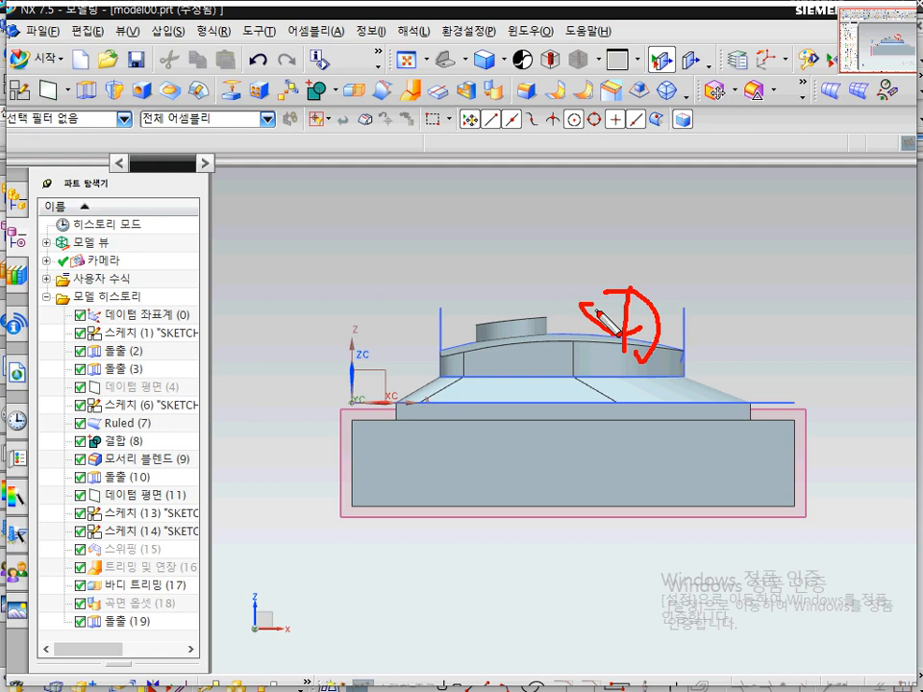
{"action": "key", "text": "Escape"}
{"action": "middle_click_drag", "start_coordinate": [769, 319], "coordinate": [757, 350]}
{"action": "key", "text": "ctrl+2"}
{"action": "left_click_drag", "start_coordinate": [645, 377], "coordinate": [659, 375]}
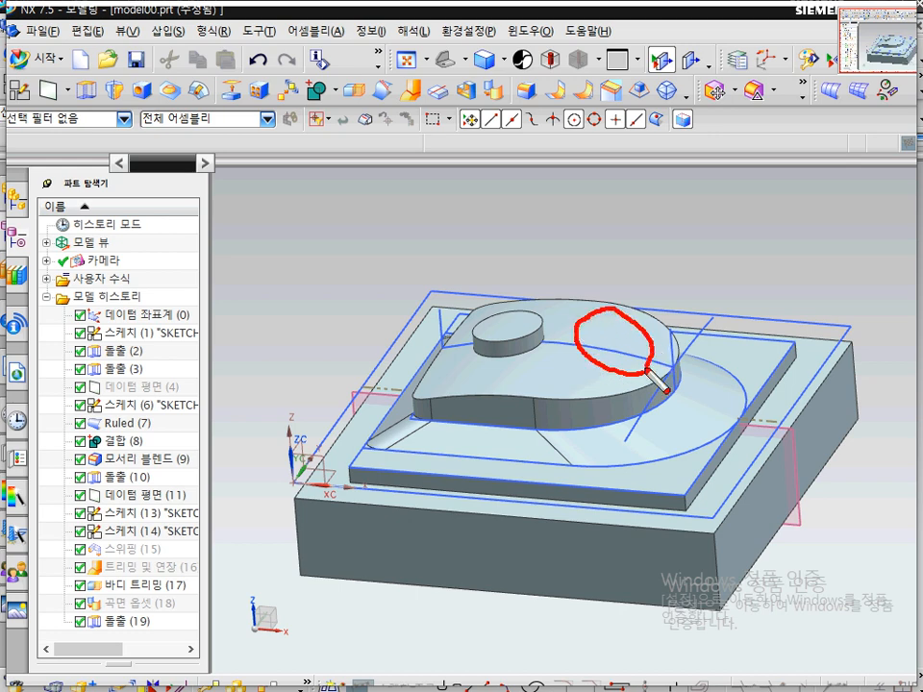
{"action": "key", "text": "Escape"}
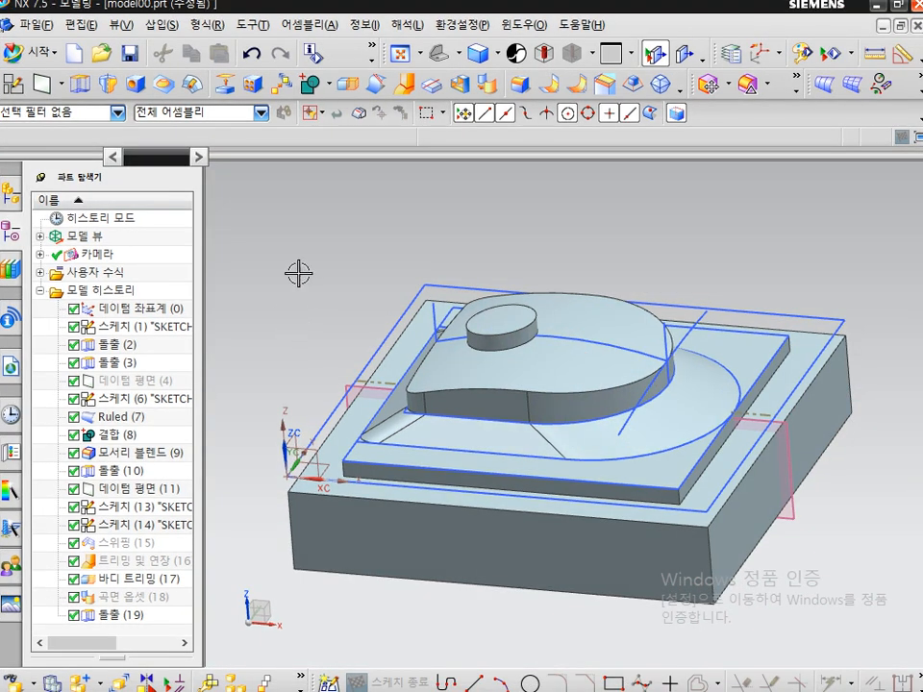
{"action": "left_click", "coordinate": [169, 28]}
{"action": "mouse_move", "coordinate": [204, 229]}
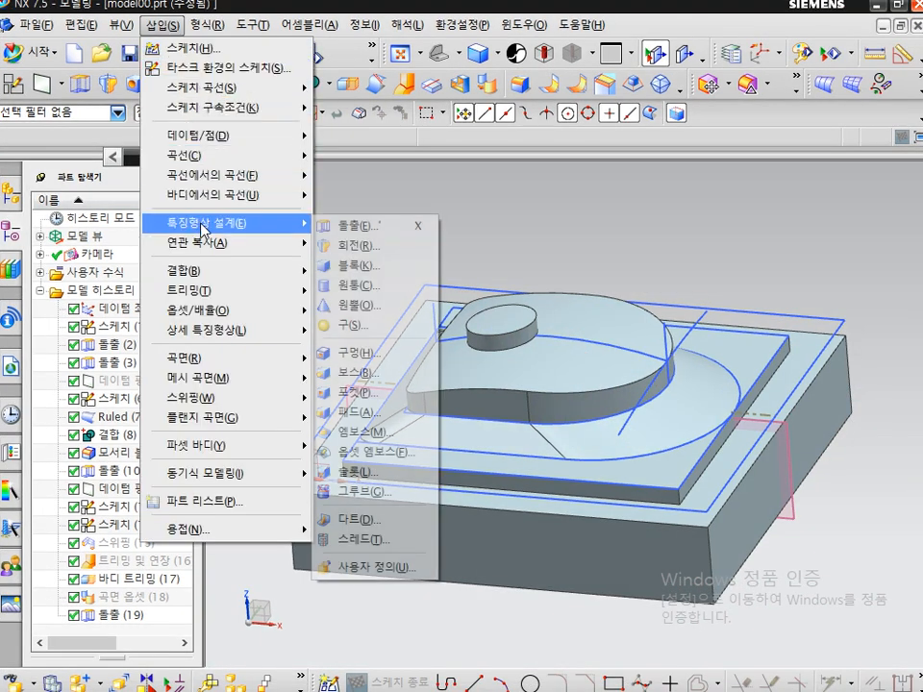
{"action": "left_click", "coordinate": [352, 325]}
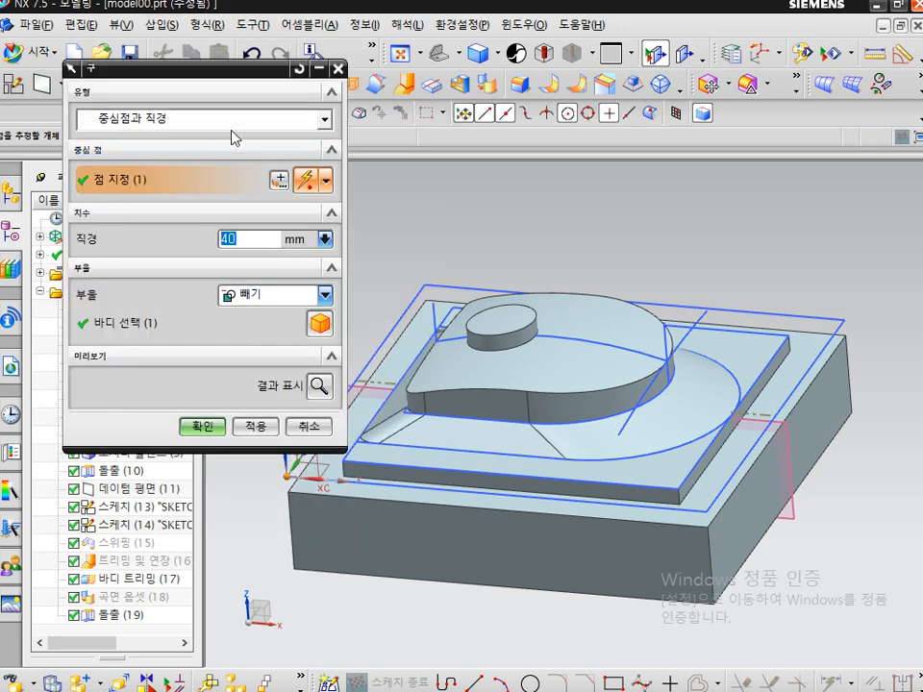
{"action": "left_click", "coordinate": [231, 120]}
{"action": "left_click", "coordinate": [206, 155]}
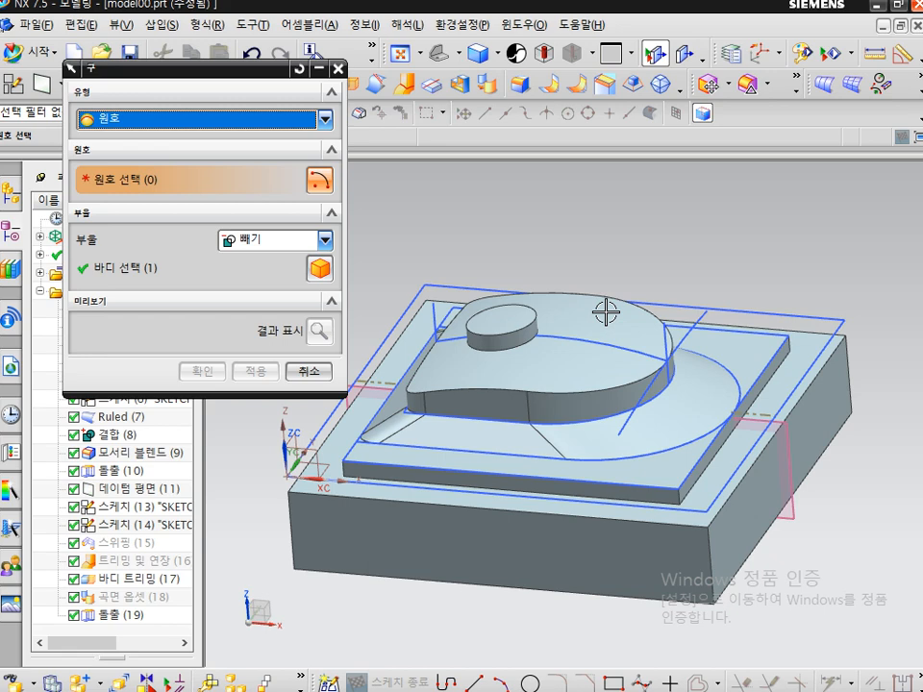
{"action": "left_click", "coordinate": [325, 241]}
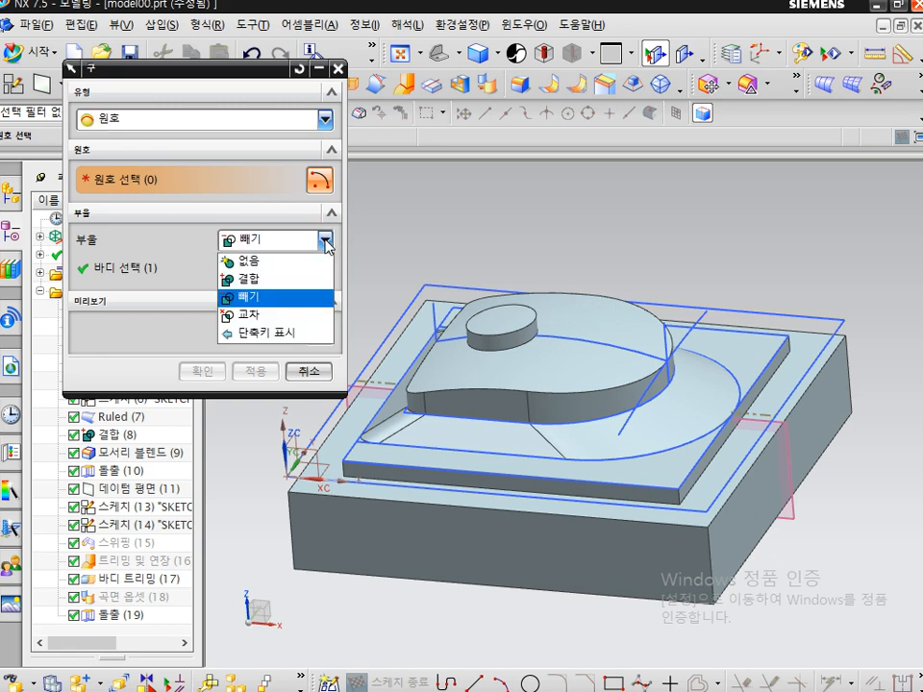
{"action": "left_click", "coordinate": [449, 220]}
{"action": "left_click", "coordinate": [339, 69]}
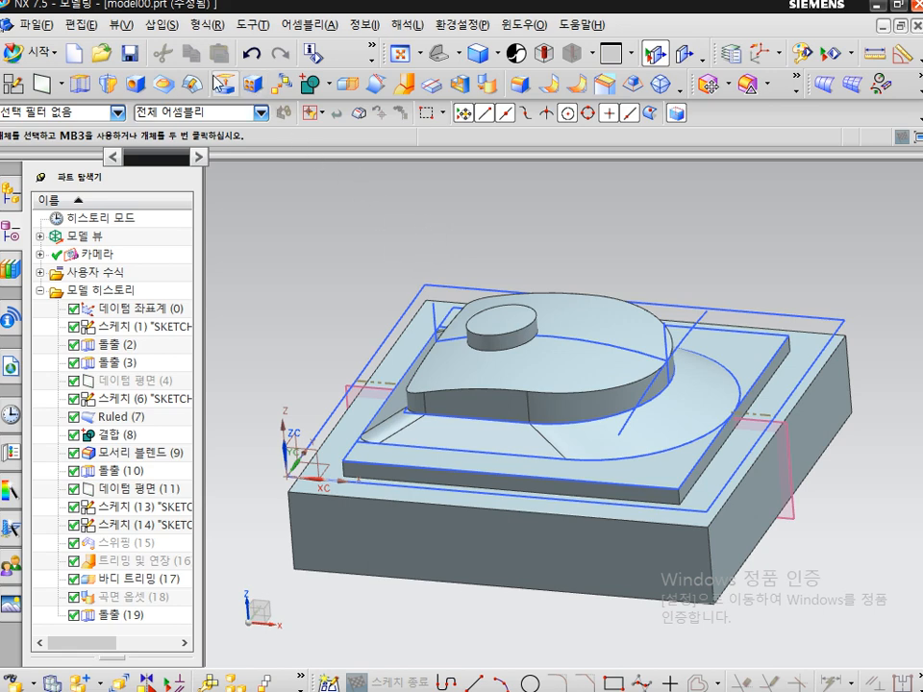
Step: Start a Sphere feature of the center point and diameter type and reset its settings to the defaults
{"action": "left_click", "coordinate": [160, 24]}
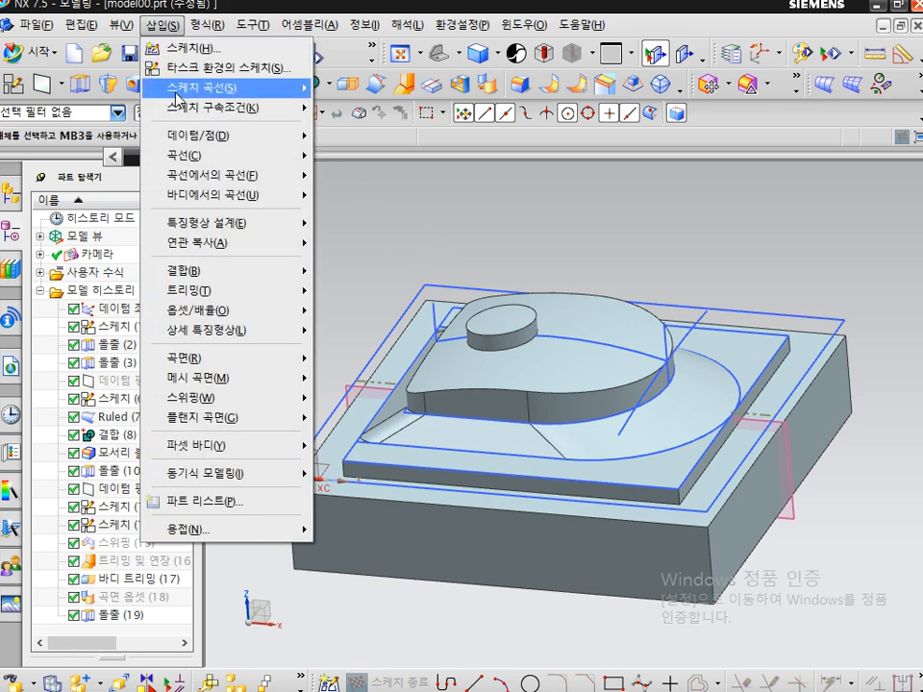
{"action": "mouse_move", "coordinate": [242, 229]}
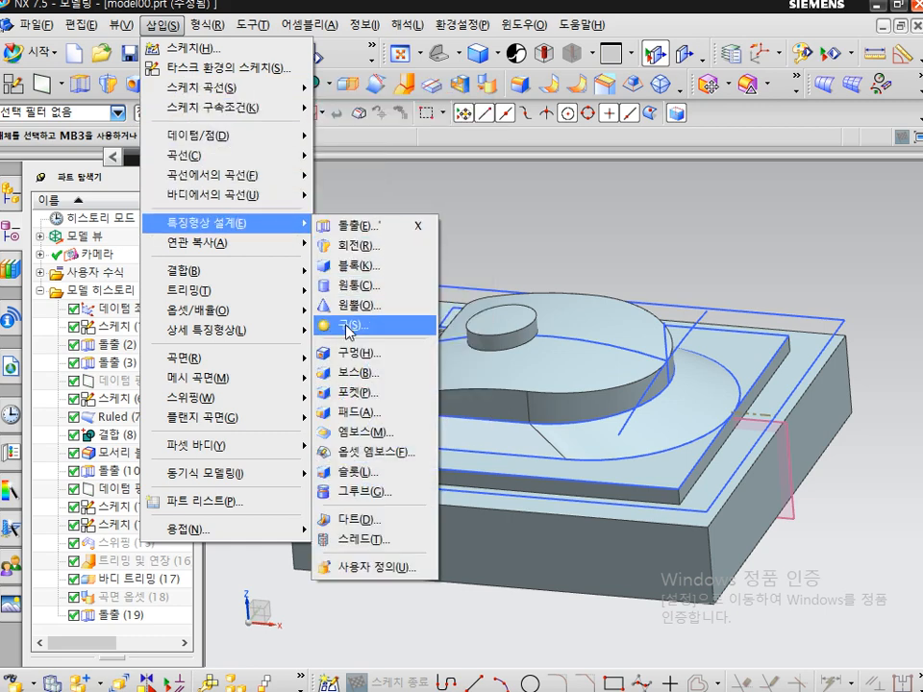
{"action": "left_click", "coordinate": [346, 327]}
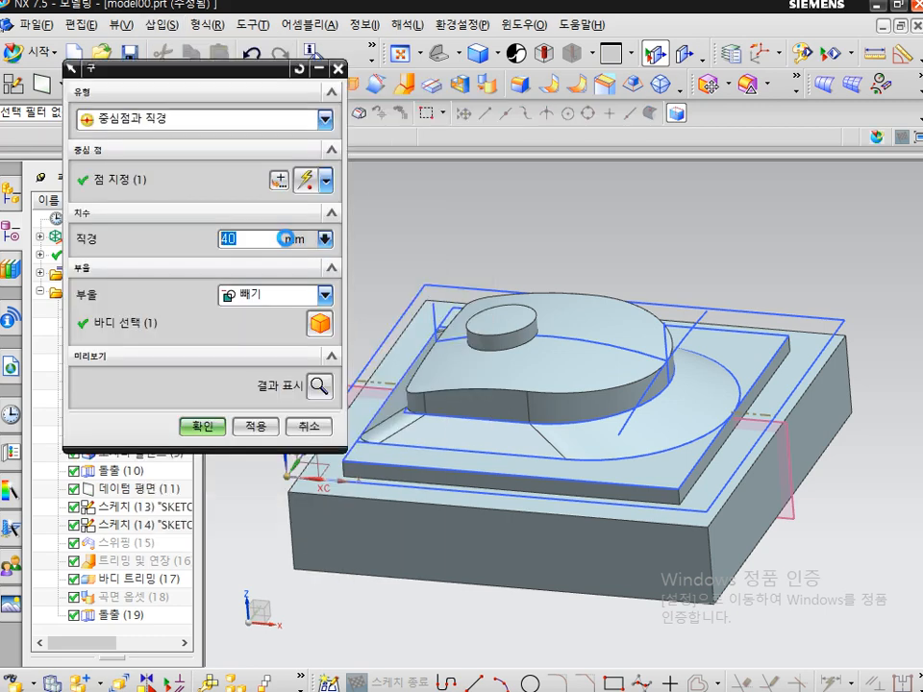
{"action": "left_click", "coordinate": [300, 71]}
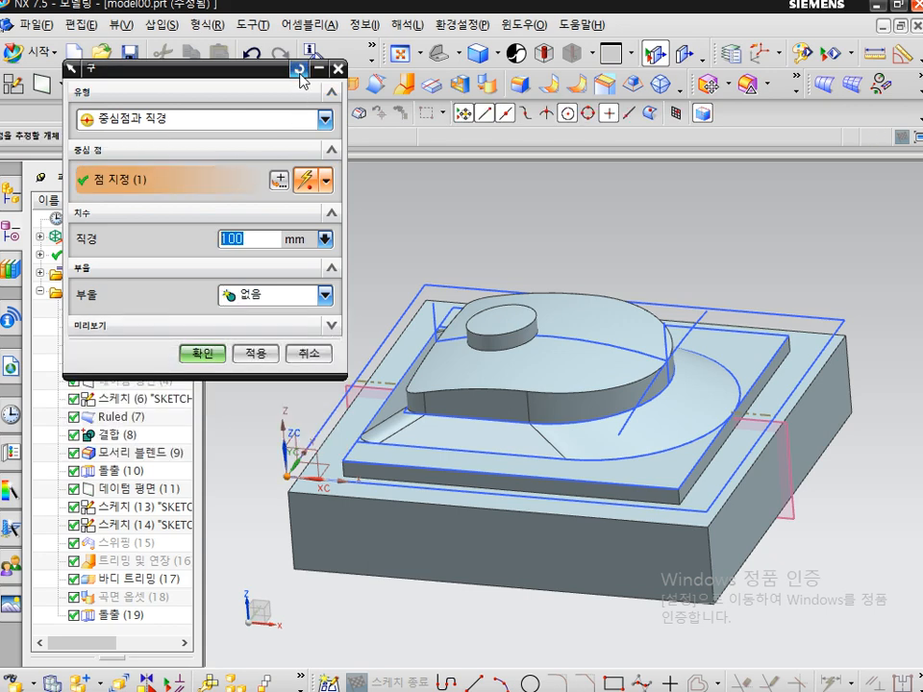
{"action": "key", "text": "ctrl+2"}
{"action": "mouse_move", "coordinate": [145, 145]}
{"action": "left_mouse_down"}
{"action": "mouse_move", "coordinate": [100, 129]}
{"action": "mouse_move", "coordinate": [183, 124]}
{"action": "mouse_move", "coordinate": [140, 146]}
{"action": "left_mouse_up"}
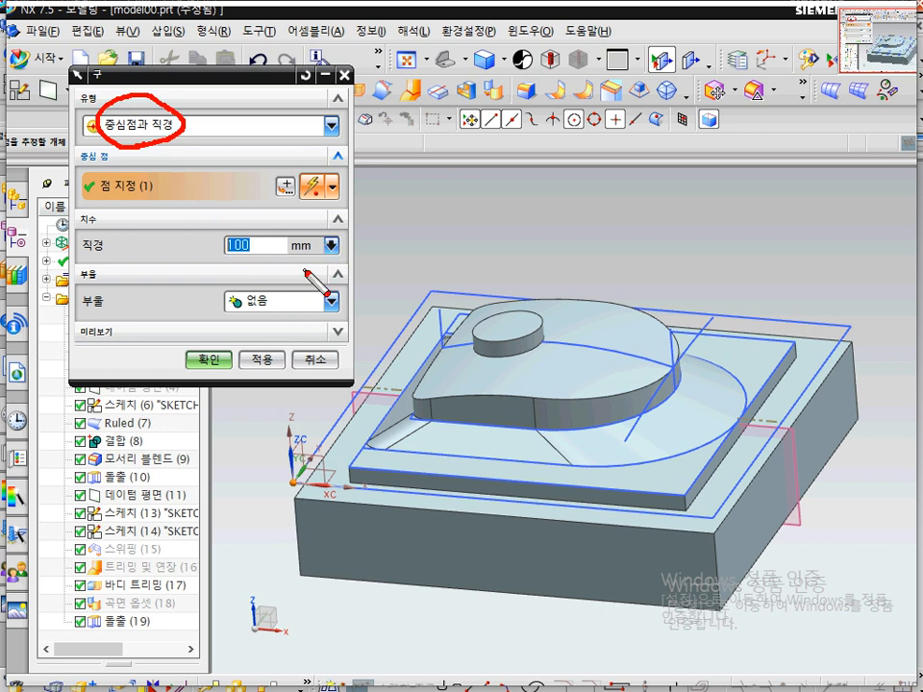
{"action": "key", "text": "Escape"}
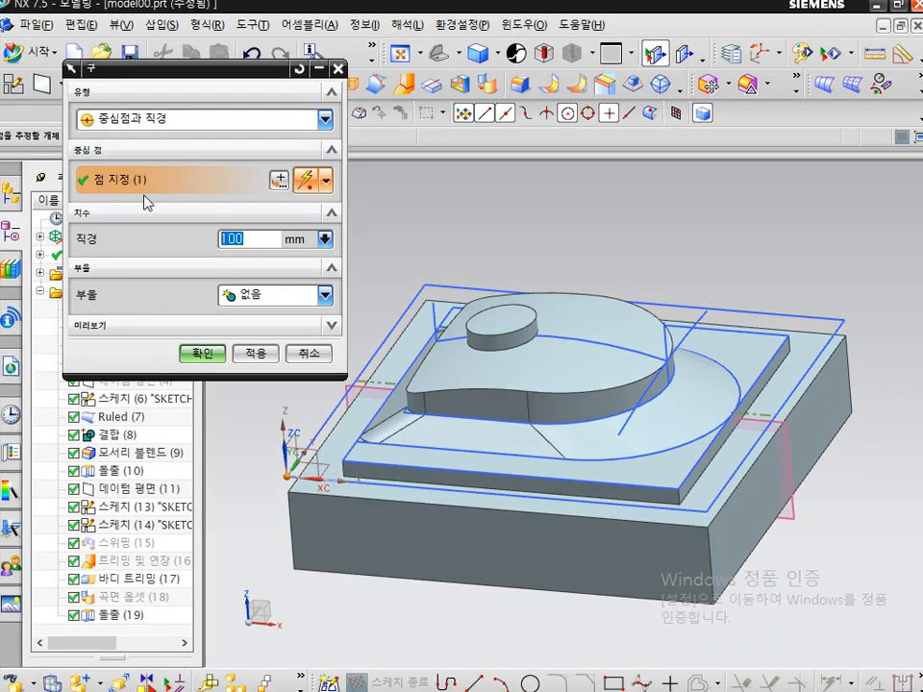
{"action": "key", "text": "ctrl+2"}
{"action": "mouse_move", "coordinate": [145, 203]}
{"action": "left_mouse_down"}
{"action": "mouse_move", "coordinate": [60, 171]}
{"action": "mouse_move", "coordinate": [139, 214]}
{"action": "left_mouse_up"}
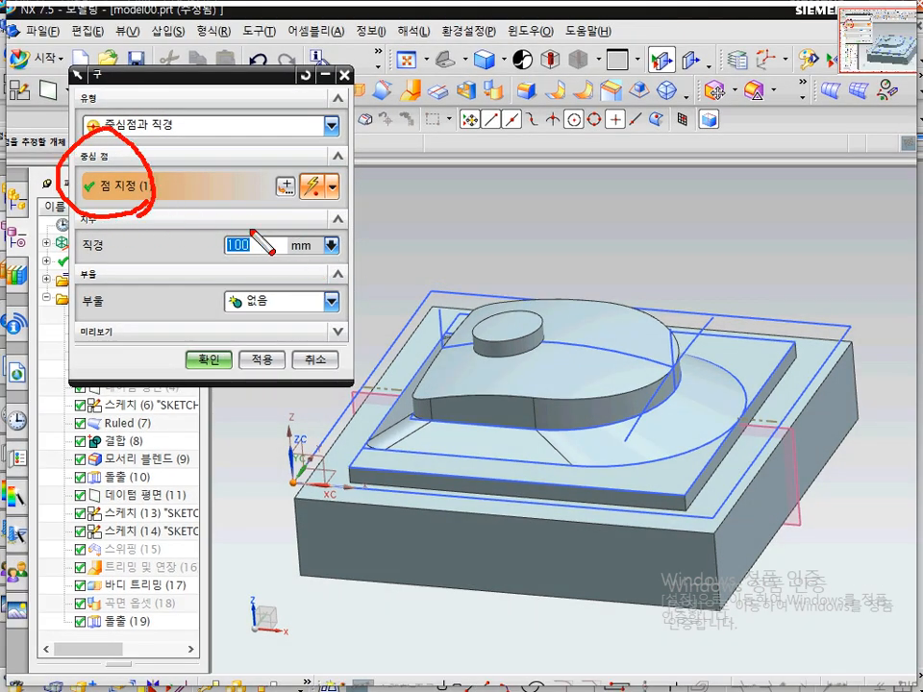
{"action": "mouse_move", "coordinate": [264, 188]}
{"action": "left_mouse_down"}
{"action": "mouse_move", "coordinate": [293, 209]}
{"action": "mouse_move", "coordinate": [305, 177]}
{"action": "mouse_move", "coordinate": [281, 160]}
{"action": "left_mouse_up"}
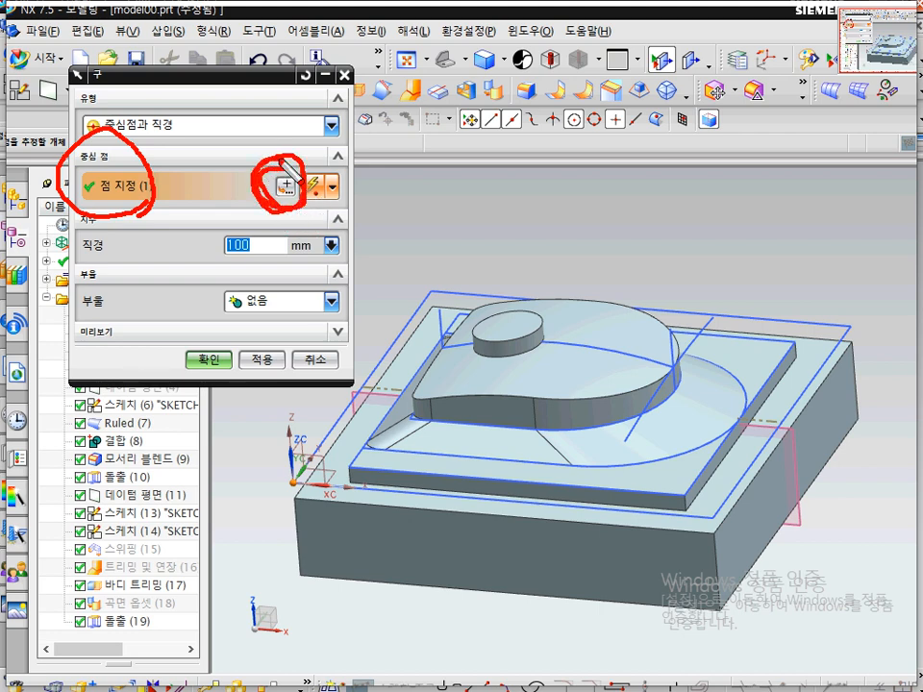
{"action": "key", "text": "Escape"}
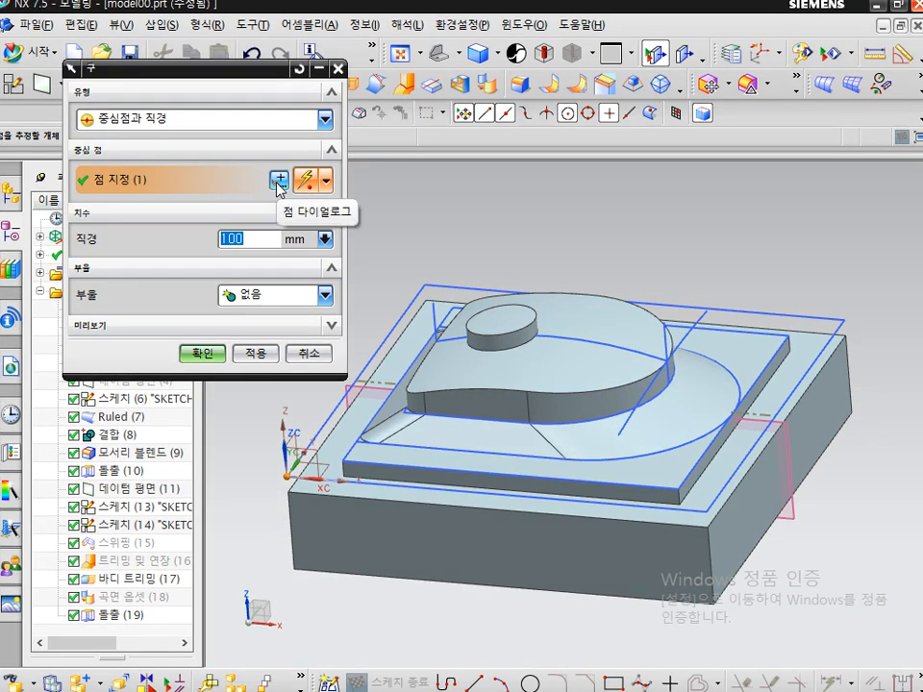
Step: Open the point definition for the sphere's center so it can be located by WCS coordinates
{"action": "left_click", "coordinate": [277, 180]}
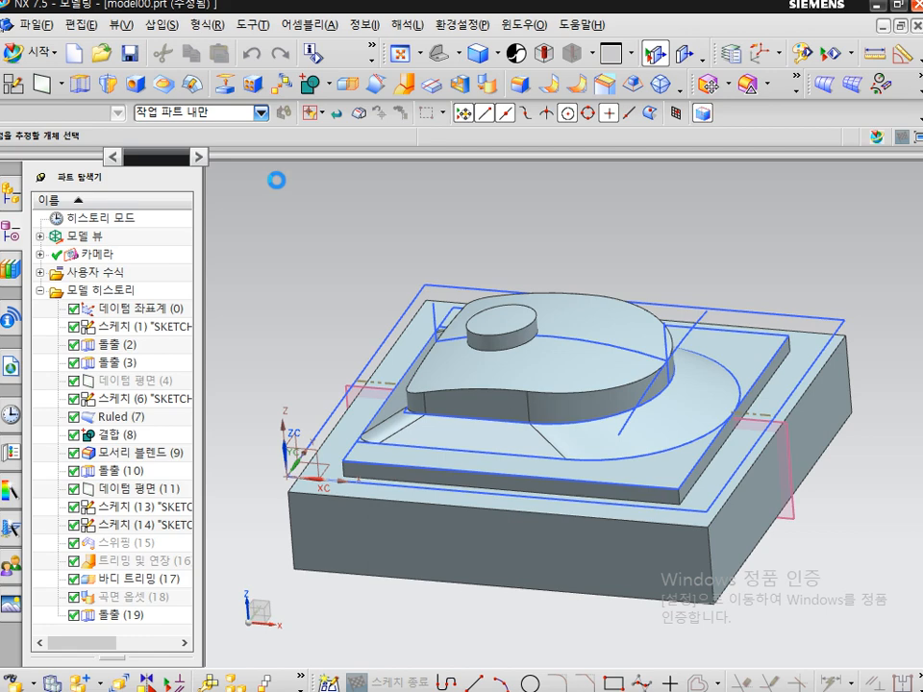
{"action": "middle_click_drag", "start_coordinate": [510, 241], "coordinate": [531, 211]}
{"action": "key", "text": "F8"}
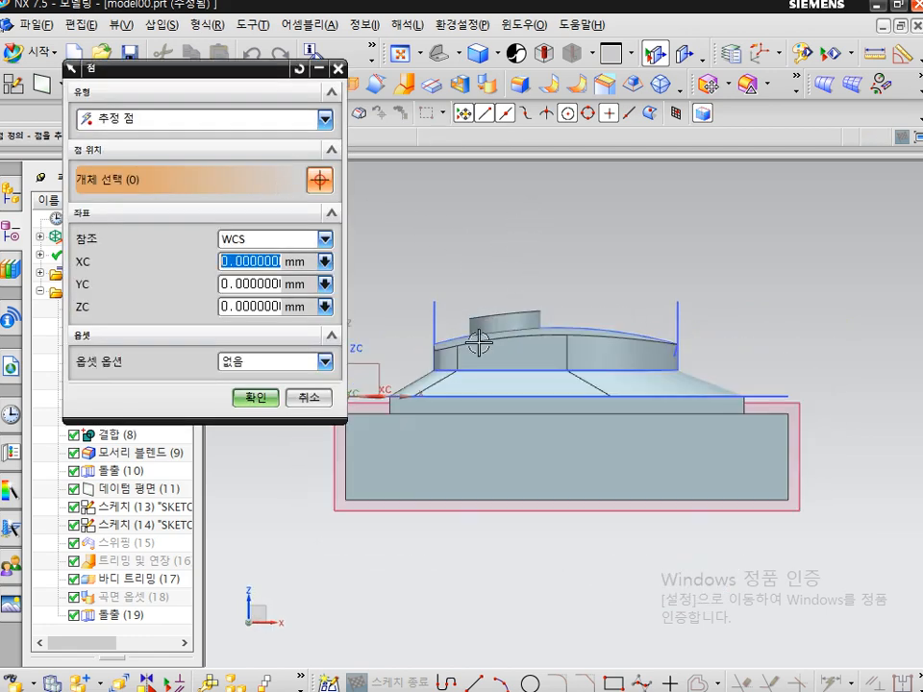
{"action": "middle_click_drag", "start_coordinate": [448, 341], "coordinate": [510, 313], "text": "shift"}
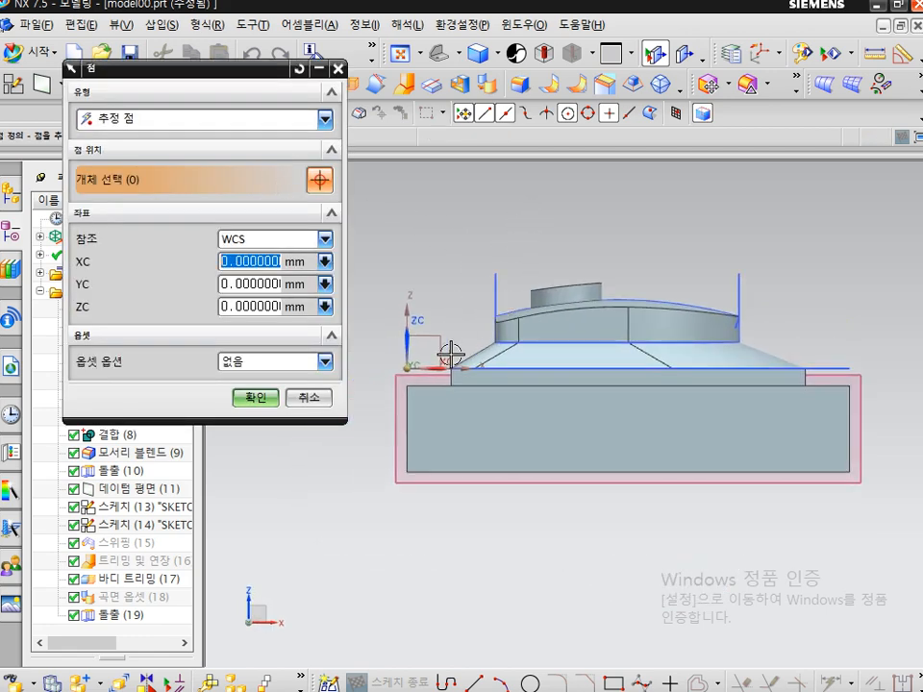
{"action": "key", "text": "ctrl+2"}
{"action": "mouse_move", "coordinate": [395, 320]}
{"action": "left_mouse_down"}
{"action": "mouse_move", "coordinate": [408, 372]}
{"action": "mouse_move", "coordinate": [710, 361]}
{"action": "mouse_move", "coordinate": [702, 306]}
{"action": "left_mouse_up"}
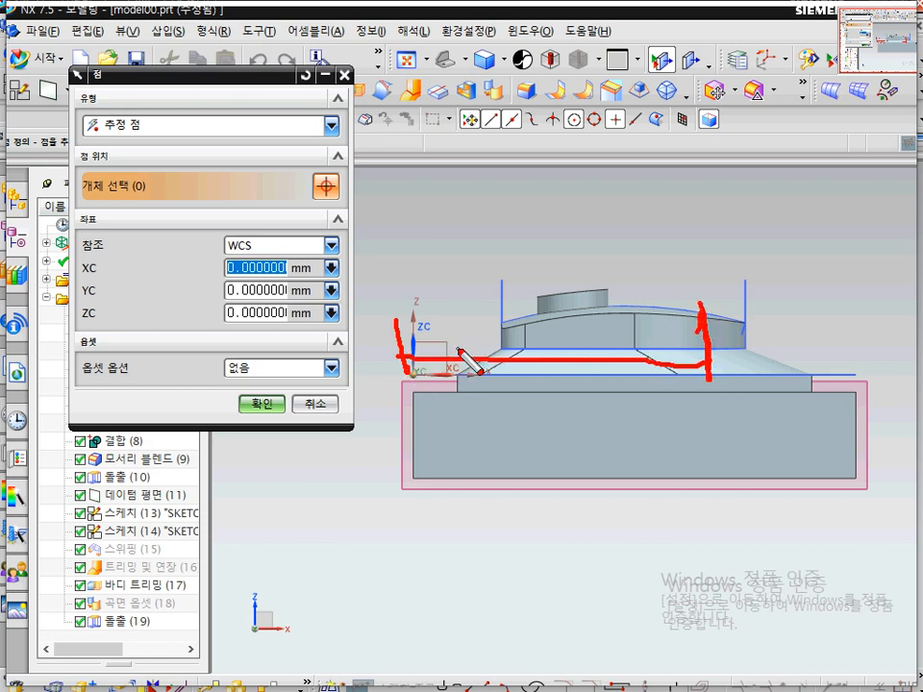
{"action": "left_click_drag", "start_coordinate": [854, 268], "coordinate": [870, 452]}
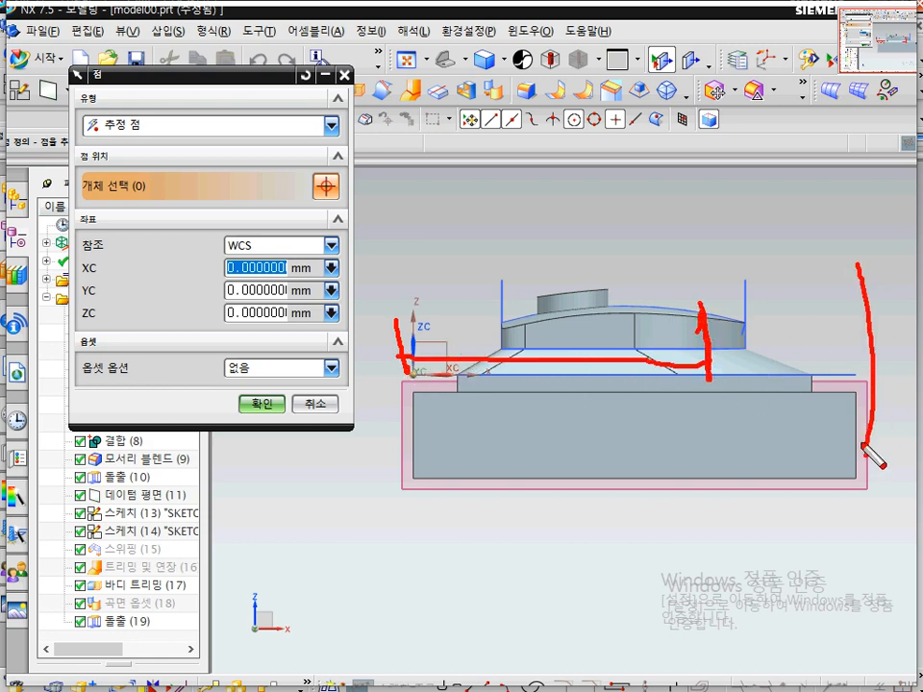
{"action": "left_click_drag", "start_coordinate": [854, 335], "coordinate": [734, 330]}
{"action": "left_click_drag", "start_coordinate": [714, 288], "coordinate": [716, 377]}
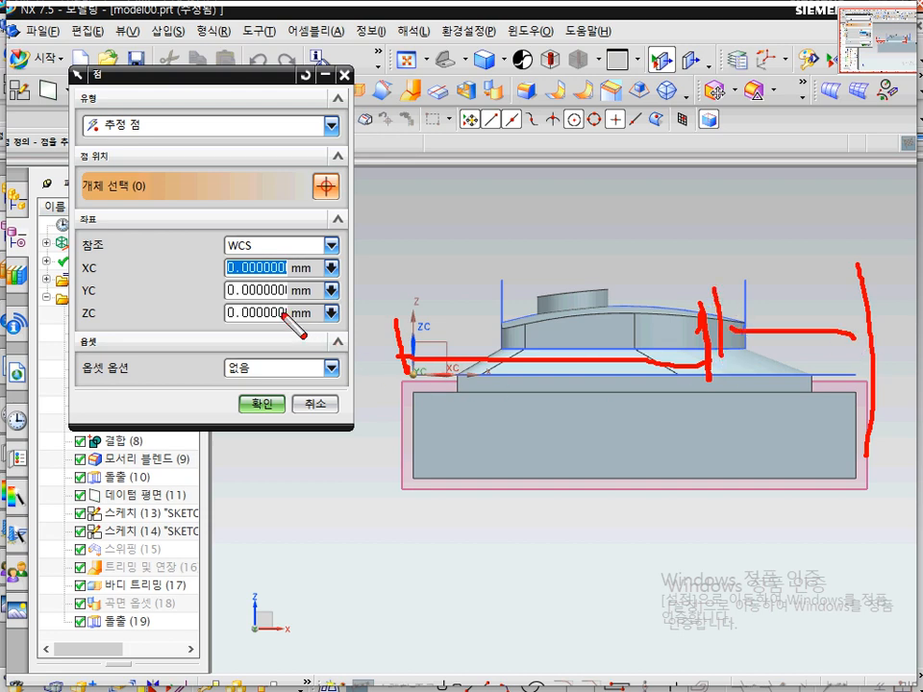
{"action": "key", "text": "Escape"}
{"action": "key", "text": "ctrl+2"}
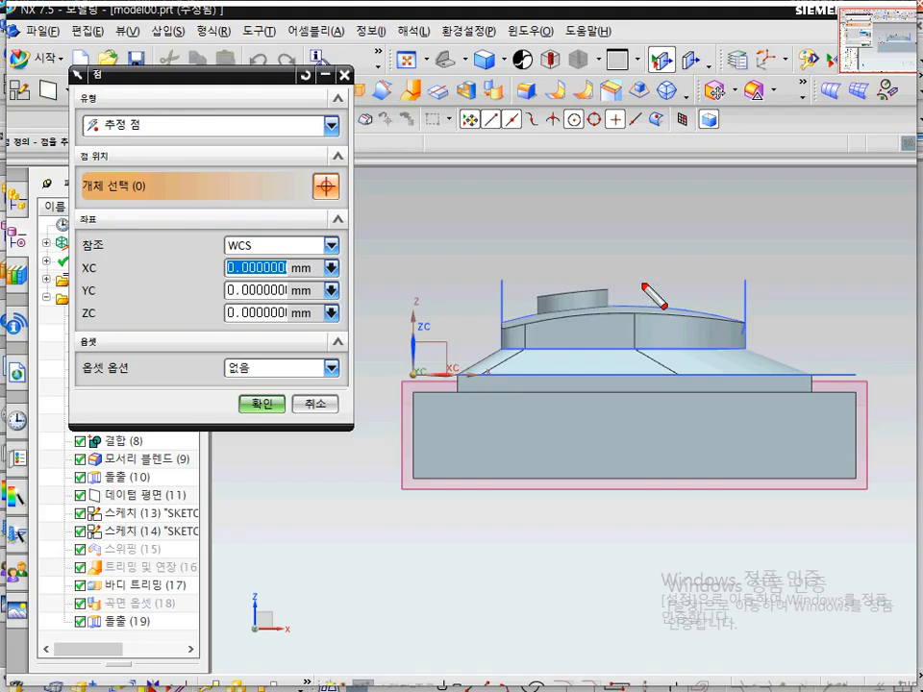
{"action": "mouse_move", "coordinate": [663, 303]}
{"action": "left_mouse_down"}
{"action": "mouse_move", "coordinate": [712, 220]}
{"action": "mouse_move", "coordinate": [678, 310]}
{"action": "left_mouse_up"}
{"action": "left_click_drag", "start_coordinate": [397, 262], "coordinate": [642, 255]}
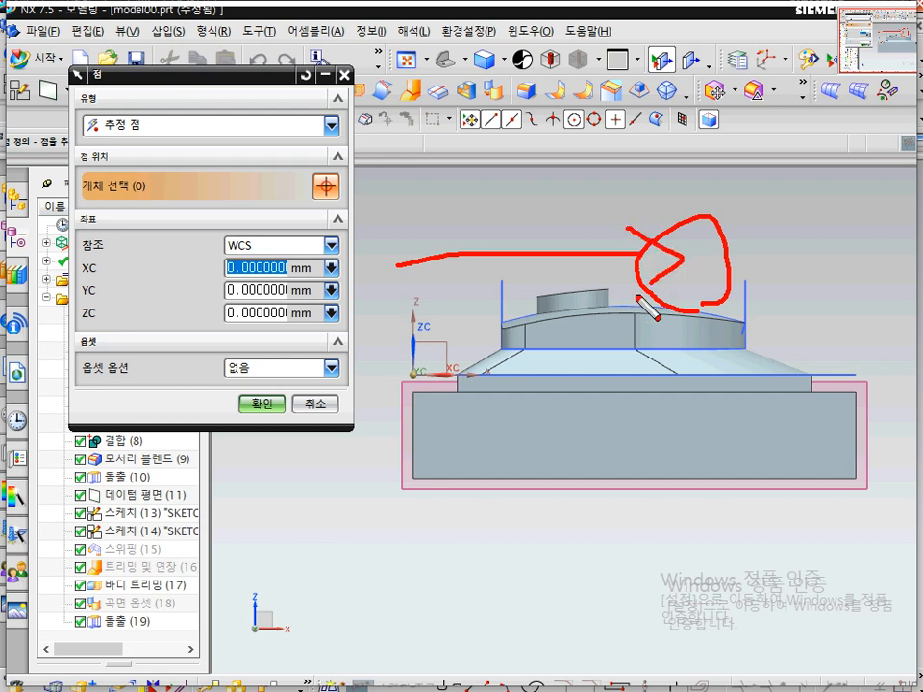
{"action": "key", "text": "Escape"}
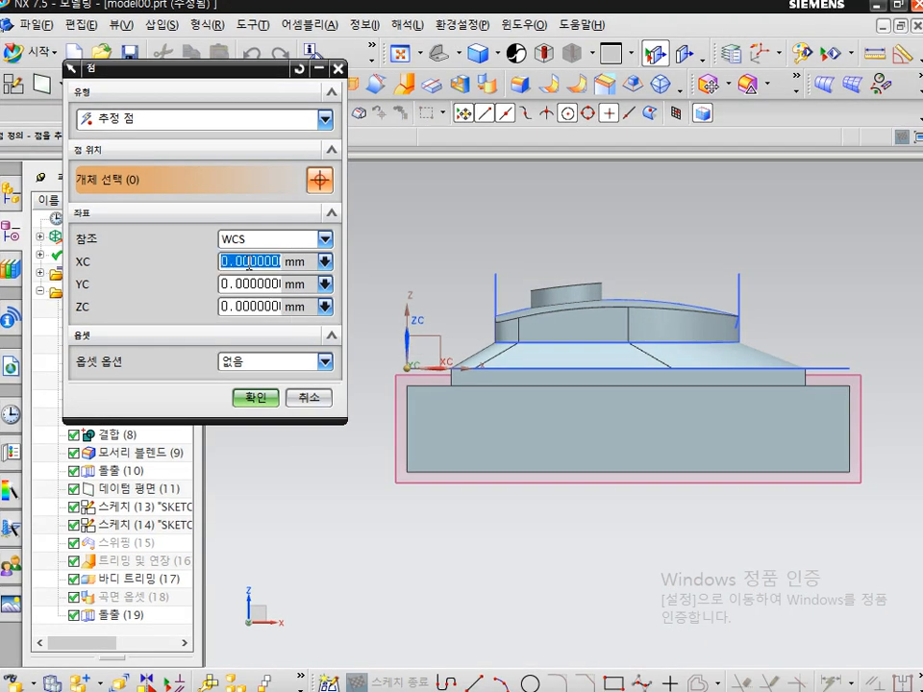
Step: Set the XC coordinate of the sphere's center point to 50-20 mm
{"action": "type", "text": "50-20"}
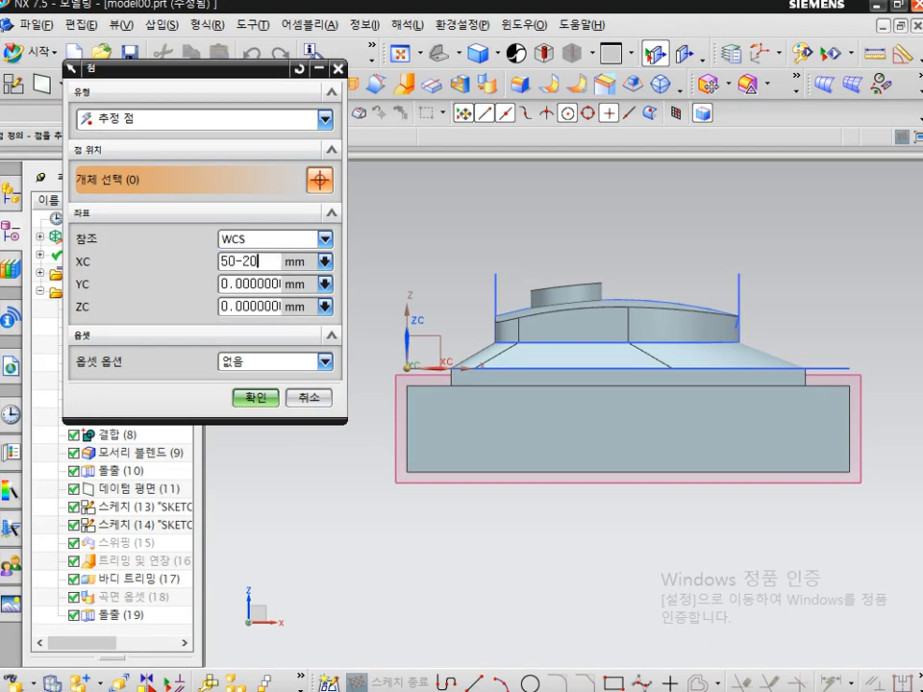
{"action": "key", "text": "Return"}
{"action": "key", "text": "ctrl+2"}
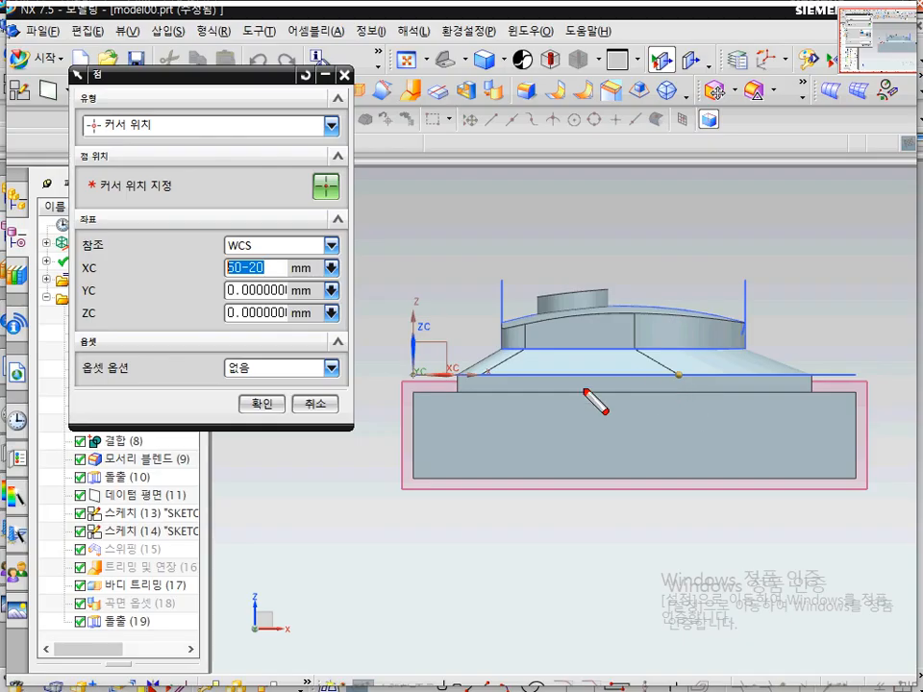
{"action": "mouse_move", "coordinate": [427, 373]}
{"action": "left_mouse_down"}
{"action": "mouse_move", "coordinate": [401, 369]}
{"action": "mouse_move", "coordinate": [680, 374]}
{"action": "mouse_move", "coordinate": [666, 392]}
{"action": "left_mouse_up"}
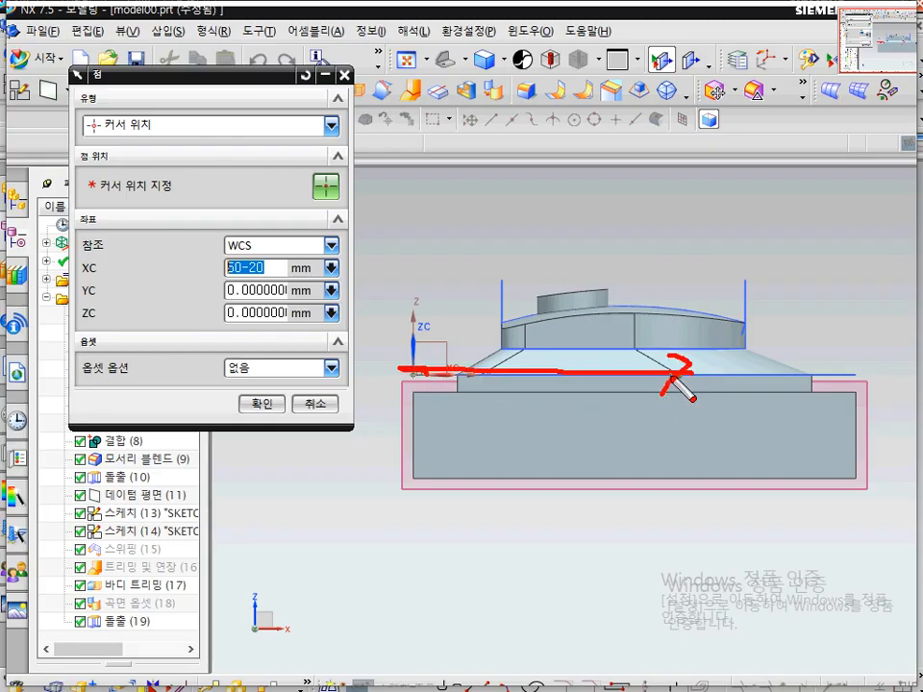
{"action": "left_click_drag", "start_coordinate": [223, 281], "coordinate": [251, 278]}
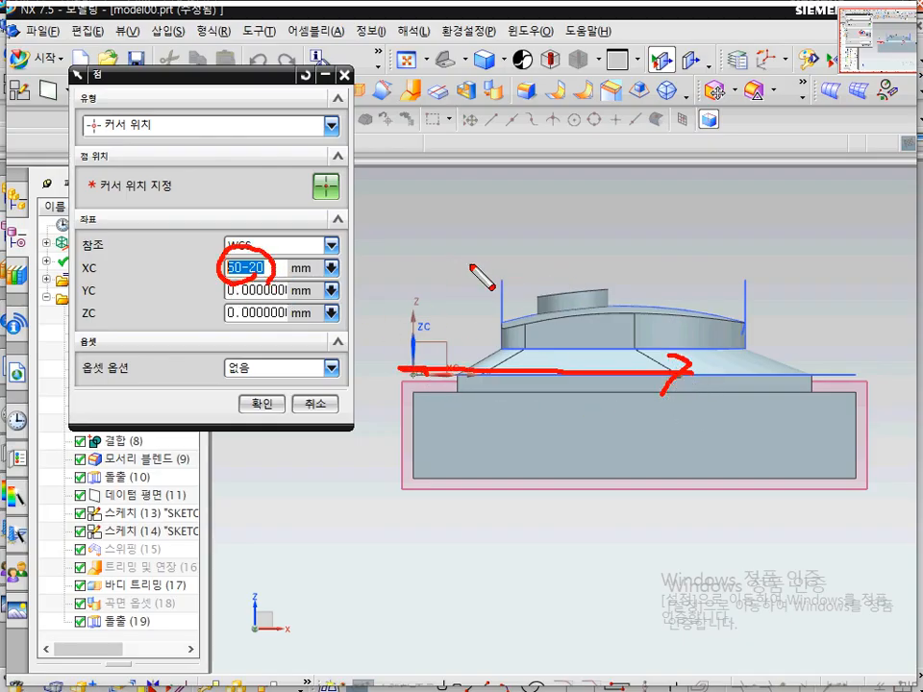
{"action": "mouse_move", "coordinate": [651, 253]}
{"action": "left_mouse_down"}
{"action": "mouse_move", "coordinate": [819, 261]}
{"action": "mouse_move", "coordinate": [829, 307]}
{"action": "left_mouse_up"}
{"action": "left_click_drag", "start_coordinate": [734, 208], "coordinate": [775, 226]}
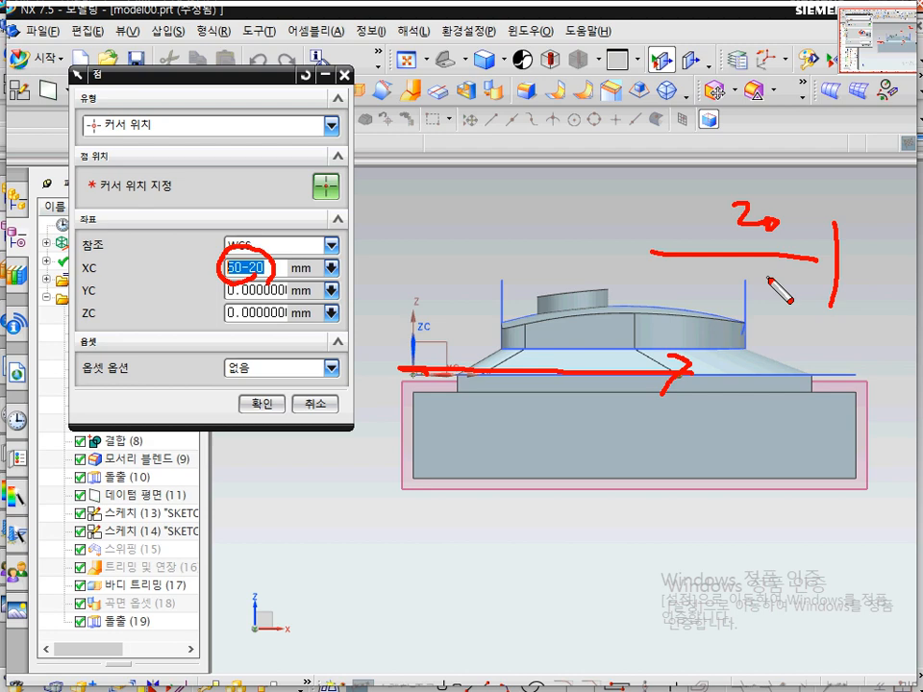
{"action": "key", "text": "Escape"}
{"action": "middle_click_drag", "start_coordinate": [735, 371], "coordinate": [717, 399]}
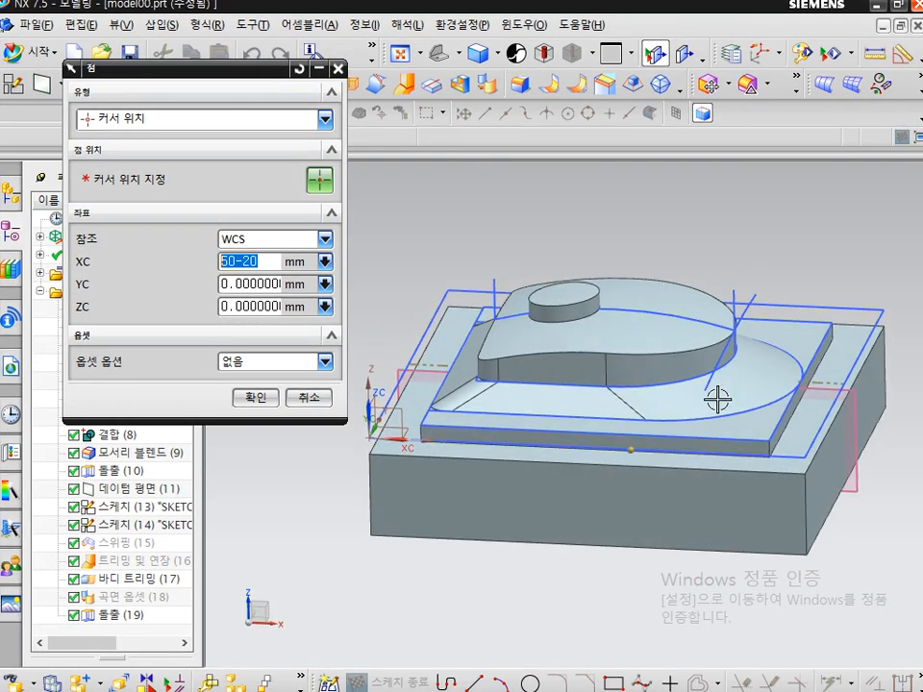
{"action": "key", "text": "ctrl+2"}
{"action": "left_click_drag", "start_coordinate": [377, 447], "coordinate": [422, 307]}
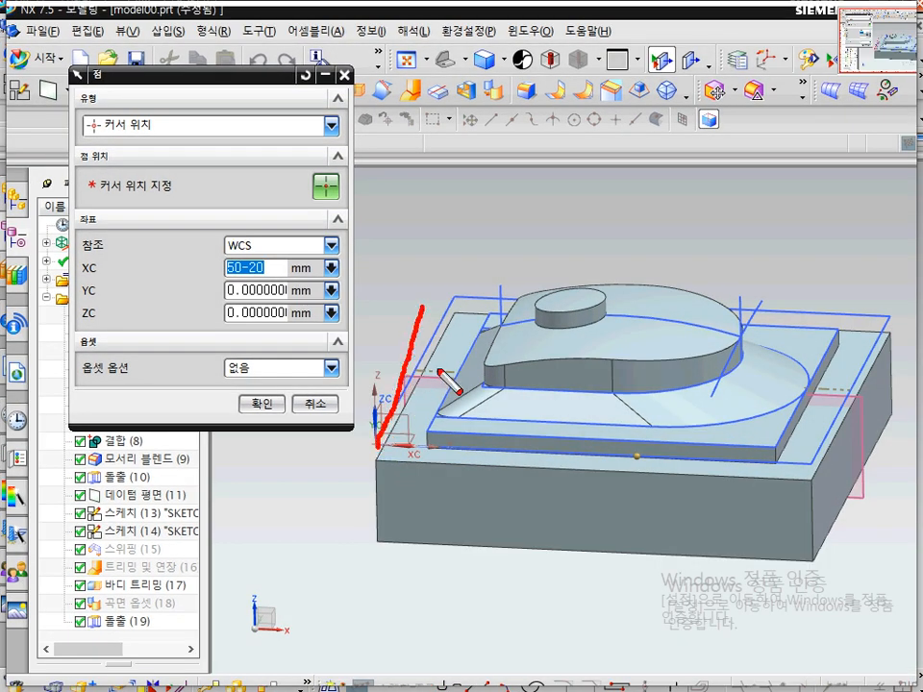
{"action": "left_click_drag", "start_coordinate": [426, 356], "coordinate": [729, 378]}
{"action": "key", "text": "Escape"}
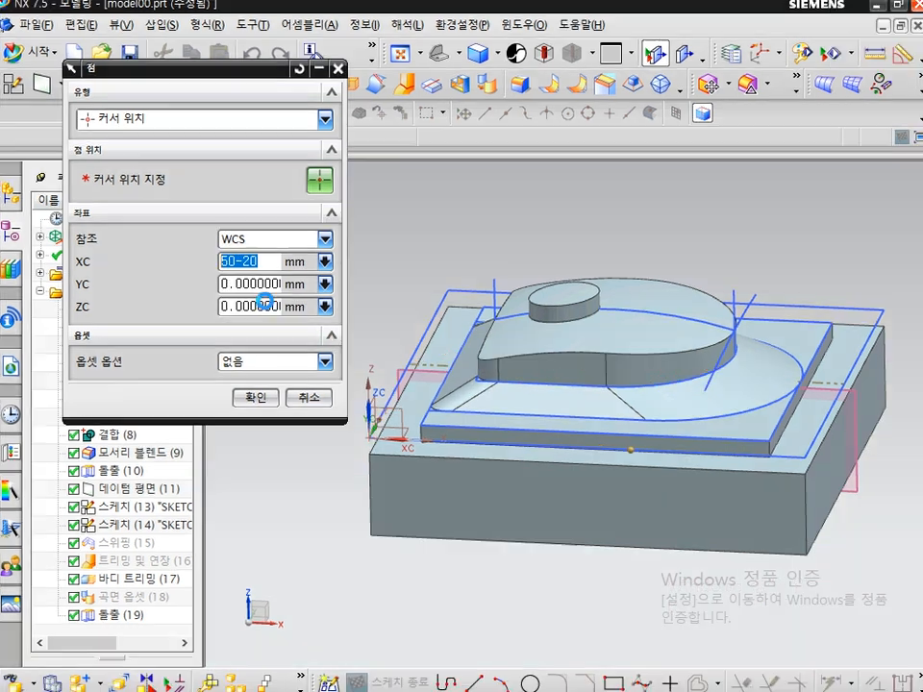
Step: Set the YC coordinate of the sphere's center point to 25 mm
{"action": "left_click", "coordinate": [261, 284]}
{"action": "type", "text": "25"}
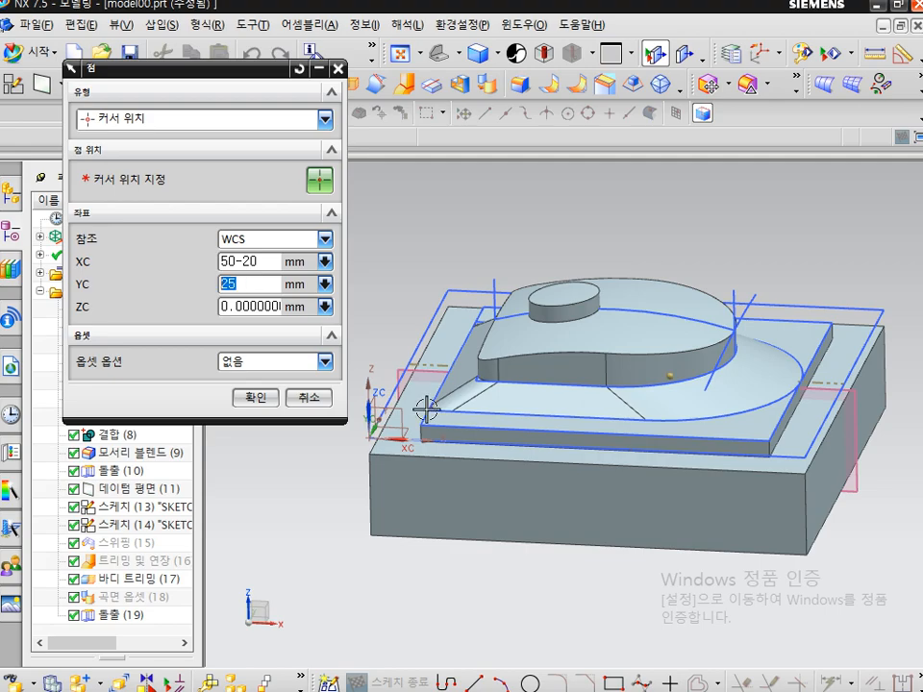
{"action": "key", "text": "ctrl+2"}
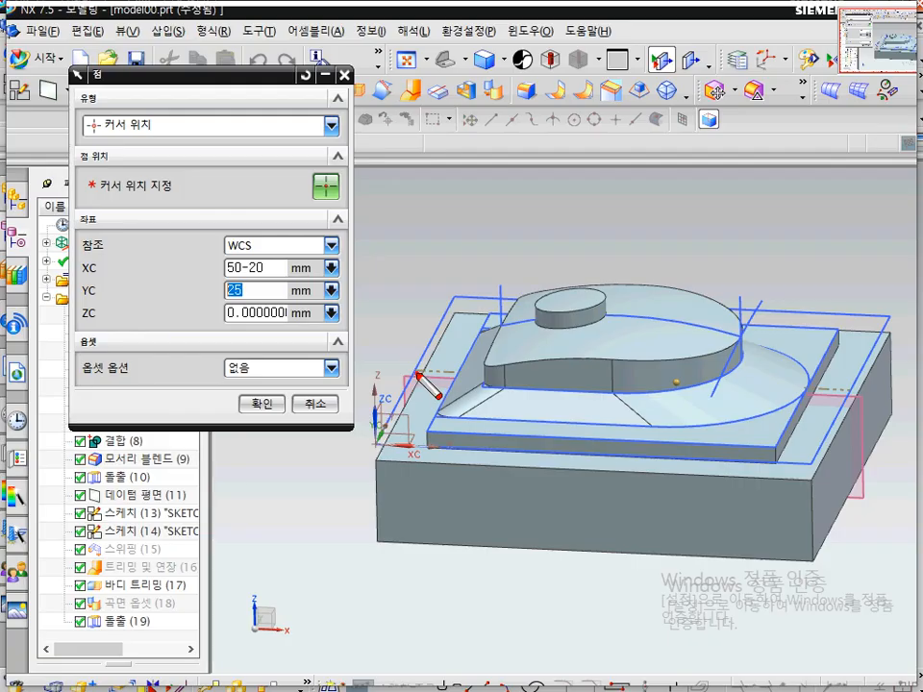
{"action": "left_click_drag", "start_coordinate": [423, 390], "coordinate": [827, 389]}
{"action": "key", "text": "Escape"}
{"action": "mouse_move", "coordinate": [679, 491]}
{"action": "middle_mouse_down"}
{"action": "mouse_move", "coordinate": [690, 552]}
{"action": "mouse_move", "coordinate": [682, 449]}
{"action": "mouse_move", "coordinate": [680, 530]}
{"action": "mouse_move", "coordinate": [669, 546]}
{"action": "mouse_move", "coordinate": [667, 441]}
{"action": "middle_mouse_up"}
{"action": "key", "text": "F8"}
{"action": "key", "text": "ctrl+2"}
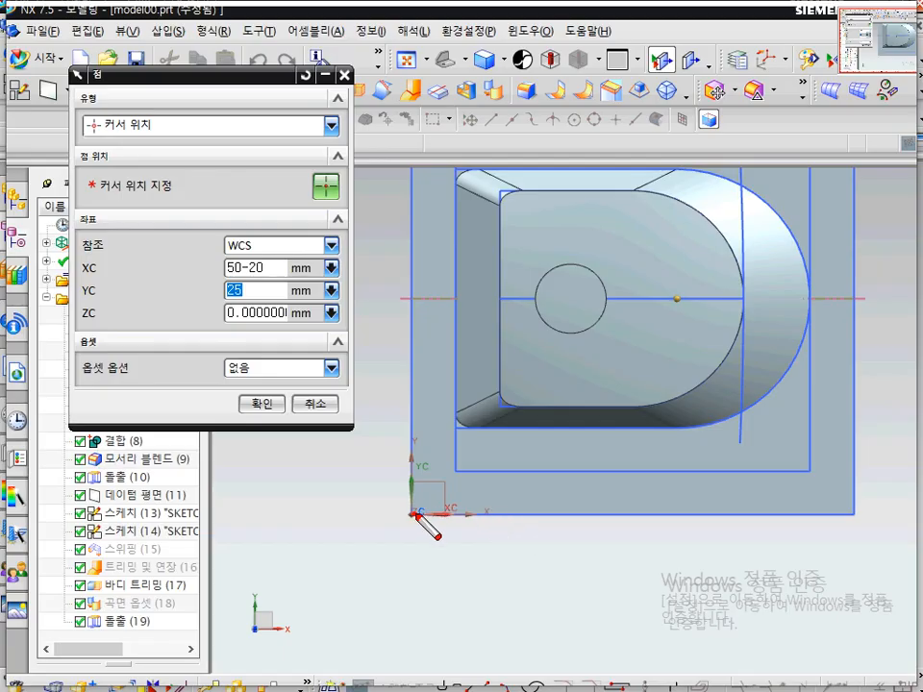
{"action": "mouse_move", "coordinate": [415, 514]}
{"action": "left_mouse_down"}
{"action": "mouse_move", "coordinate": [655, 517]}
{"action": "mouse_move", "coordinate": [687, 503]}
{"action": "mouse_move", "coordinate": [681, 557]}
{"action": "left_mouse_up"}
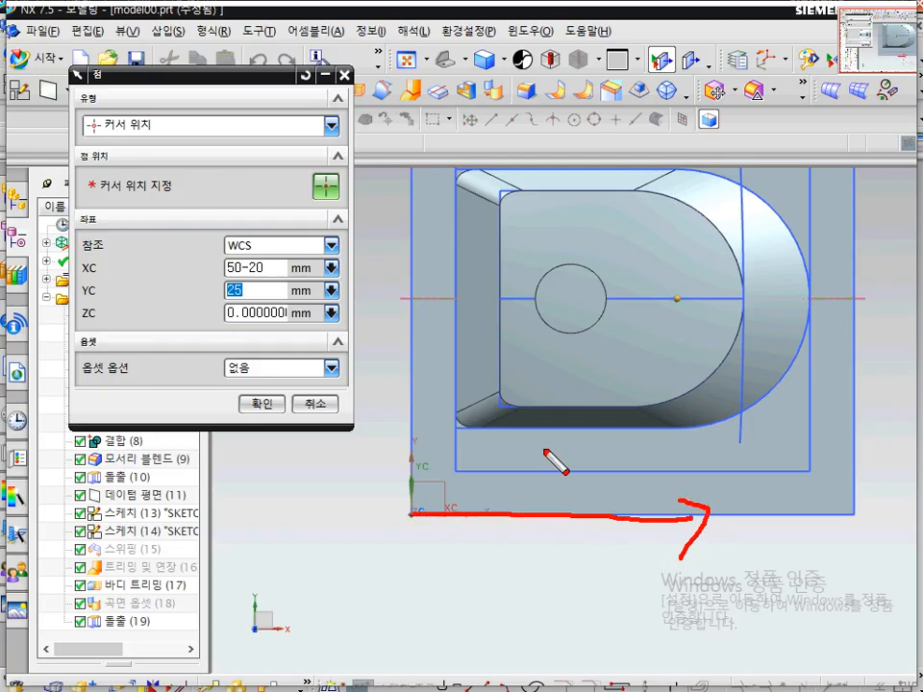
{"action": "left_click_drag", "start_coordinate": [546, 449], "coordinate": [546, 503]}
{"action": "mouse_move", "coordinate": [588, 455]}
{"action": "left_mouse_down"}
{"action": "mouse_move", "coordinate": [618, 501]}
{"action": "mouse_move", "coordinate": [591, 493]}
{"action": "left_mouse_up"}
{"action": "mouse_move", "coordinate": [696, 518]}
{"action": "left_mouse_down"}
{"action": "mouse_move", "coordinate": [701, 344]}
{"action": "mouse_move", "coordinate": [681, 312]}
{"action": "left_mouse_up"}
{"action": "mouse_move", "coordinate": [721, 370]}
{"action": "left_mouse_down"}
{"action": "mouse_move", "coordinate": [783, 429]}
{"action": "mouse_move", "coordinate": [777, 425]}
{"action": "left_mouse_up"}
{"action": "left_click_drag", "start_coordinate": [779, 382], "coordinate": [806, 382]}
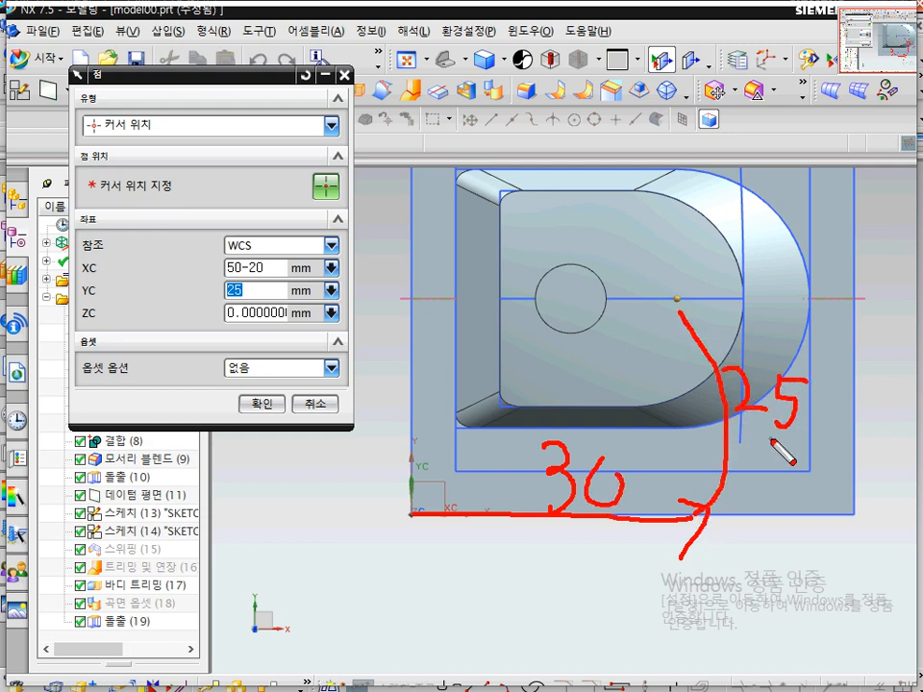
{"action": "key", "text": "Escape"}
{"action": "middle_click_drag", "start_coordinate": [691, 564], "coordinate": [690, 477]}
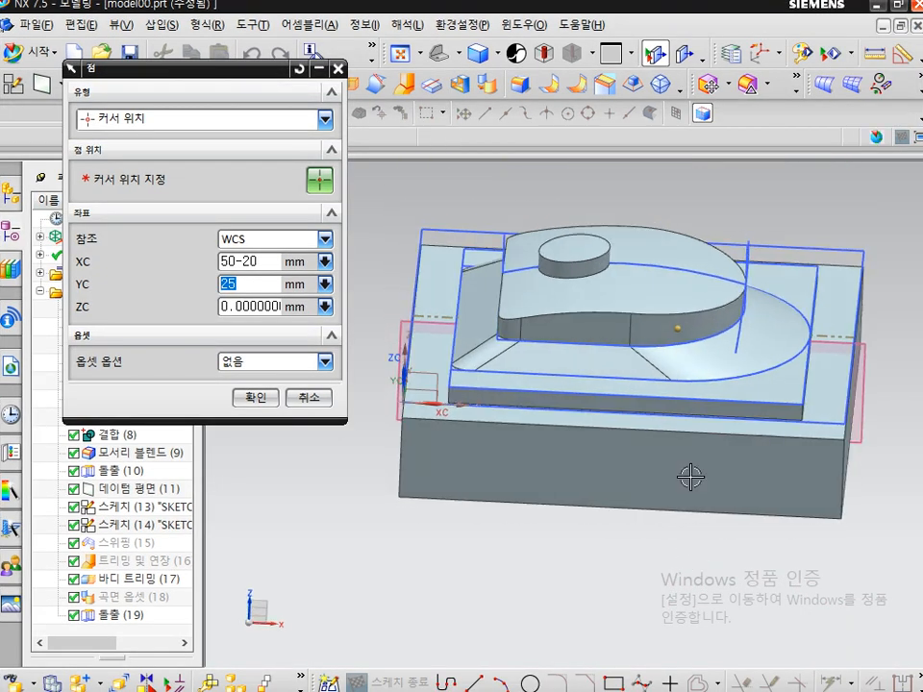
{"action": "middle_click_drag", "start_coordinate": [414, 494], "coordinate": [444, 428]}
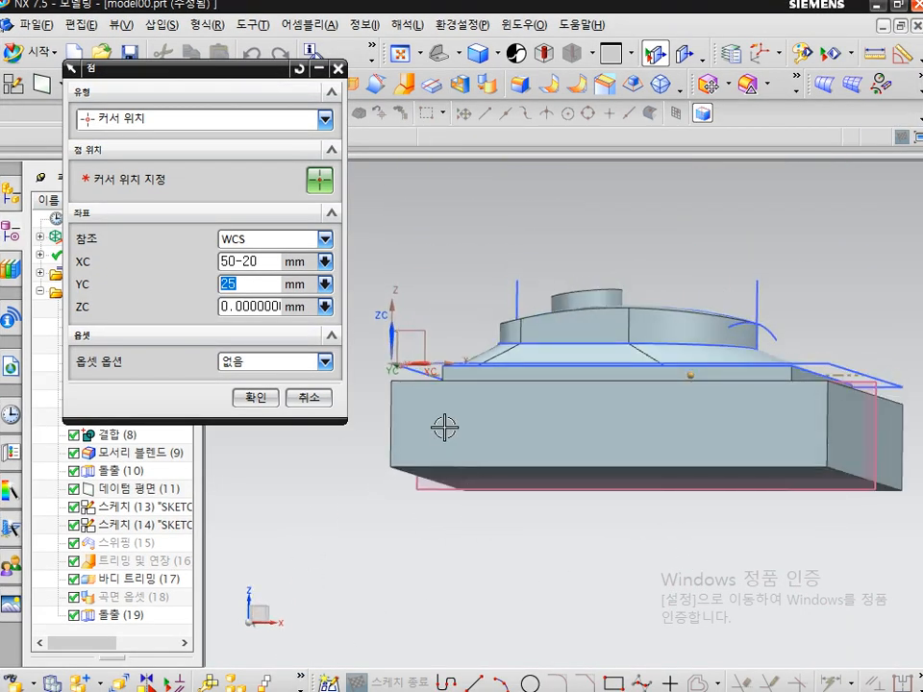
{"action": "key", "text": "ctrl+2"}
{"action": "left_click_drag", "start_coordinate": [398, 361], "coordinate": [466, 369]}
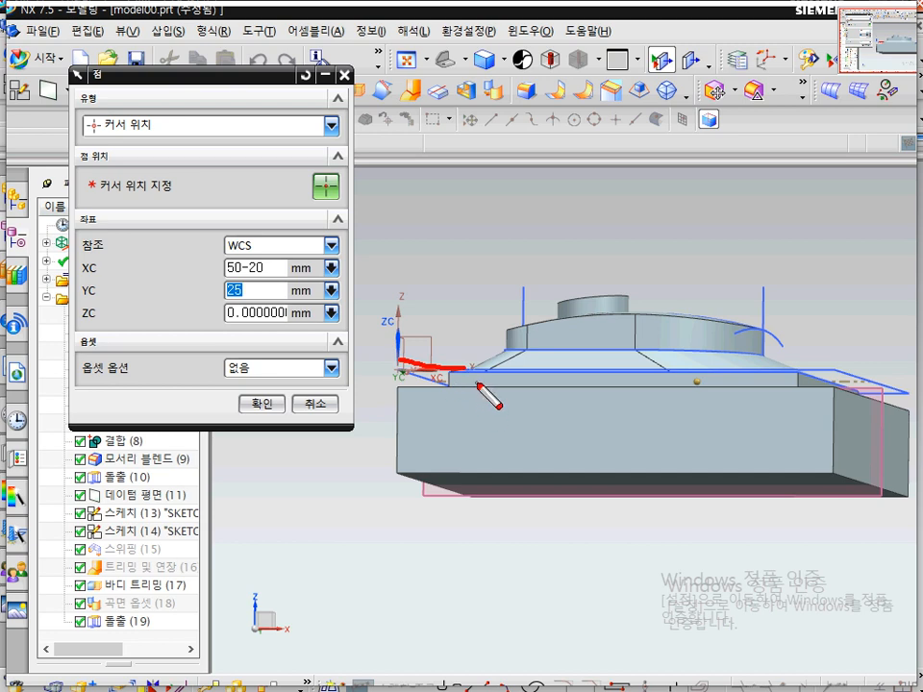
{"action": "mouse_move", "coordinate": [609, 392]}
{"action": "left_mouse_down"}
{"action": "mouse_move", "coordinate": [673, 391]}
{"action": "mouse_move", "coordinate": [685, 338]}
{"action": "mouse_move", "coordinate": [697, 342]}
{"action": "left_mouse_up"}
{"action": "left_click_drag", "start_coordinate": [667, 385], "coordinate": [686, 391]}
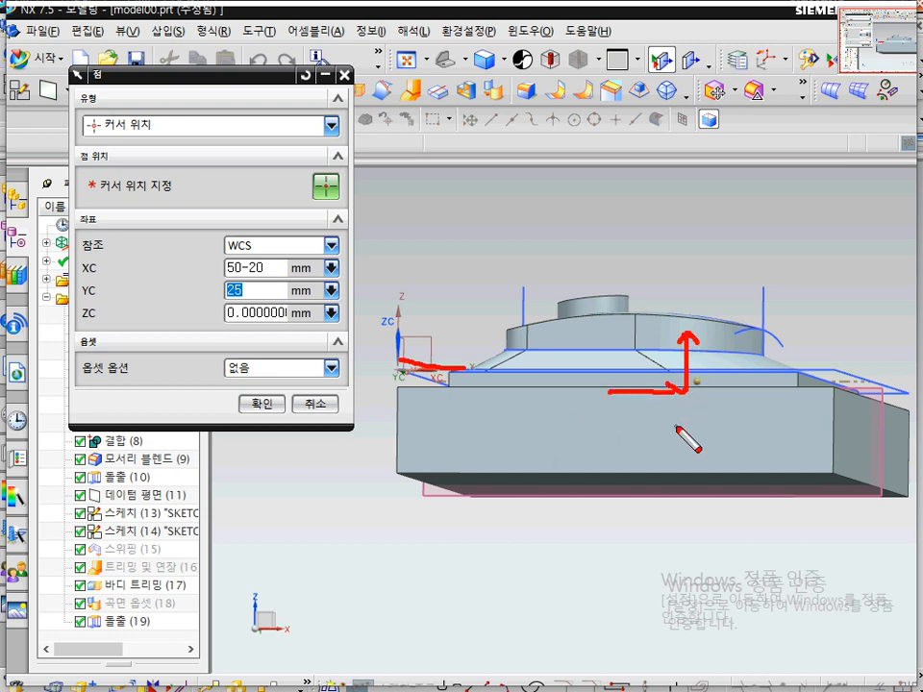
{"action": "key", "text": "Escape"}
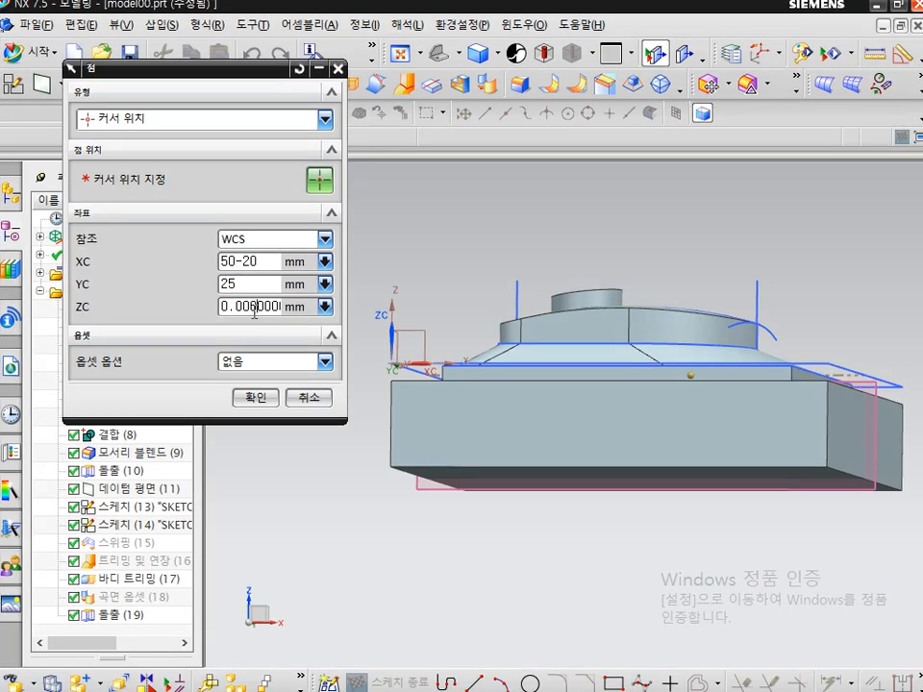
Step: Set the ZC coordinate of the sphere's center point to 5 mm and accept the point
{"action": "double_click", "coordinate": [255, 309]}
{"action": "type", "text": "5"}
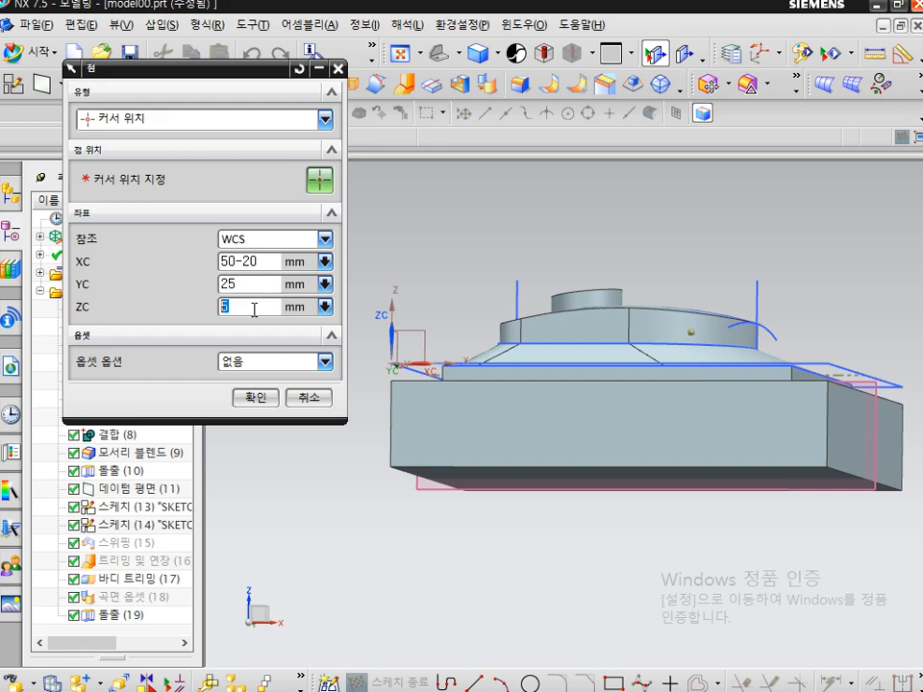
{"action": "key", "text": "ctrl+2"}
{"action": "mouse_move", "coordinate": [403, 370]}
{"action": "left_mouse_down"}
{"action": "mouse_move", "coordinate": [736, 371]}
{"action": "mouse_move", "coordinate": [655, 379]}
{"action": "mouse_move", "coordinate": [736, 369]}
{"action": "mouse_move", "coordinate": [710, 374]}
{"action": "mouse_move", "coordinate": [677, 332]}
{"action": "mouse_move", "coordinate": [666, 269]}
{"action": "mouse_move", "coordinate": [716, 322]}
{"action": "left_mouse_up"}
{"action": "mouse_move", "coordinate": [205, 285]}
{"action": "left_mouse_down"}
{"action": "mouse_move", "coordinate": [284, 285]}
{"action": "mouse_move", "coordinate": [257, 325]}
{"action": "left_mouse_up"}
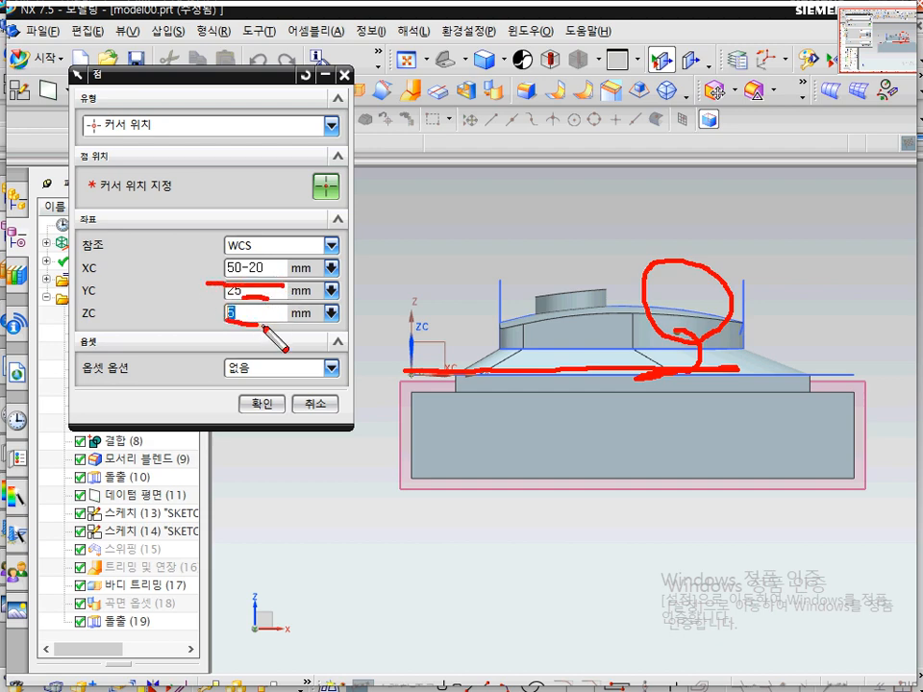
{"action": "key", "text": "Escape"}
{"action": "middle_click_drag", "start_coordinate": [431, 276], "coordinate": [393, 326]}
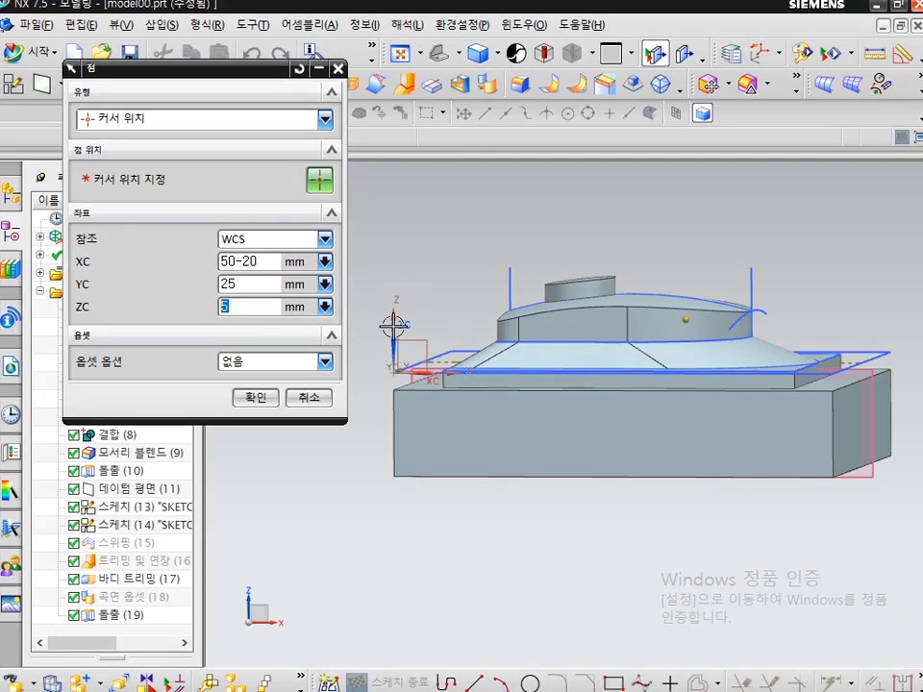
{"action": "left_click", "coordinate": [259, 397]}
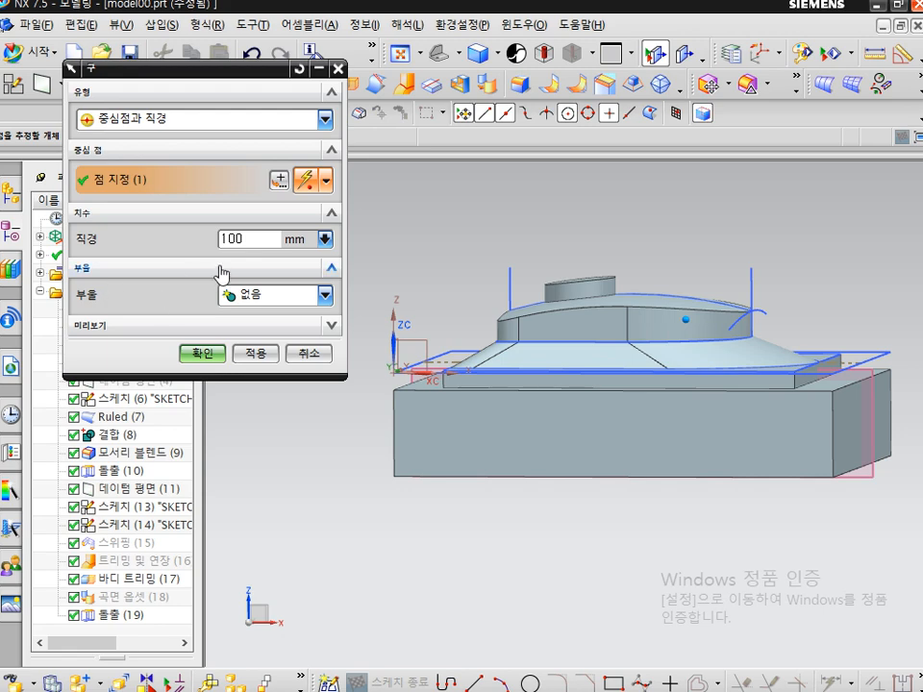
Step: Set the sphere's diameter to 10 mm and its Boolean option to Unite with the solid body
{"action": "left_click", "coordinate": [247, 240]}
{"action": "left_click", "coordinate": [254, 297]}
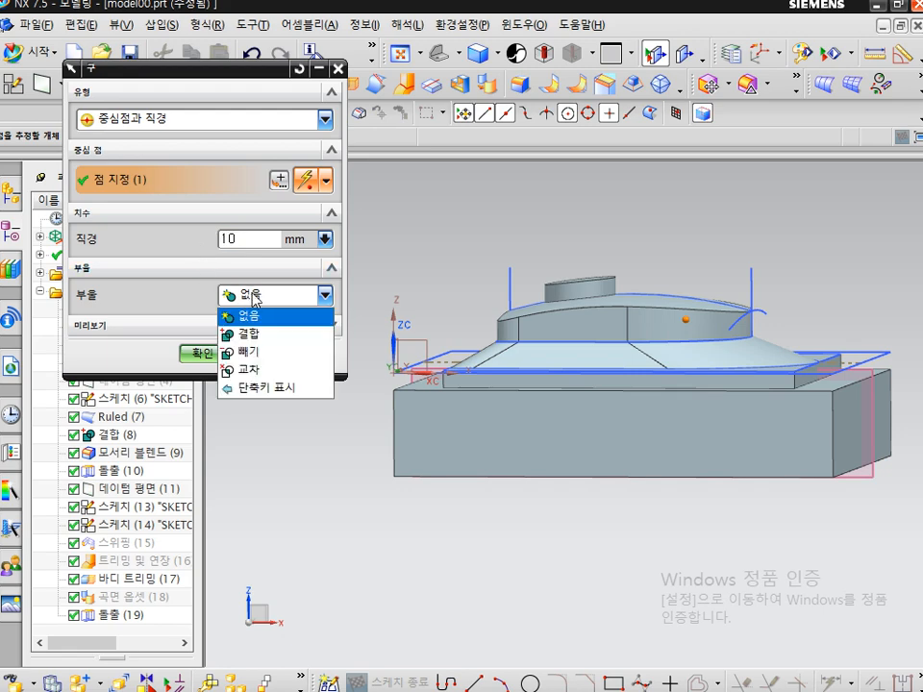
{"action": "left_click", "coordinate": [265, 333]}
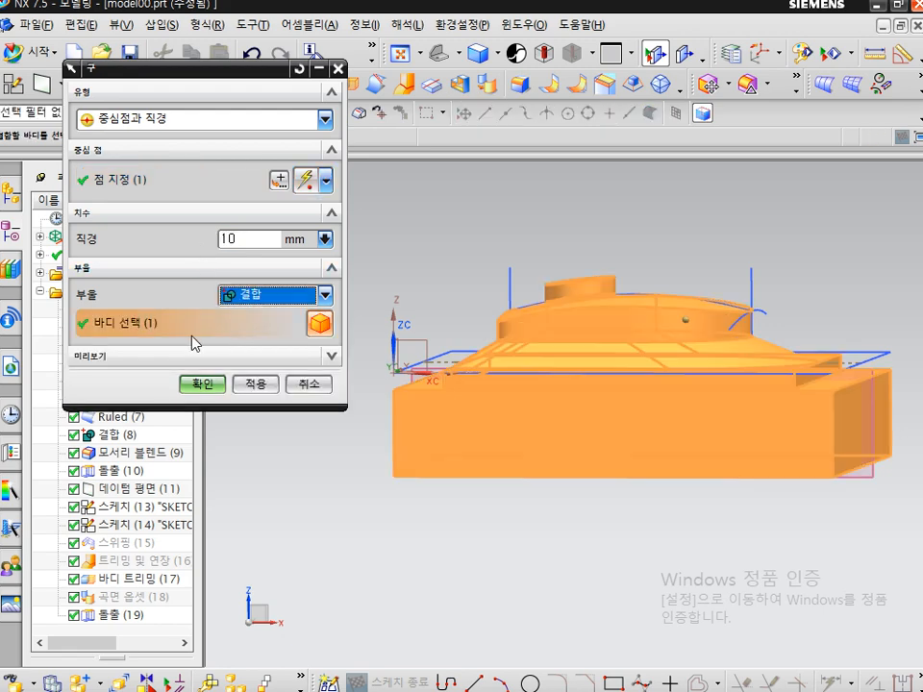
Step: Preview the result of the sphere united with the boss, toggling the preview off and on
{"action": "left_click", "coordinate": [196, 360]}
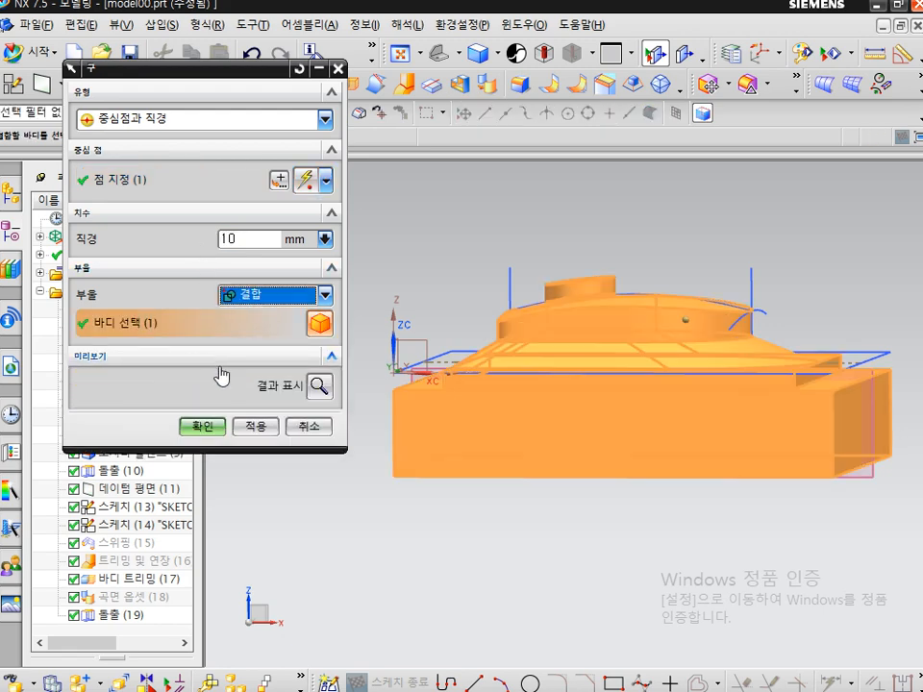
{"action": "middle_click_drag", "start_coordinate": [433, 292], "coordinate": [381, 367]}
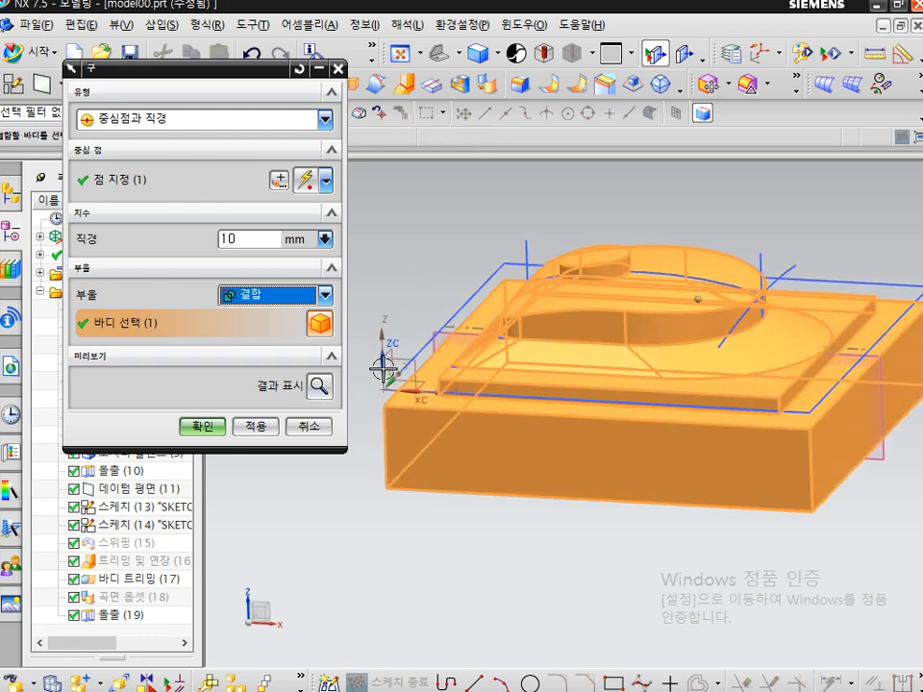
{"action": "left_click", "coordinate": [321, 388]}
{"action": "left_click", "coordinate": [321, 389]}
{"action": "left_click", "coordinate": [321, 388]}
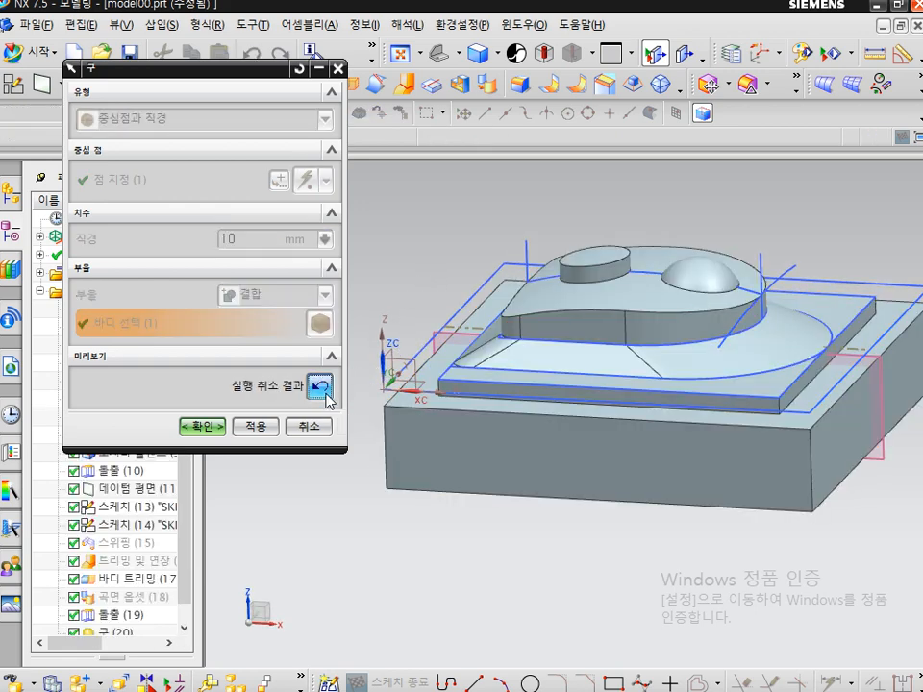
{"action": "left_click", "coordinate": [322, 388]}
{"action": "left_click", "coordinate": [321, 388]}
{"action": "left_click", "coordinate": [321, 388]}
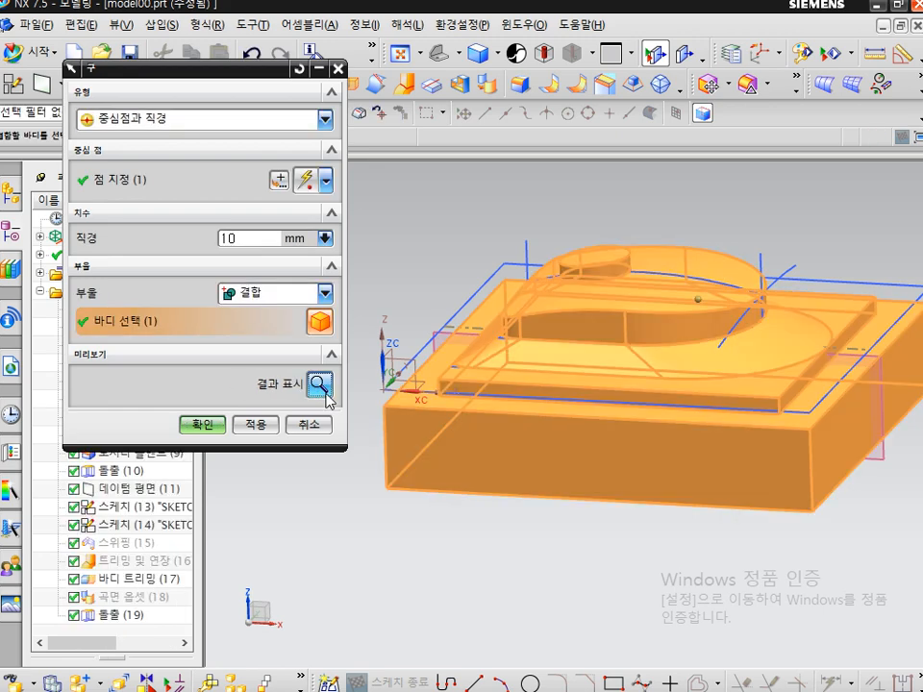
{"action": "left_click", "coordinate": [324, 388]}
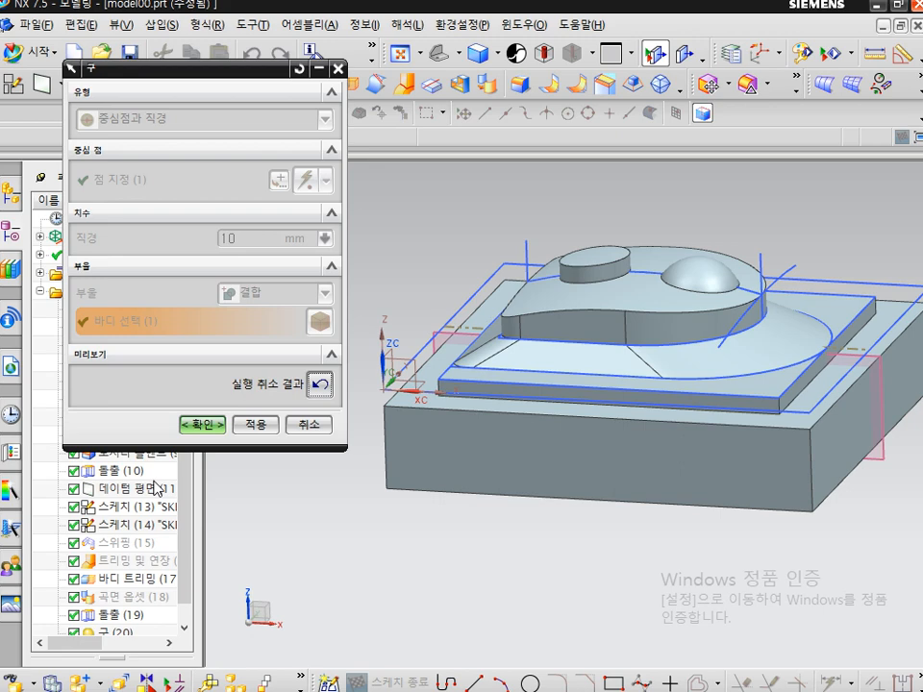
{"action": "key", "text": "ctrl+2"}
{"action": "mouse_move", "coordinate": [714, 264]}
{"action": "left_mouse_down"}
{"action": "mouse_move", "coordinate": [717, 330]}
{"action": "mouse_move", "coordinate": [736, 330]}
{"action": "mouse_move", "coordinate": [721, 333]}
{"action": "left_mouse_up"}
{"action": "mouse_move", "coordinate": [727, 291]}
{"action": "left_mouse_down"}
{"action": "mouse_move", "coordinate": [680, 280]}
{"action": "mouse_move", "coordinate": [682, 300]}
{"action": "left_mouse_up"}
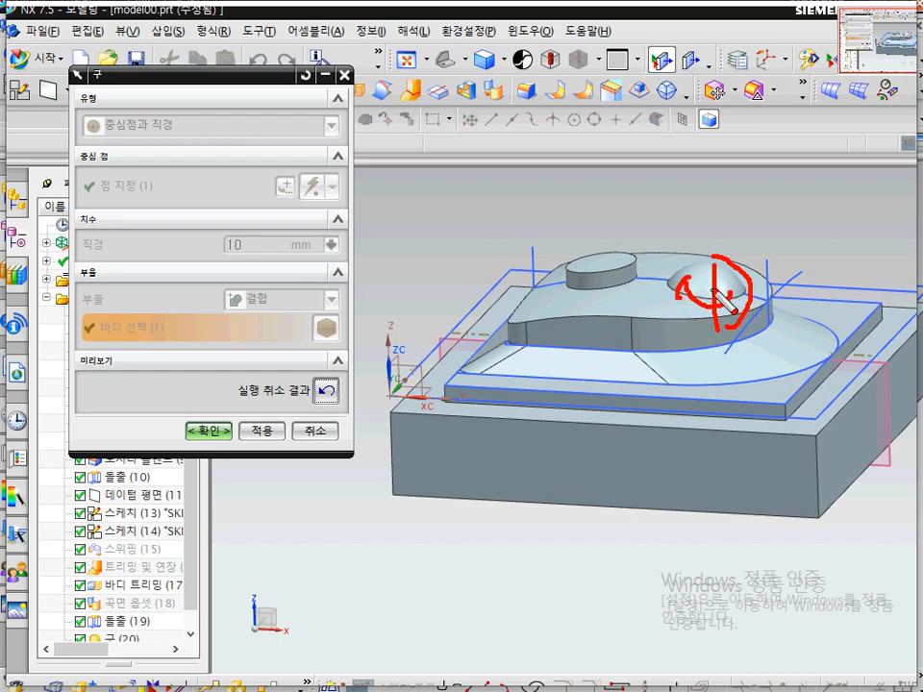
{"action": "key", "text": "Escape"}
{"action": "key", "text": "ctrl+2"}
{"action": "mouse_move", "coordinate": [694, 248]}
{"action": "left_mouse_down"}
{"action": "mouse_move", "coordinate": [707, 306]}
{"action": "mouse_move", "coordinate": [692, 249]}
{"action": "left_mouse_up"}
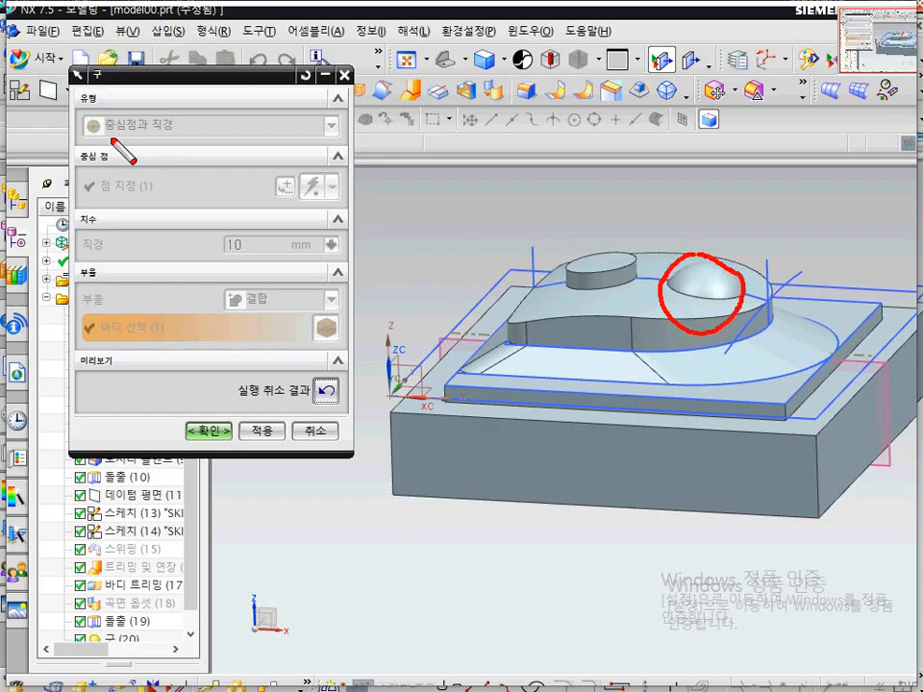
{"action": "mouse_move", "coordinate": [108, 111]}
{"action": "left_mouse_down"}
{"action": "mouse_move", "coordinate": [116, 128]}
{"action": "mouse_move", "coordinate": [193, 144]}
{"action": "left_mouse_up"}
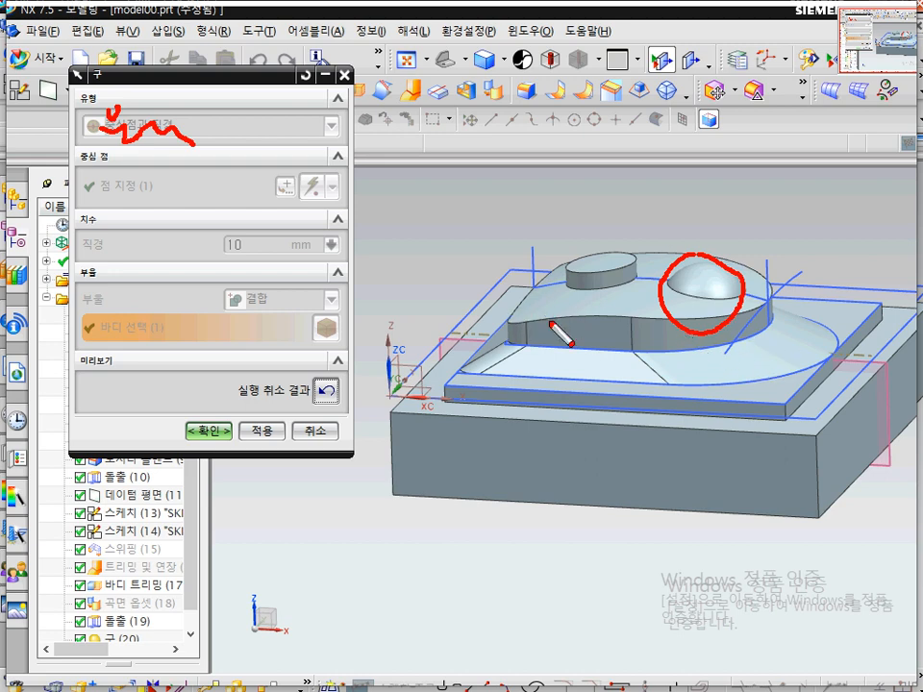
{"action": "key", "text": "Escape"}
{"action": "key", "text": "Escape"}
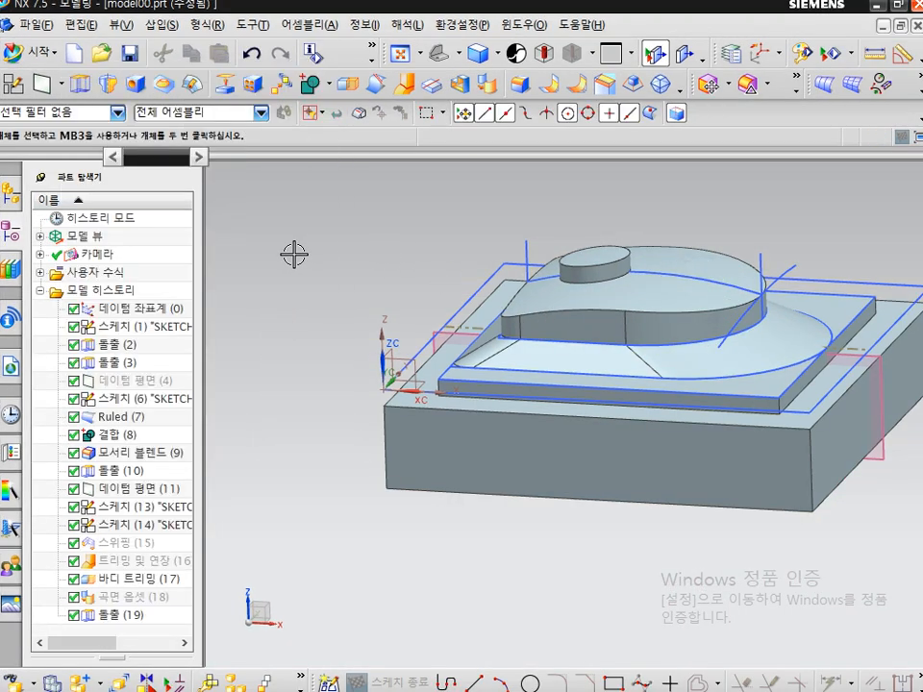
Step: Start a new Sphere feature and locate its center point at WCS coordinates XC 50-20, YC 25, ZC 5 mm
{"action": "left_click", "coordinate": [162, 25]}
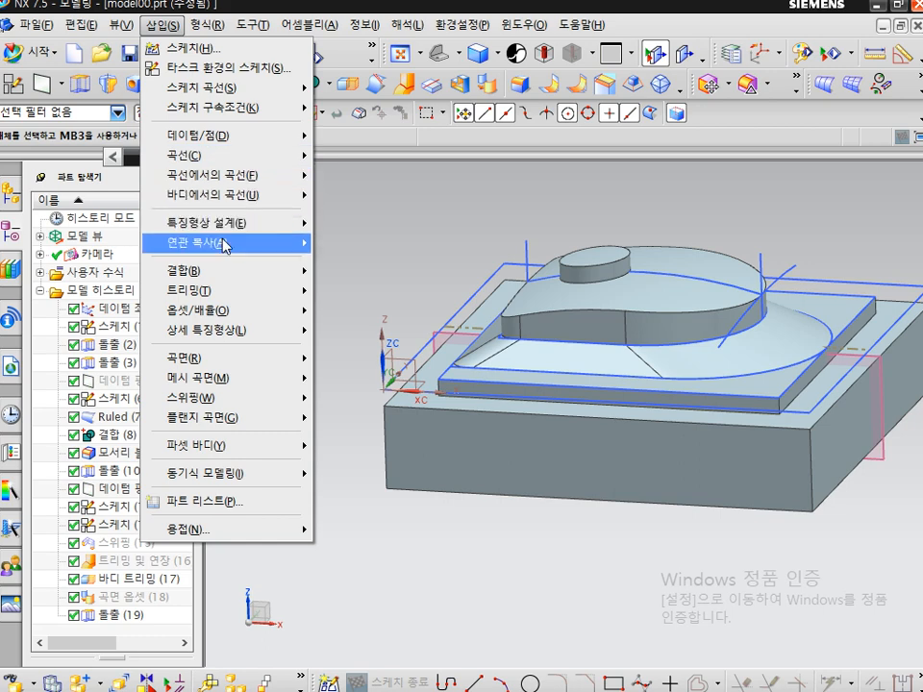
{"action": "mouse_move", "coordinate": [231, 226]}
{"action": "left_click", "coordinate": [358, 325]}
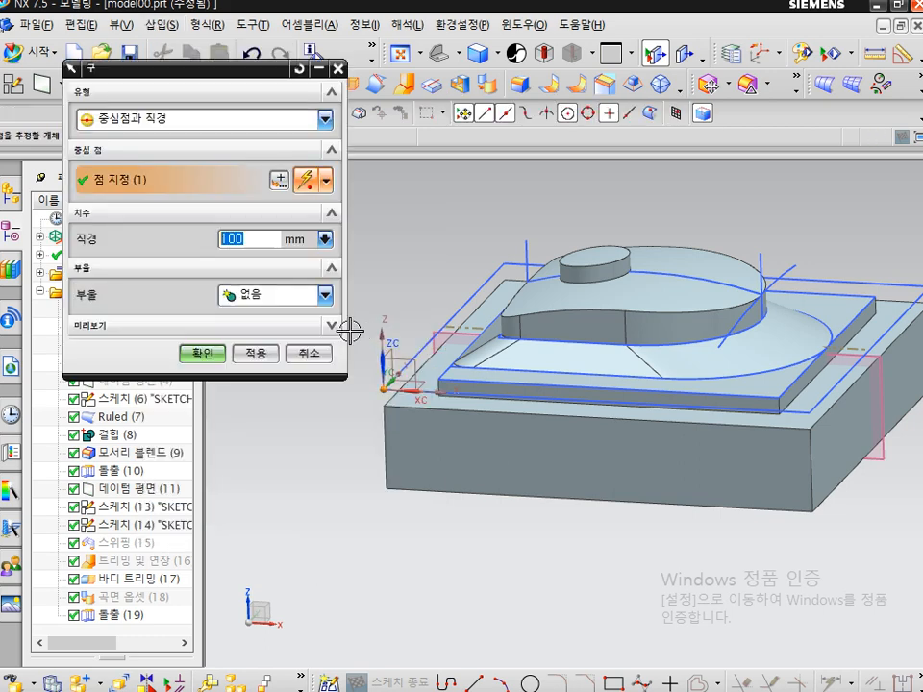
{"action": "left_click", "coordinate": [278, 180]}
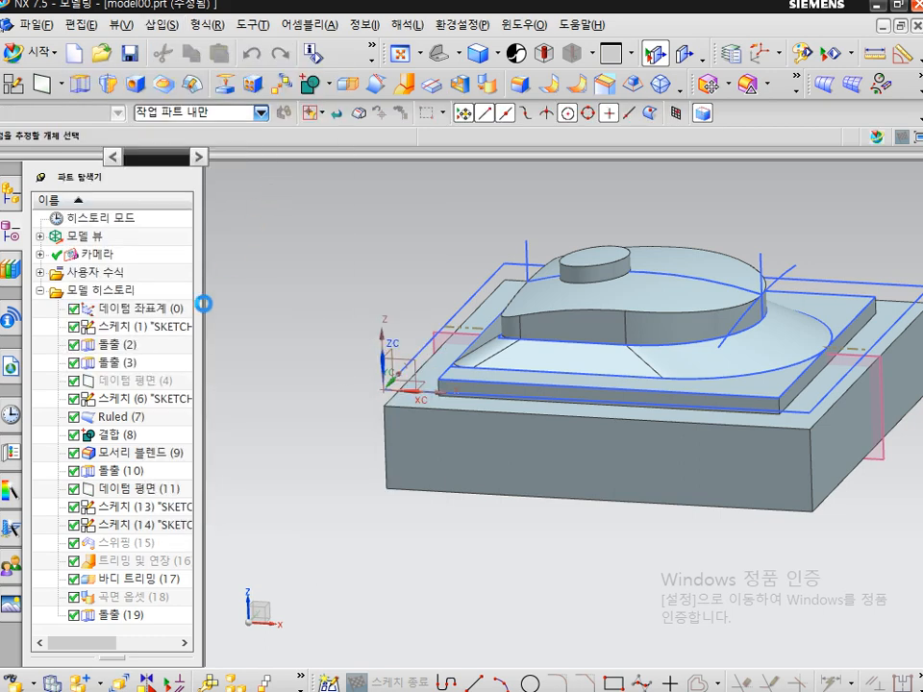
{"action": "type", "text": "50-20"}
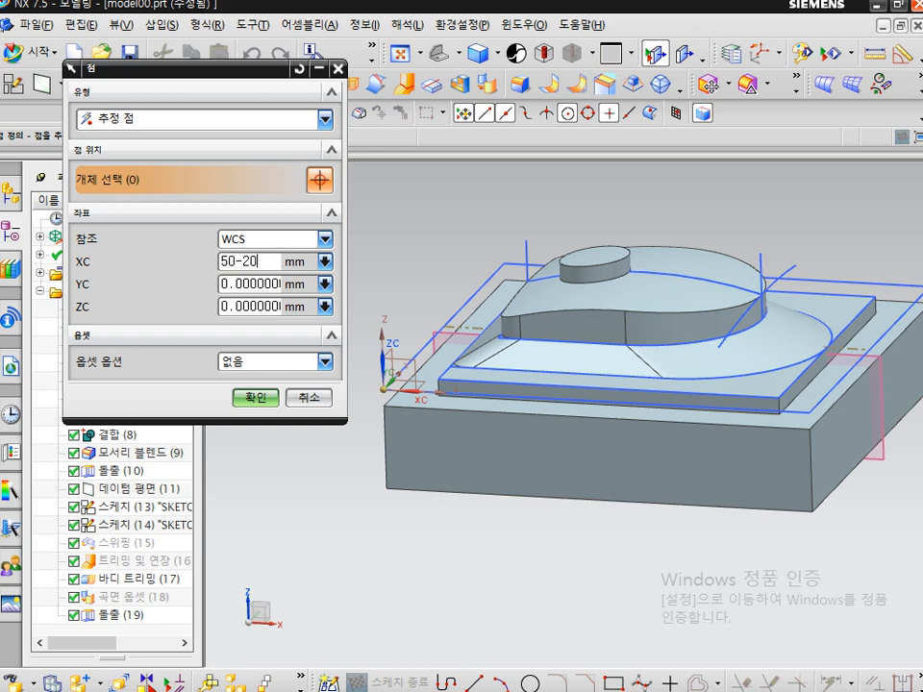
{"action": "key", "text": "Tab"}
{"action": "type", "text": "2"}
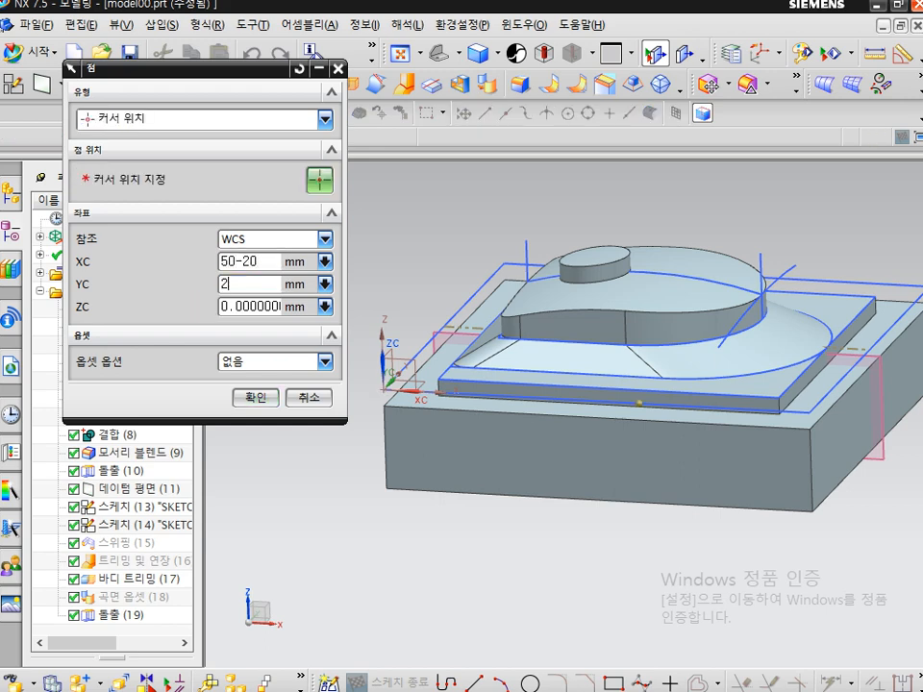
{"action": "type", "text": "5"}
{"action": "key", "text": "Tab"}
{"action": "type", "text": "5"}
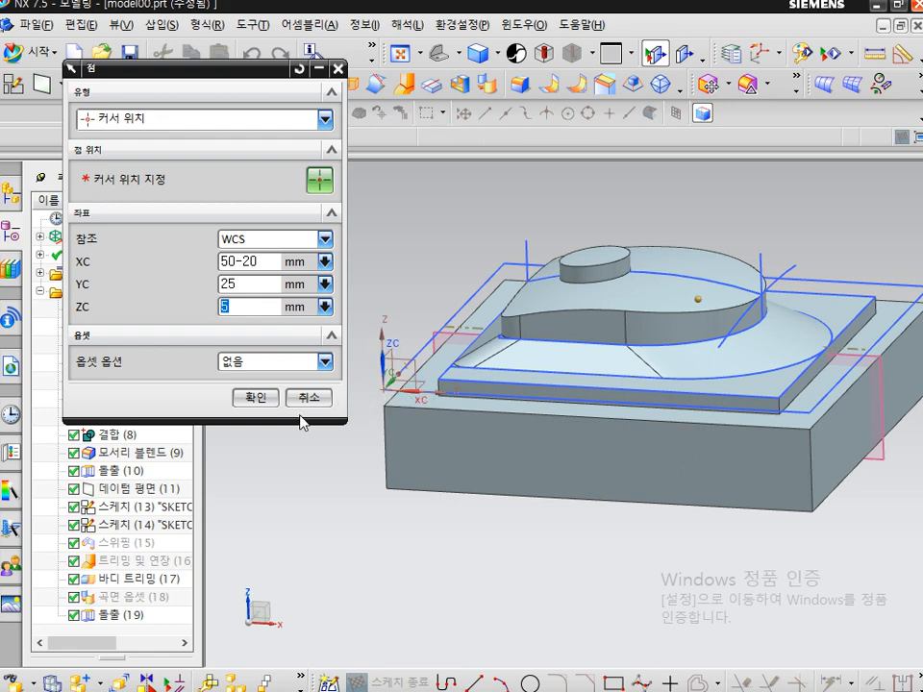
{"action": "left_click", "coordinate": [264, 397]}
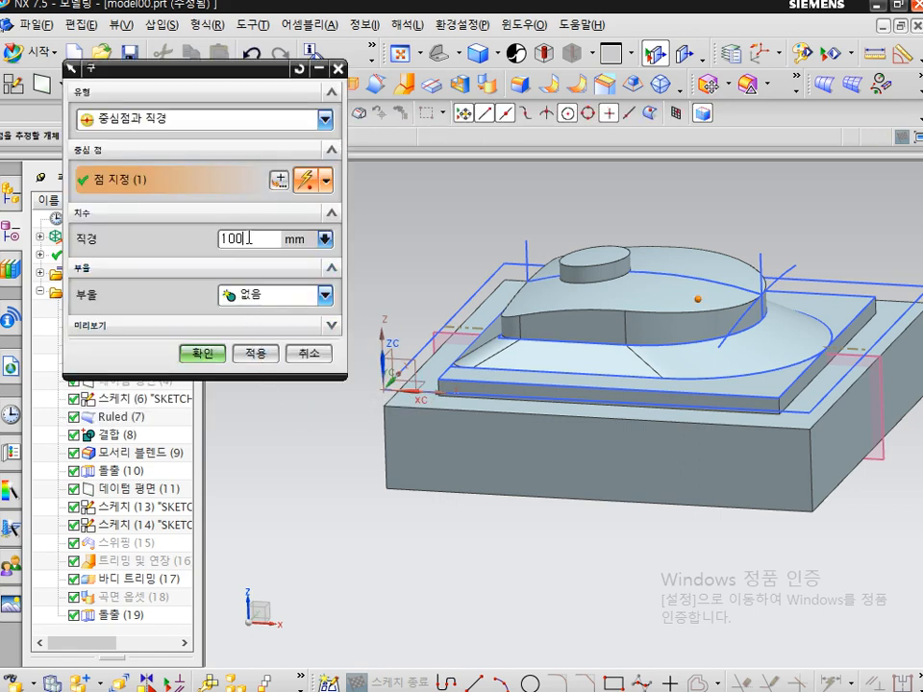
Step: Create the sphere with a 10 mm diameter, united with the solid body
{"action": "left_click_drag", "start_coordinate": [249, 237], "coordinate": [118, 264]}
{"action": "type", "text": "10"}
{"action": "left_click", "coordinate": [305, 325]}
{"action": "left_click", "coordinate": [320, 356]}
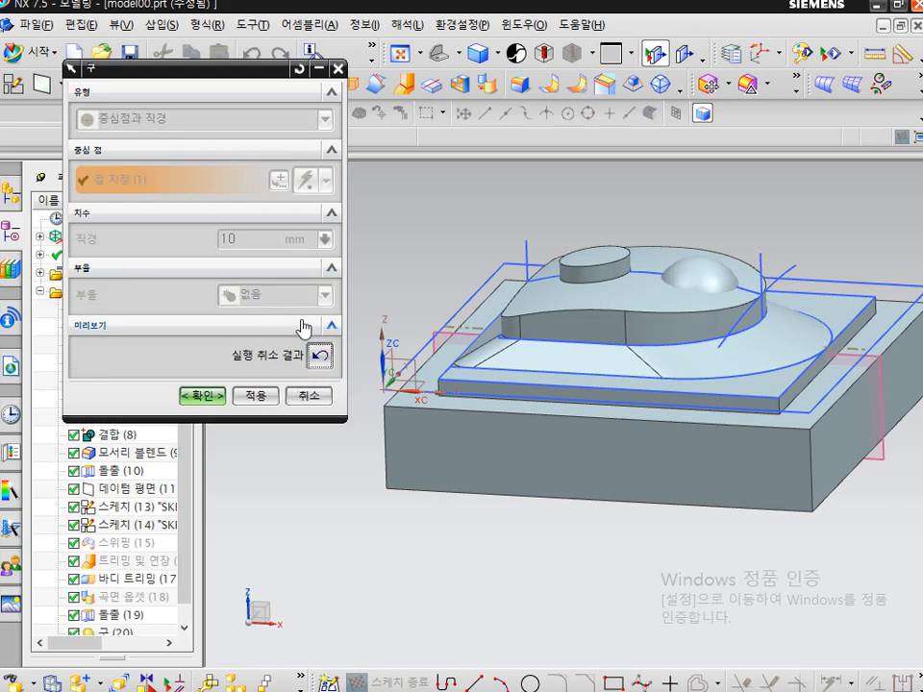
{"action": "left_click", "coordinate": [320, 357]}
{"action": "left_click", "coordinate": [274, 297]}
{"action": "left_click", "coordinate": [265, 335]}
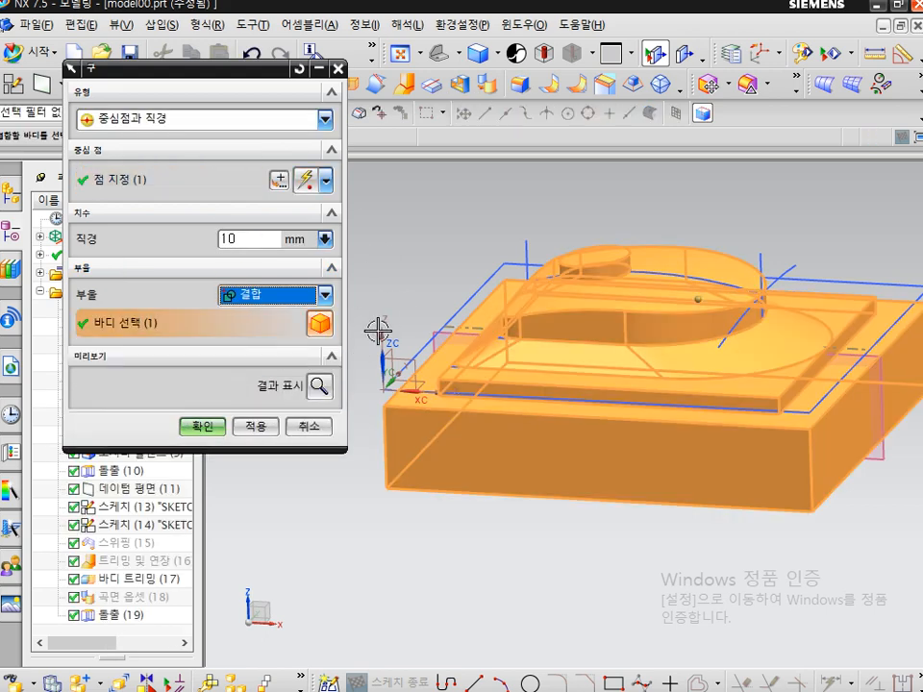
{"action": "left_click", "coordinate": [202, 426]}
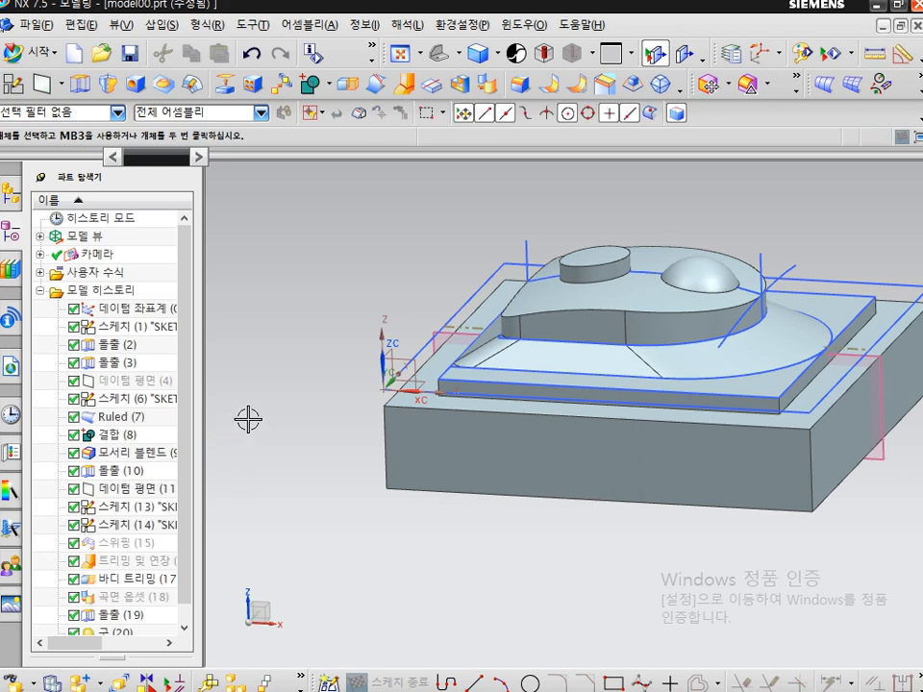
Step: Hide all objects and show only the solid bodies, with the model in an isometric view
{"action": "middle_click_drag", "start_coordinate": [290, 383], "coordinate": [291, 387]}
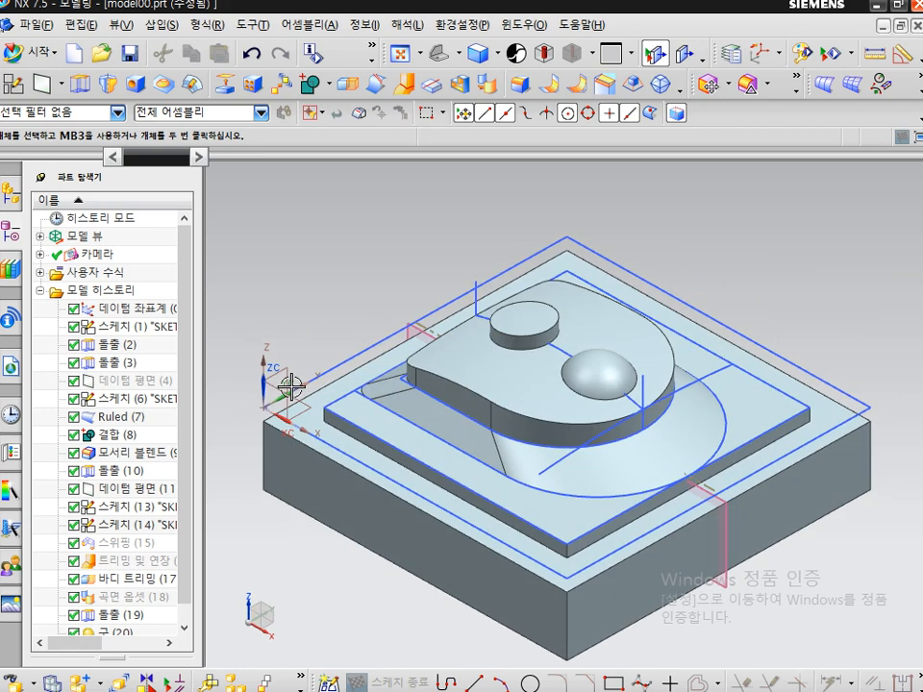
{"action": "middle_click_drag", "start_coordinate": [373, 285], "coordinate": [393, 235], "text": "shift"}
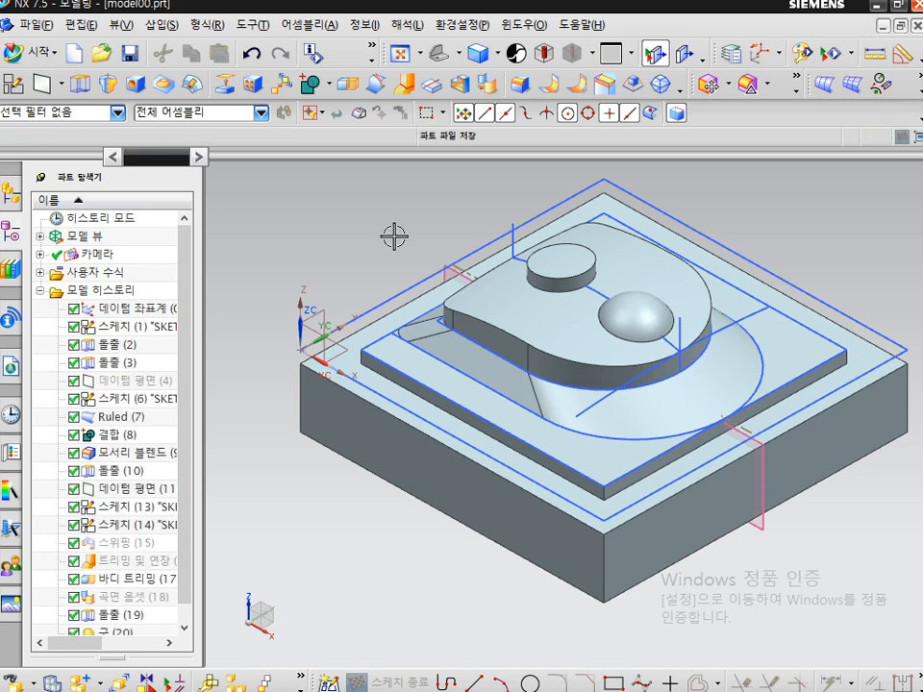
{"action": "key", "text": "ctrl+w"}
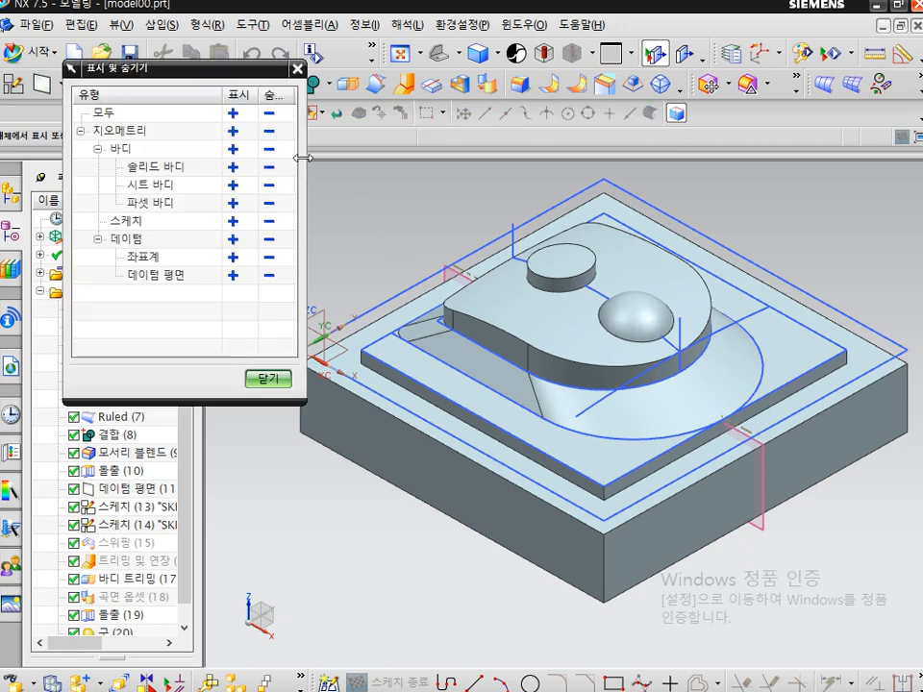
{"action": "left_click", "coordinate": [270, 113]}
{"action": "left_click", "coordinate": [233, 167]}
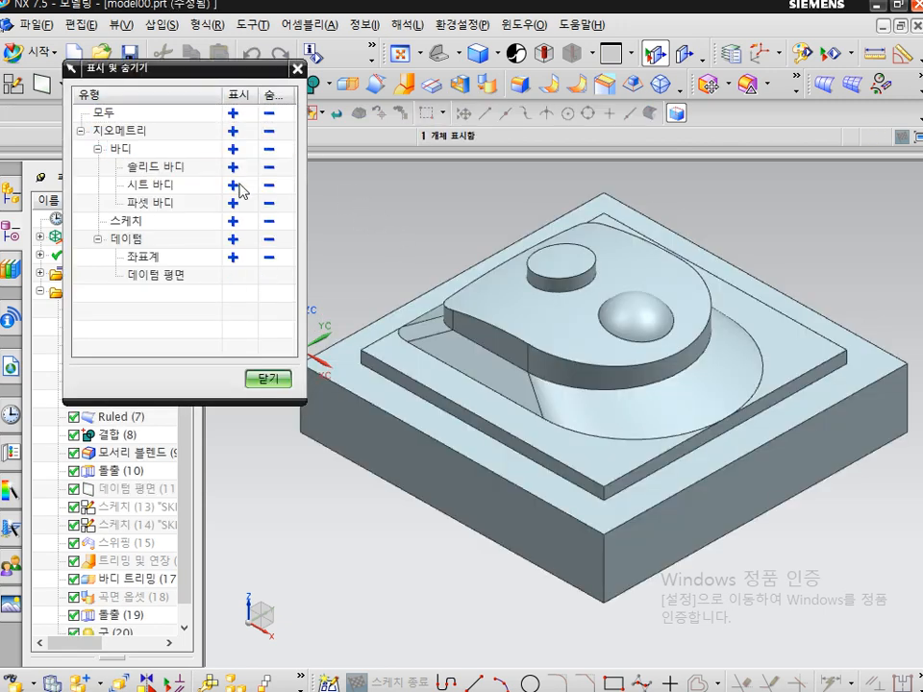
{"action": "left_click", "coordinate": [270, 378]}
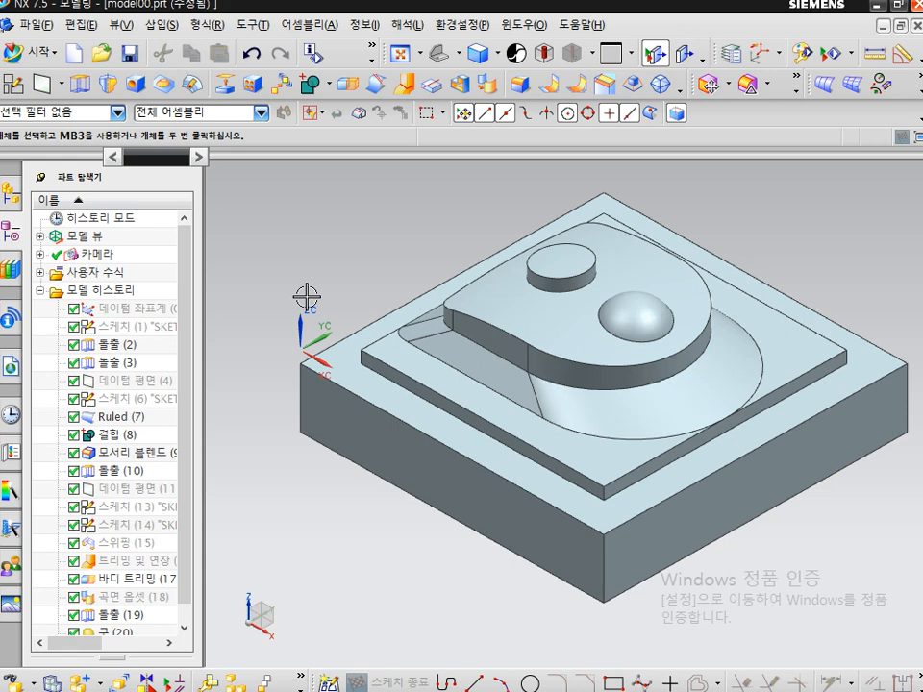
Step: Blend the raised plate's two vertical corner edges on the low-XC side with a 5 mm radius
{"action": "left_click", "coordinate": [520, 87]}
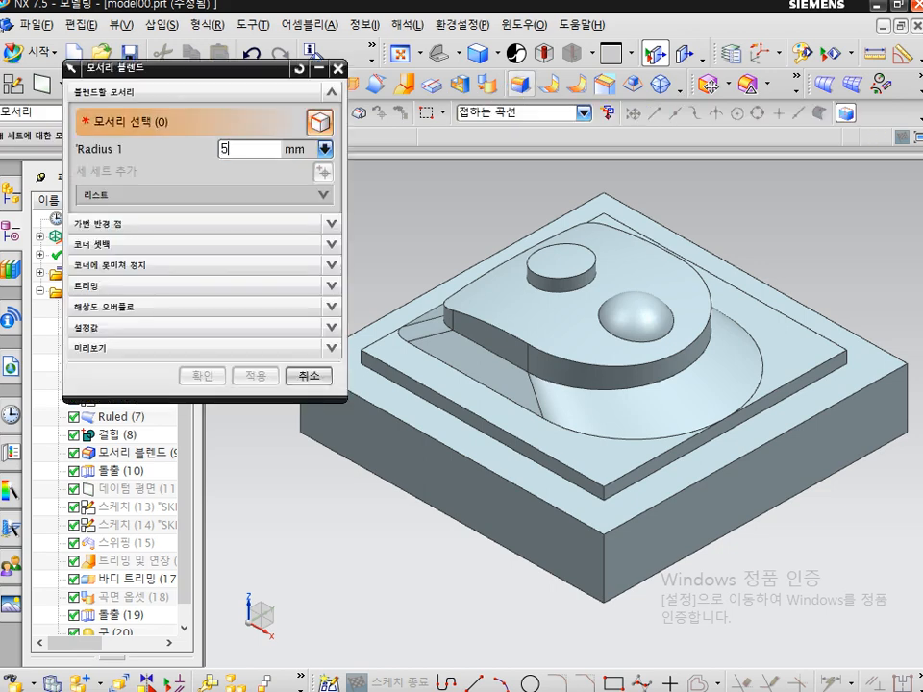
{"action": "scroll", "coordinate": [412, 371], "scroll_direction": "up", "scroll_amount": 3}
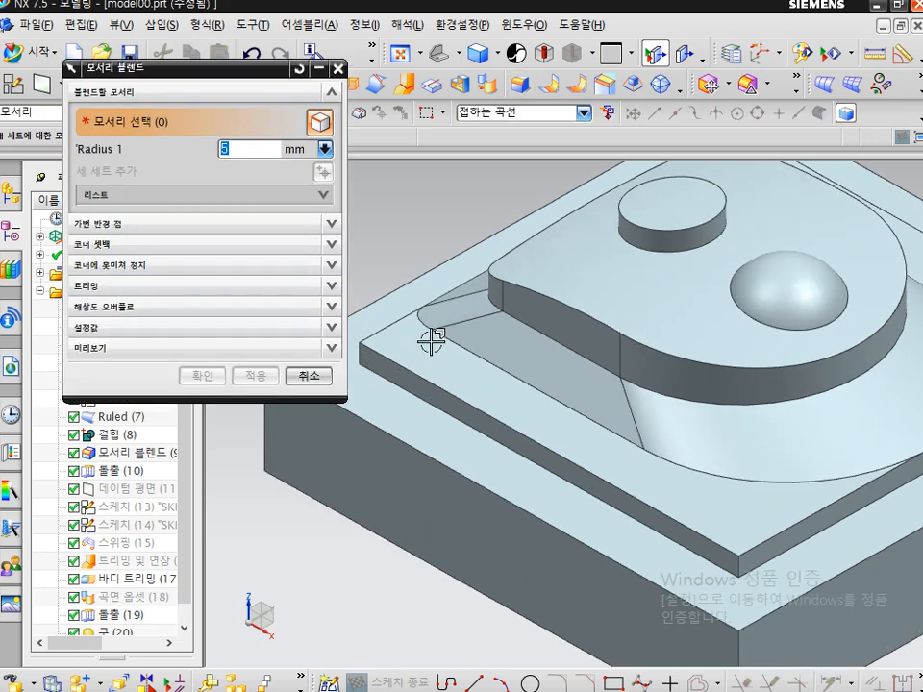
{"action": "left_click", "coordinate": [364, 358]}
{"action": "middle_click_drag", "start_coordinate": [737, 237], "coordinate": [633, 231]}
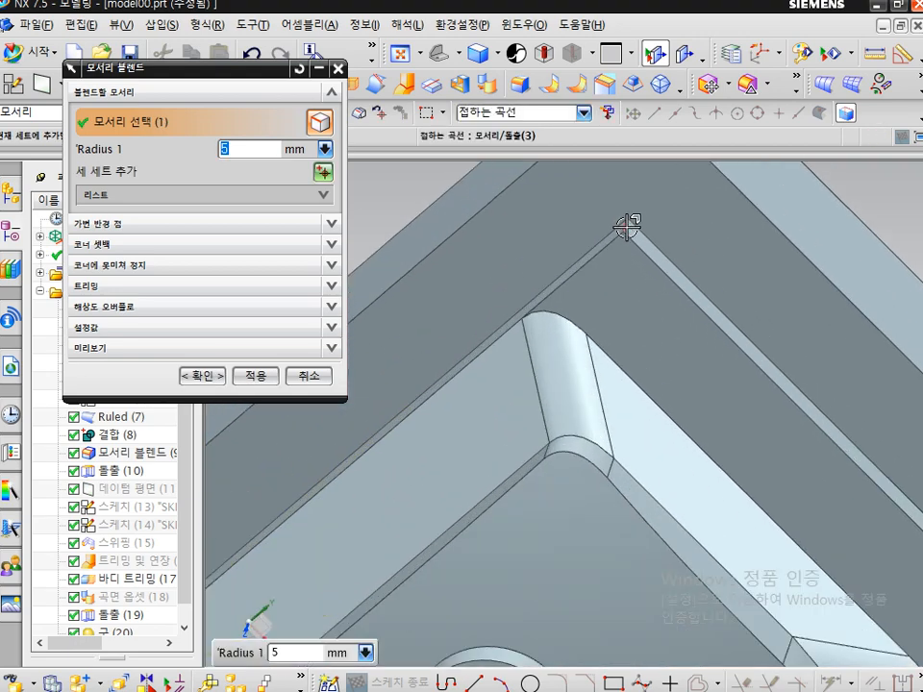
{"action": "left_click", "coordinate": [664, 301]}
{"action": "scroll", "coordinate": [663, 301], "scroll_direction": "down", "scroll_amount": 4}
{"action": "middle_click_drag", "start_coordinate": [654, 381], "coordinate": [643, 321]}
{"action": "left_click", "coordinate": [252, 375]}
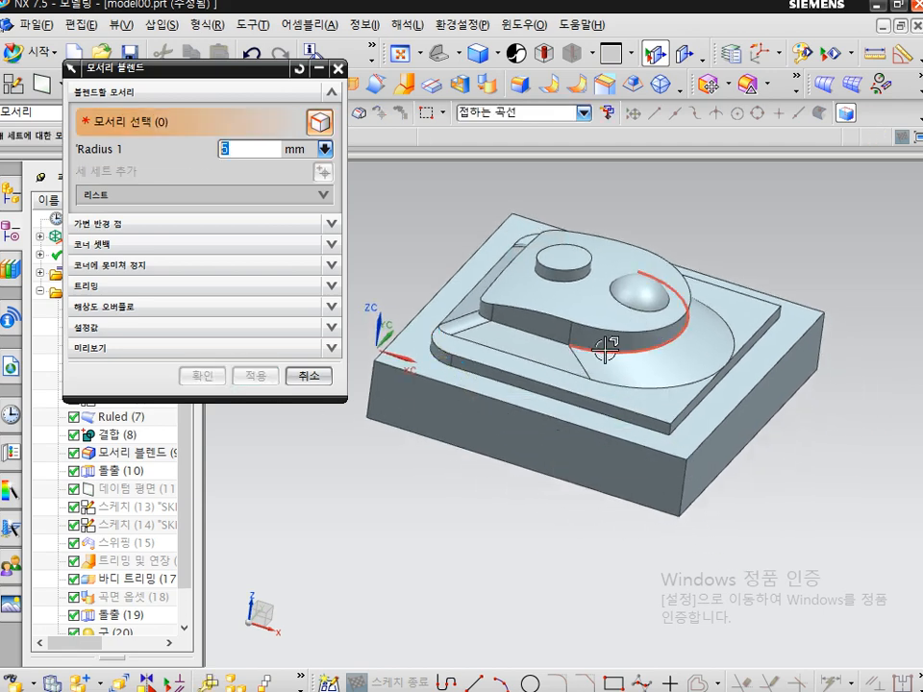
Step: Chamfer the raised plate's two vertical corner edges on the high-XC side with a symmetric 5 mm distance
{"action": "left_click", "coordinate": [605, 85]}
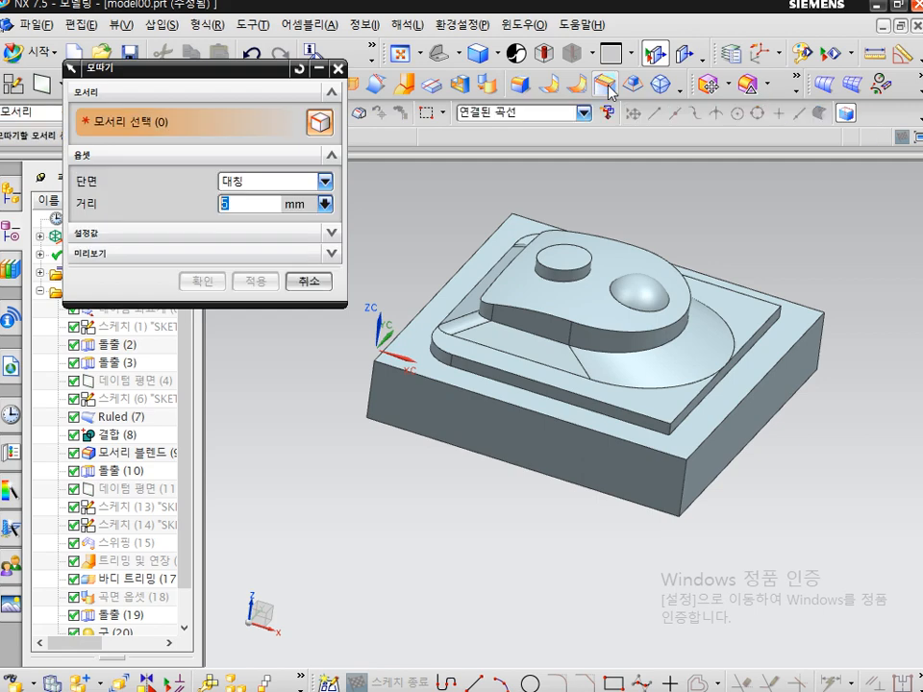
{"action": "scroll", "coordinate": [654, 480], "scroll_direction": "up", "scroll_amount": 5}
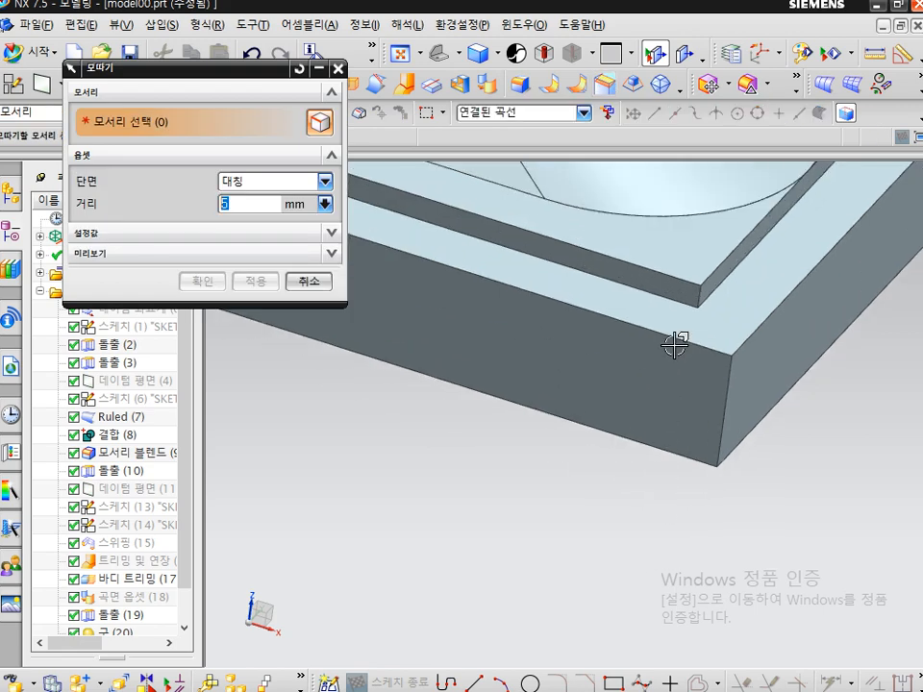
{"action": "left_click", "coordinate": [699, 290]}
{"action": "scroll", "coordinate": [778, 247], "scroll_direction": "down", "scroll_amount": 5}
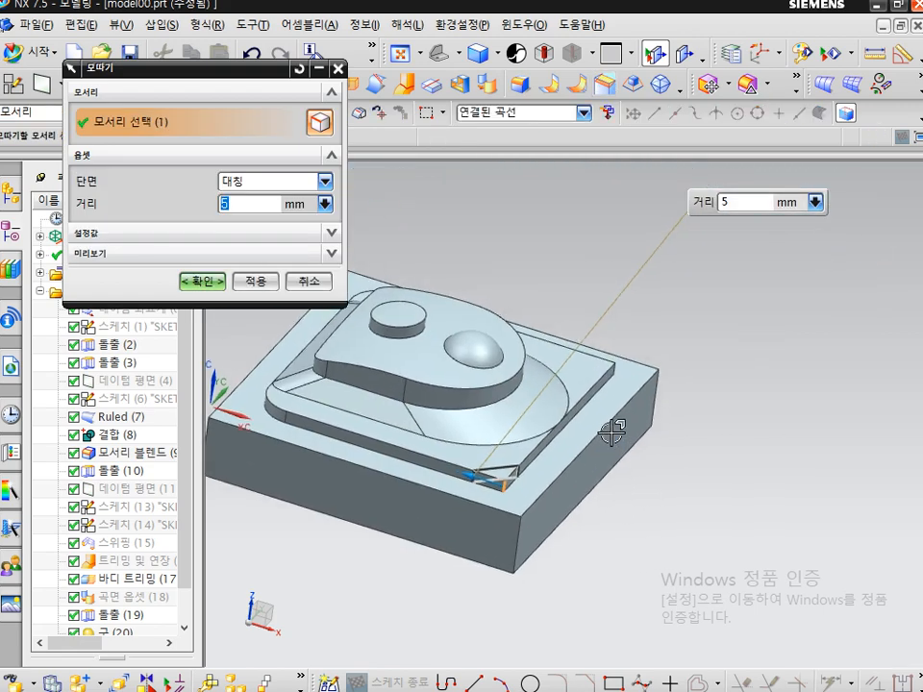
{"action": "scroll", "coordinate": [619, 325], "scroll_direction": "up", "scroll_amount": 8}
{"action": "left_click", "coordinate": [615, 325]}
{"action": "scroll", "coordinate": [640, 361], "scroll_direction": "down", "scroll_amount": 5}
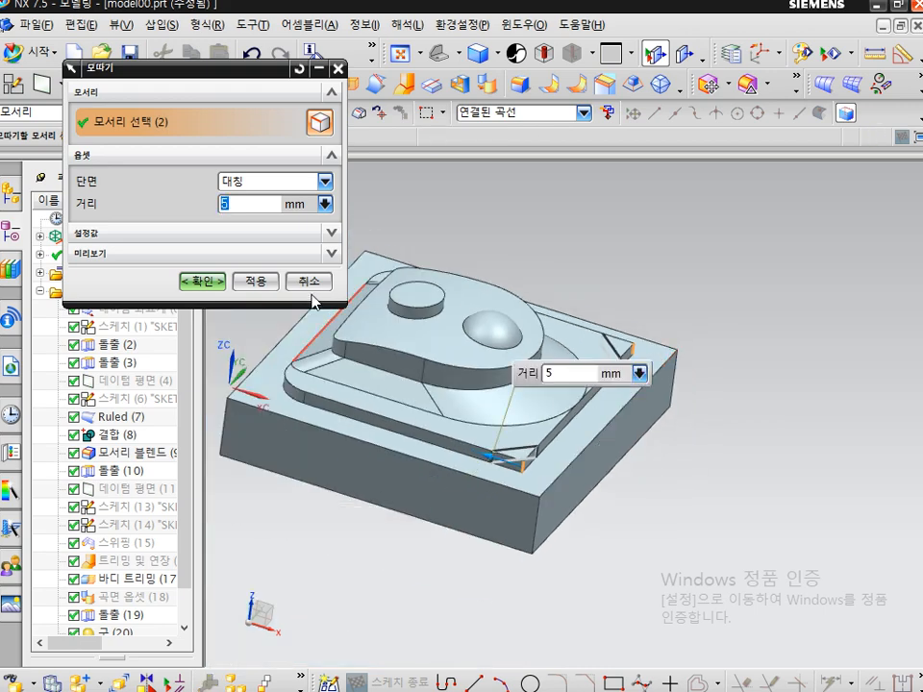
{"action": "left_click", "coordinate": [201, 282]}
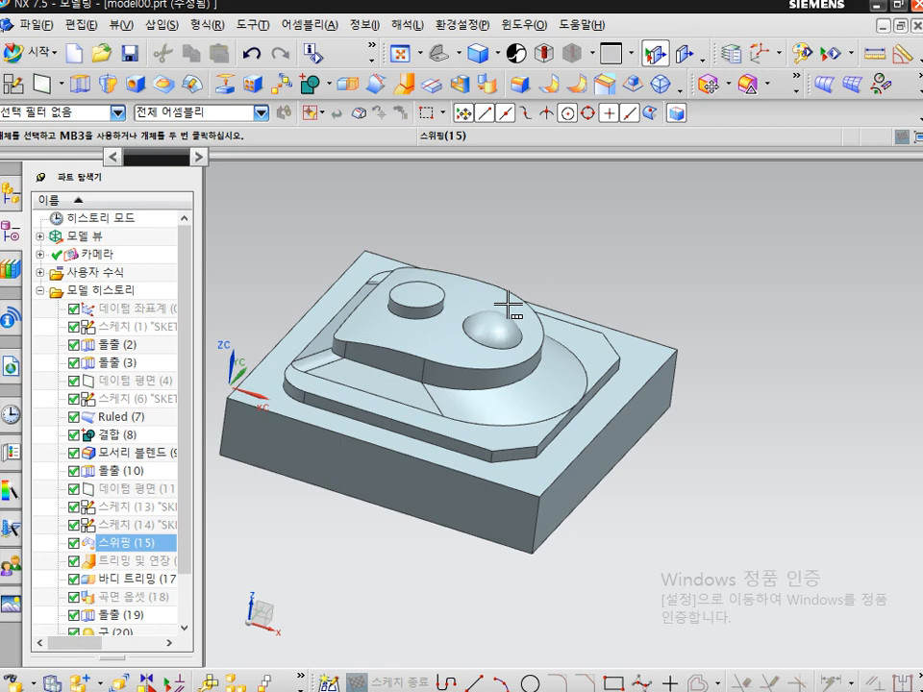
Step: Blend the cylinder's top and base edges, the sphere's base edge and the boss's upper and lower outlines with a 1 mm radius
{"action": "left_click", "coordinate": [522, 88]}
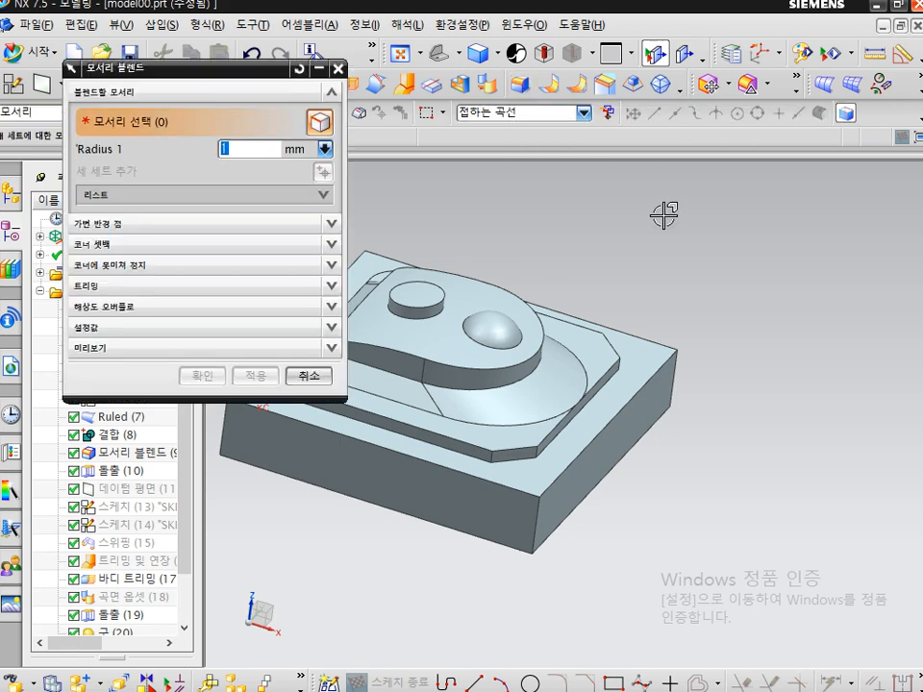
{"action": "middle_click_drag", "start_coordinate": [689, 206], "coordinate": [795, 192], "text": "shift"}
{"action": "scroll", "coordinate": [563, 290], "scroll_direction": "up", "scroll_amount": 2}
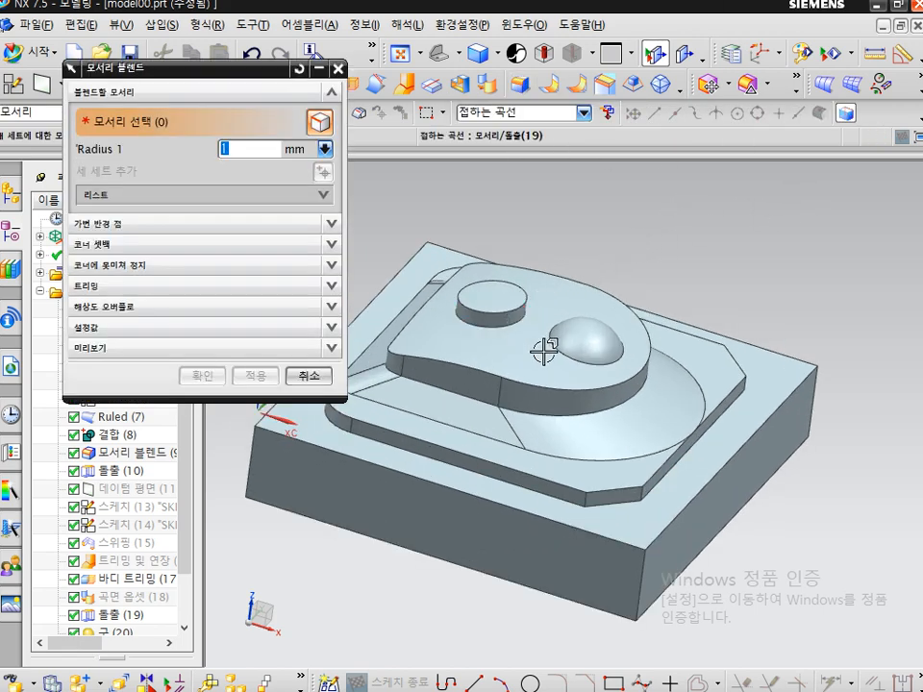
{"action": "left_click", "coordinate": [516, 312]}
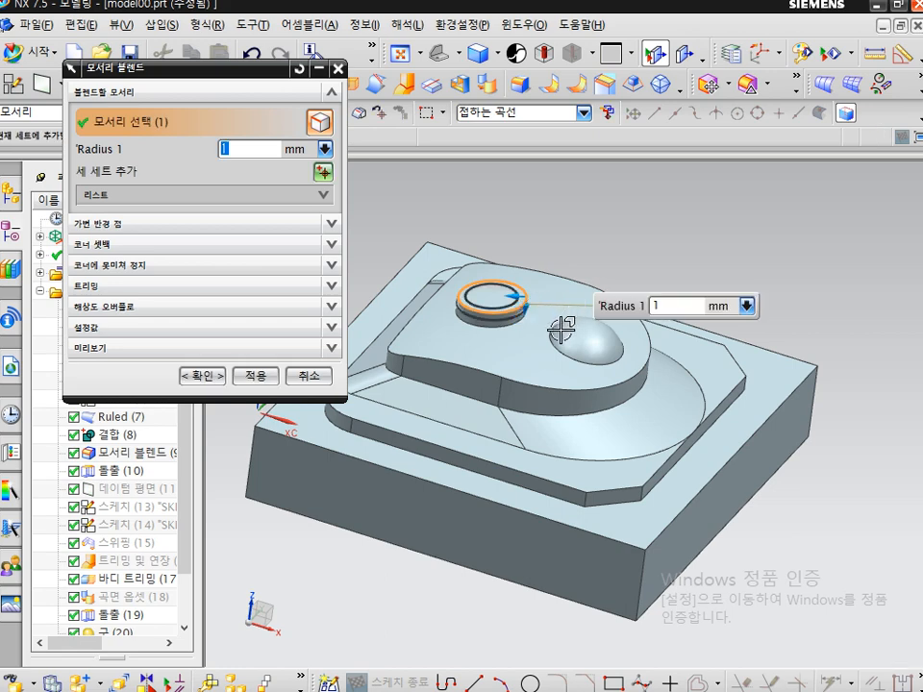
{"action": "left_click", "coordinate": [554, 337]}
{"action": "left_click", "coordinate": [501, 337]}
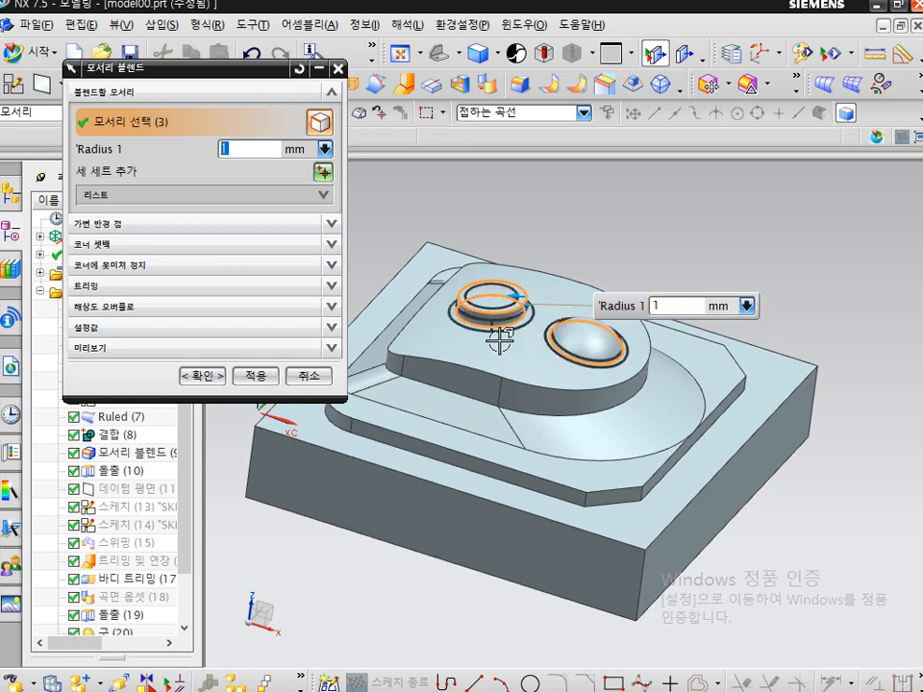
{"action": "left_click", "coordinate": [409, 347]}
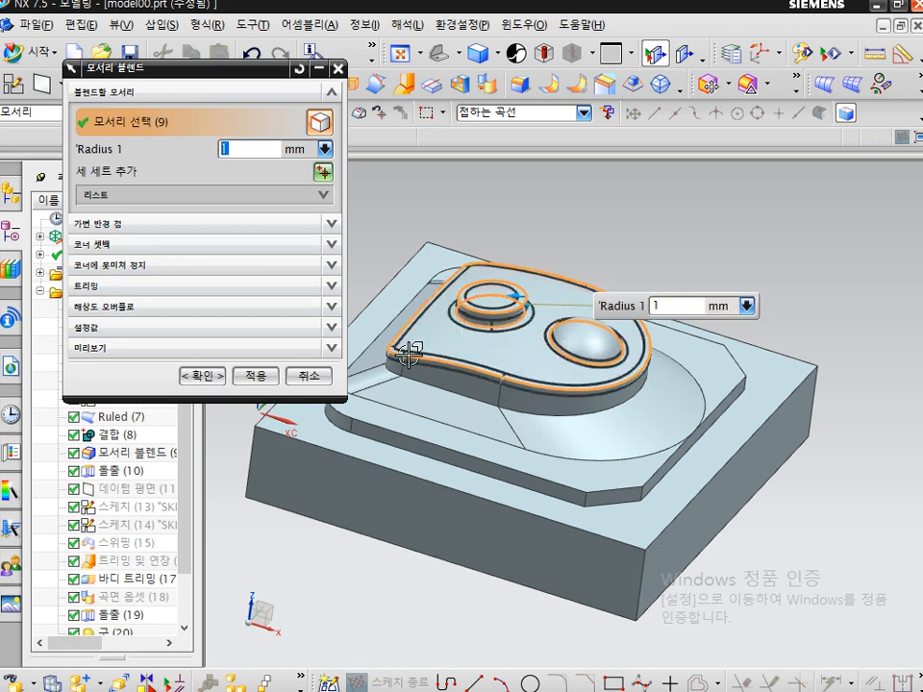
{"action": "left_click", "coordinate": [458, 383]}
{"action": "left_click", "coordinate": [204, 376]}
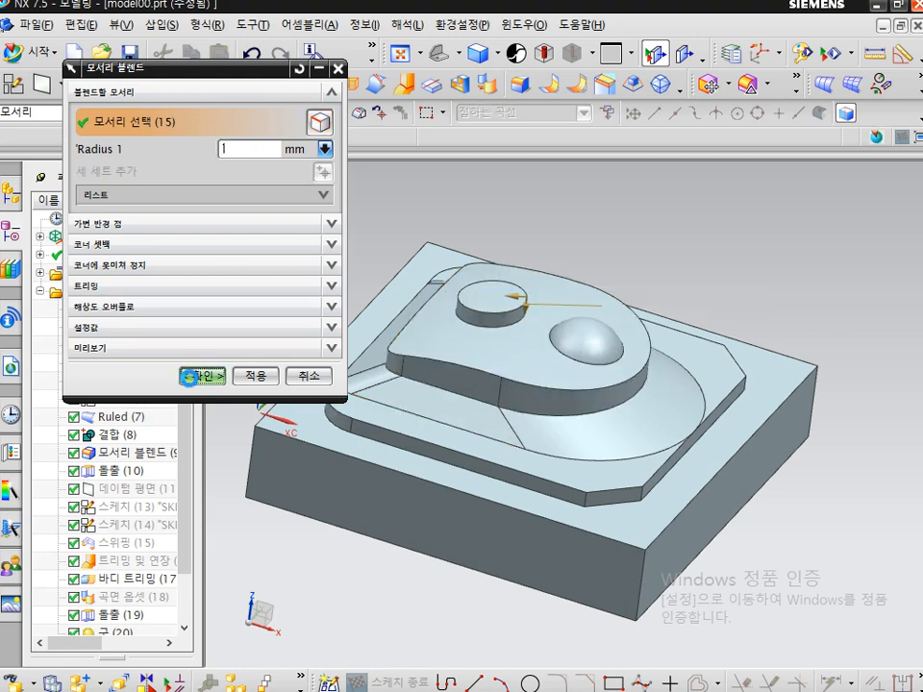
Step: Return the model to an isometric view and save the part file
{"action": "key", "text": "End"}
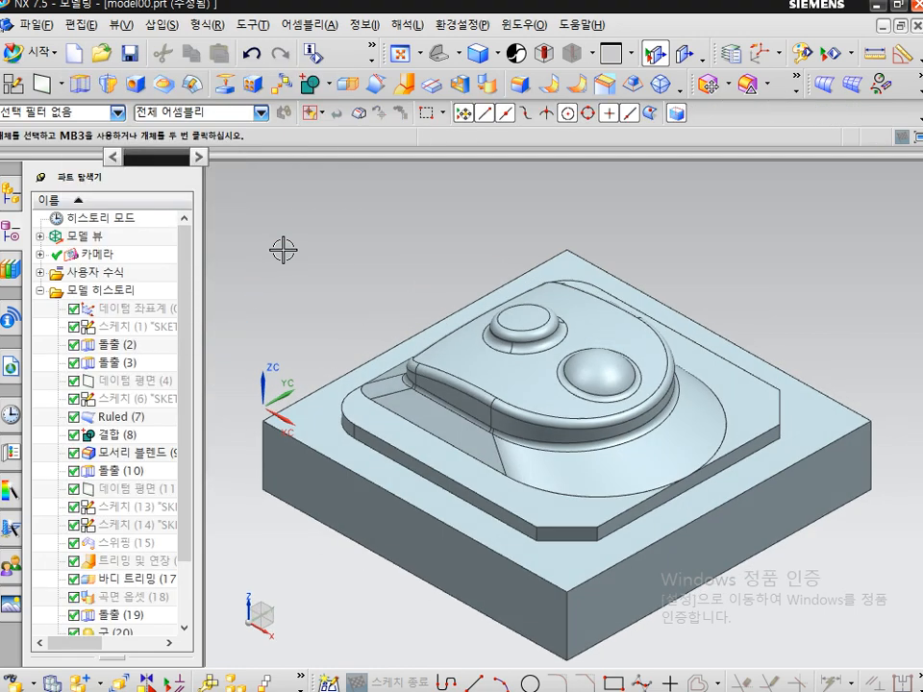
{"action": "scroll", "coordinate": [381, 348], "scroll_direction": "down", "scroll_amount": 1}
{"action": "middle_click_drag", "start_coordinate": [769, 518], "coordinate": [782, 465], "text": "shift"}
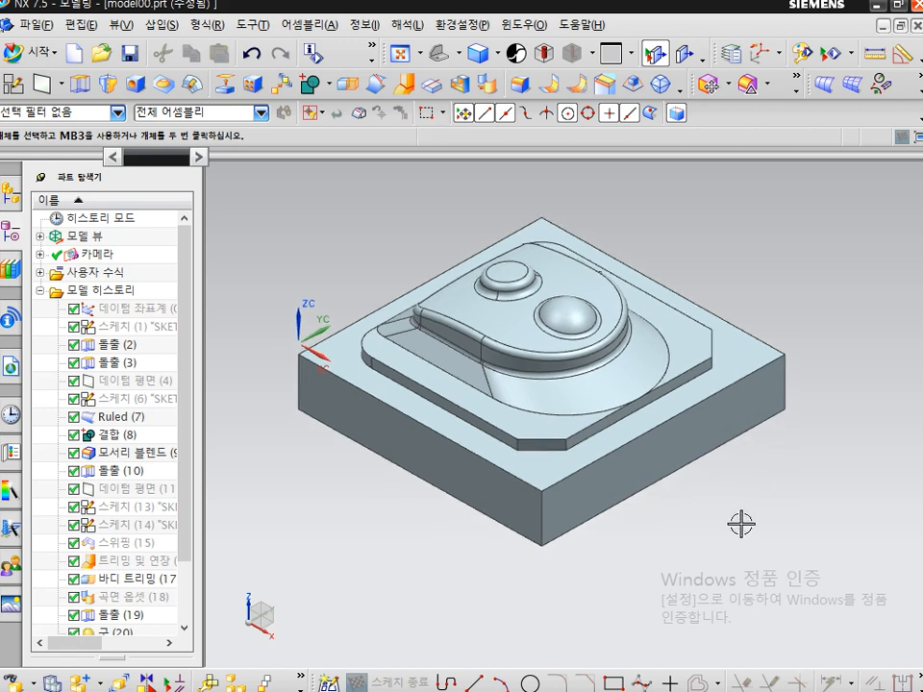
{"action": "key", "text": "ctrl+s"}
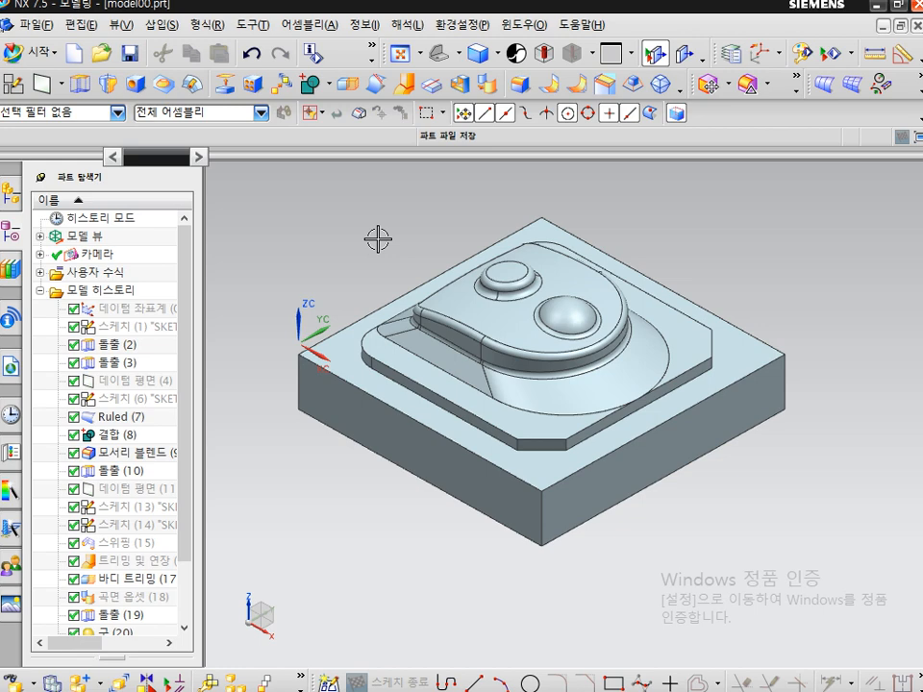
Step: Examine the curved top profile of the boss and its end heights in the front view
{"action": "key", "text": "ctrl+alt+f"}
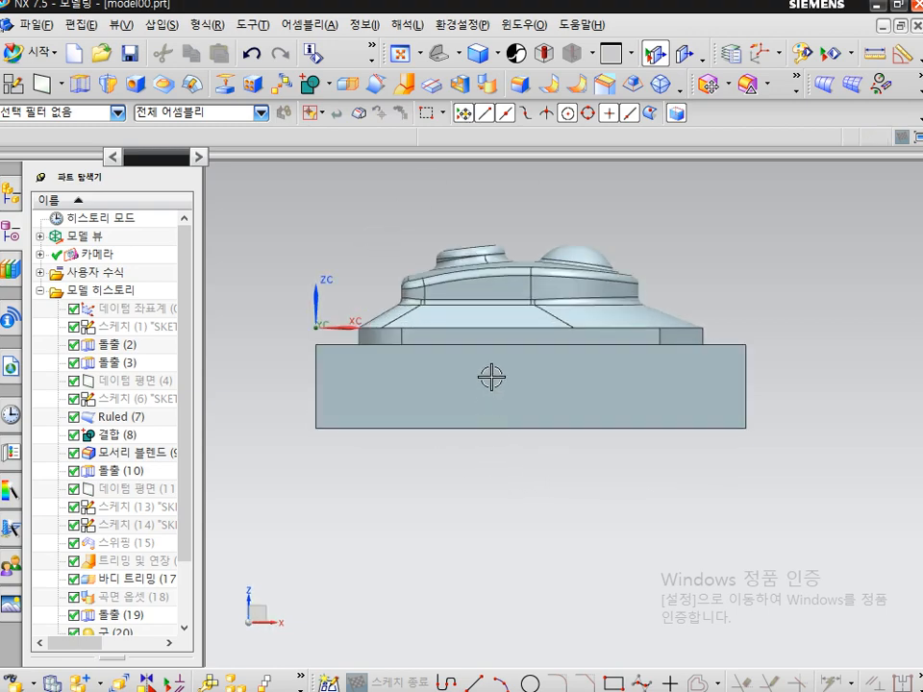
{"action": "scroll", "coordinate": [490, 375], "scroll_direction": "up", "scroll_amount": 2}
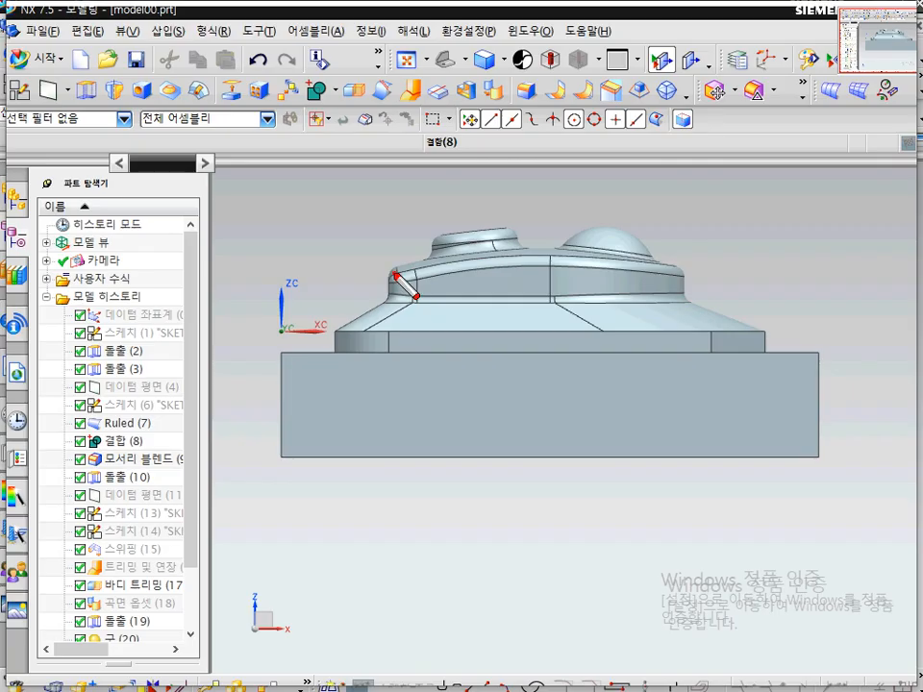
{"action": "mouse_move", "coordinate": [394, 273]}
{"action": "left_mouse_down"}
{"action": "mouse_move", "coordinate": [552, 245]}
{"action": "mouse_move", "coordinate": [681, 272]}
{"action": "mouse_move", "coordinate": [803, 259]}
{"action": "mouse_move", "coordinate": [767, 354]}
{"action": "mouse_move", "coordinate": [815, 353]}
{"action": "mouse_move", "coordinate": [378, 266]}
{"action": "mouse_move", "coordinate": [320, 273]}
{"action": "left_mouse_up"}
{"action": "mouse_move", "coordinate": [336, 274]}
{"action": "left_mouse_down"}
{"action": "mouse_move", "coordinate": [336, 344]}
{"action": "mouse_move", "coordinate": [431, 330]}
{"action": "left_mouse_up"}
{"action": "mouse_move", "coordinate": [360, 168]}
{"action": "left_mouse_down"}
{"action": "mouse_move", "coordinate": [393, 178]}
{"action": "mouse_move", "coordinate": [460, 254]}
{"action": "left_mouse_up"}
{"action": "mouse_move", "coordinate": [413, 233]}
{"action": "left_mouse_down"}
{"action": "mouse_move", "coordinate": [426, 237]}
{"action": "mouse_move", "coordinate": [467, 209]}
{"action": "left_mouse_up"}
{"action": "mouse_move", "coordinate": [313, 96]}
{"action": "left_mouse_down"}
{"action": "mouse_move", "coordinate": [347, 105]}
{"action": "mouse_move", "coordinate": [345, 146]}
{"action": "left_mouse_up"}
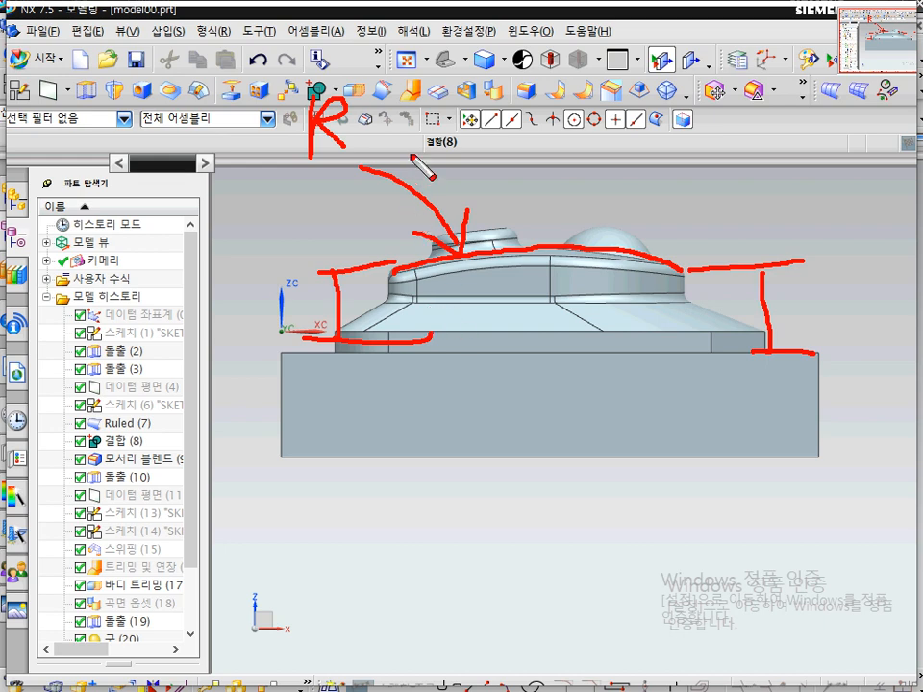
{"action": "mouse_move", "coordinate": [421, 77]}
{"action": "left_mouse_down"}
{"action": "mouse_move", "coordinate": [400, 100]}
{"action": "mouse_move", "coordinate": [425, 104]}
{"action": "left_mouse_up"}
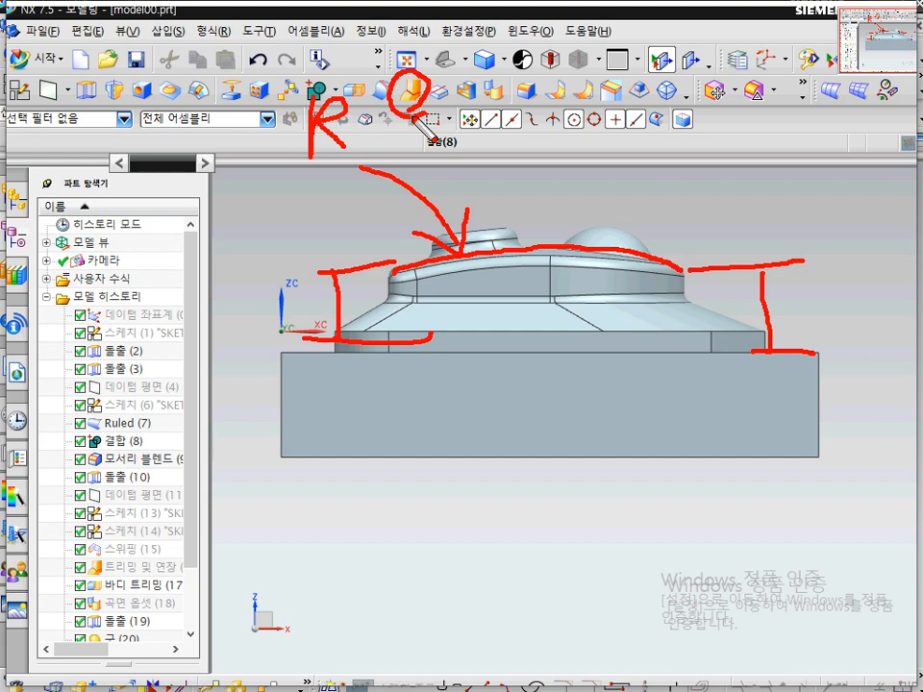
{"action": "key", "text": "Escape"}
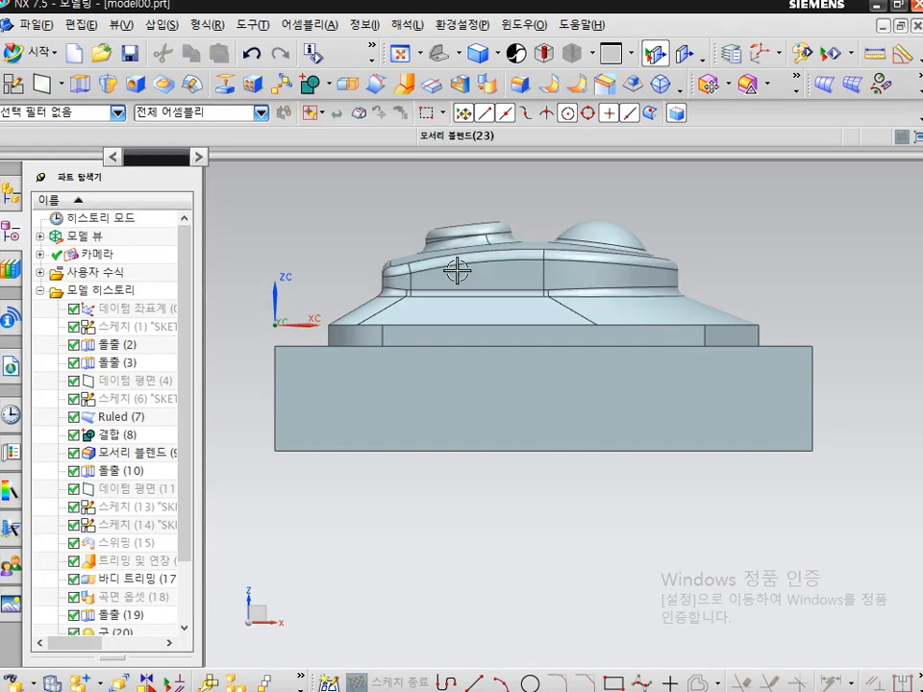
Step: Examine the cylinder's offset top surface and the sphere on the boss up close in the front view, and return to an isometric view
{"action": "scroll", "coordinate": [456, 270], "scroll_direction": "up", "scroll_amount": 2}
{"action": "key", "text": "ctrl+2"}
{"action": "mouse_move", "coordinate": [308, 295]}
{"action": "left_mouse_down"}
{"action": "mouse_move", "coordinate": [480, 248]}
{"action": "mouse_move", "coordinate": [763, 263]}
{"action": "mouse_move", "coordinate": [843, 288]}
{"action": "left_mouse_up"}
{"action": "left_click_drag", "start_coordinate": [339, 234], "coordinate": [563, 206]}
{"action": "mouse_move", "coordinate": [481, 425]}
{"action": "left_mouse_down"}
{"action": "mouse_move", "coordinate": [465, 222]}
{"action": "mouse_move", "coordinate": [425, 250]}
{"action": "left_mouse_up"}
{"action": "mouse_move", "coordinate": [332, 244]}
{"action": "left_mouse_down"}
{"action": "mouse_move", "coordinate": [545, 196]}
{"action": "mouse_move", "coordinate": [482, 204]}
{"action": "mouse_move", "coordinate": [549, 217]}
{"action": "left_mouse_up"}
{"action": "mouse_move", "coordinate": [712, 341]}
{"action": "left_mouse_down"}
{"action": "mouse_move", "coordinate": [692, 241]}
{"action": "mouse_move", "coordinate": [707, 326]}
{"action": "left_mouse_up"}
{"action": "mouse_move", "coordinate": [679, 204]}
{"action": "left_mouse_down"}
{"action": "mouse_move", "coordinate": [673, 294]}
{"action": "mouse_move", "coordinate": [692, 231]}
{"action": "mouse_move", "coordinate": [694, 291]}
{"action": "mouse_move", "coordinate": [727, 366]}
{"action": "mouse_move", "coordinate": [580, 295]}
{"action": "left_mouse_up"}
{"action": "left_click_drag", "start_coordinate": [152, 40], "coordinate": [185, 41]}
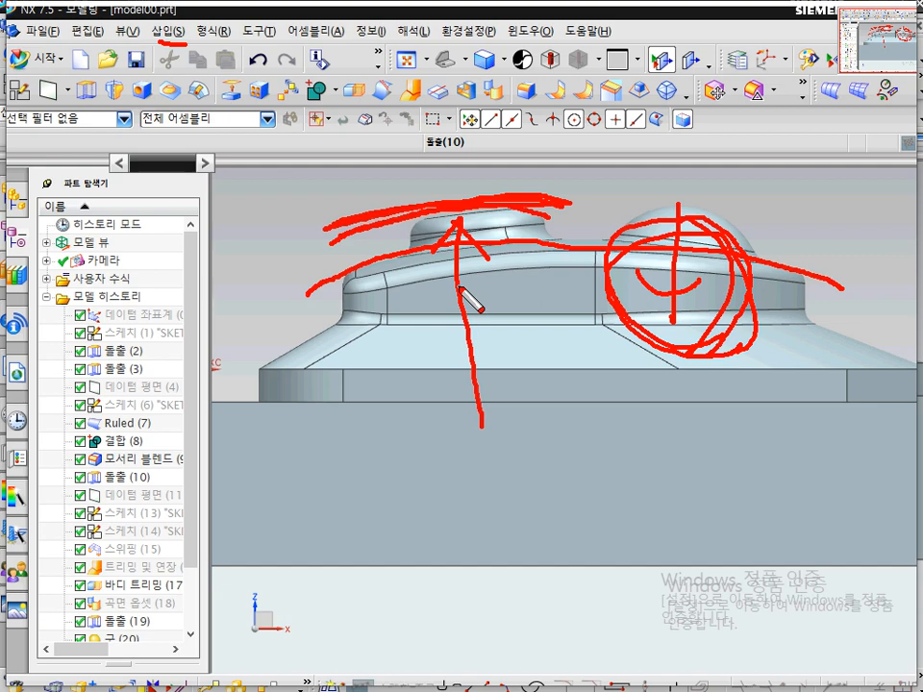
{"action": "key", "text": "Escape"}
{"action": "key", "text": "End"}
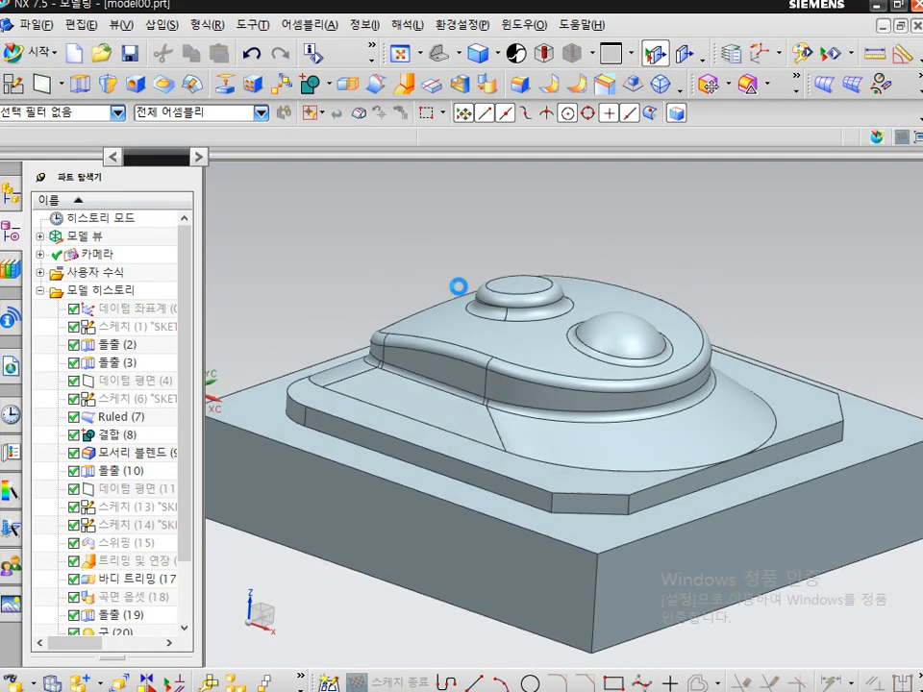
{"action": "middle_click_drag", "start_coordinate": [781, 548], "coordinate": [766, 477], "text": "shift"}
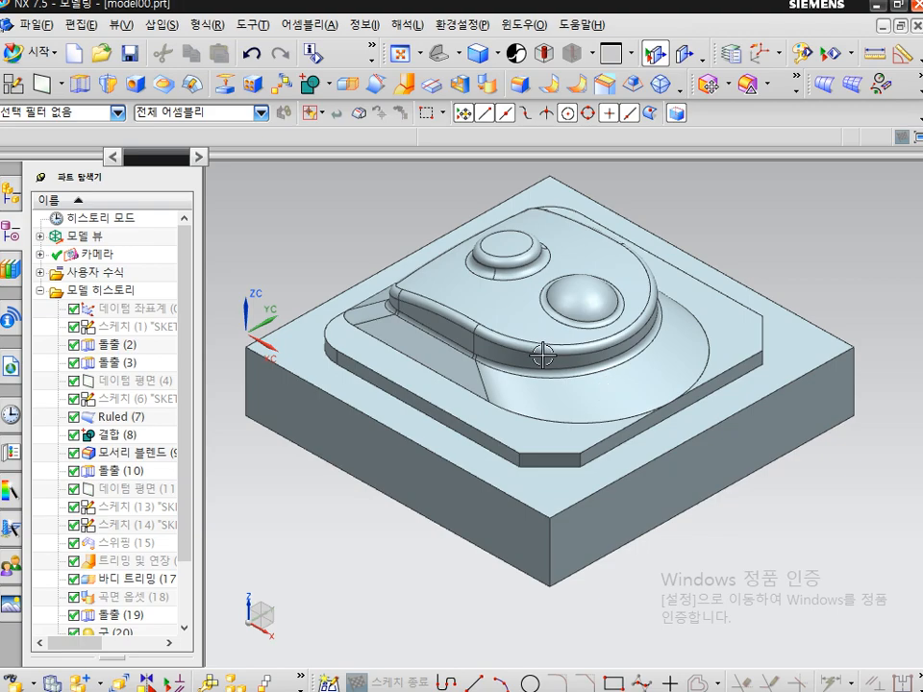
Step: Review the Show and Hide options for hiding all objects and showing solid bodies, leaving the display settings as they are
{"action": "key", "text": "ctrl+w"}
{"action": "key", "text": "ctrl+2"}
{"action": "mouse_move", "coordinate": [287, 132]}
{"action": "left_mouse_down"}
{"action": "mouse_move", "coordinate": [277, 134]}
{"action": "mouse_move", "coordinate": [290, 117]}
{"action": "mouse_move", "coordinate": [284, 133]}
{"action": "left_mouse_up"}
{"action": "mouse_move", "coordinate": [250, 176]}
{"action": "left_mouse_down"}
{"action": "mouse_move", "coordinate": [230, 187]}
{"action": "mouse_move", "coordinate": [247, 193]}
{"action": "left_mouse_up"}
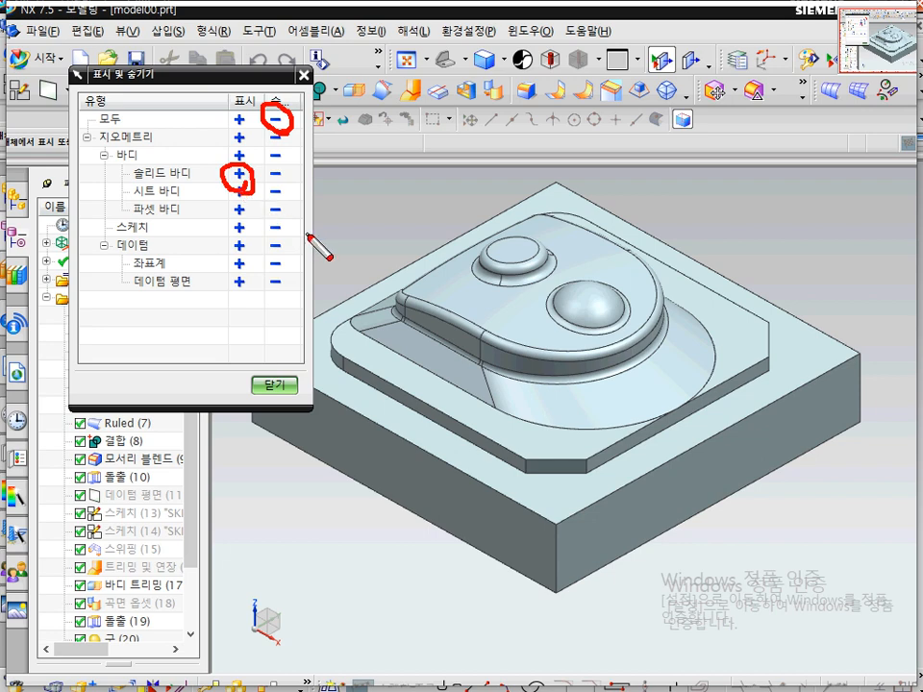
{"action": "key", "text": "Escape"}
{"action": "key", "text": "Escape"}
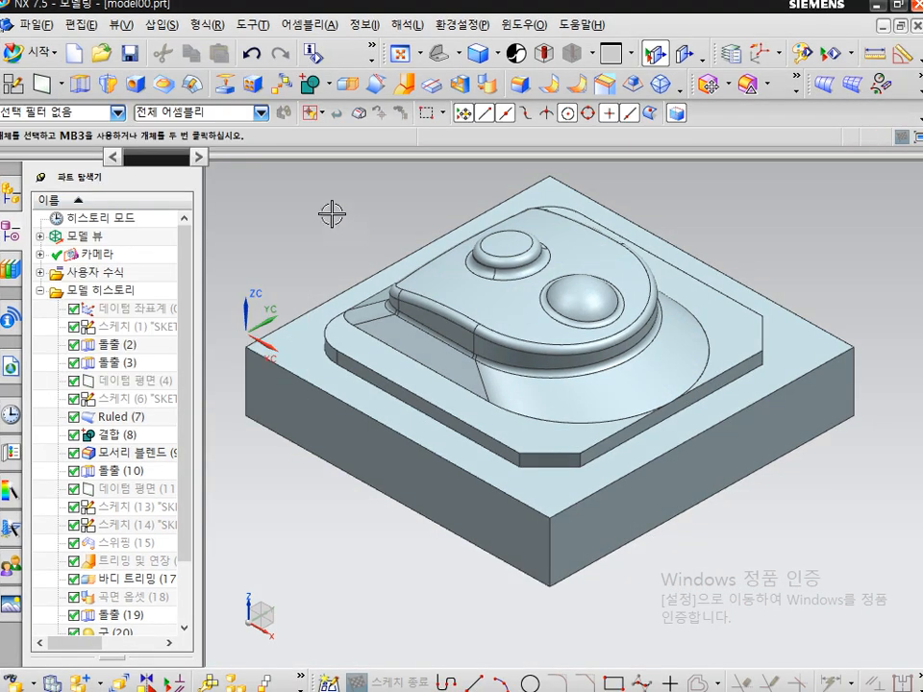
Step: Set the model's rendering style to shaded without edges
{"action": "right_click", "coordinate": [323, 207]}
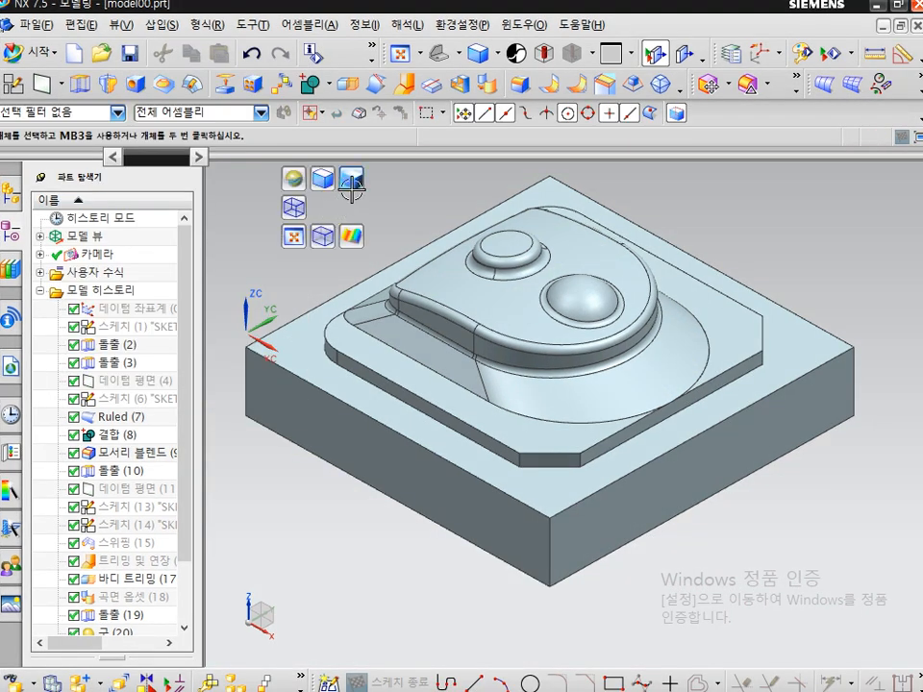
{"action": "left_click", "coordinate": [354, 179]}
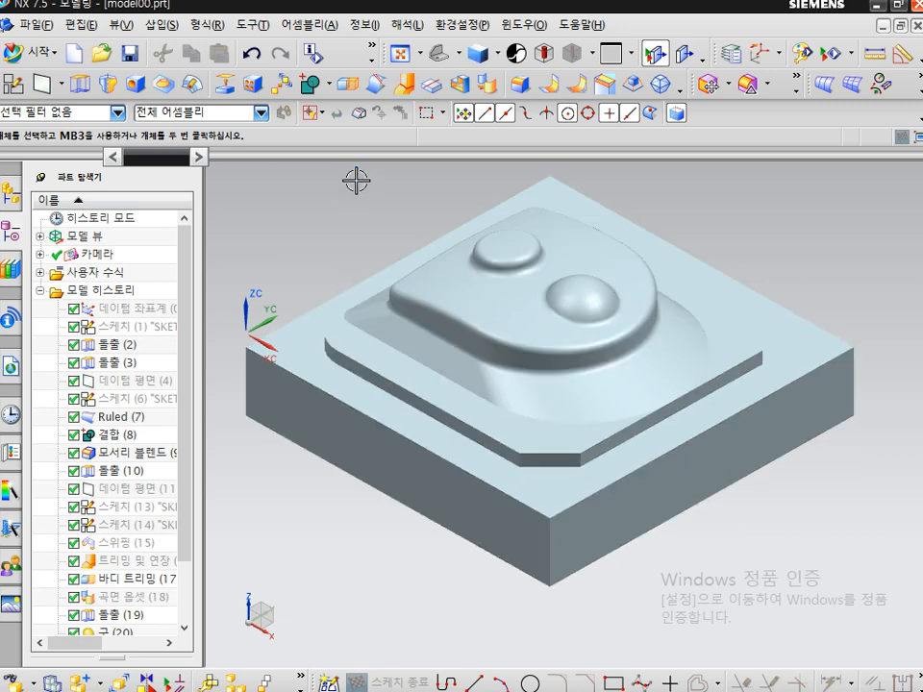
Step: Set the model's rendering style to shaded with edges and save the part
{"action": "right_click", "coordinate": [319, 218]}
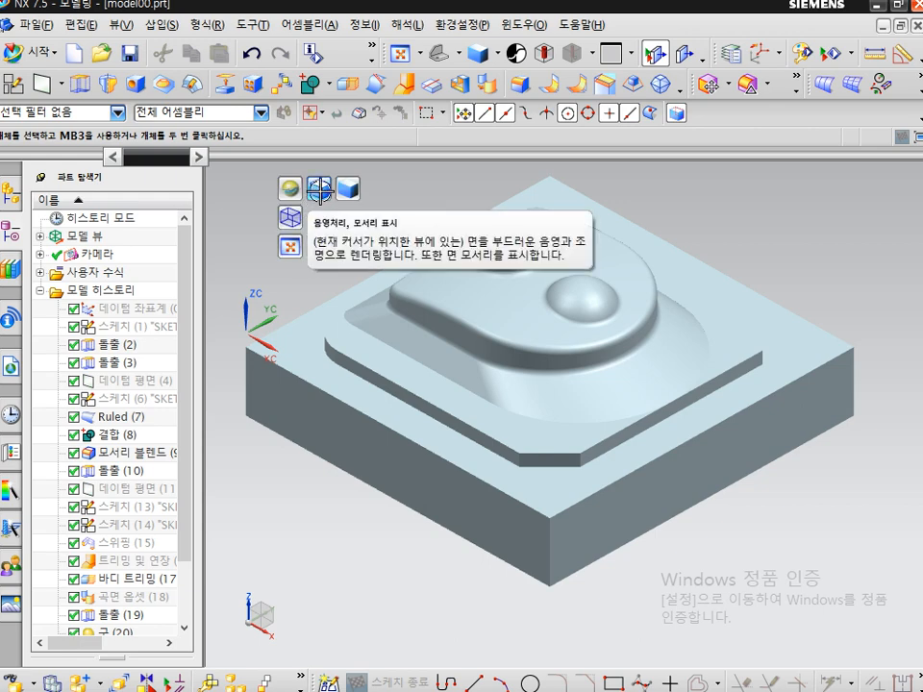
{"action": "left_click", "coordinate": [320, 190]}
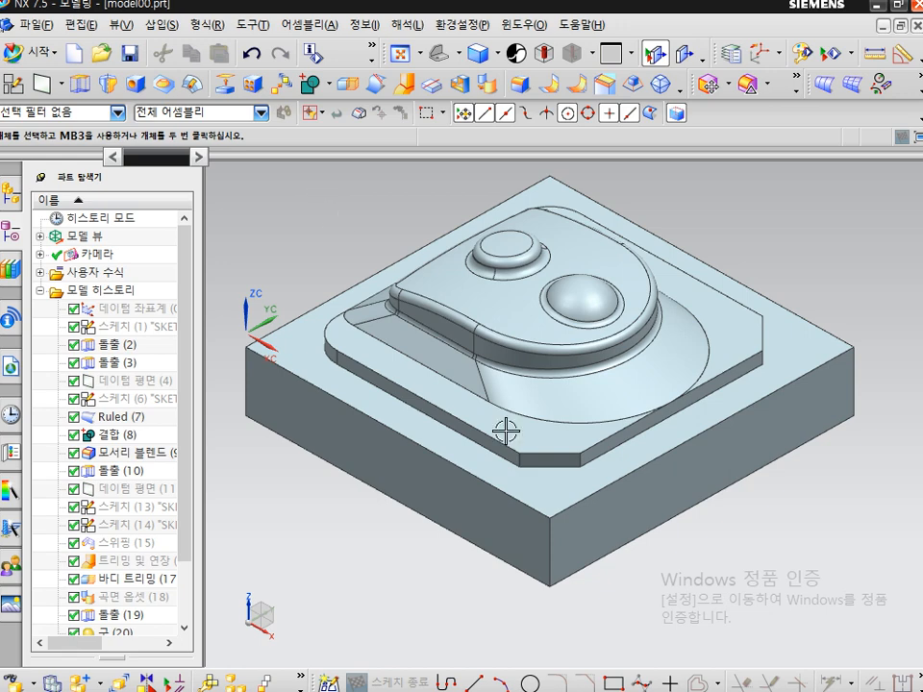
{"action": "key", "text": "Escape"}
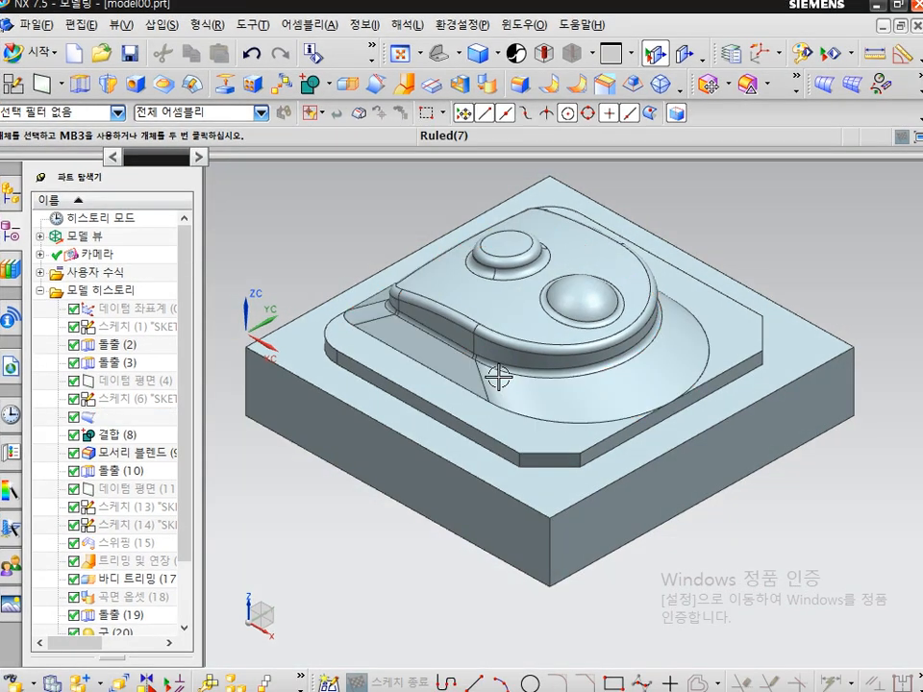
{"action": "scroll", "coordinate": [334, 273], "scroll_direction": "down", "scroll_amount": 1}
{"action": "left_click", "coordinate": [126, 60]}
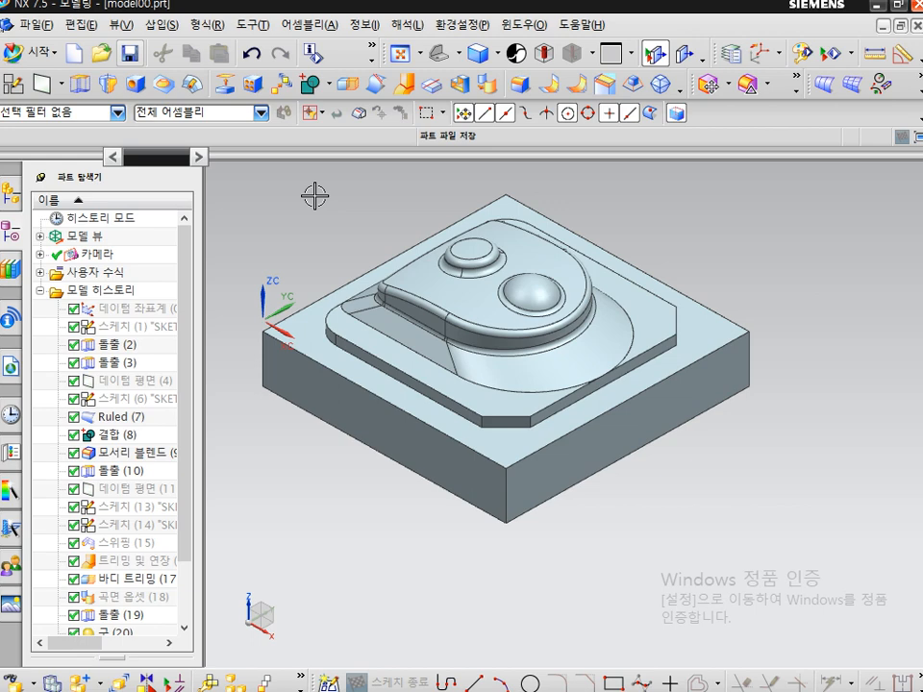
{"action": "middle_click_drag", "start_coordinate": [379, 230], "coordinate": [445, 231], "text": "shift"}
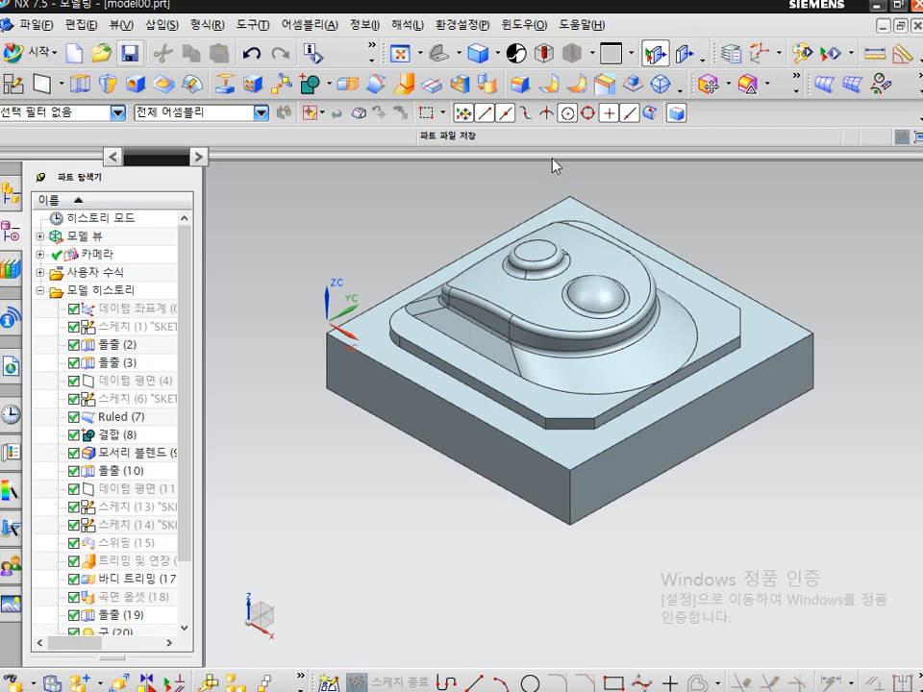
Step: Switch to model1.prt and examine the boss's curved top profile and its arc sketch in the front view
{"action": "left_click", "coordinate": [526, 25]}
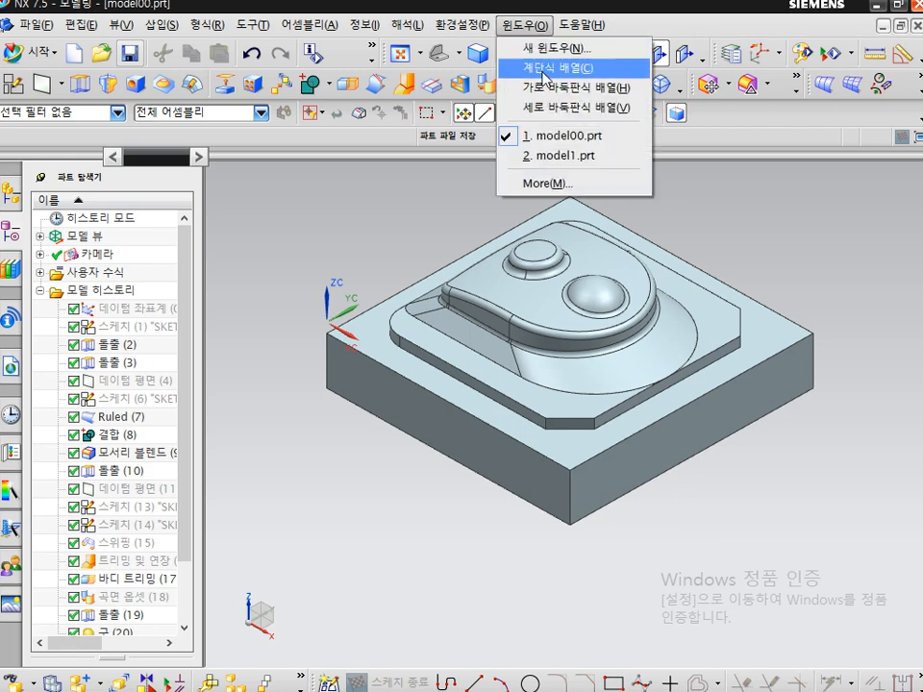
{"action": "left_click", "coordinate": [567, 155]}
{"action": "middle_click_drag", "start_coordinate": [499, 539], "coordinate": [546, 511]}
{"action": "key", "text": "F8"}
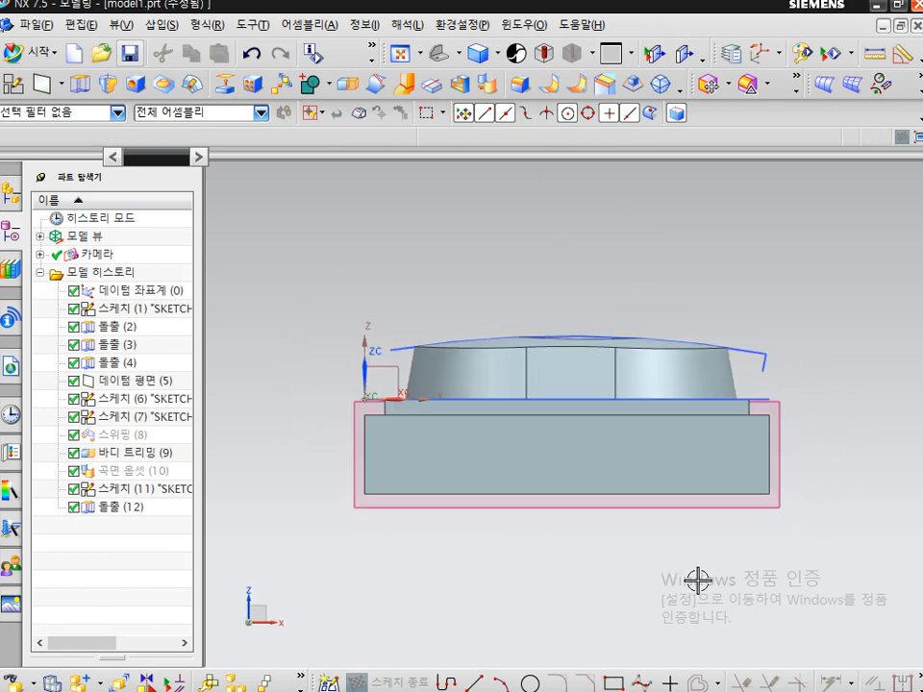
{"action": "middle_click_drag", "start_coordinate": [673, 560], "coordinate": [653, 461], "text": "shift"}
{"action": "scroll", "coordinate": [475, 293], "scroll_direction": "up", "scroll_amount": 1}
{"action": "key", "text": "ctrl+2"}
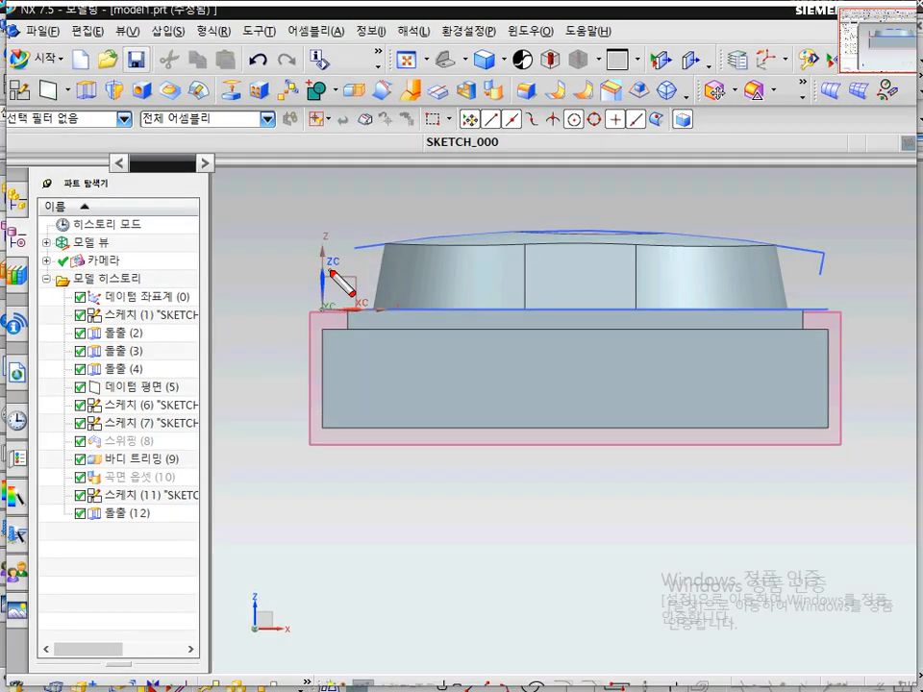
{"action": "mouse_move", "coordinate": [323, 264]}
{"action": "left_mouse_down"}
{"action": "mouse_move", "coordinate": [459, 238]}
{"action": "mouse_move", "coordinate": [773, 253]}
{"action": "mouse_move", "coordinate": [817, 265]}
{"action": "left_mouse_up"}
{"action": "mouse_move", "coordinate": [606, 232]}
{"action": "left_mouse_down"}
{"action": "mouse_move", "coordinate": [548, 356]}
{"action": "mouse_move", "coordinate": [596, 524]}
{"action": "left_mouse_up"}
{"action": "mouse_move", "coordinate": [589, 500]}
{"action": "left_mouse_down"}
{"action": "mouse_move", "coordinate": [580, 539]}
{"action": "mouse_move", "coordinate": [605, 548]}
{"action": "left_mouse_up"}
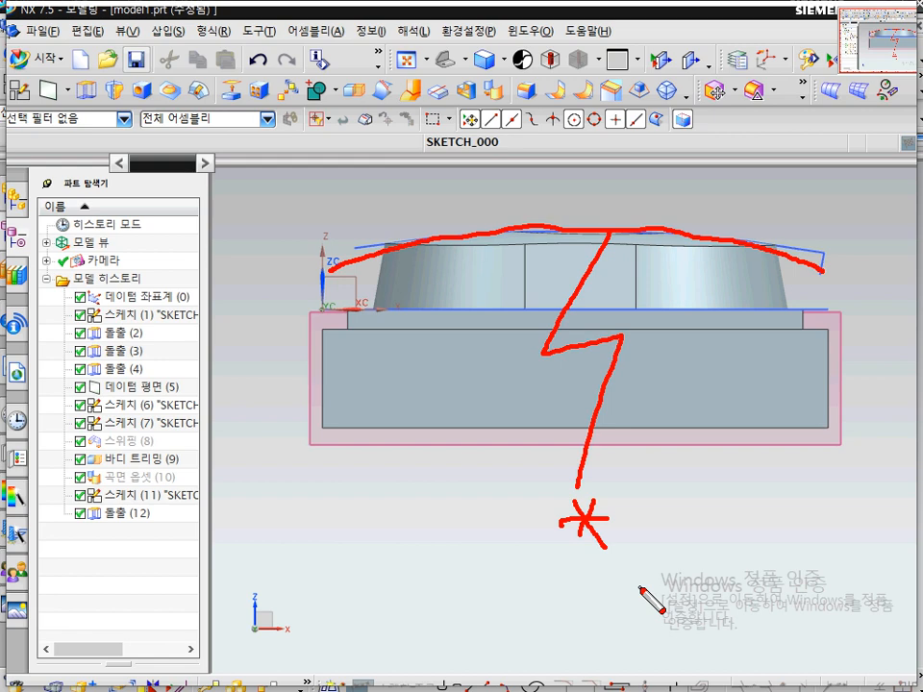
{"action": "key", "text": "Escape"}
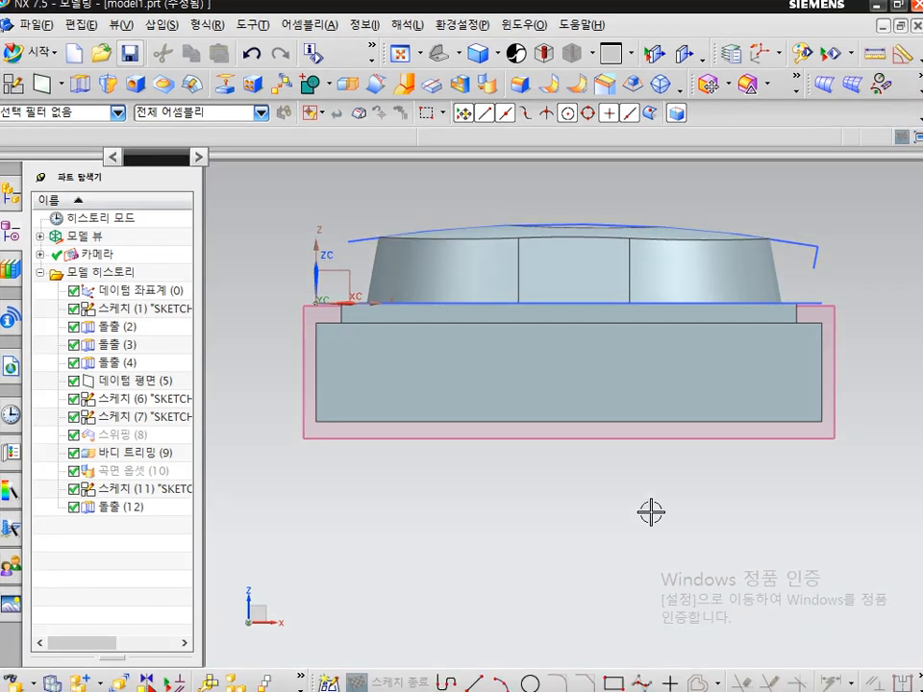
Step: Switch back to model00.prt and examine the boss's end heights and curved top in the front view
{"action": "left_click", "coordinate": [525, 25]}
{"action": "left_click", "coordinate": [566, 135]}
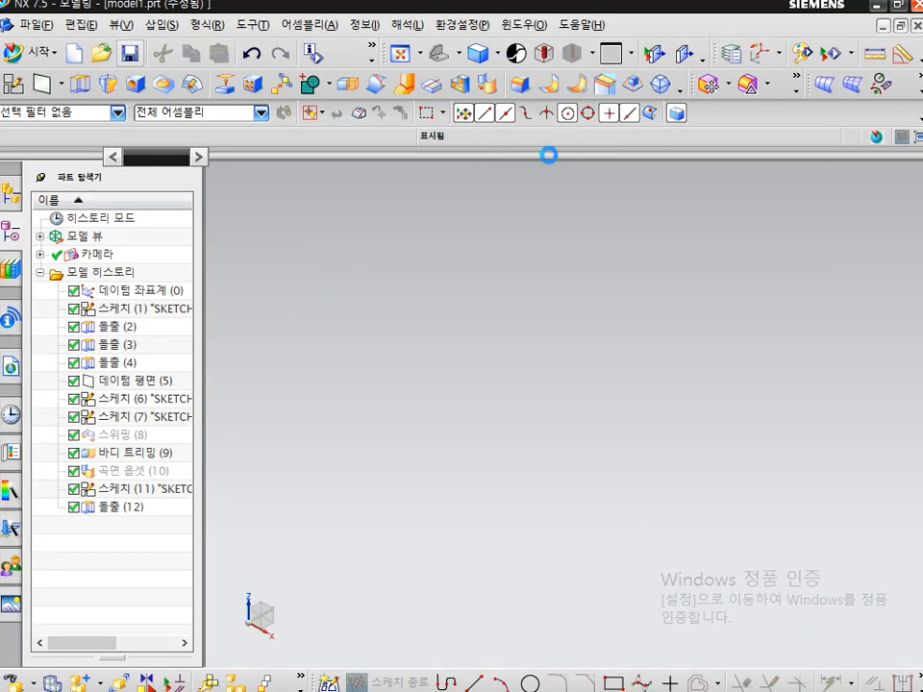
{"action": "middle_click_drag", "start_coordinate": [470, 371], "coordinate": [513, 385]}
{"action": "key", "text": "F8"}
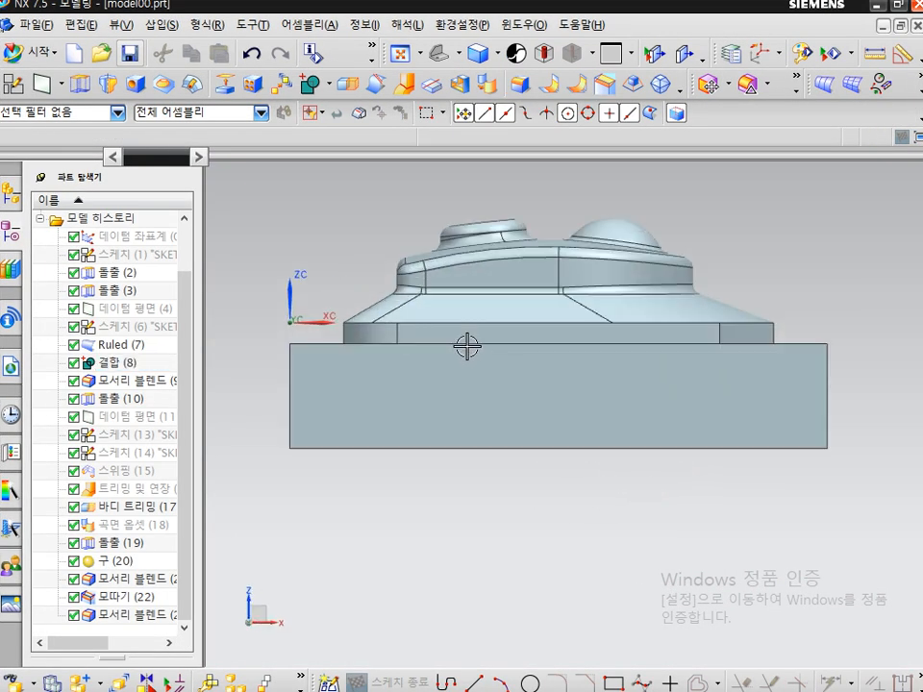
{"action": "key", "text": "ctrl+2"}
{"action": "mouse_move", "coordinate": [409, 235]}
{"action": "left_mouse_down"}
{"action": "mouse_move", "coordinate": [396, 307]}
{"action": "mouse_move", "coordinate": [411, 274]}
{"action": "left_mouse_up"}
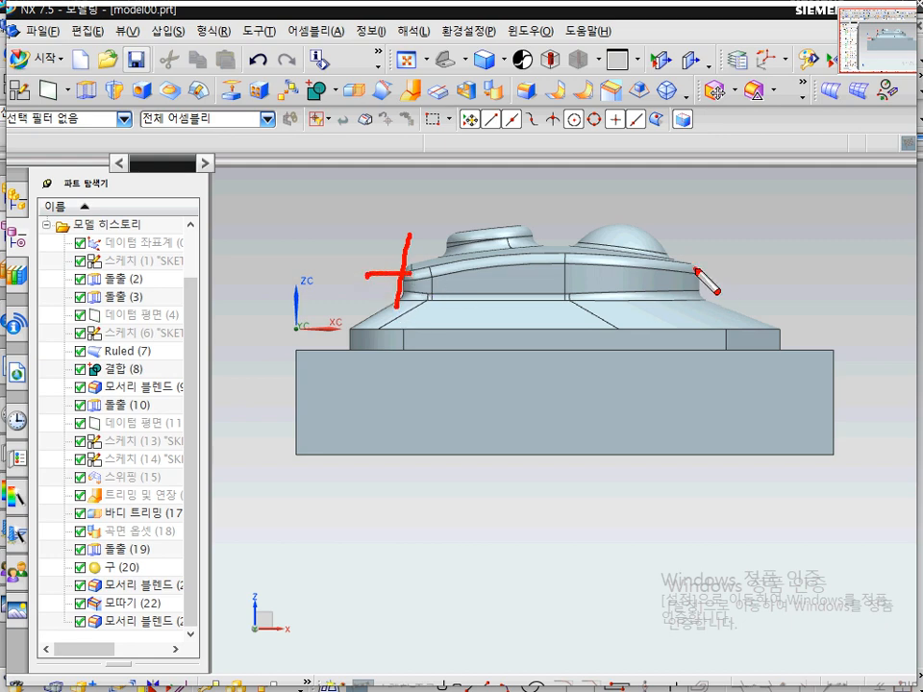
{"action": "mouse_move", "coordinate": [694, 269]}
{"action": "left_mouse_down"}
{"action": "mouse_move", "coordinate": [741, 271]}
{"action": "mouse_move", "coordinate": [746, 350]}
{"action": "mouse_move", "coordinate": [768, 349]}
{"action": "left_mouse_up"}
{"action": "left_click_drag", "start_coordinate": [352, 266], "coordinate": [388, 276]}
{"action": "mouse_move", "coordinate": [381, 278]}
{"action": "left_mouse_down"}
{"action": "mouse_move", "coordinate": [384, 316]}
{"action": "mouse_move", "coordinate": [368, 351]}
{"action": "left_mouse_up"}
{"action": "left_click_drag", "start_coordinate": [354, 355], "coordinate": [420, 353]}
{"action": "mouse_move", "coordinate": [460, 193]}
{"action": "left_mouse_down"}
{"action": "mouse_move", "coordinate": [495, 250]}
{"action": "mouse_move", "coordinate": [507, 239]}
{"action": "left_mouse_up"}
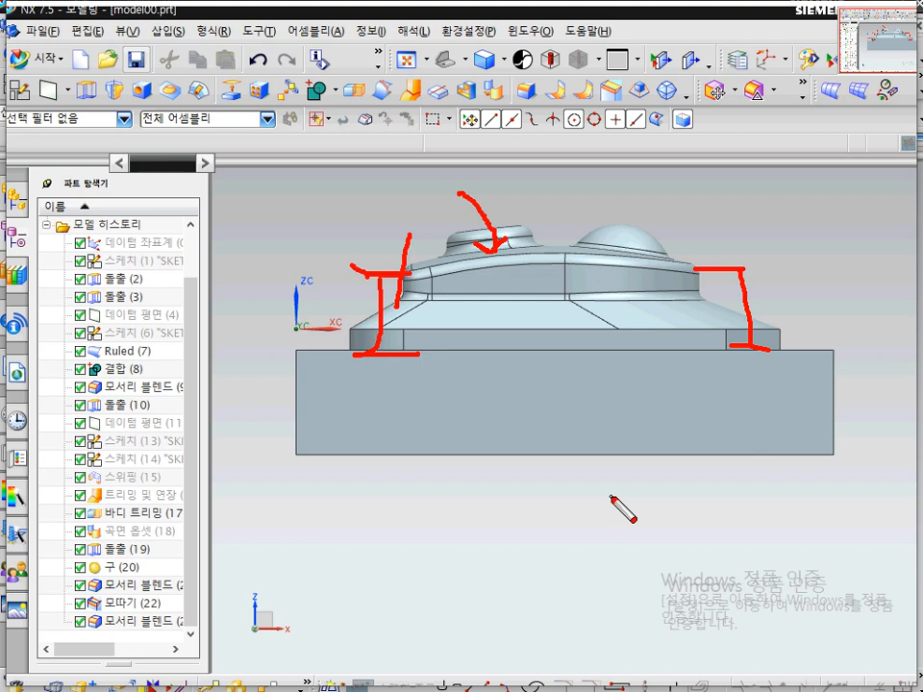
Step: Return model00.prt to an isometric view and save the part
{"action": "key", "text": "Escape"}
{"action": "key", "text": "End"}
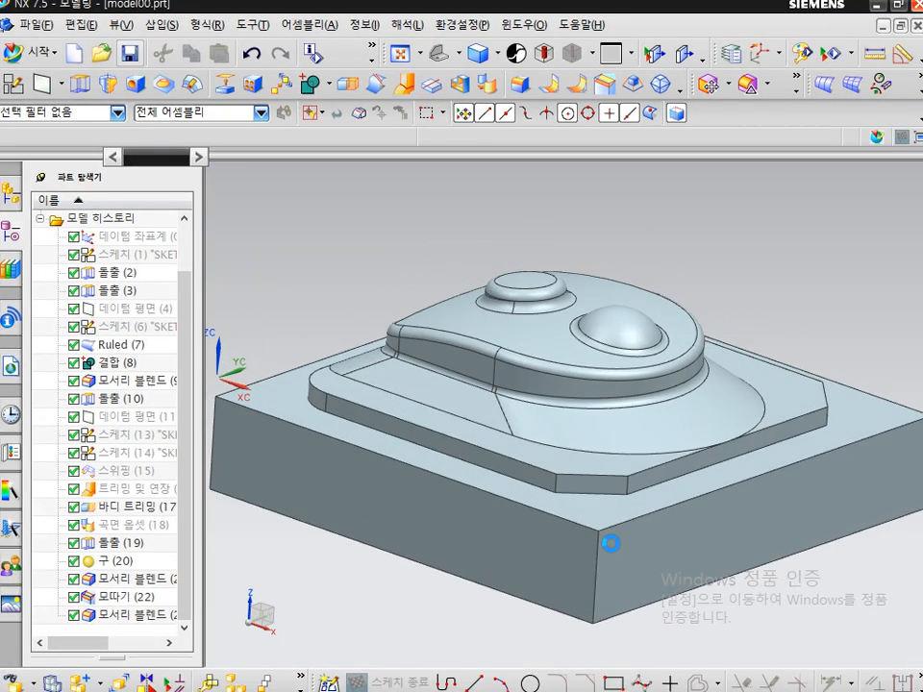
{"action": "middle_click_drag", "start_coordinate": [790, 599], "coordinate": [754, 528], "text": "shift"}
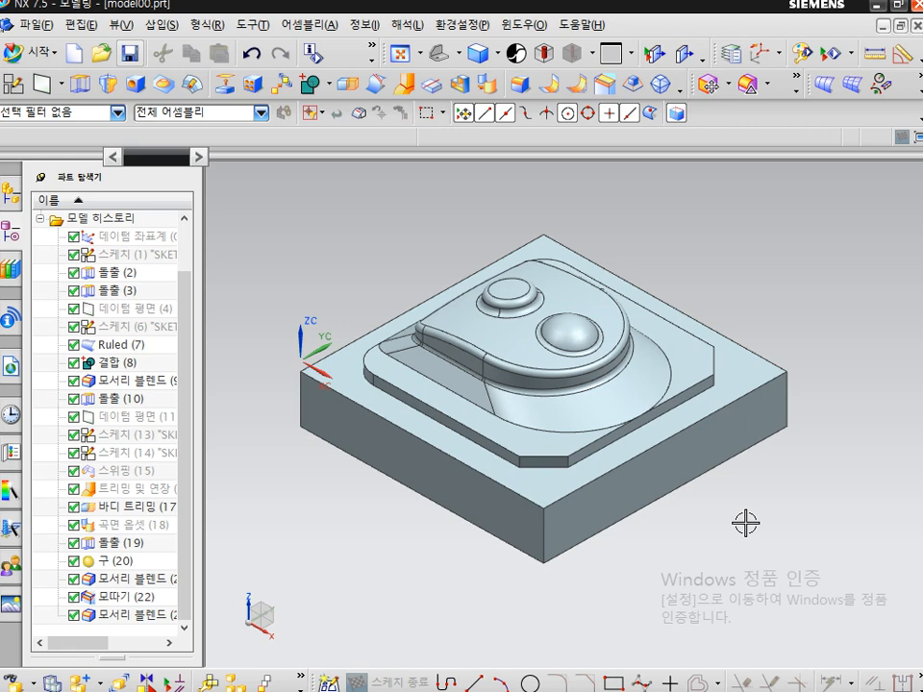
{"action": "key", "text": "ctrl+s"}
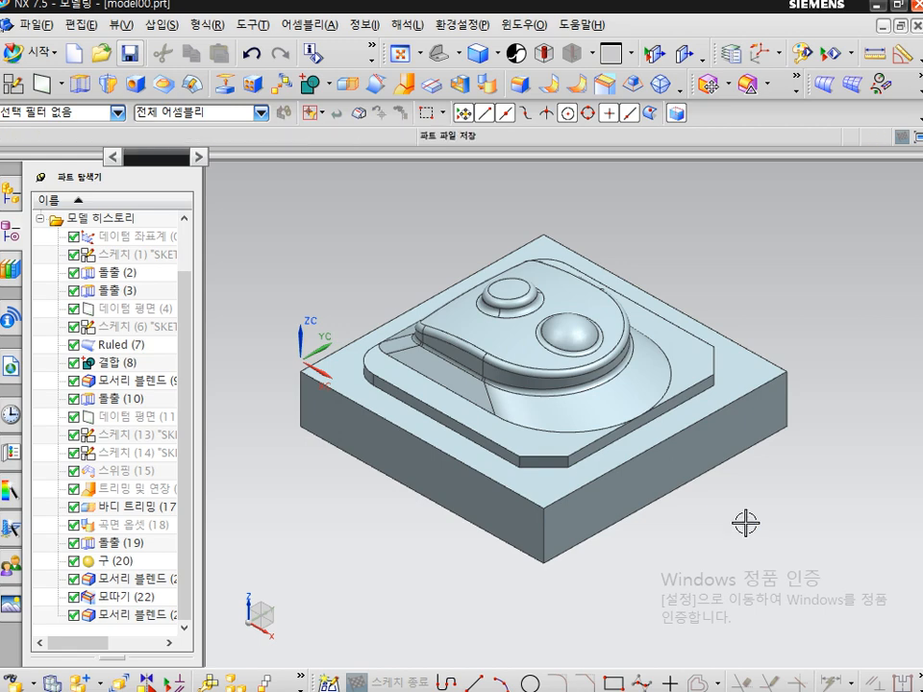